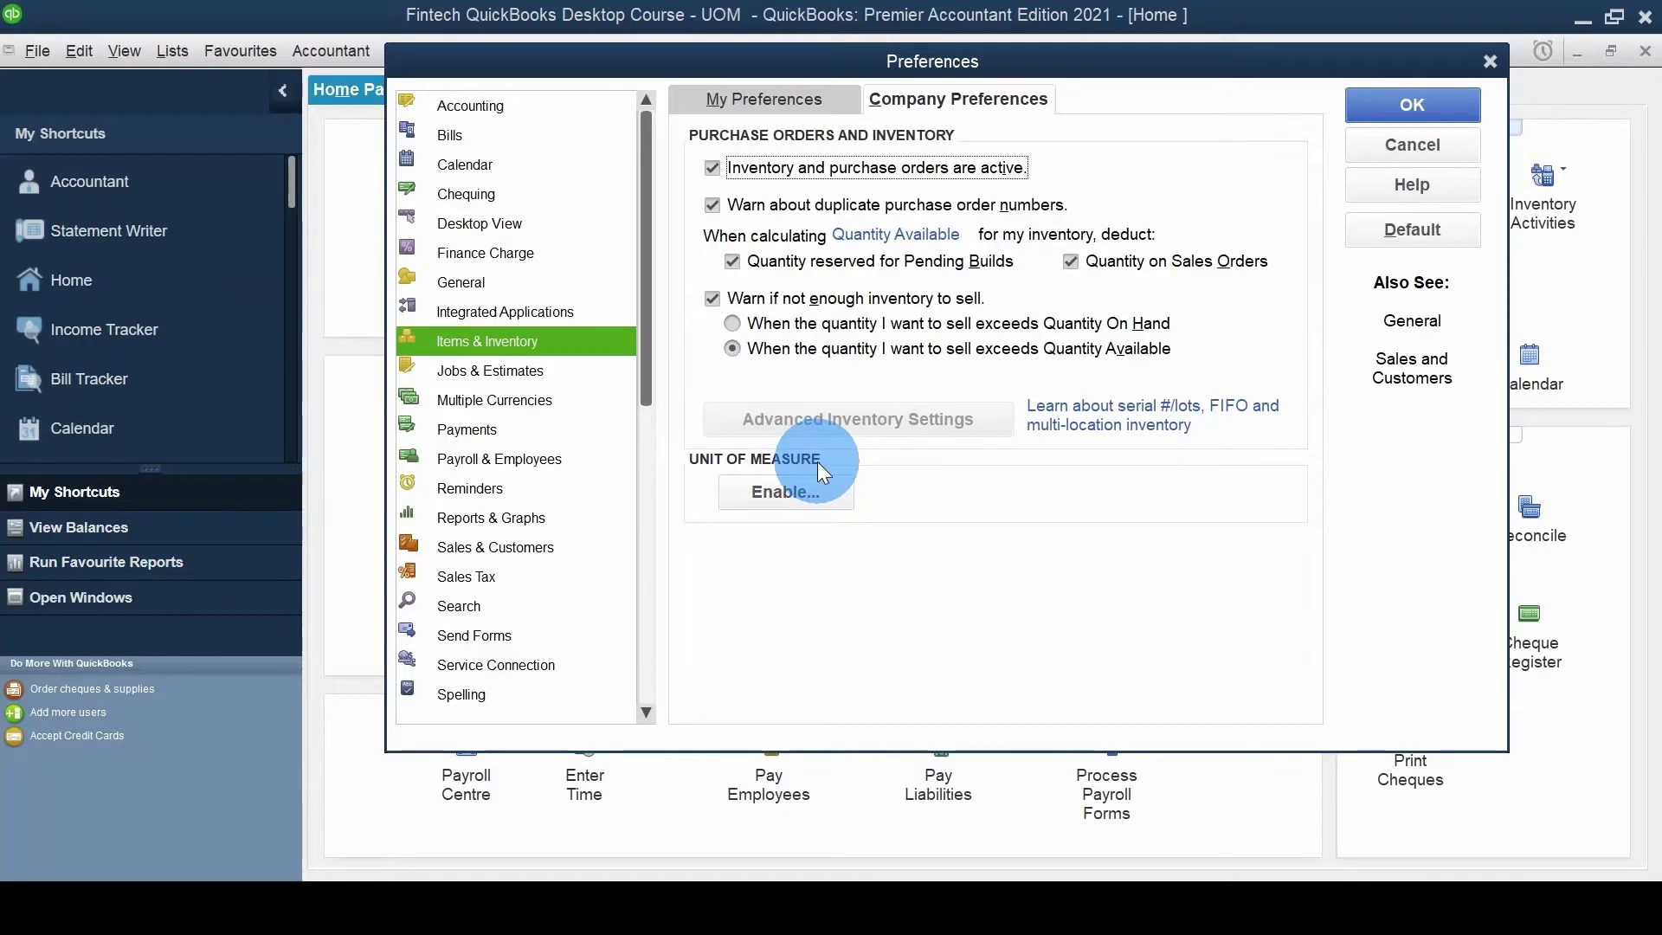
- Enable the unit of measure feature in Single U/M Per Item mode and save the preferences, allowing all open windows to close
{"action": "left_click", "coordinate": [783, 493]}
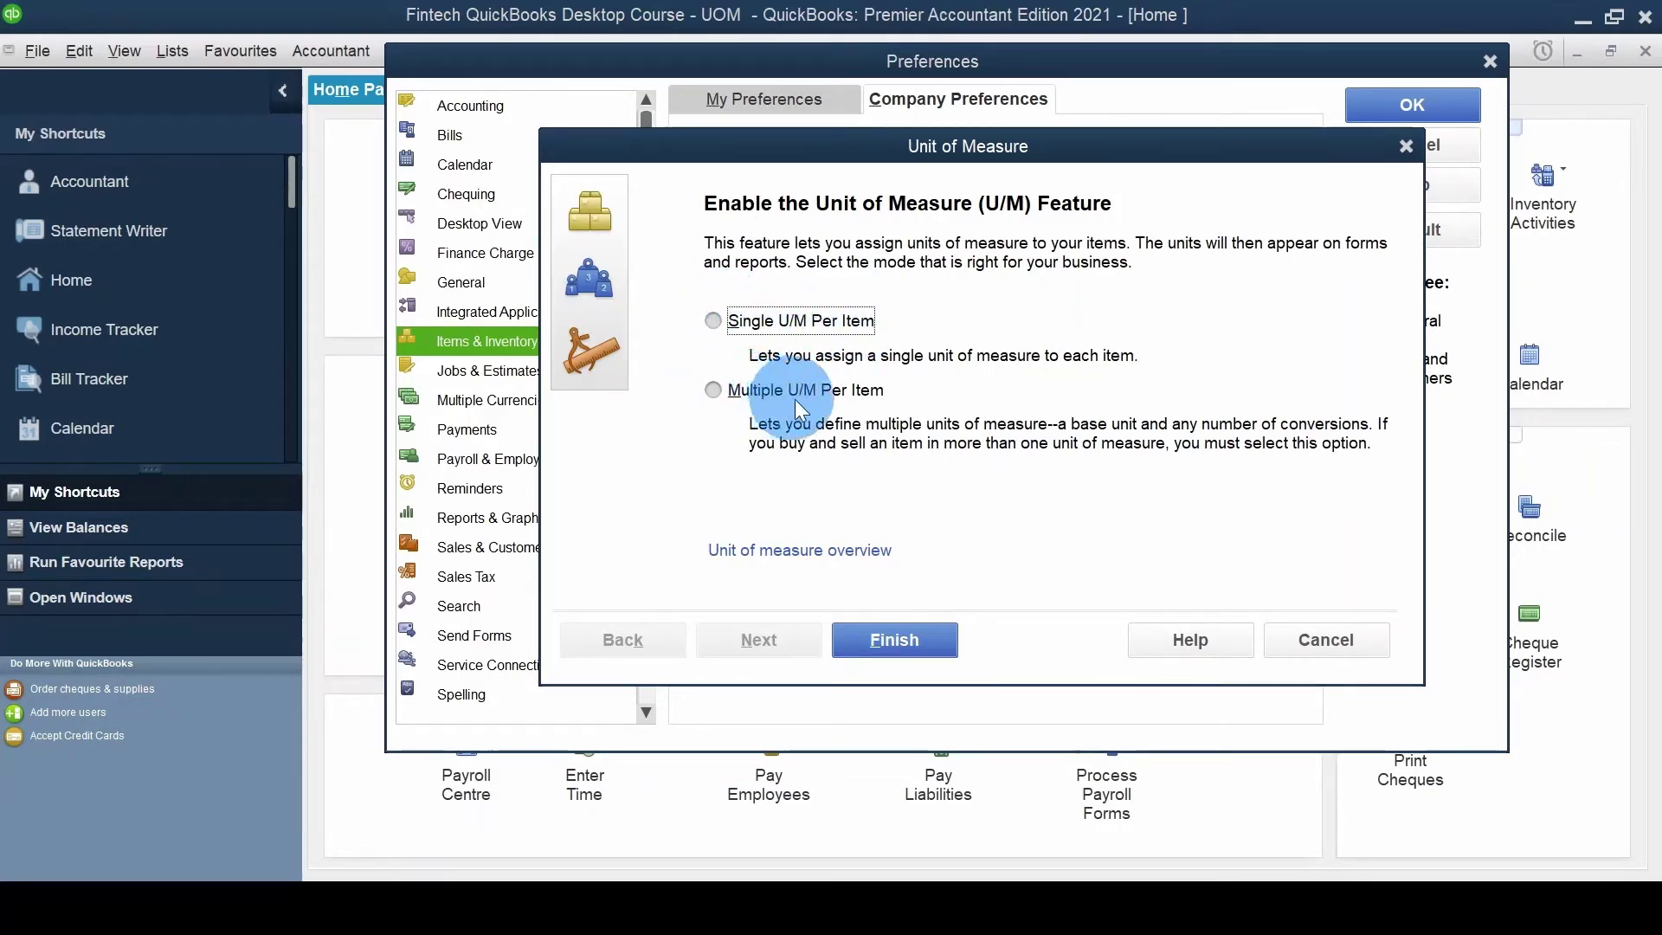
{"action": "left_click", "coordinate": [733, 320]}
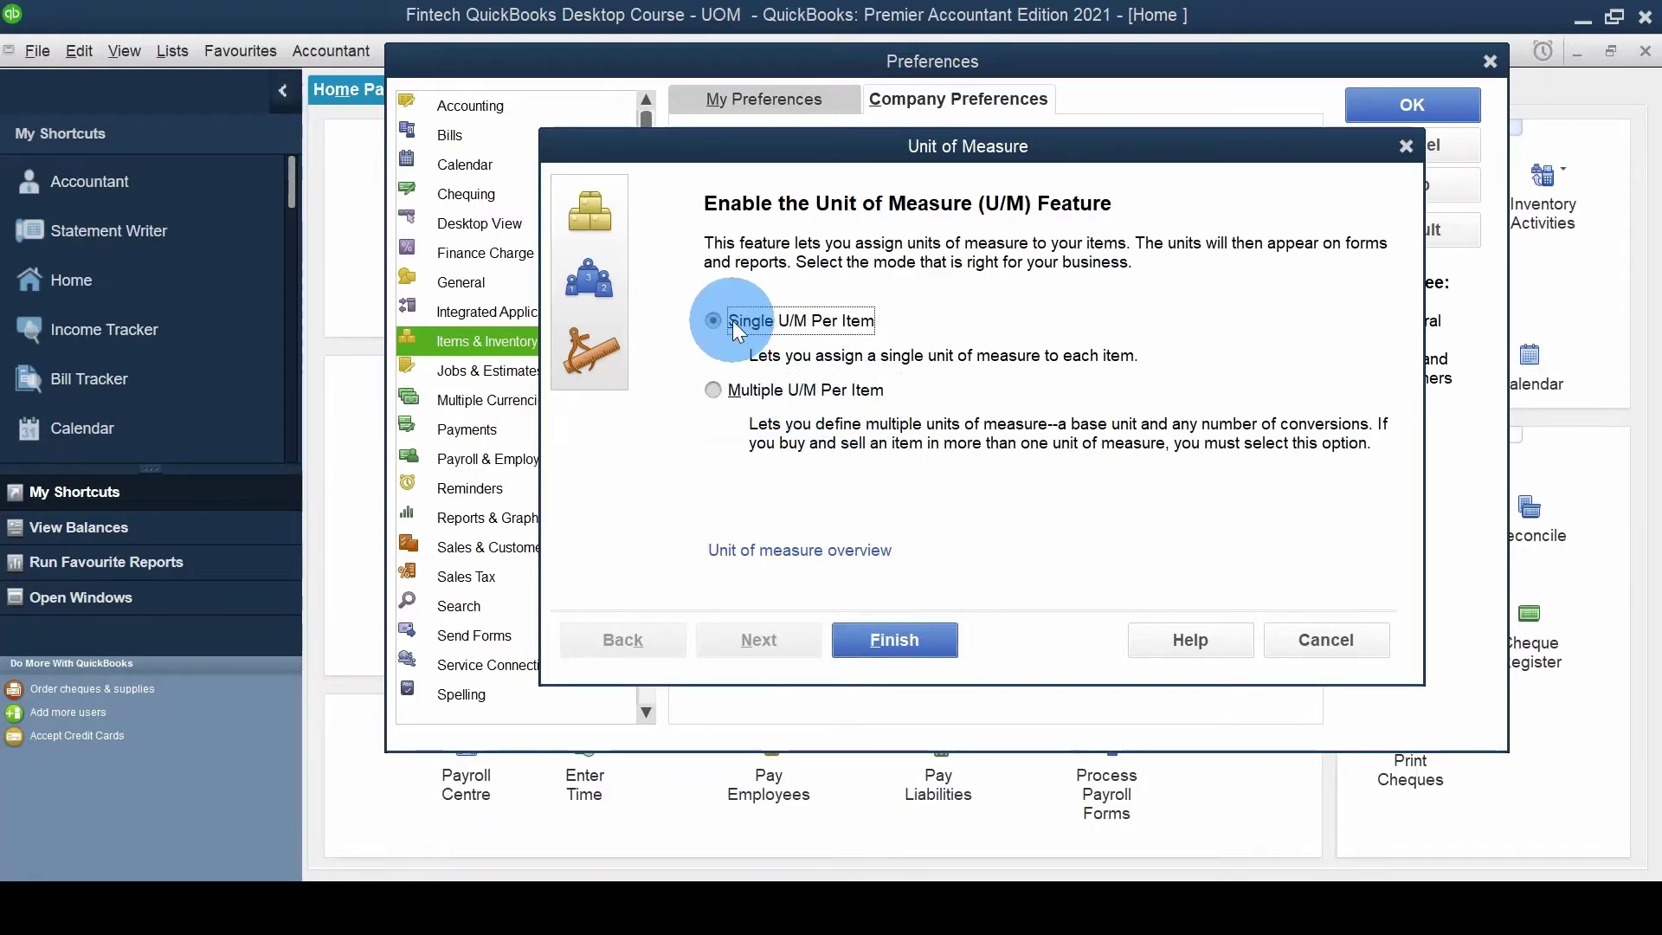
{"action": "left_click", "coordinate": [922, 646]}
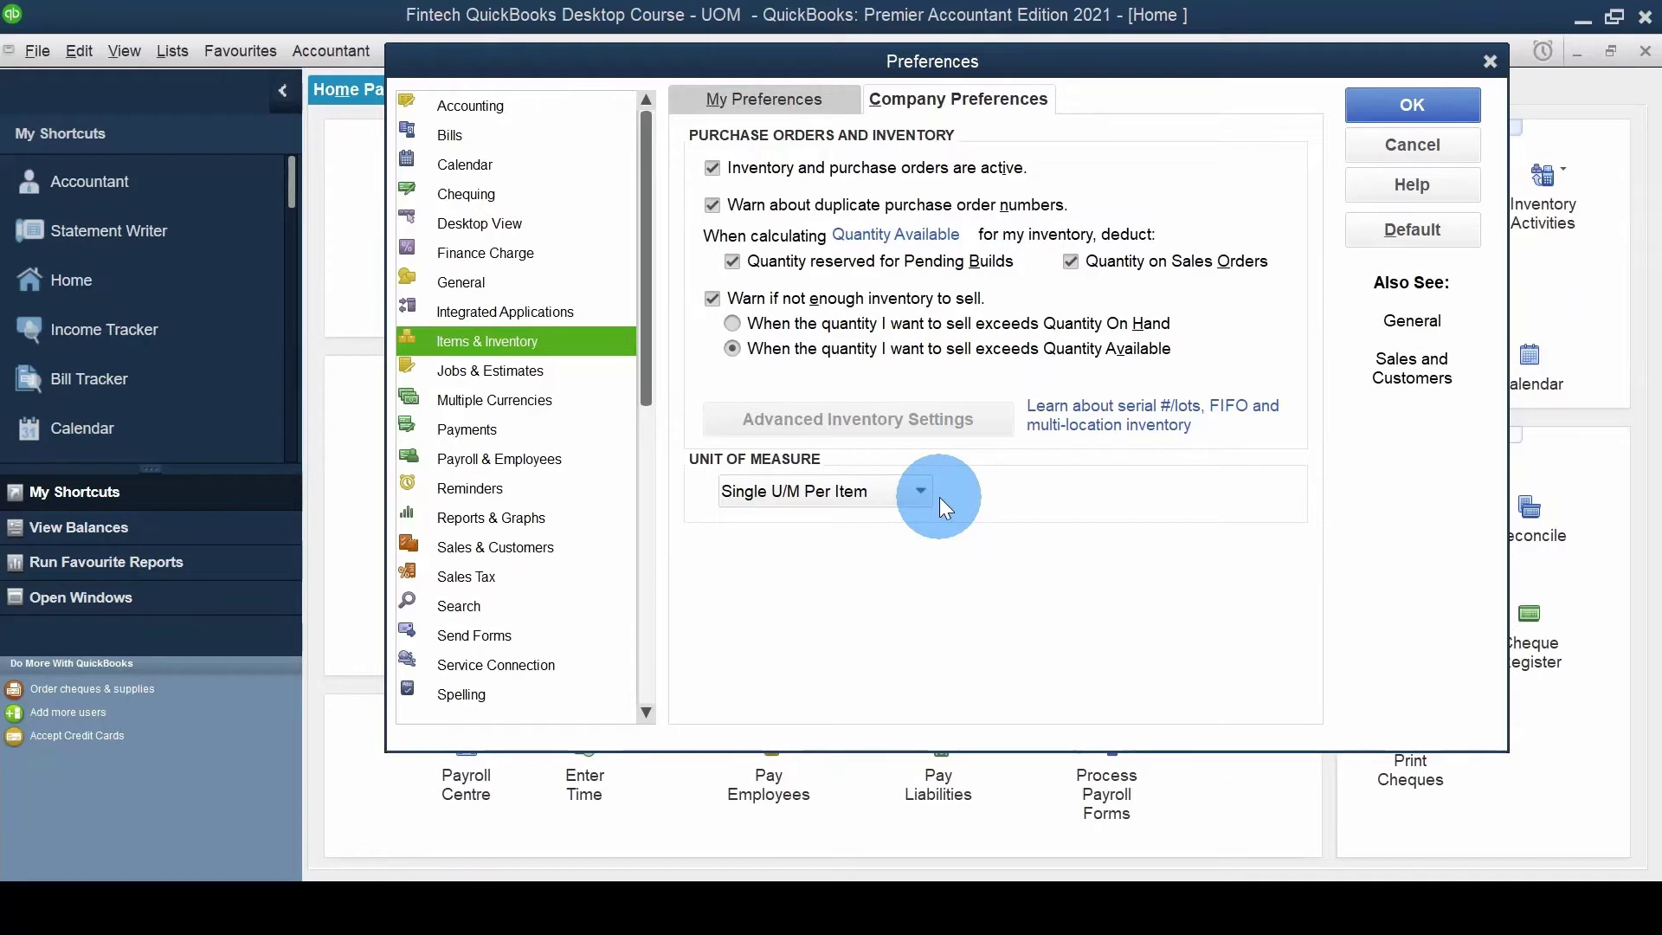
{"action": "left_click", "coordinate": [1402, 100]}
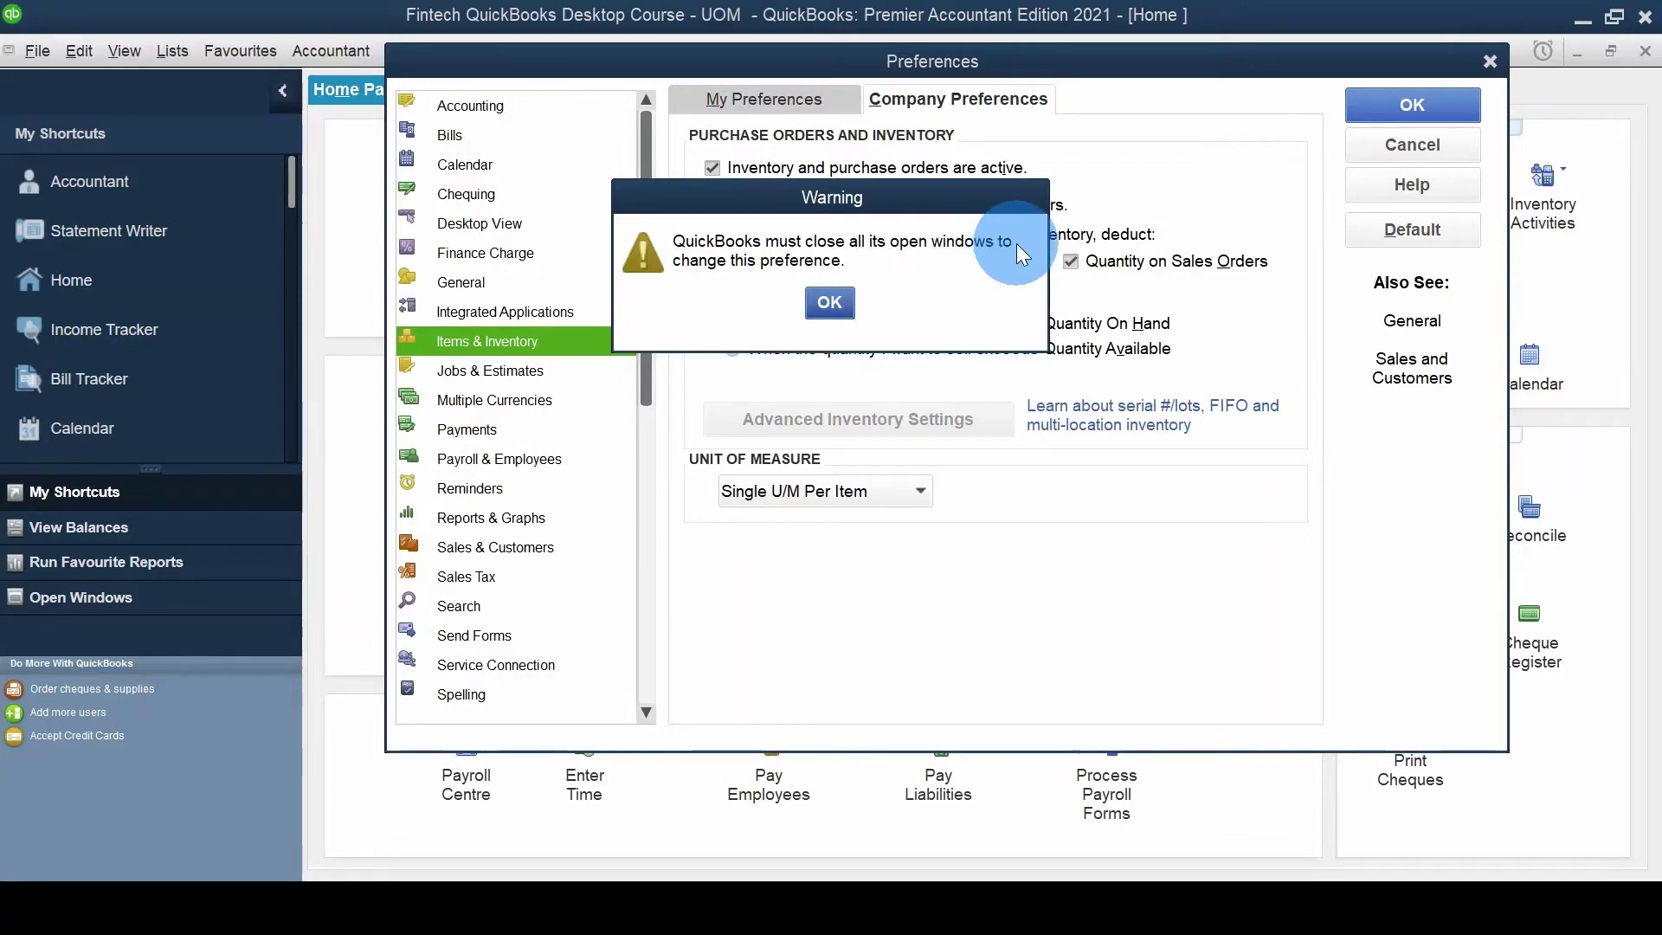
{"action": "left_click", "coordinate": [831, 303]}
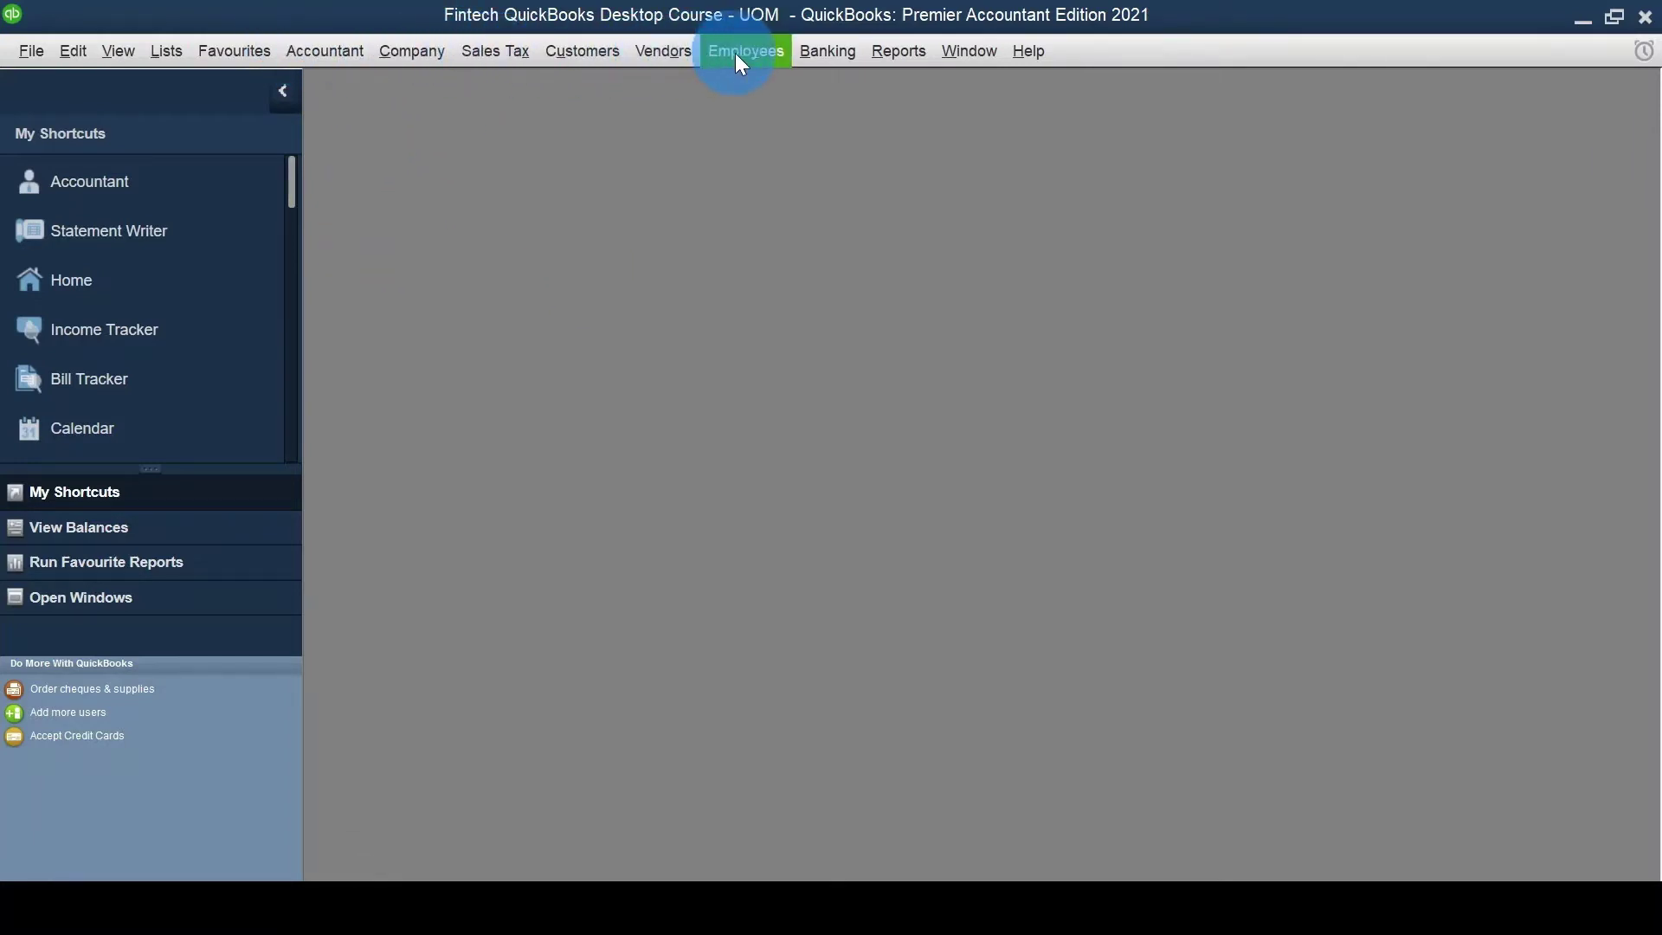
- Reopen the company Home Page and maximize its window
{"action": "left_click", "coordinate": [403, 51]}
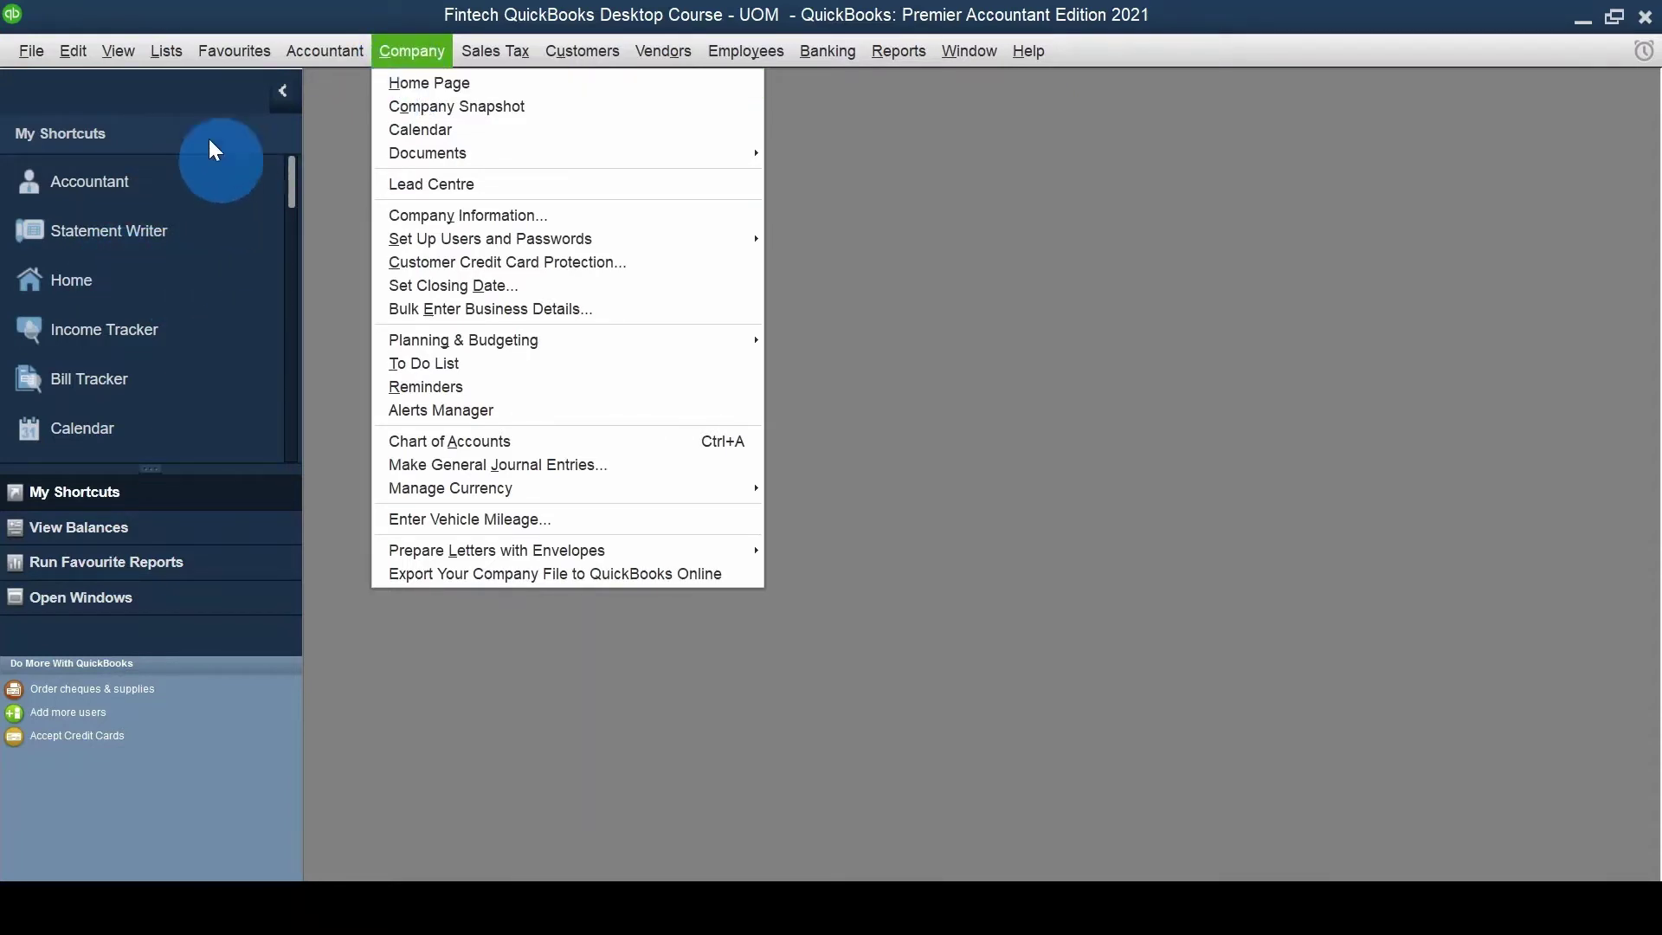
{"action": "left_click", "coordinate": [435, 84]}
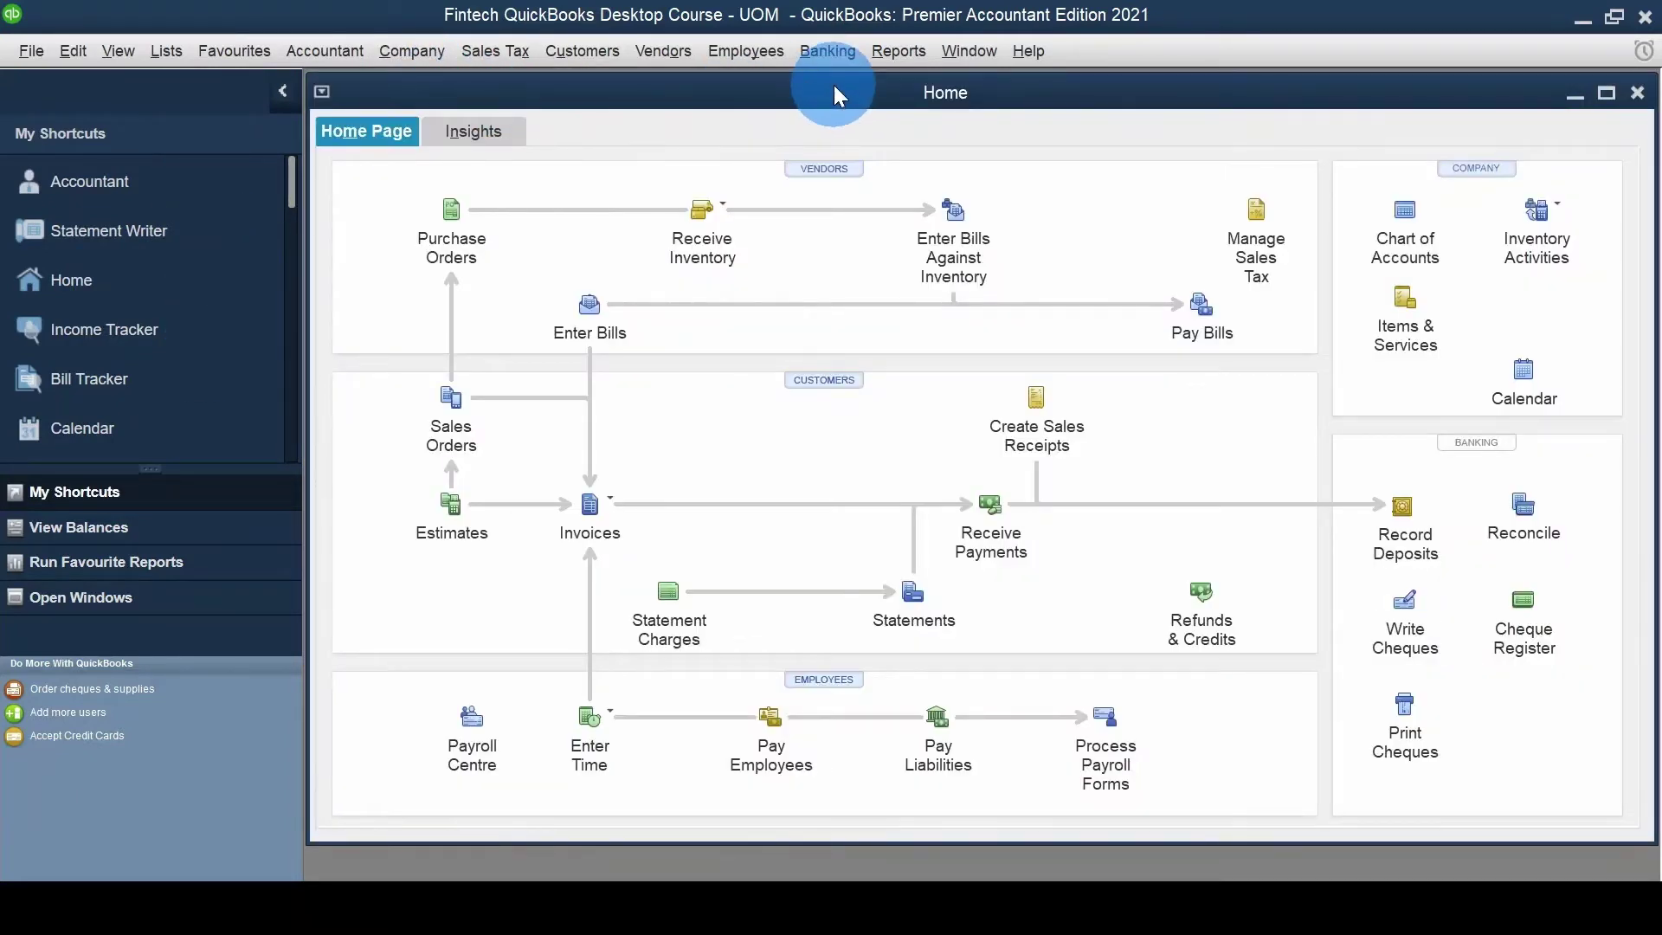
{"action": "double_click", "coordinate": [834, 85]}
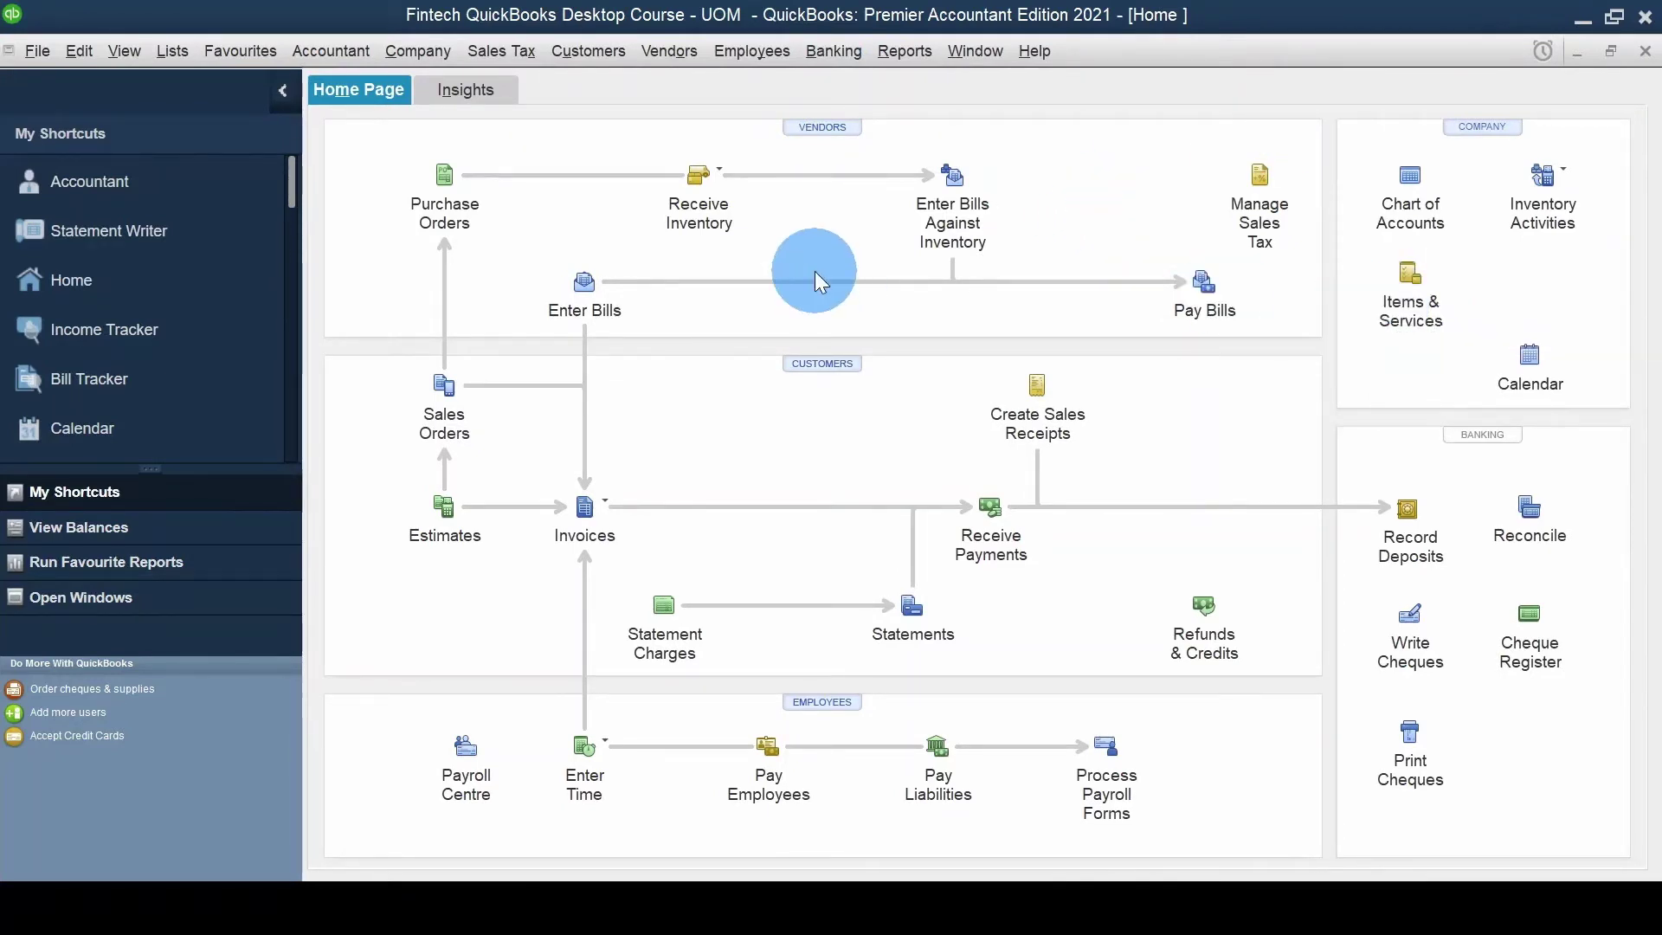
- Open the Item List and start a new item from it
{"action": "left_click", "coordinate": [173, 52]}
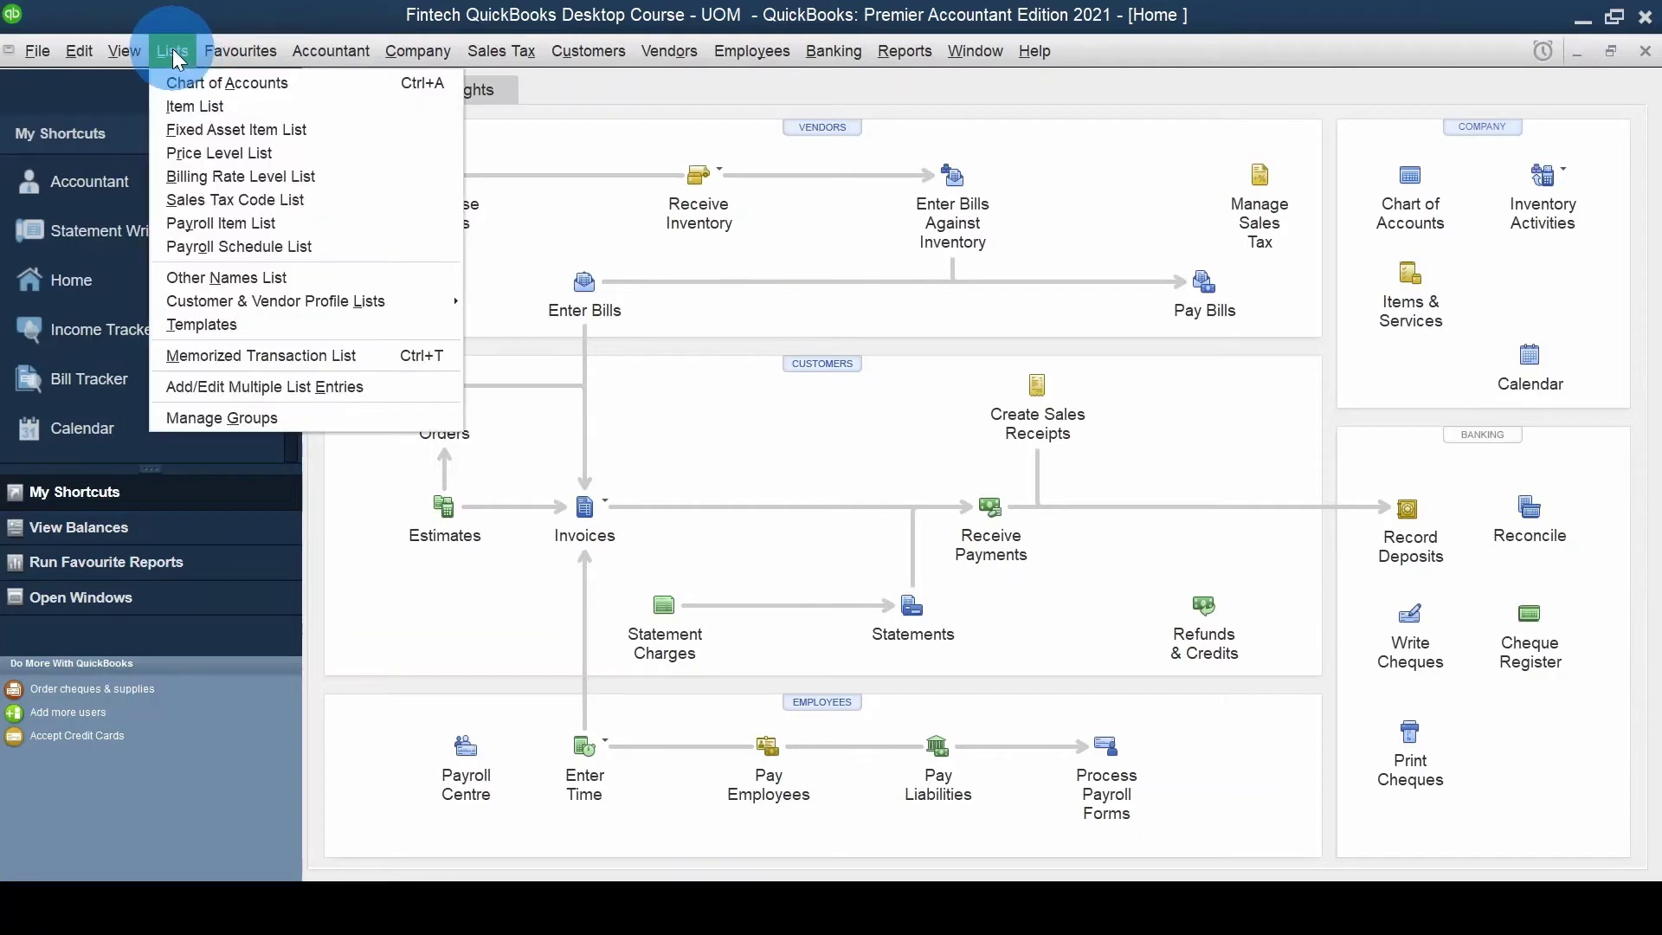
{"action": "left_click", "coordinate": [192, 108]}
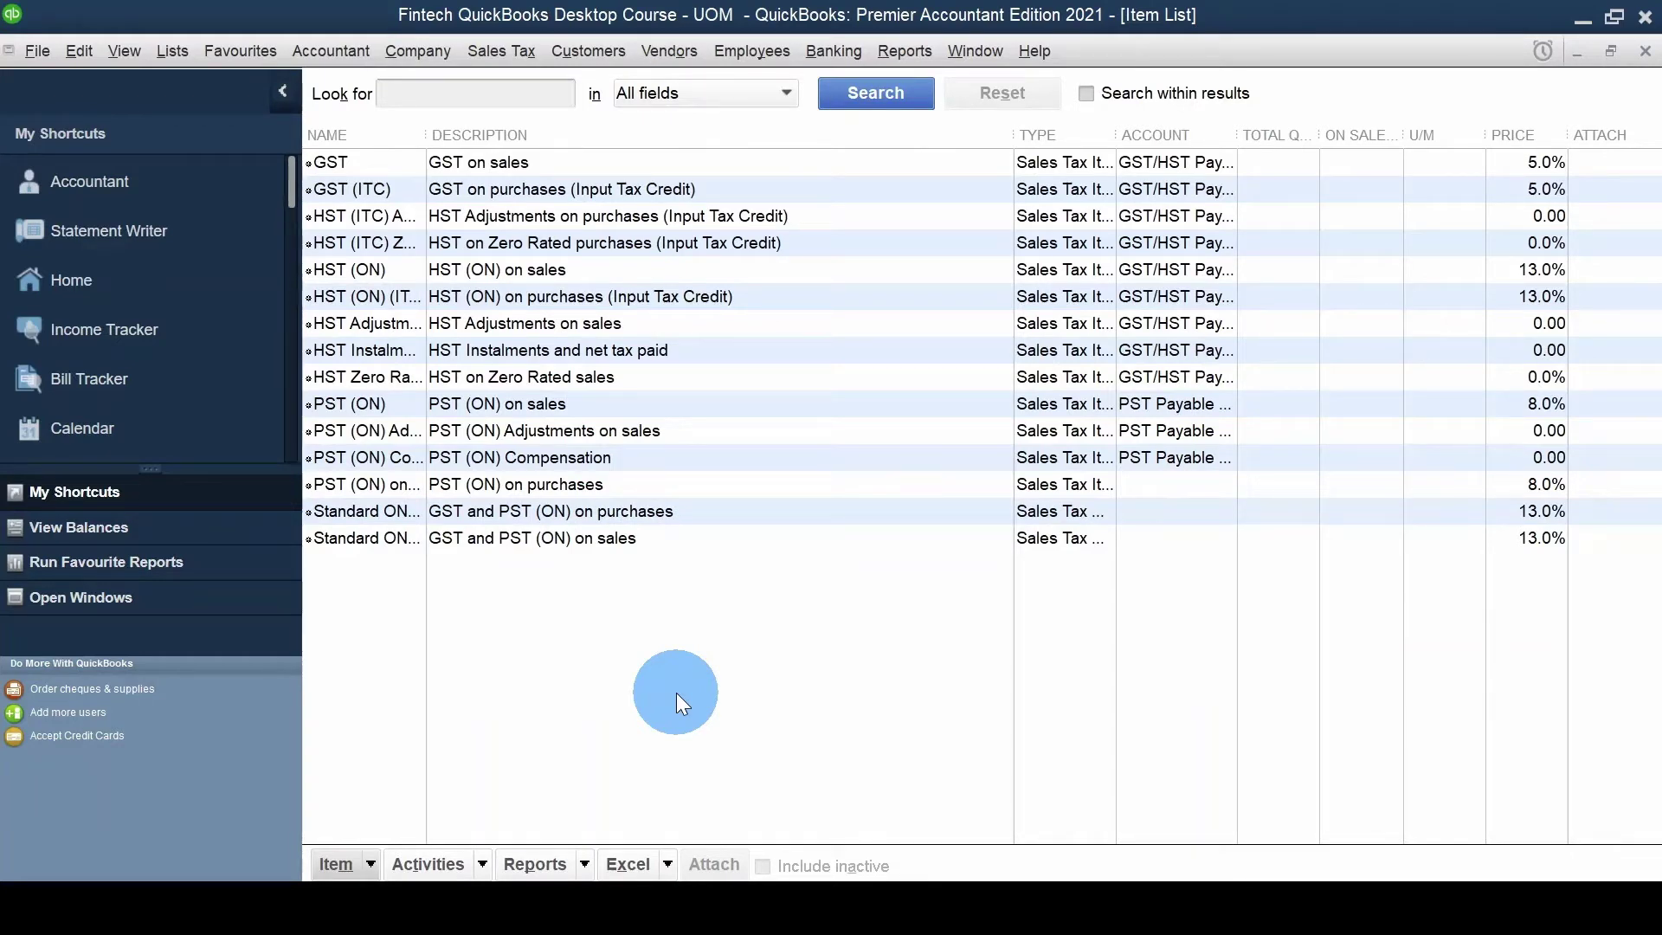
{"action": "right_click", "coordinate": [408, 698]}
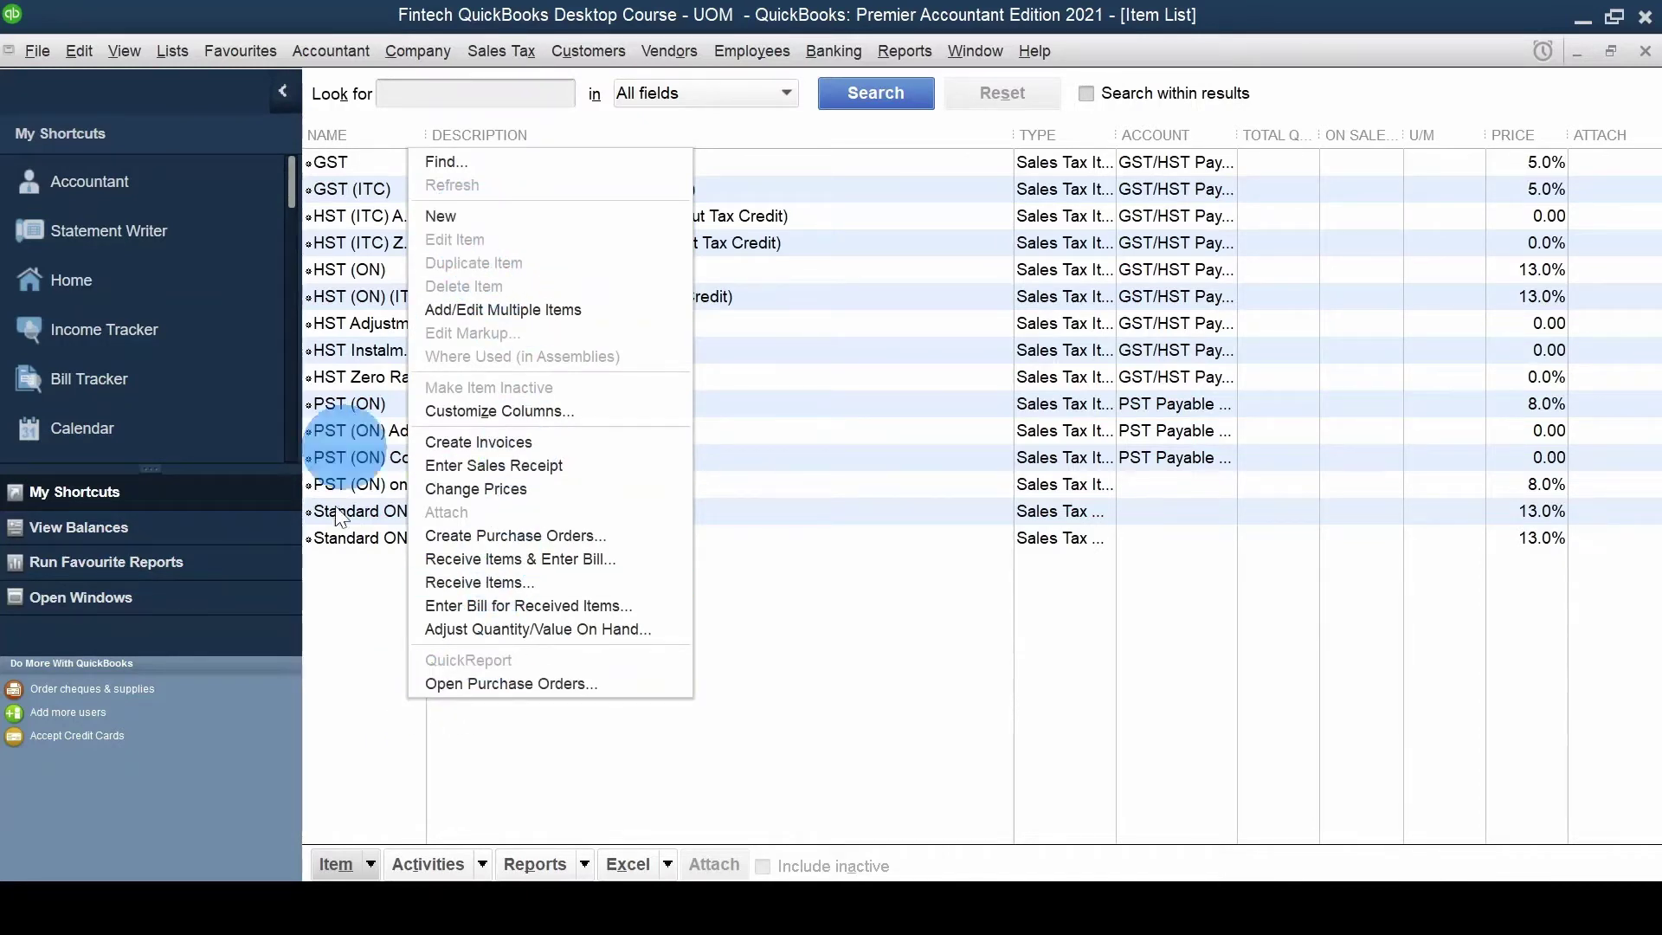
{"action": "left_click", "coordinate": [370, 720]}
{"action": "left_click", "coordinate": [371, 867]}
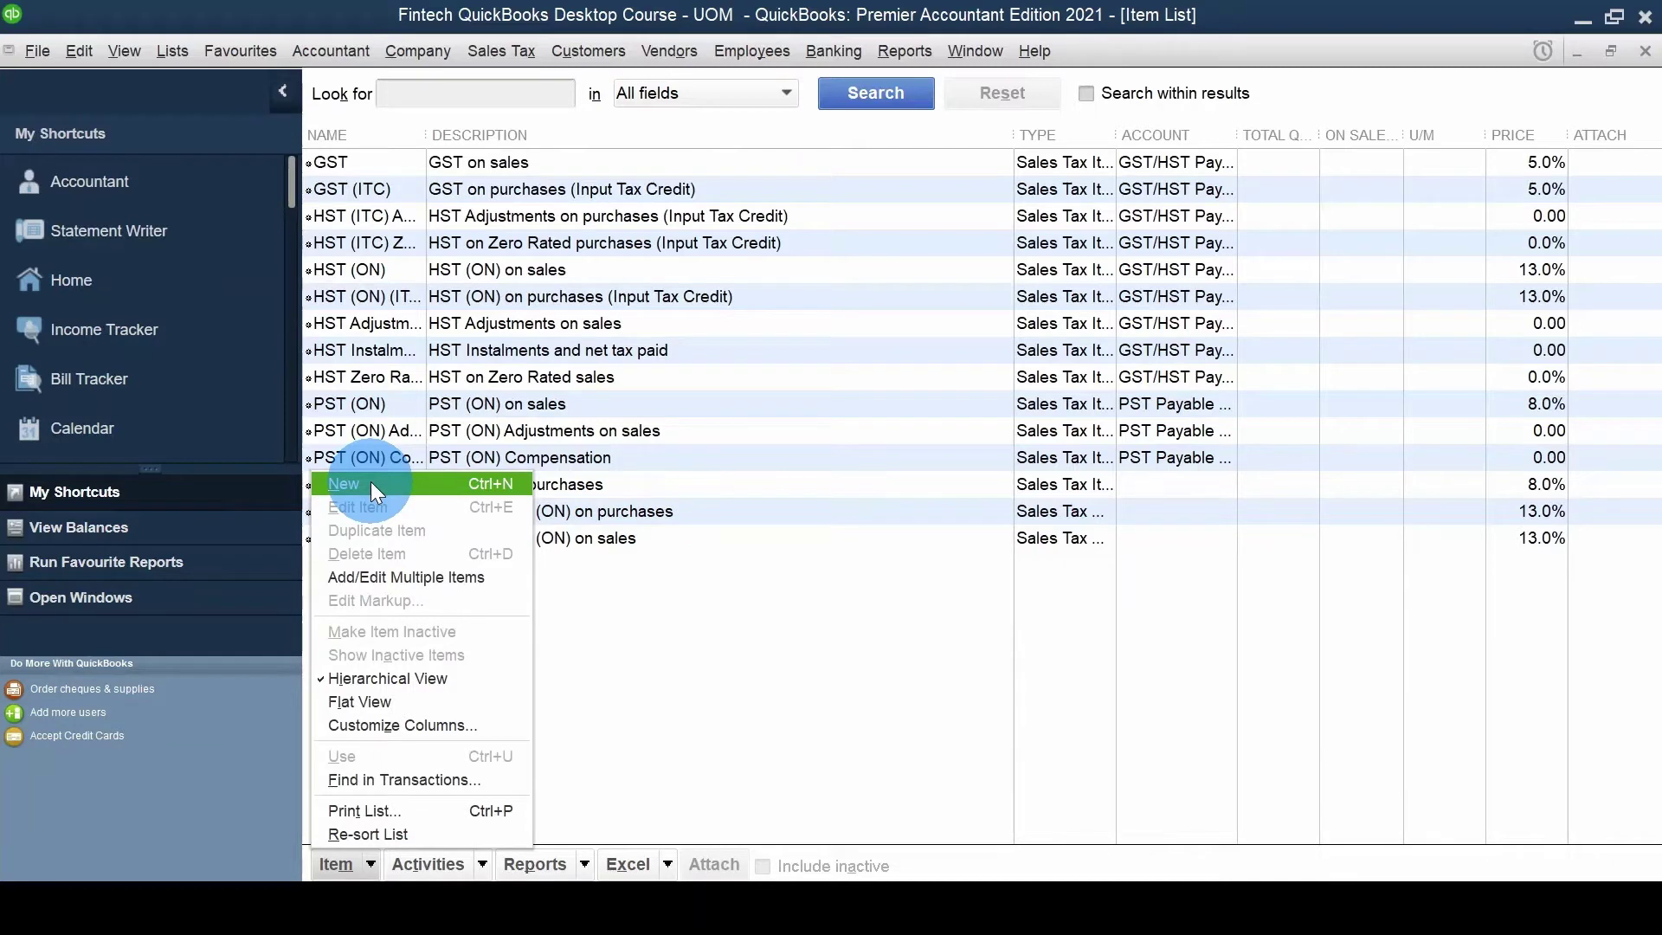
{"action": "left_click", "coordinate": [448, 485]}
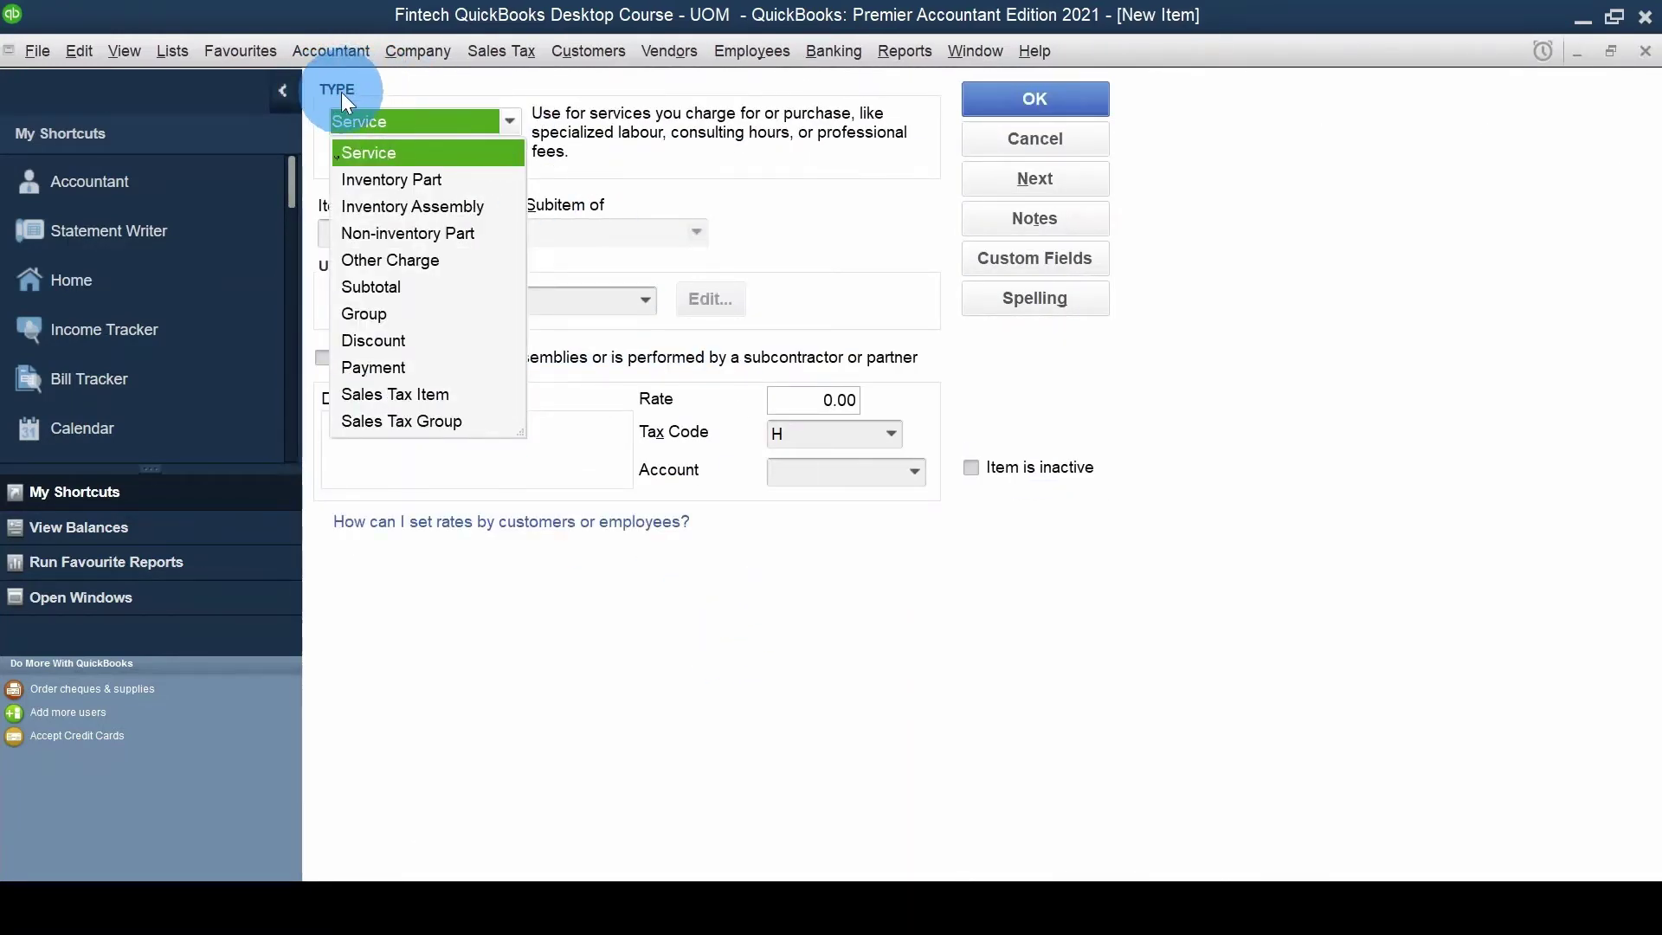
- Set the new item's type to Inventory Part and name it Ball Point Pen
{"action": "left_click", "coordinate": [444, 181]}
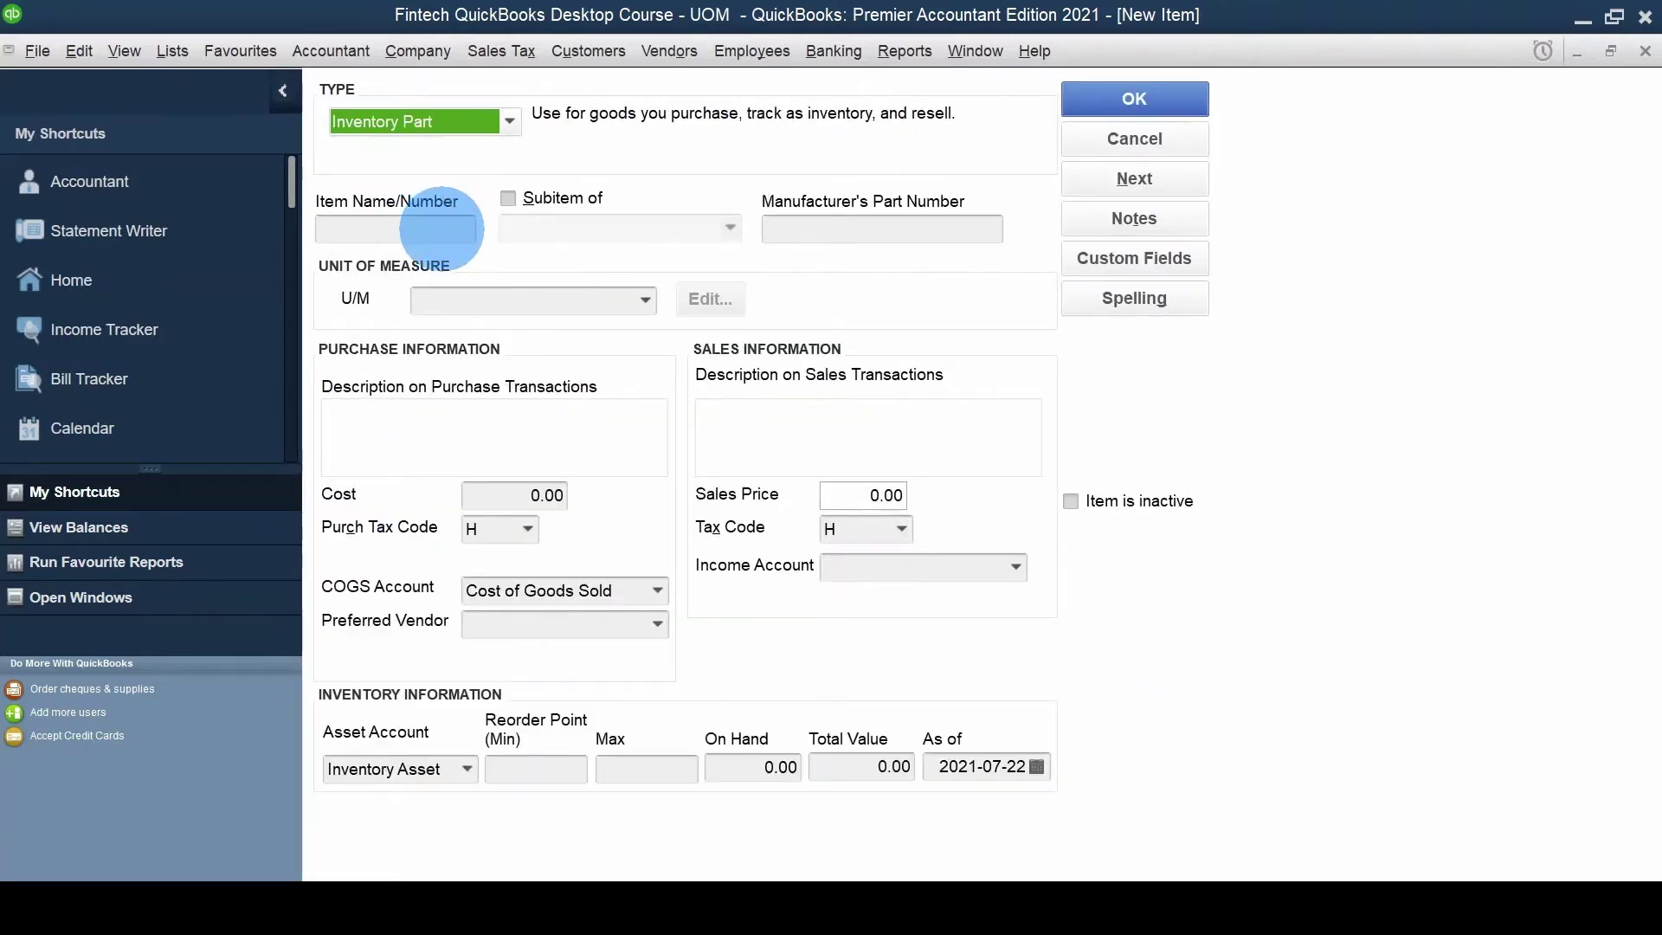
{"action": "left_click", "coordinate": [441, 229]}
{"action": "type", "text": "Ba"}
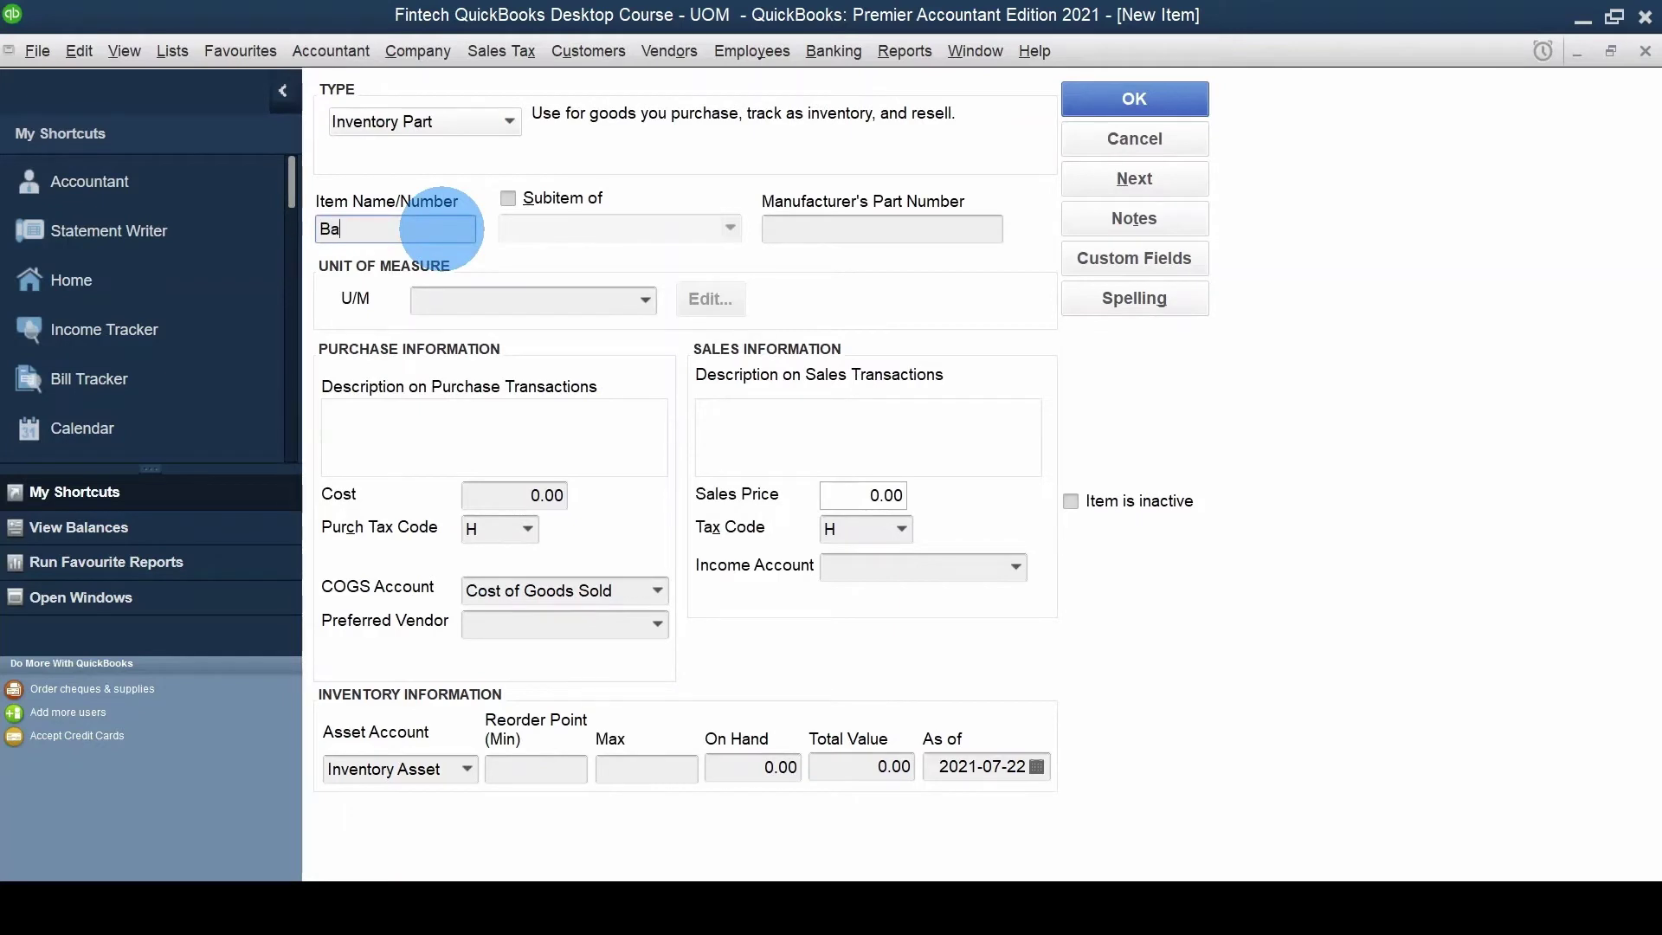
{"action": "type", "text": "ll Point Pen"}
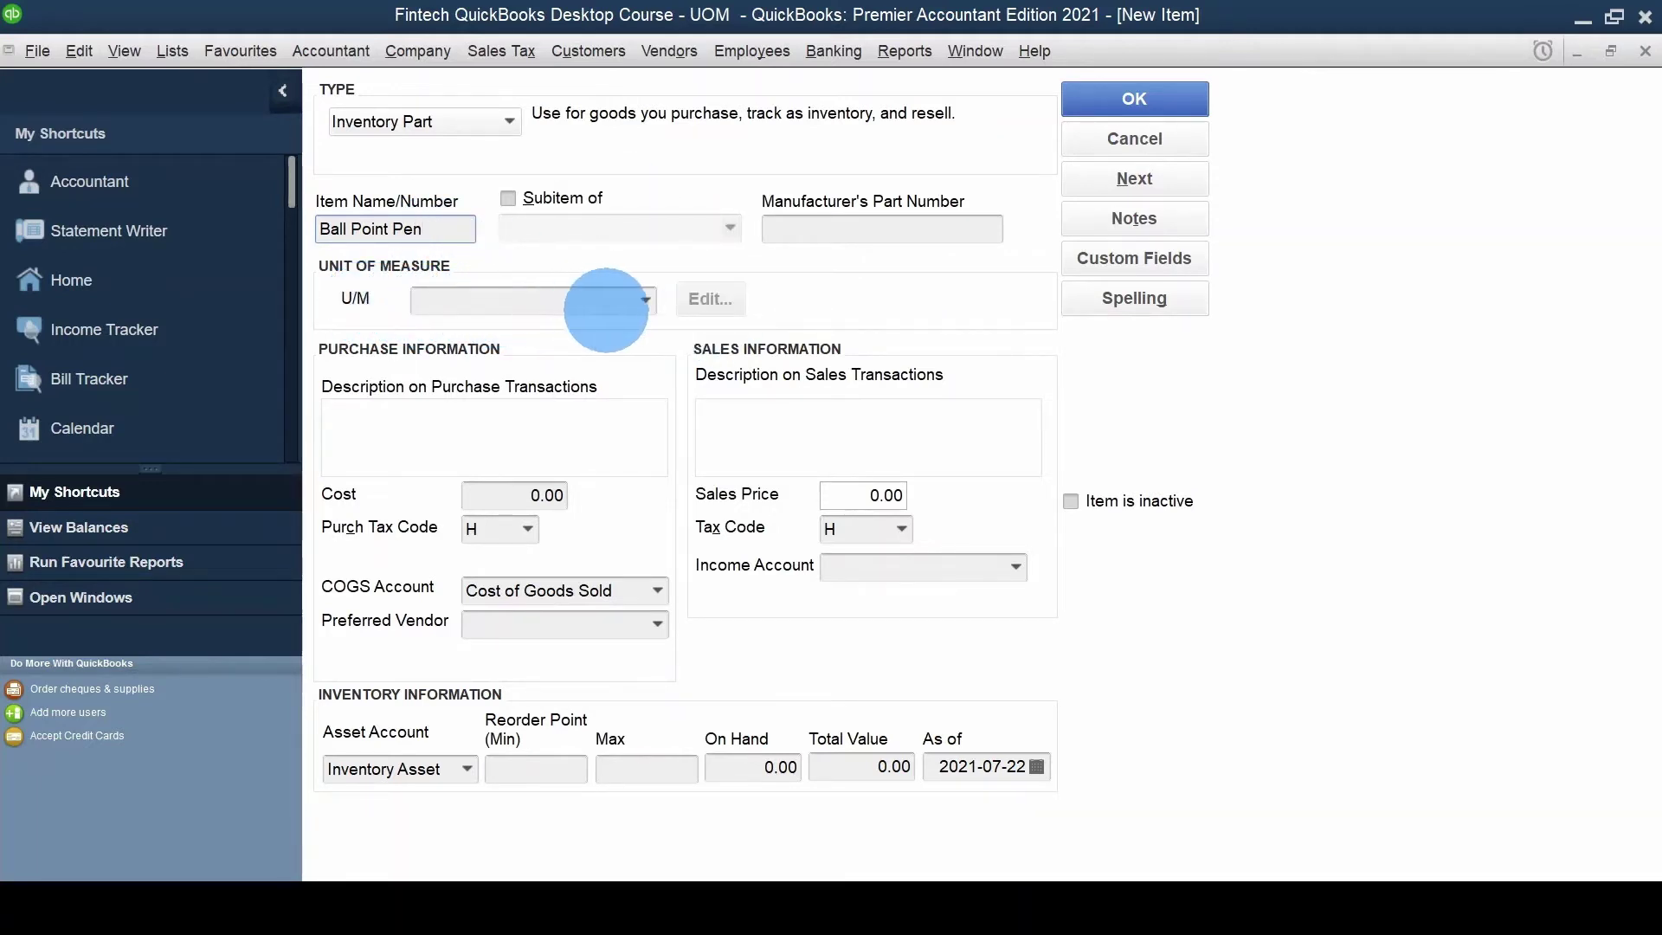
- Add a new Count-type unit of measure, Each (ea), for the Ball Point Pen item
{"action": "left_click", "coordinate": [645, 303]}
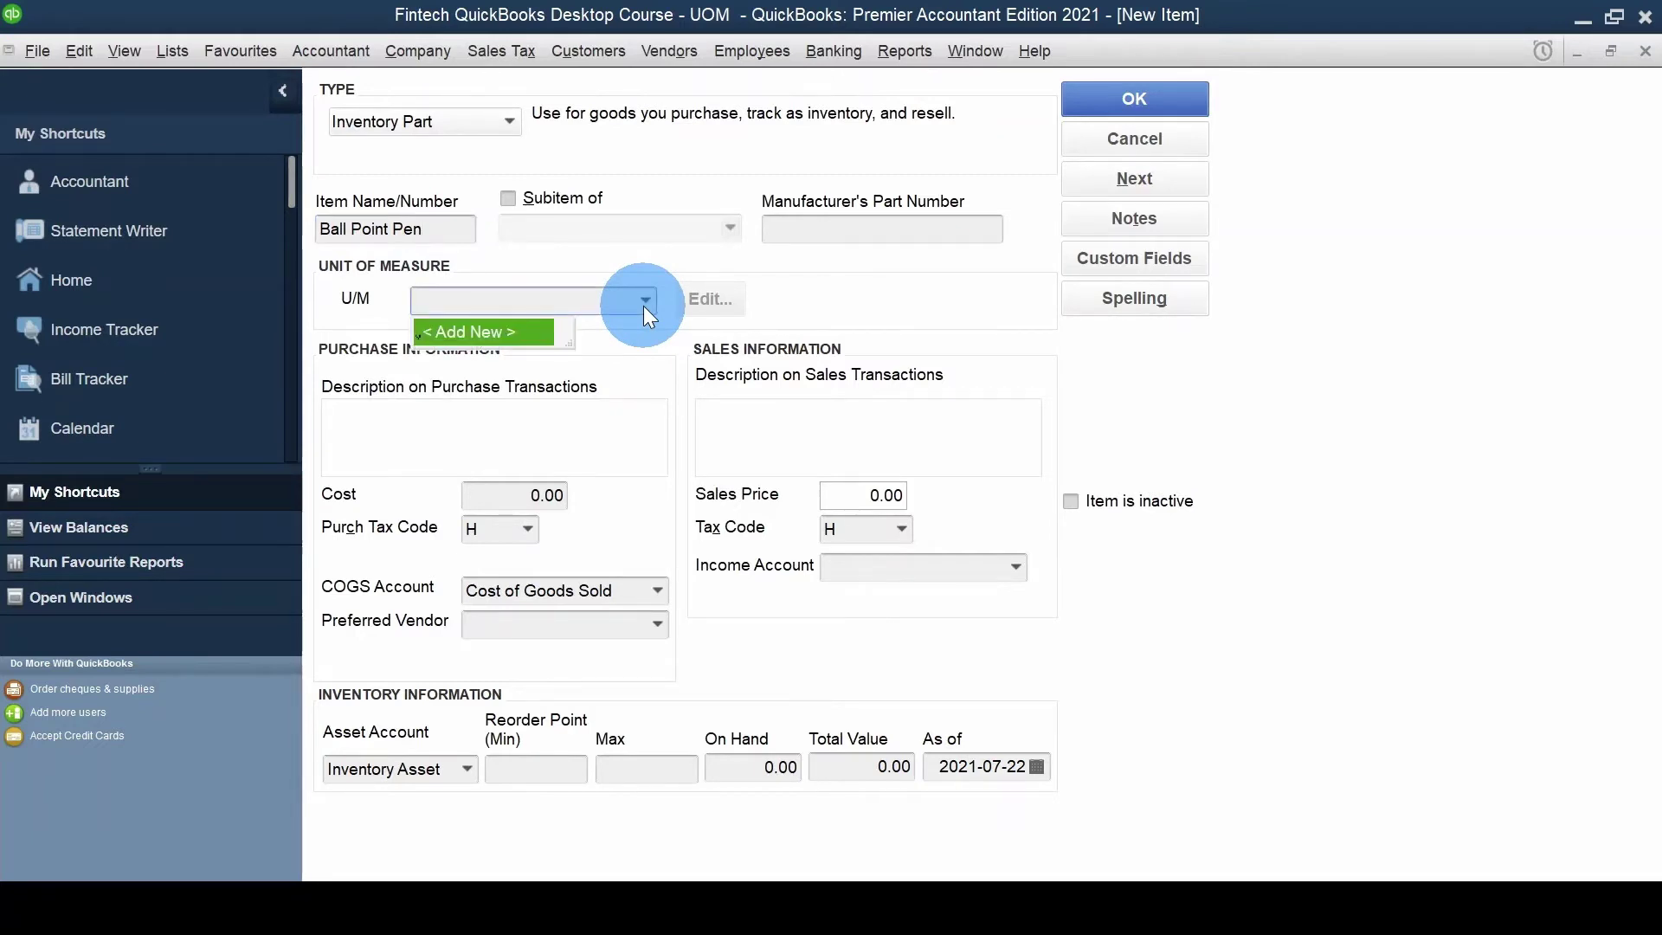
{"action": "left_click", "coordinate": [481, 334]}
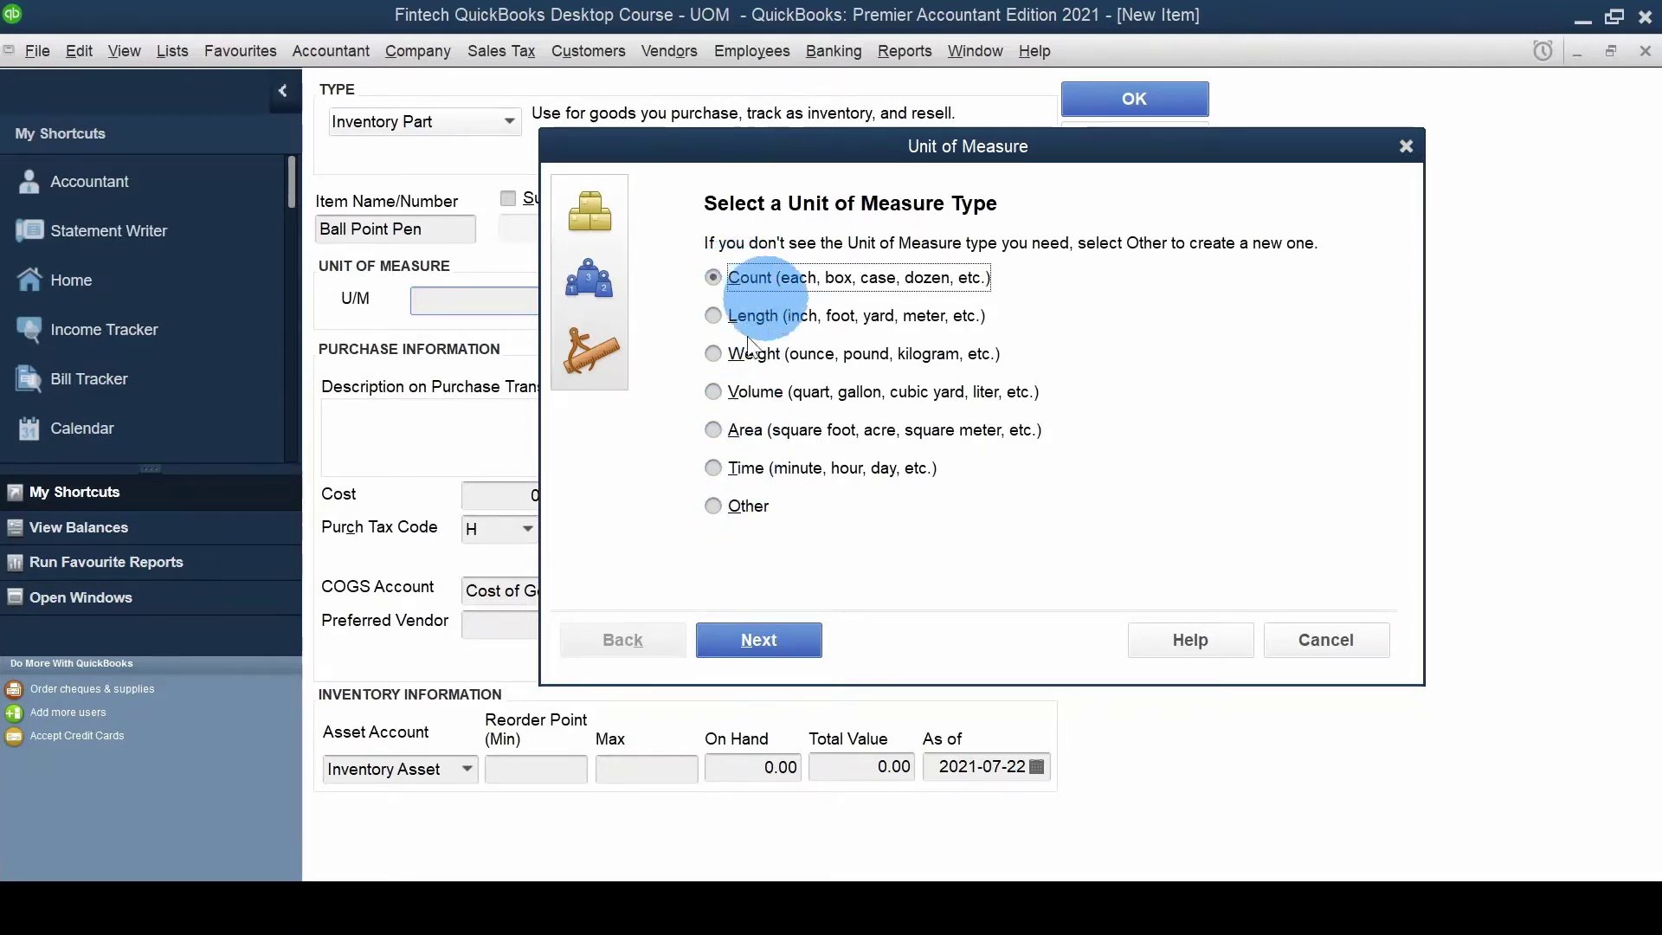
{"action": "left_click", "coordinate": [765, 642]}
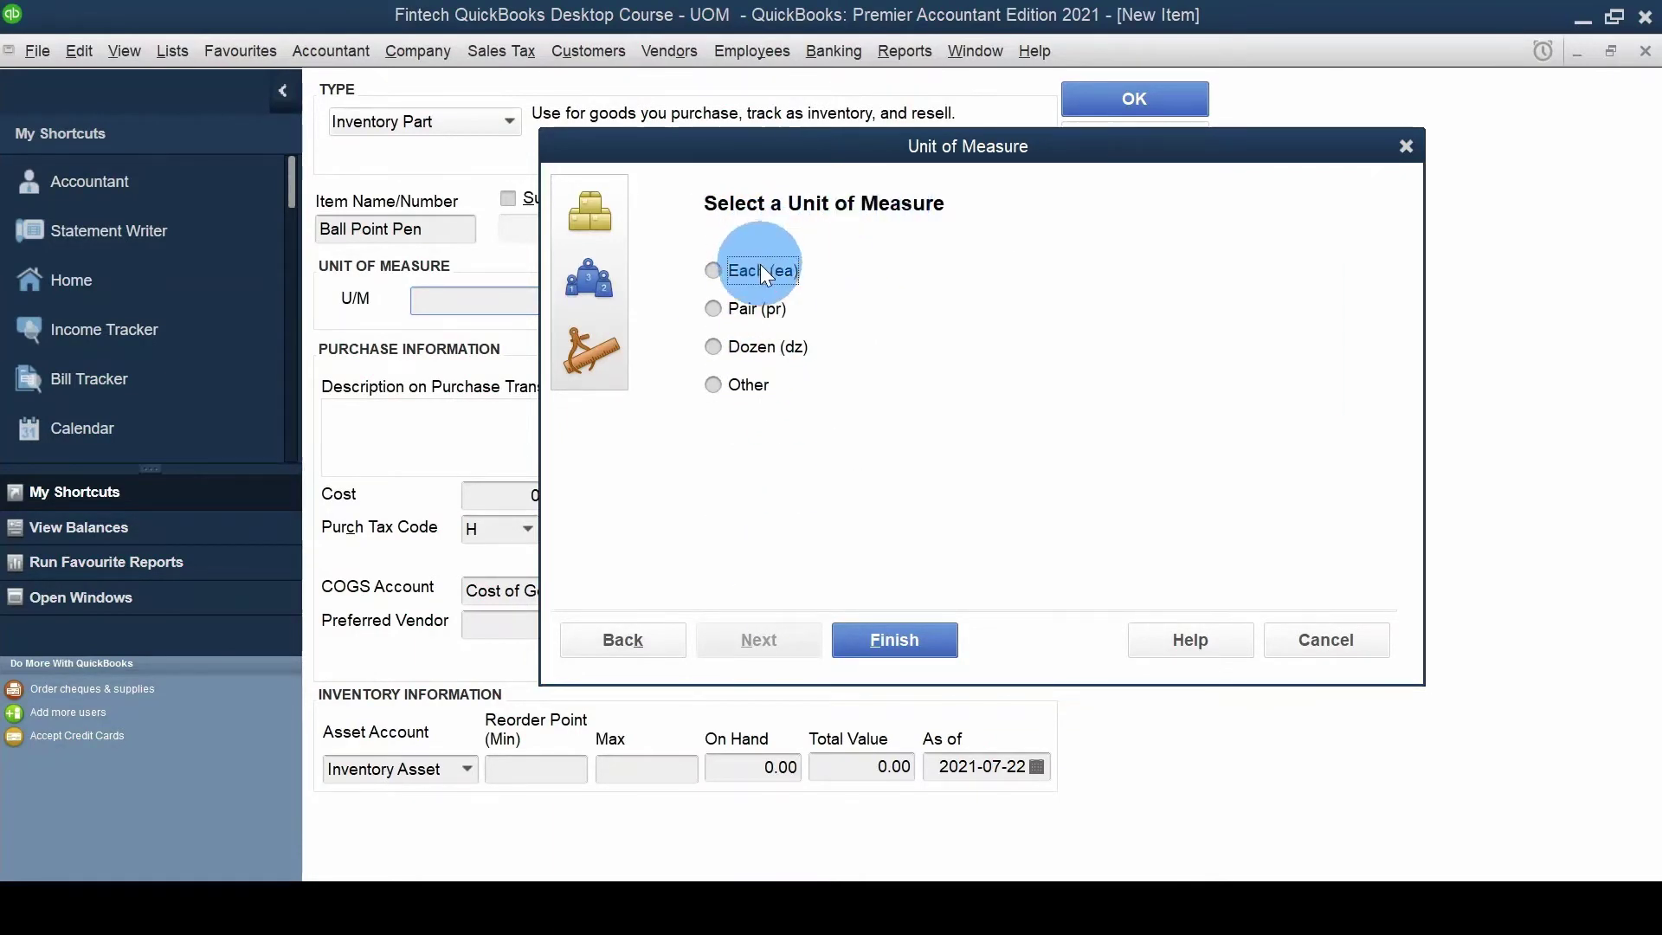
{"action": "left_click", "coordinate": [868, 646]}
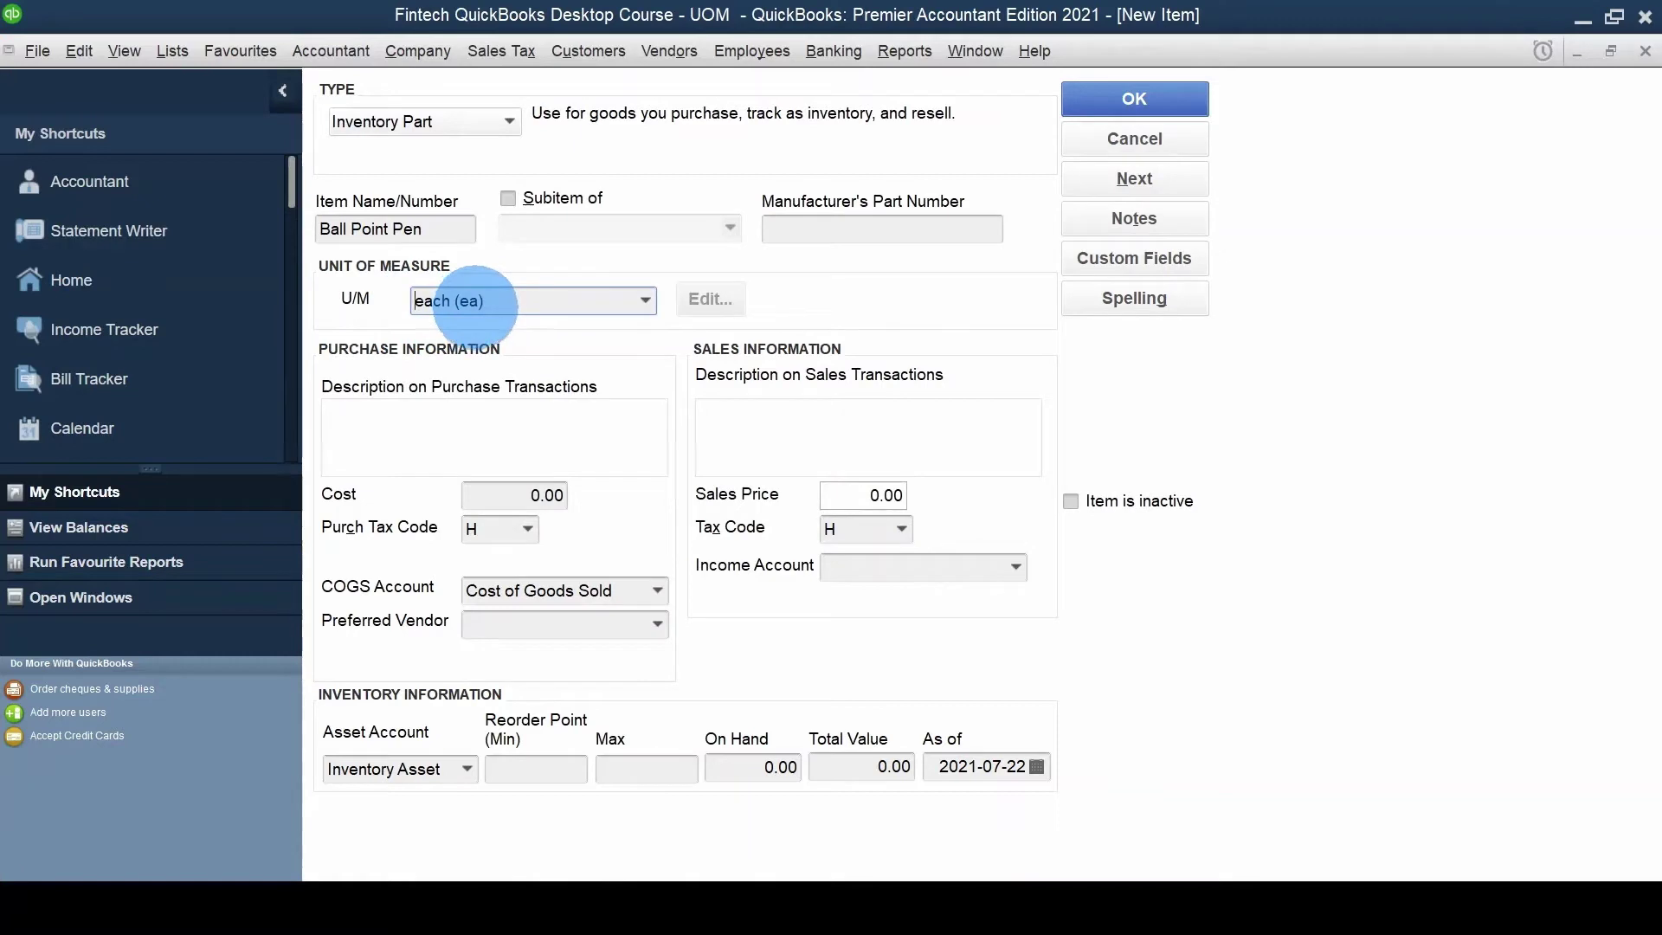
- Set the Ball Point Pen's purchase cost to 2.00 and its sales price to 5.00
{"action": "left_click", "coordinate": [524, 494]}
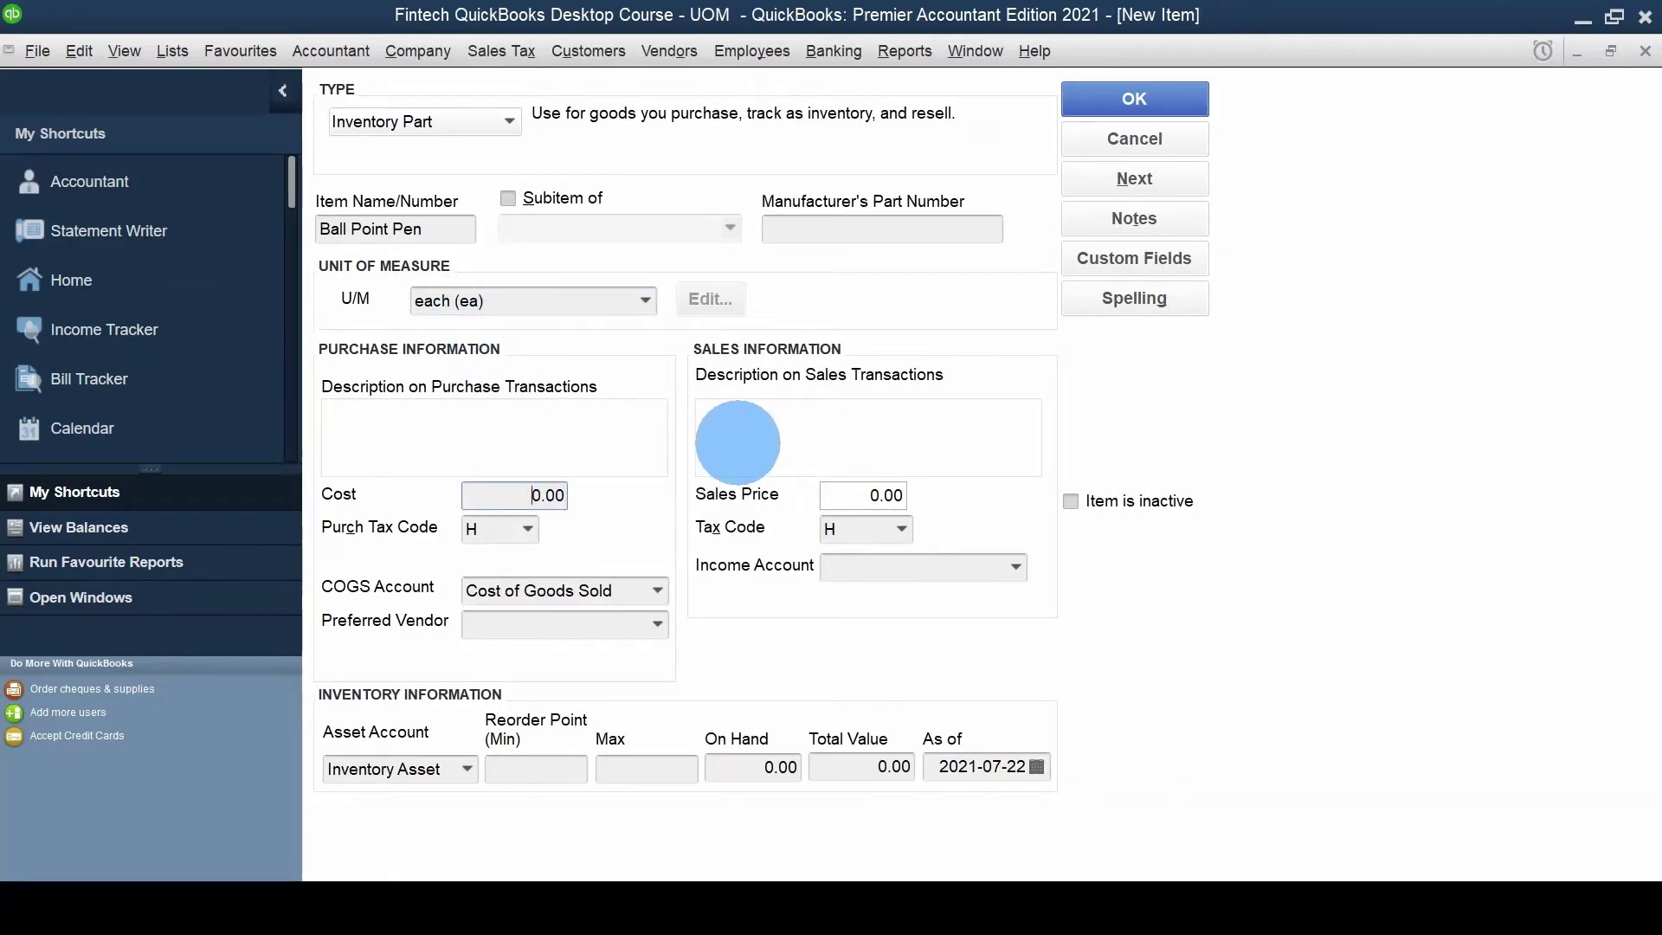
{"action": "type", "text": "2"}
{"action": "key", "text": "Tab"}
{"action": "left_click", "coordinate": [799, 447]}
{"action": "key", "text": "Left"}
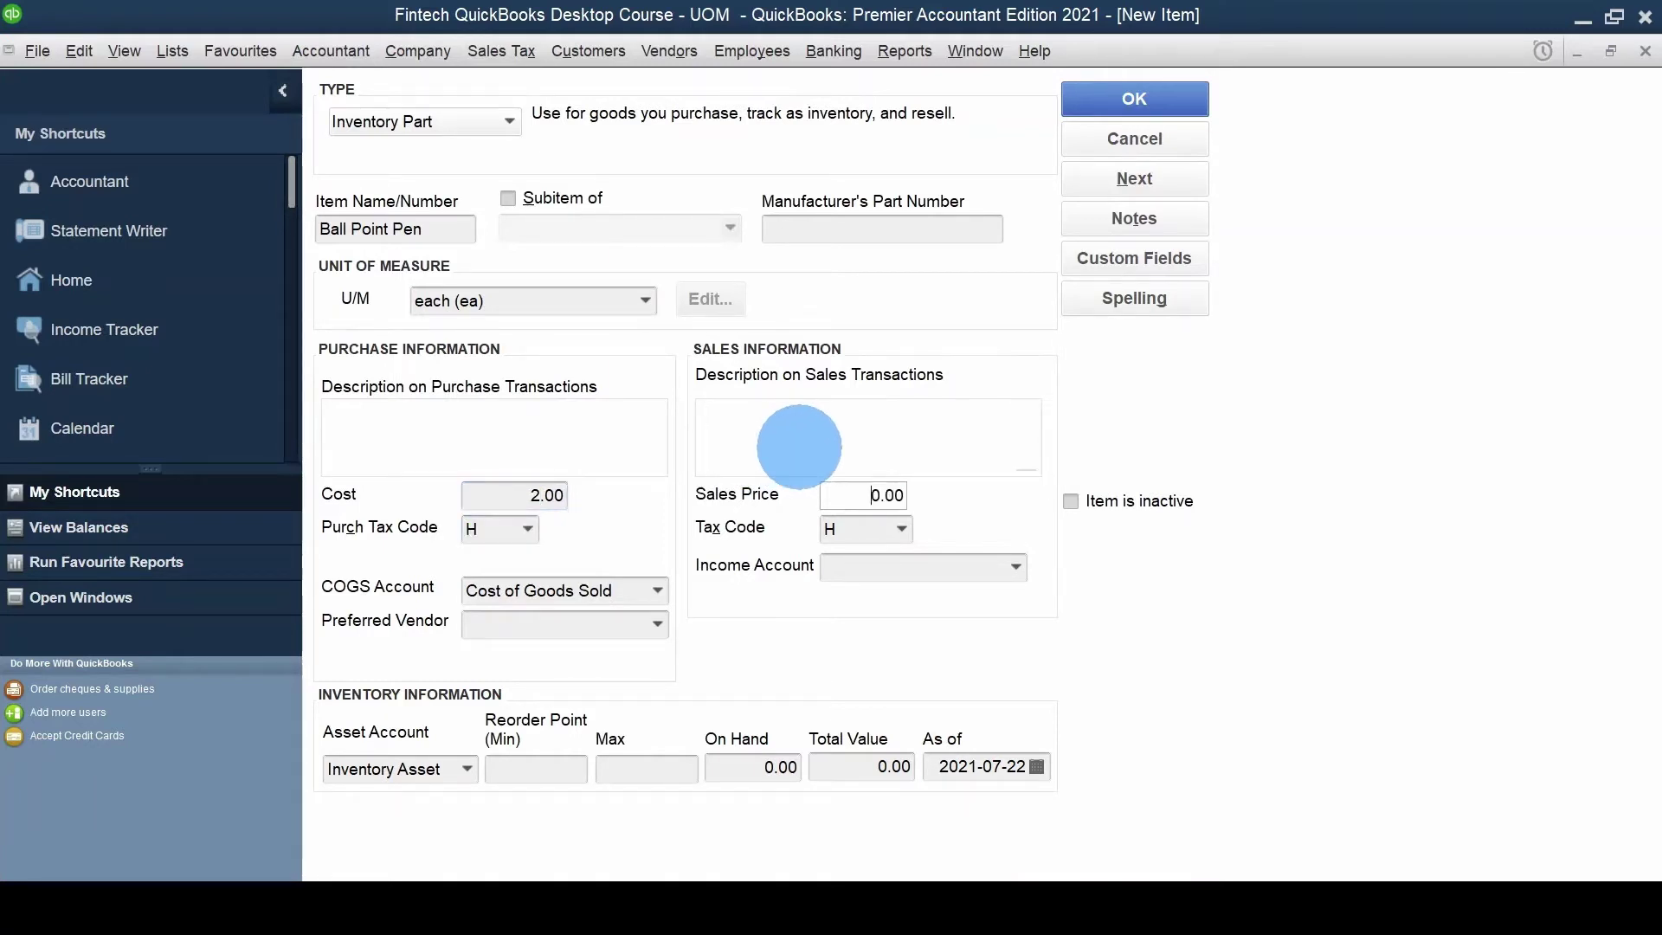
{"action": "key", "text": "shift+Right"}
{"action": "type", "text": "5"}
- Assign Sales as the income account of the Ball Point Pen item
{"action": "key", "text": "Tab"}
{"action": "key", "text": "Tab"}
{"action": "type", "text": "Sa"}
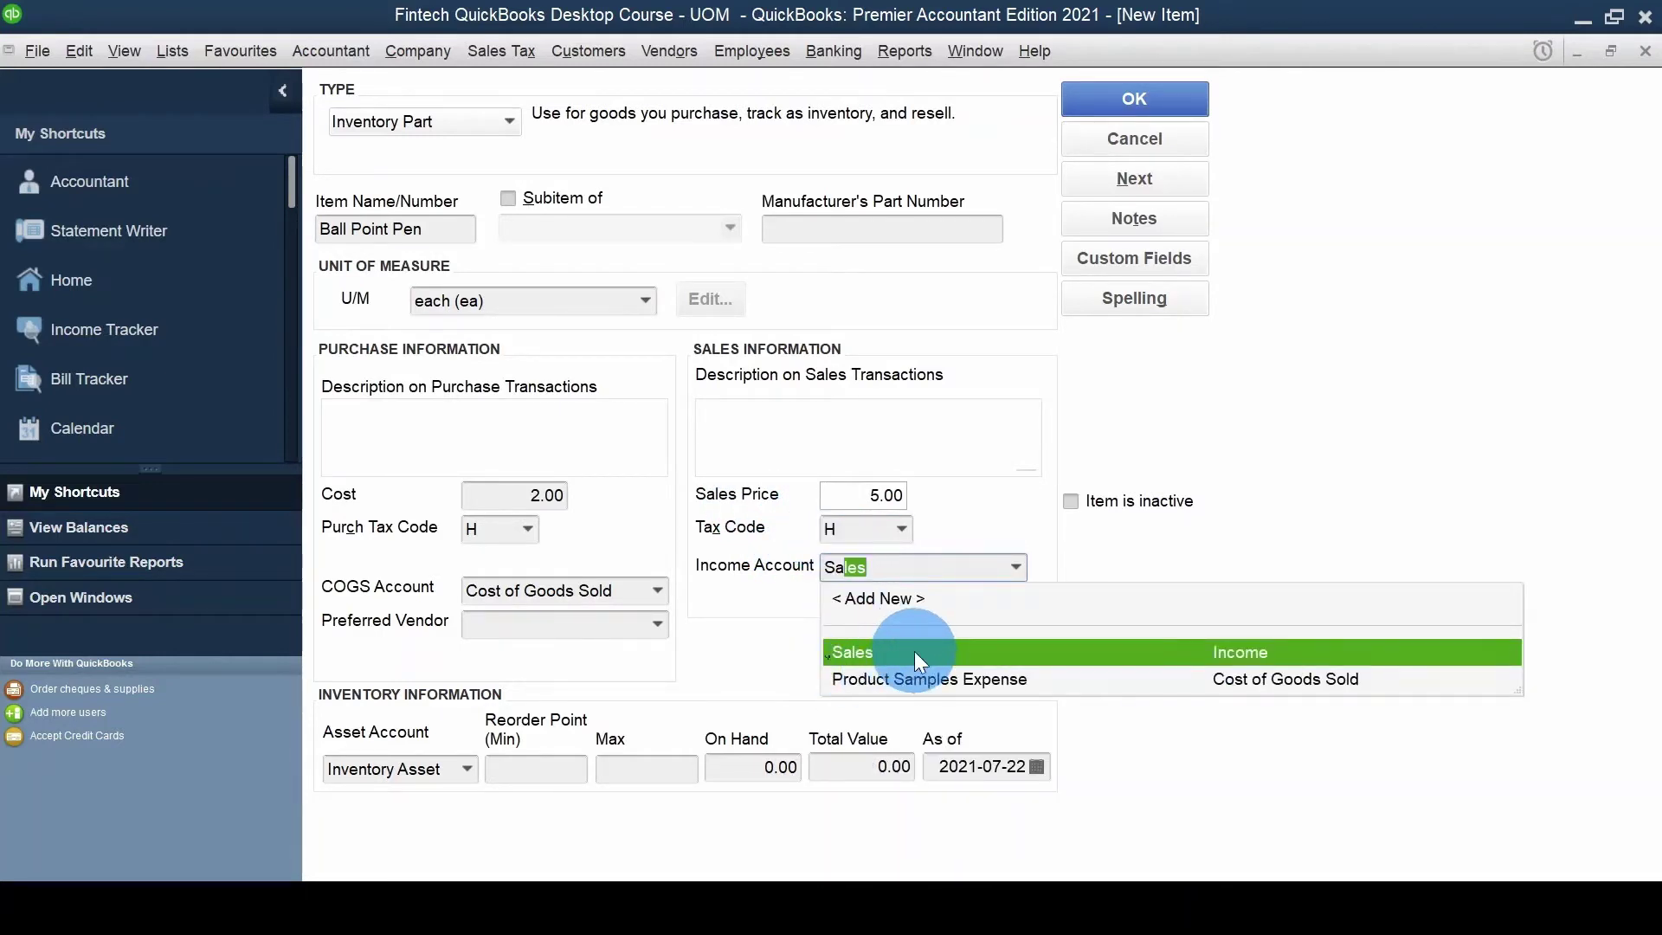
{"action": "left_click", "coordinate": [914, 651]}
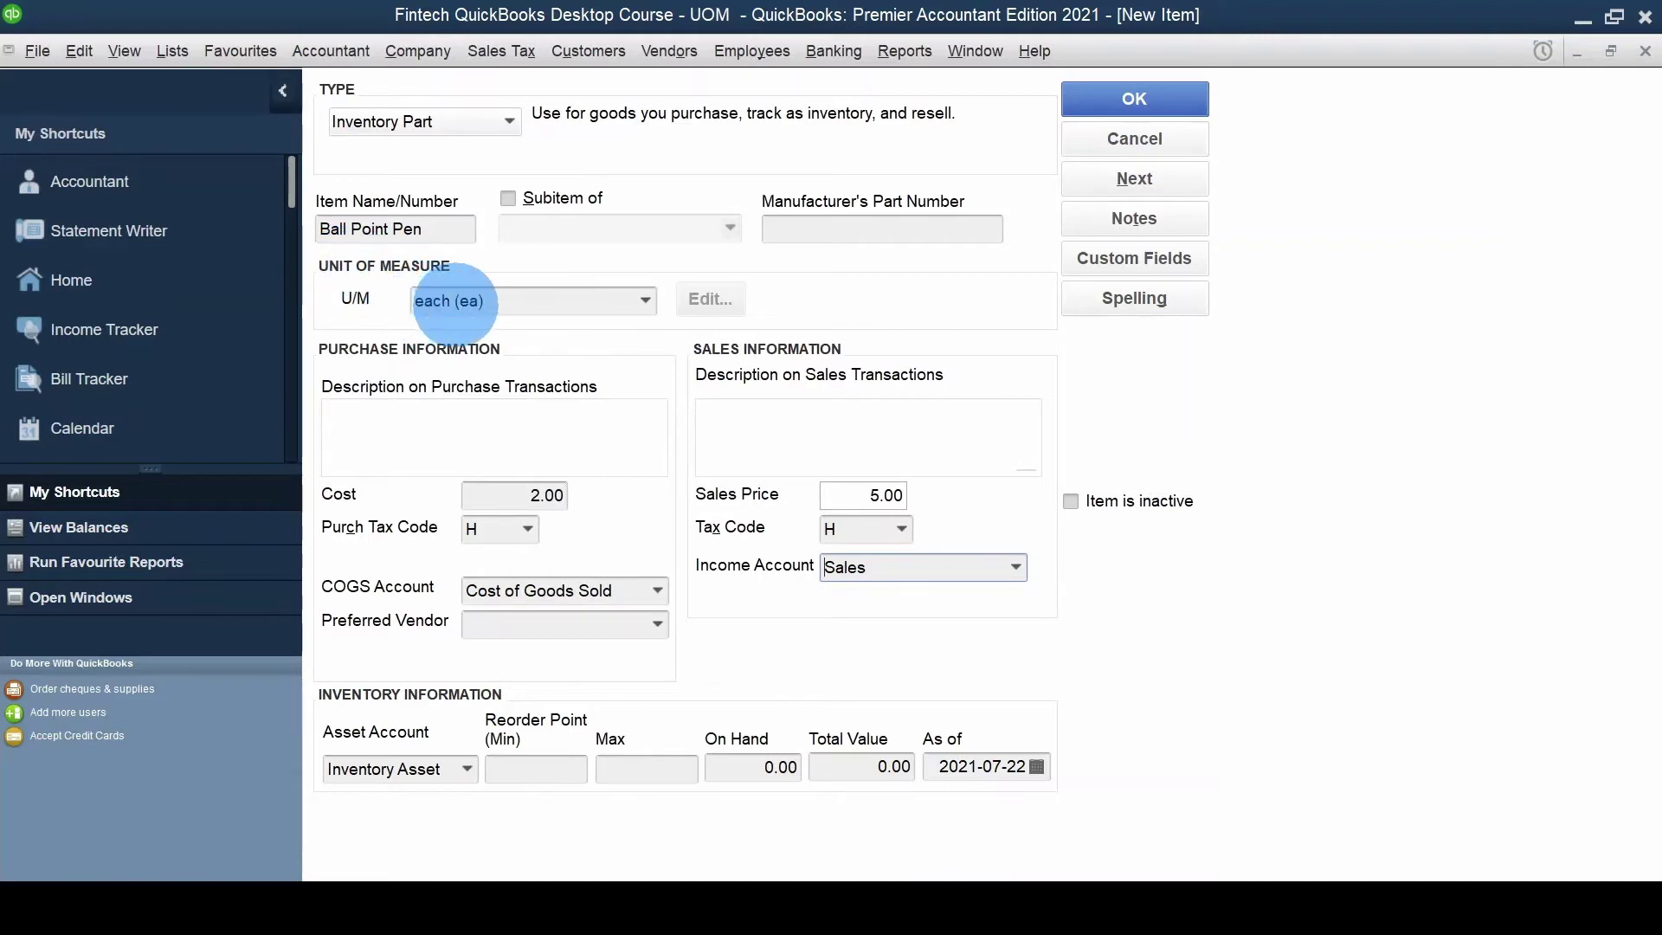
- Add another Count-type unit of measure, Dozen (dz), from the item's unit of measure setting
{"action": "left_click", "coordinate": [646, 300]}
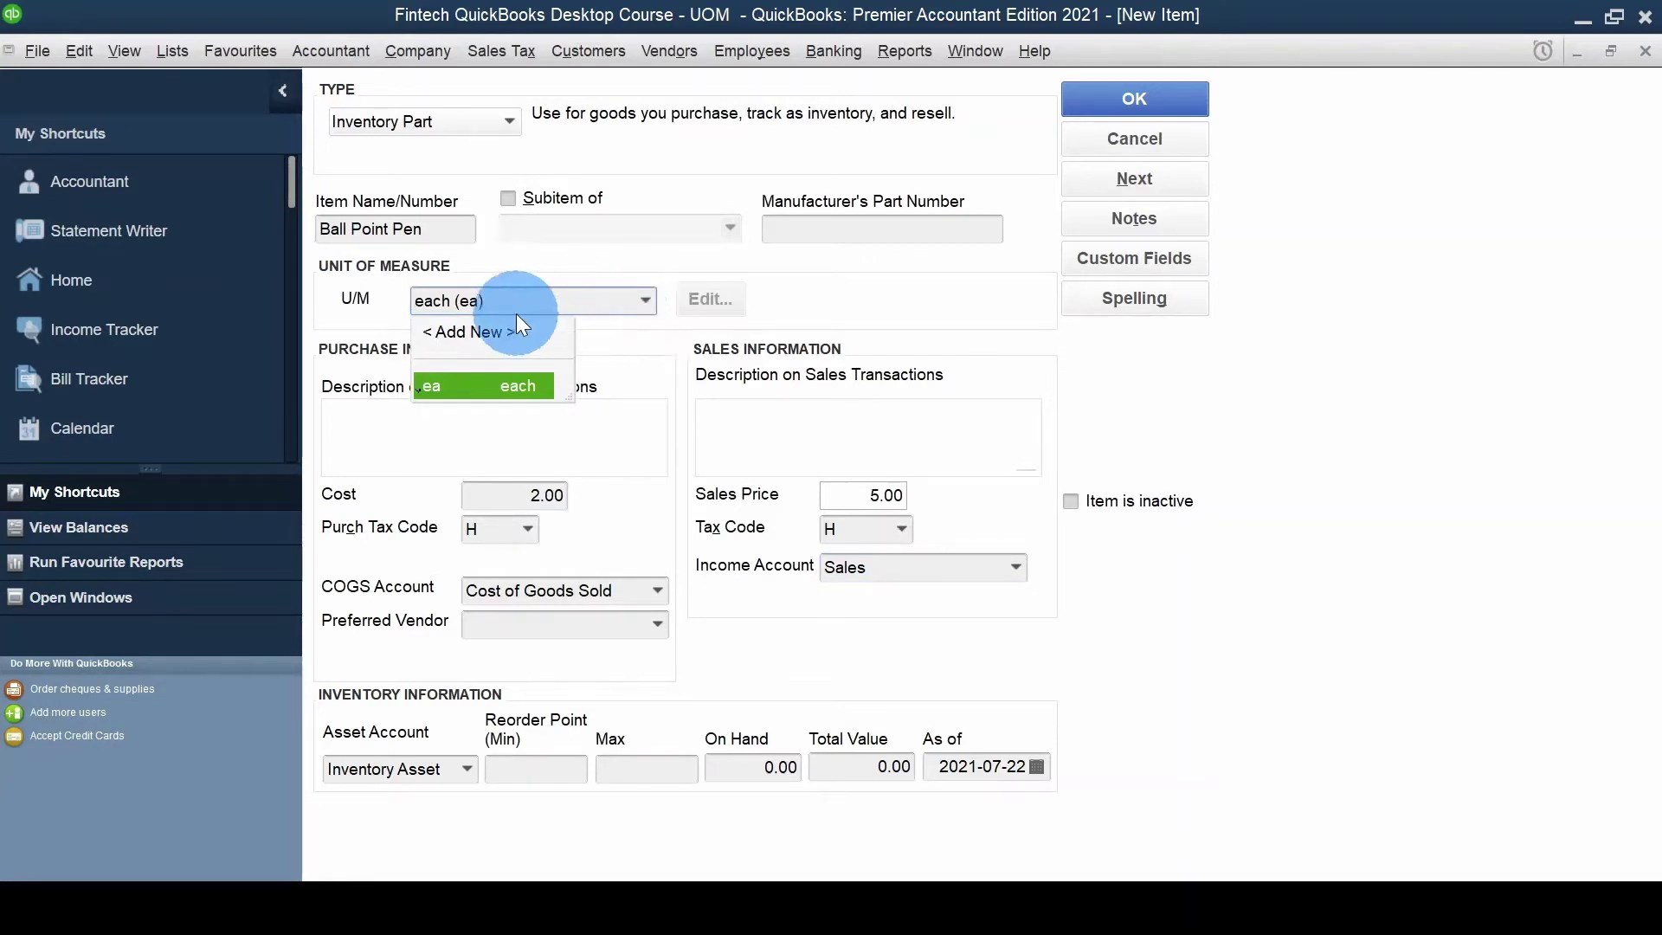
{"action": "left_click", "coordinate": [486, 340]}
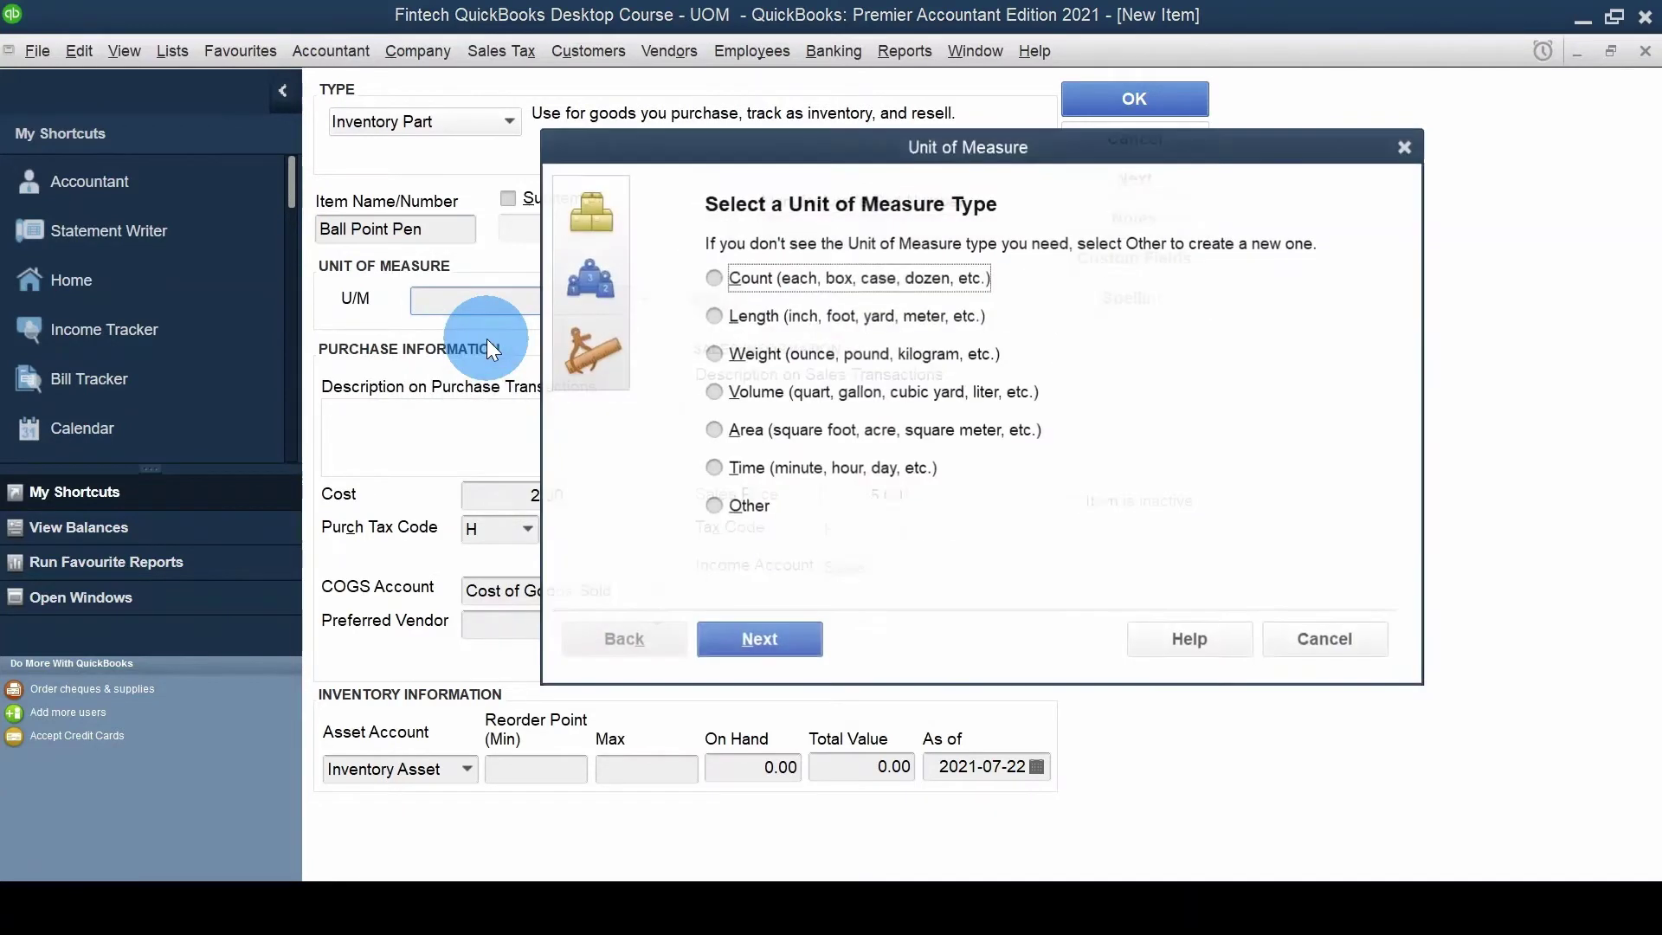
{"action": "left_click", "coordinate": [788, 275]}
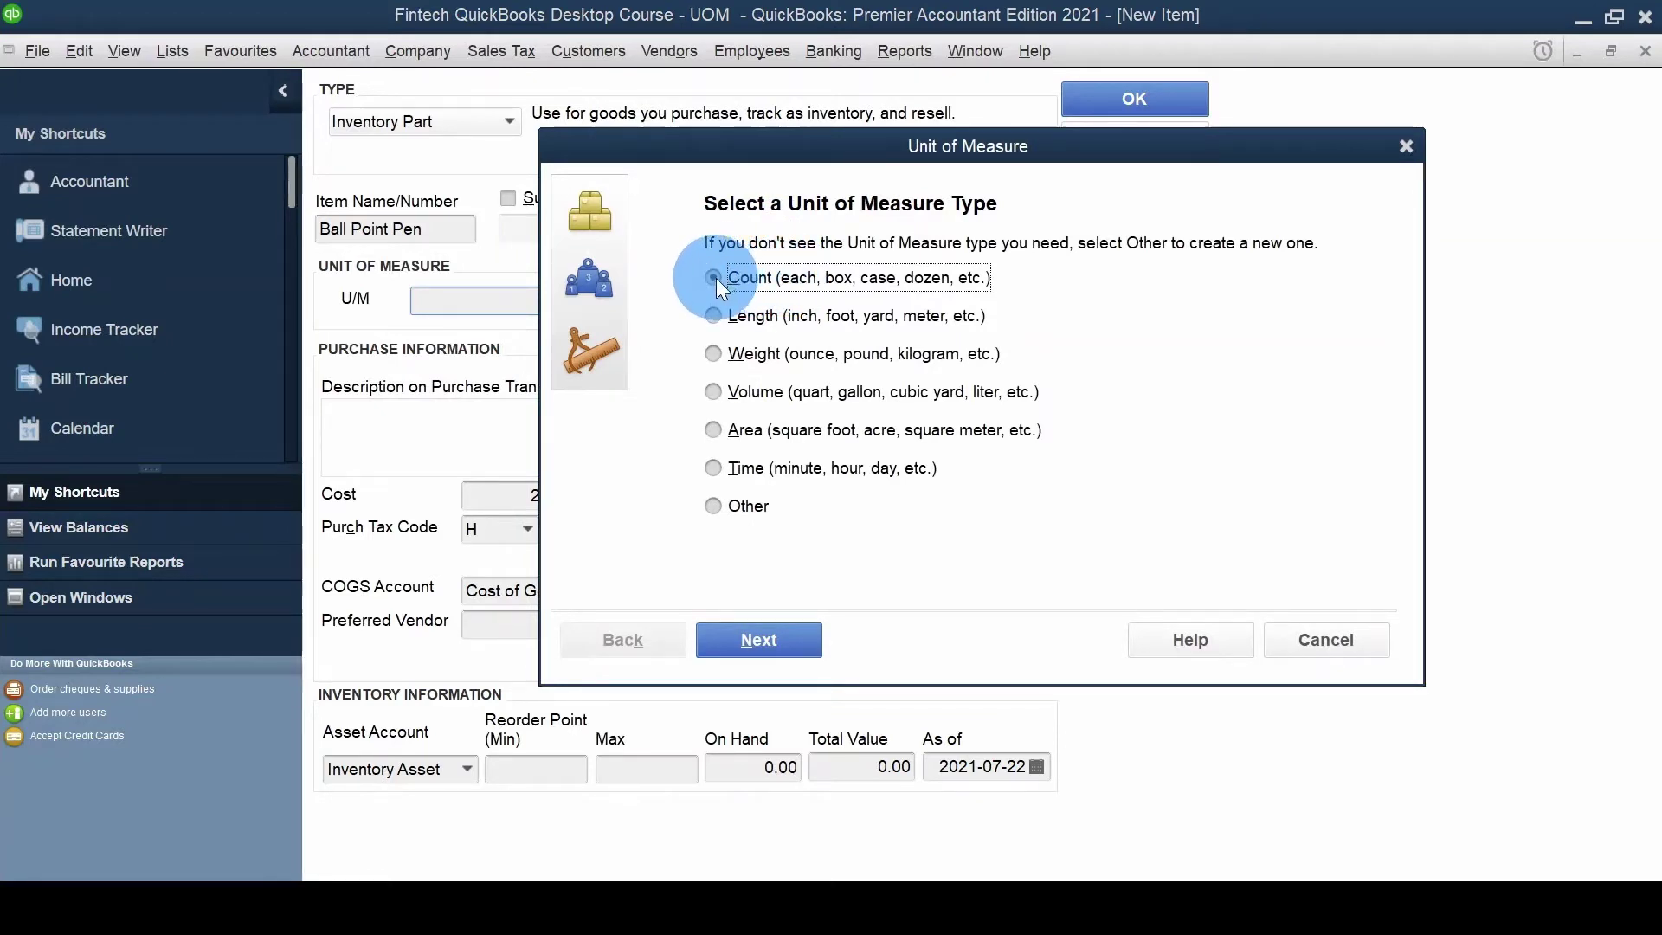
{"action": "left_click", "coordinate": [739, 642]}
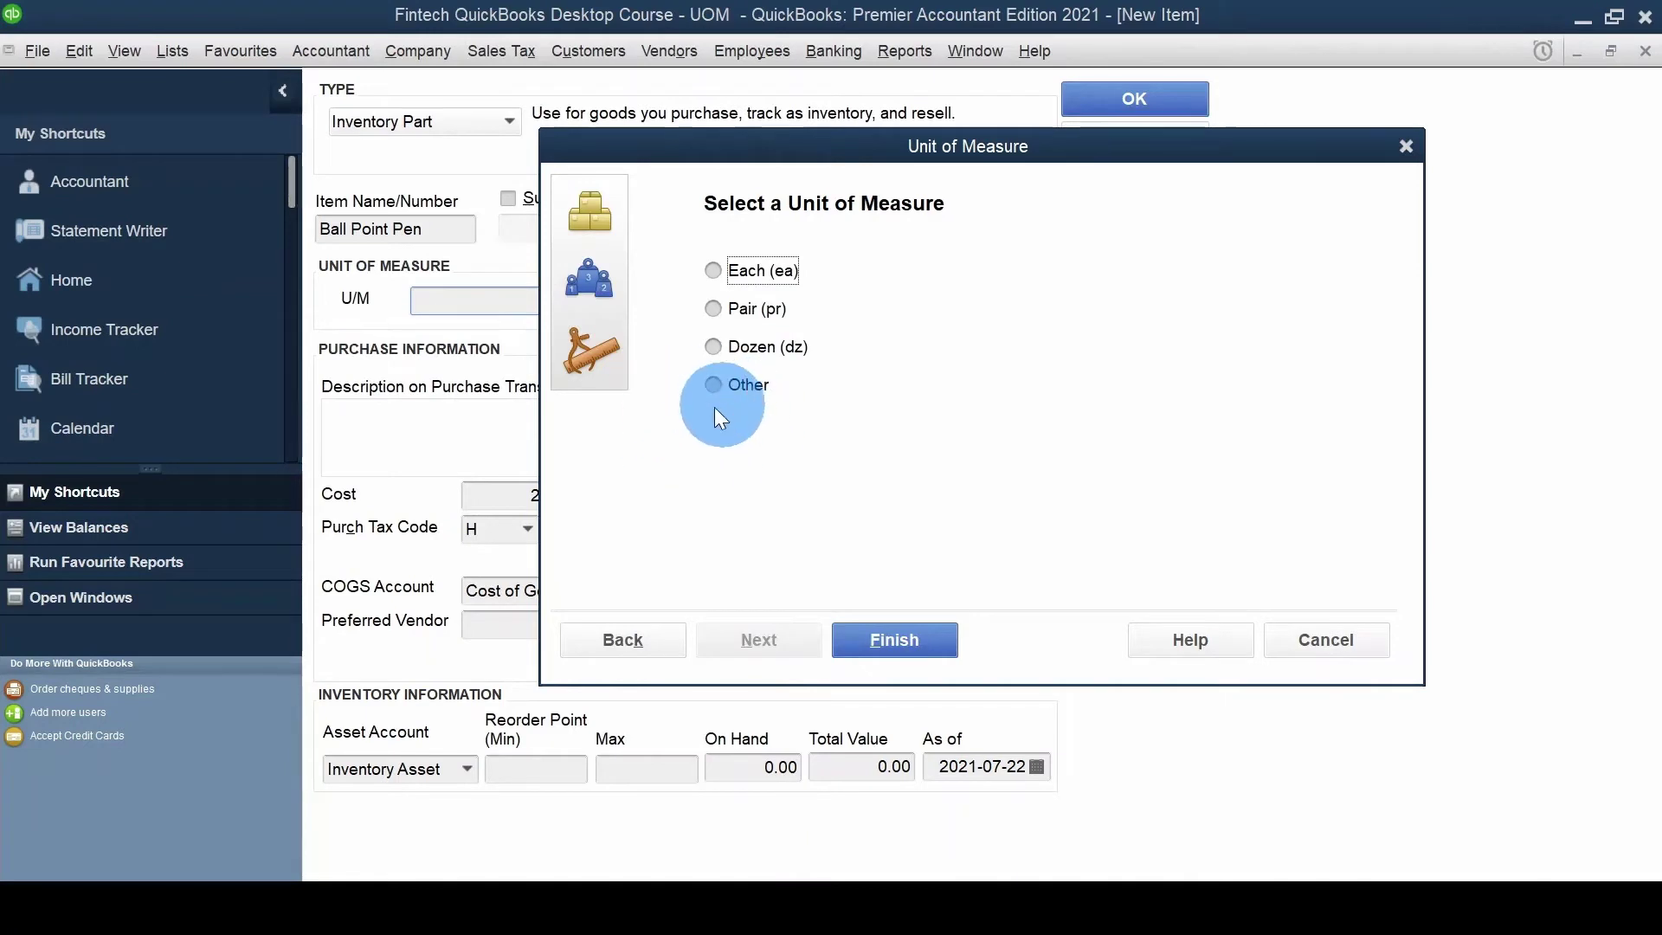
{"action": "left_click", "coordinate": [735, 345]}
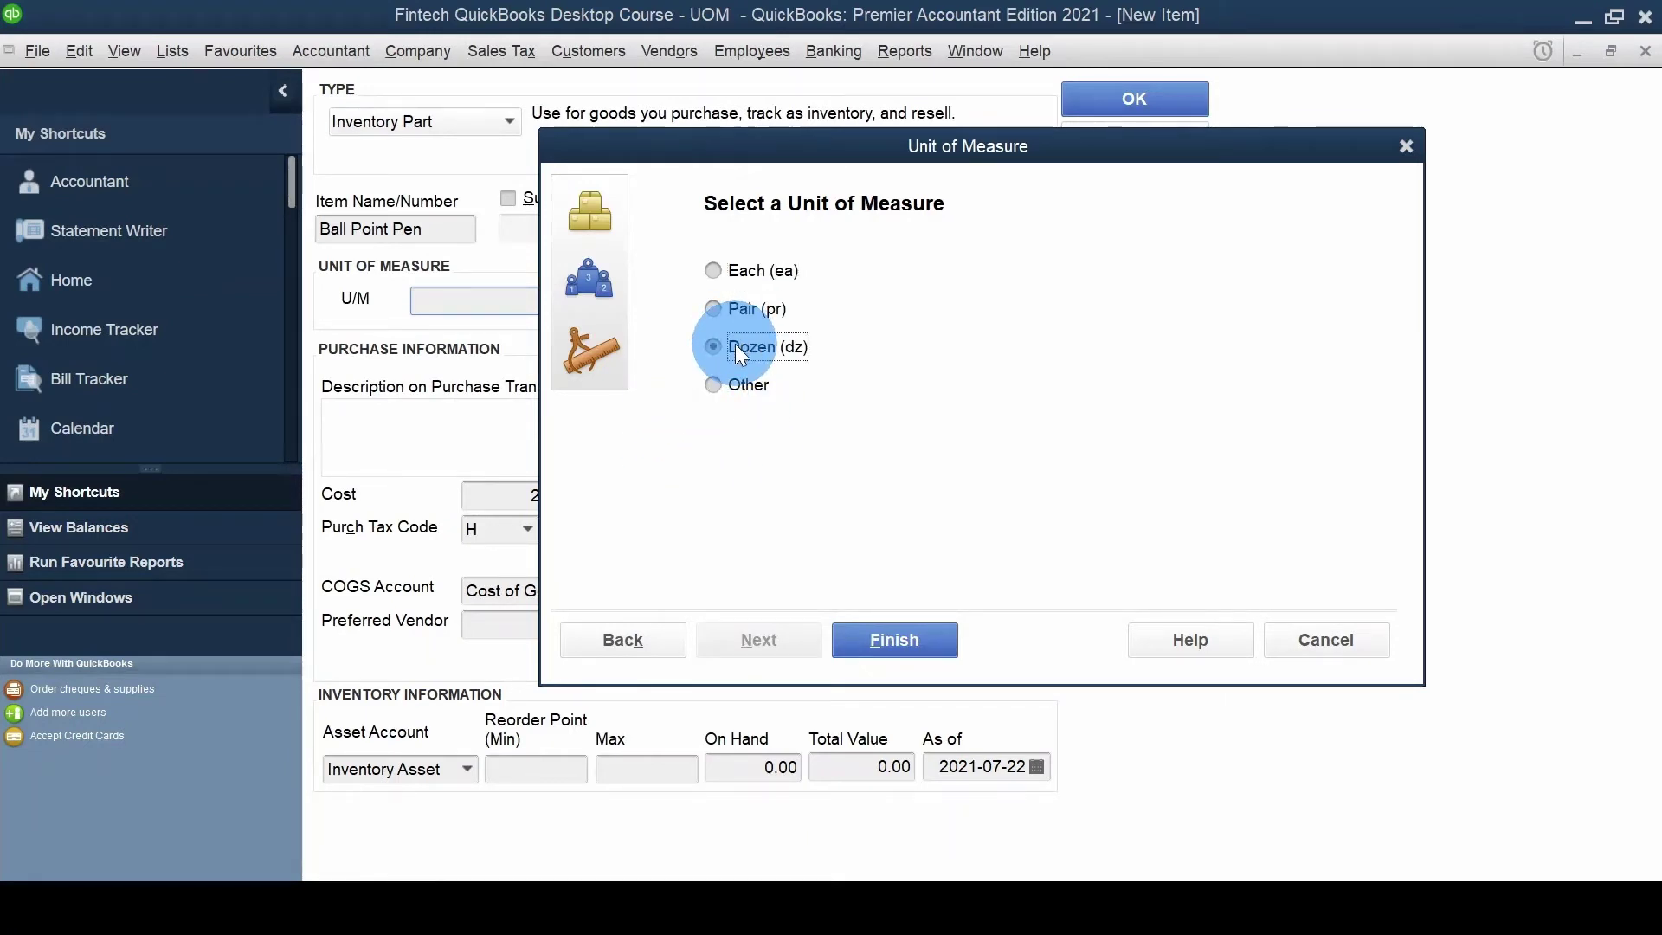
{"action": "left_click", "coordinate": [892, 645]}
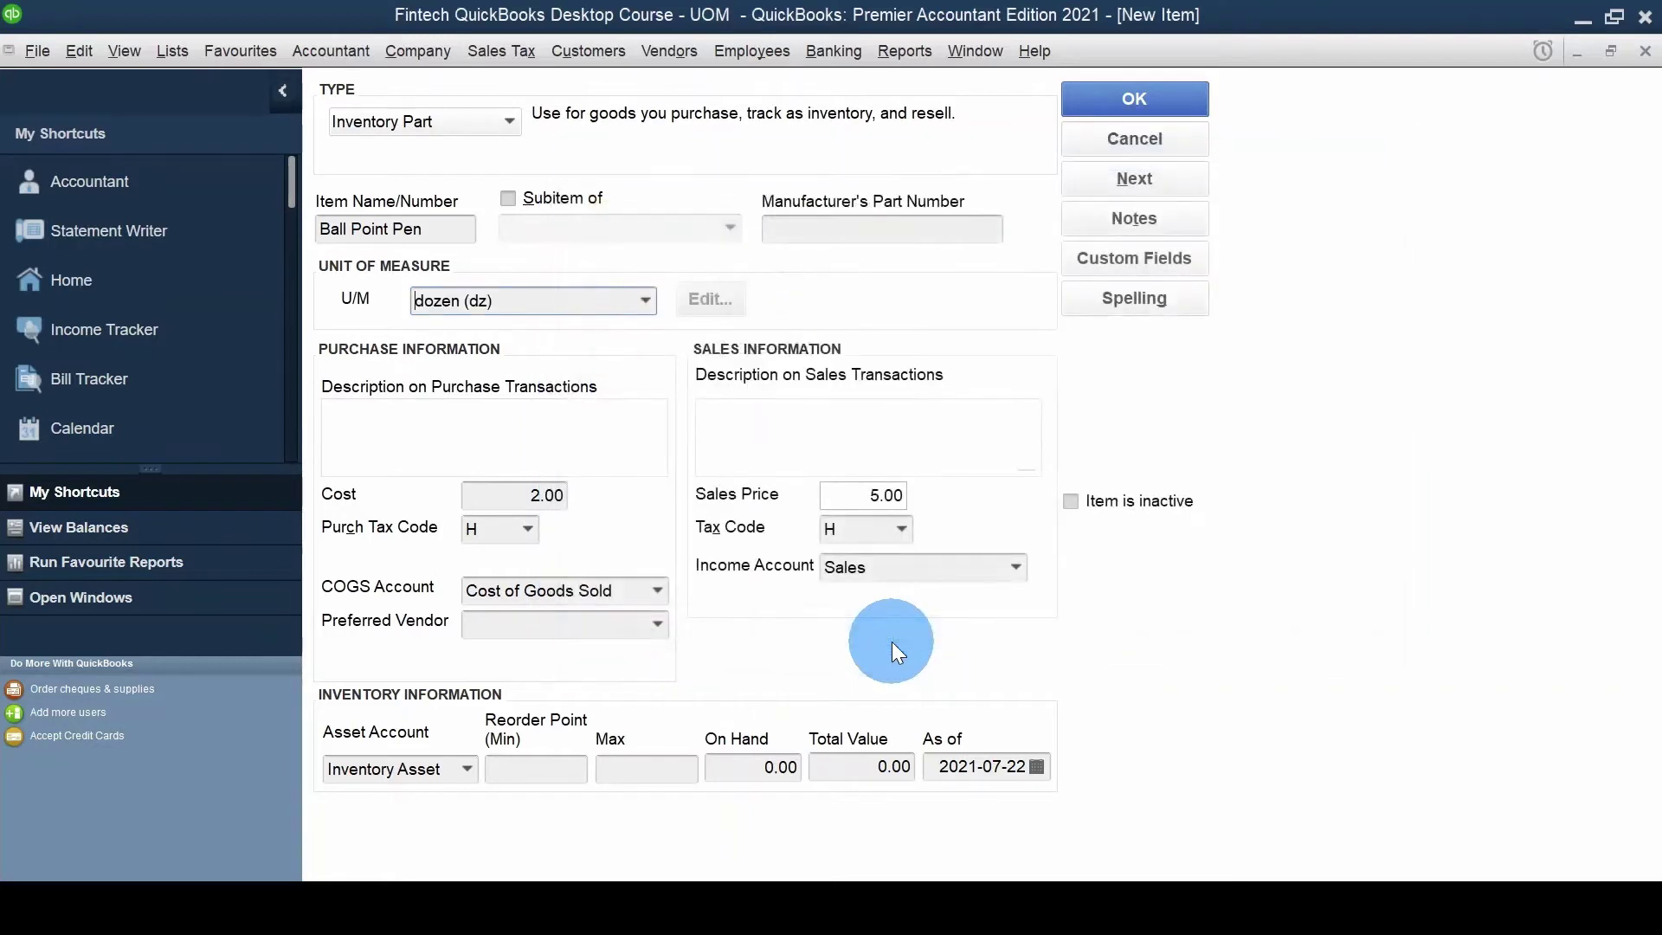
- Set the Ball Point Pen's unit of measure to each (ea)
{"action": "left_click", "coordinate": [646, 303]}
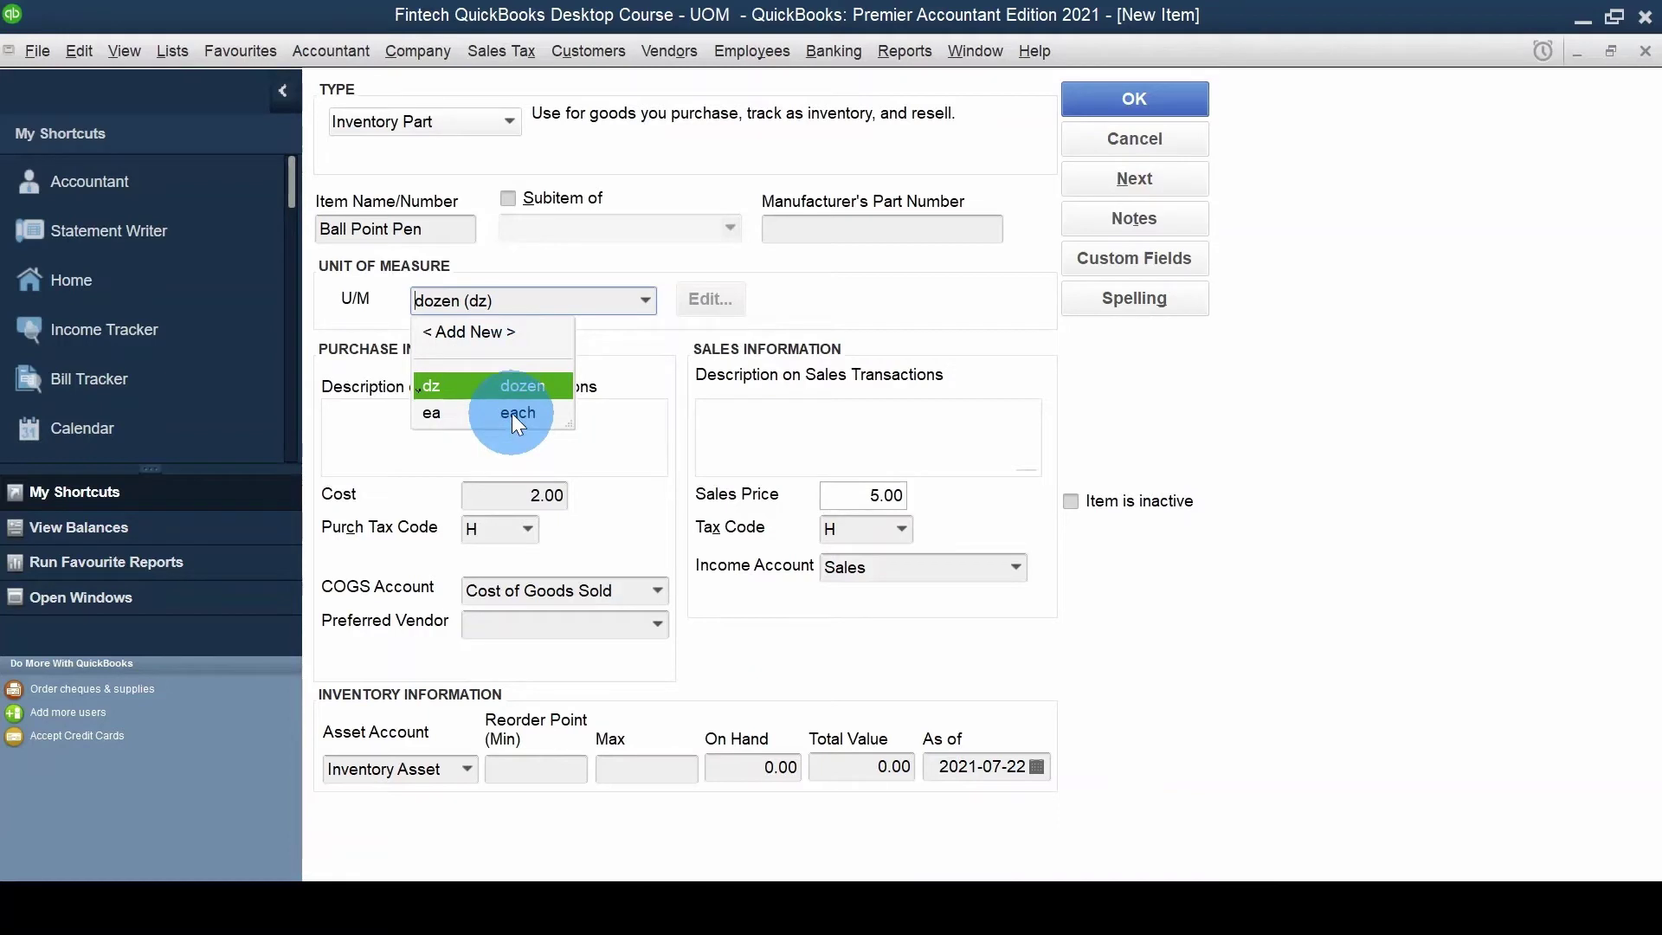
{"action": "left_click", "coordinate": [512, 413]}
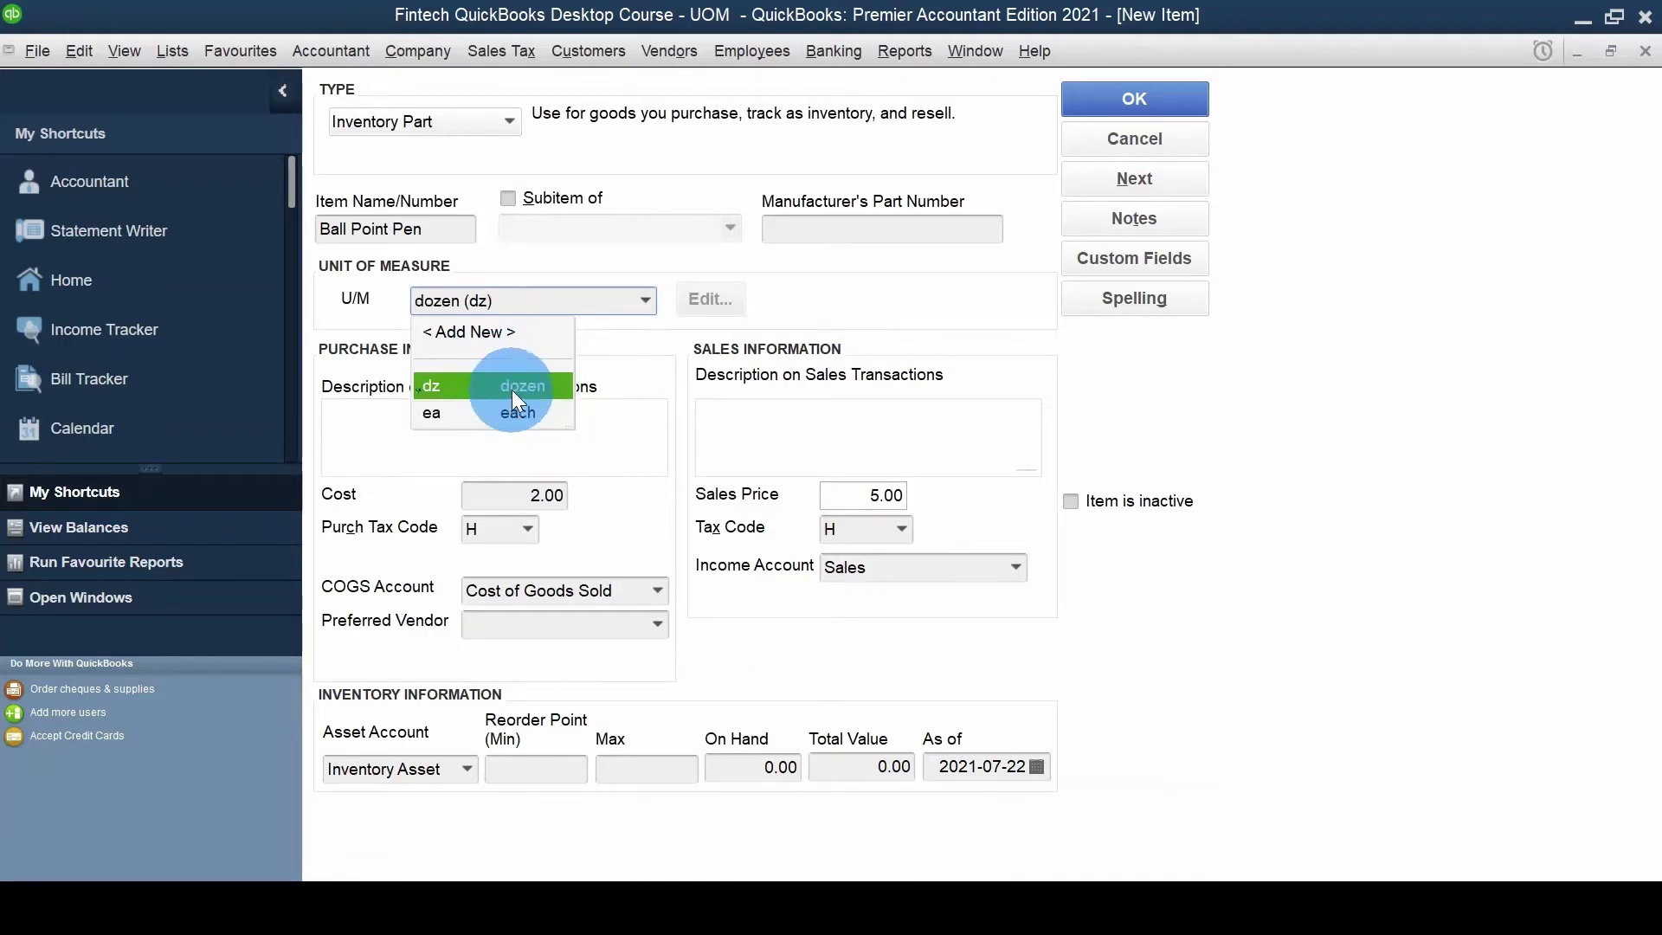
{"action": "left_click", "coordinate": [513, 409]}
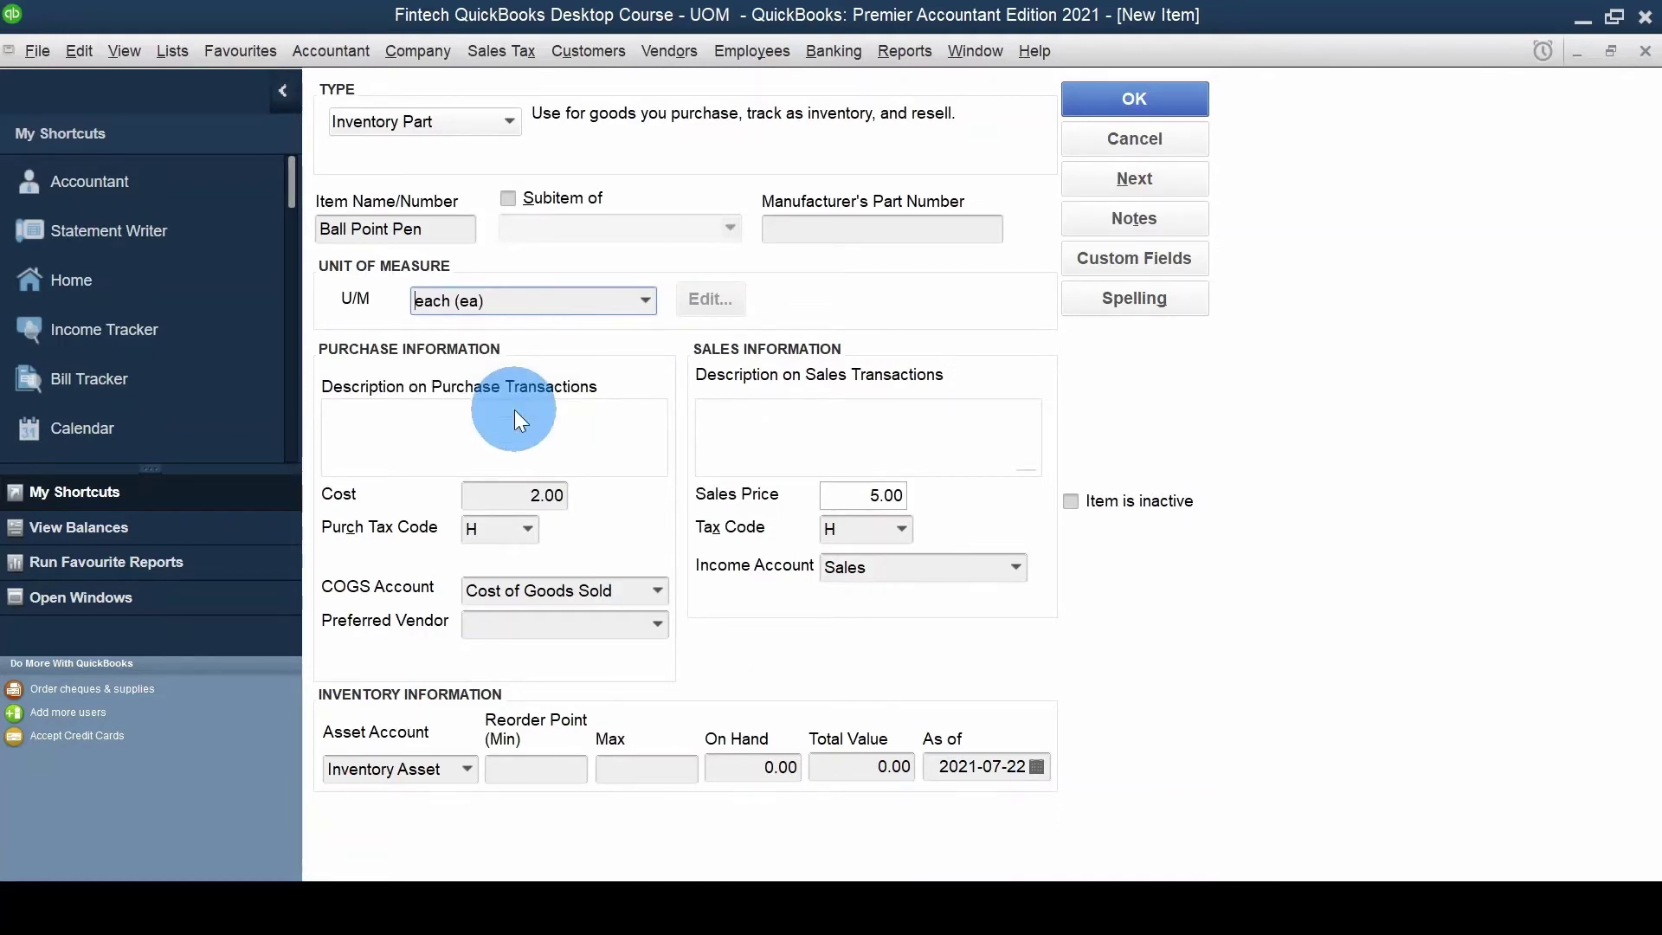
{"action": "left_click", "coordinate": [646, 305]}
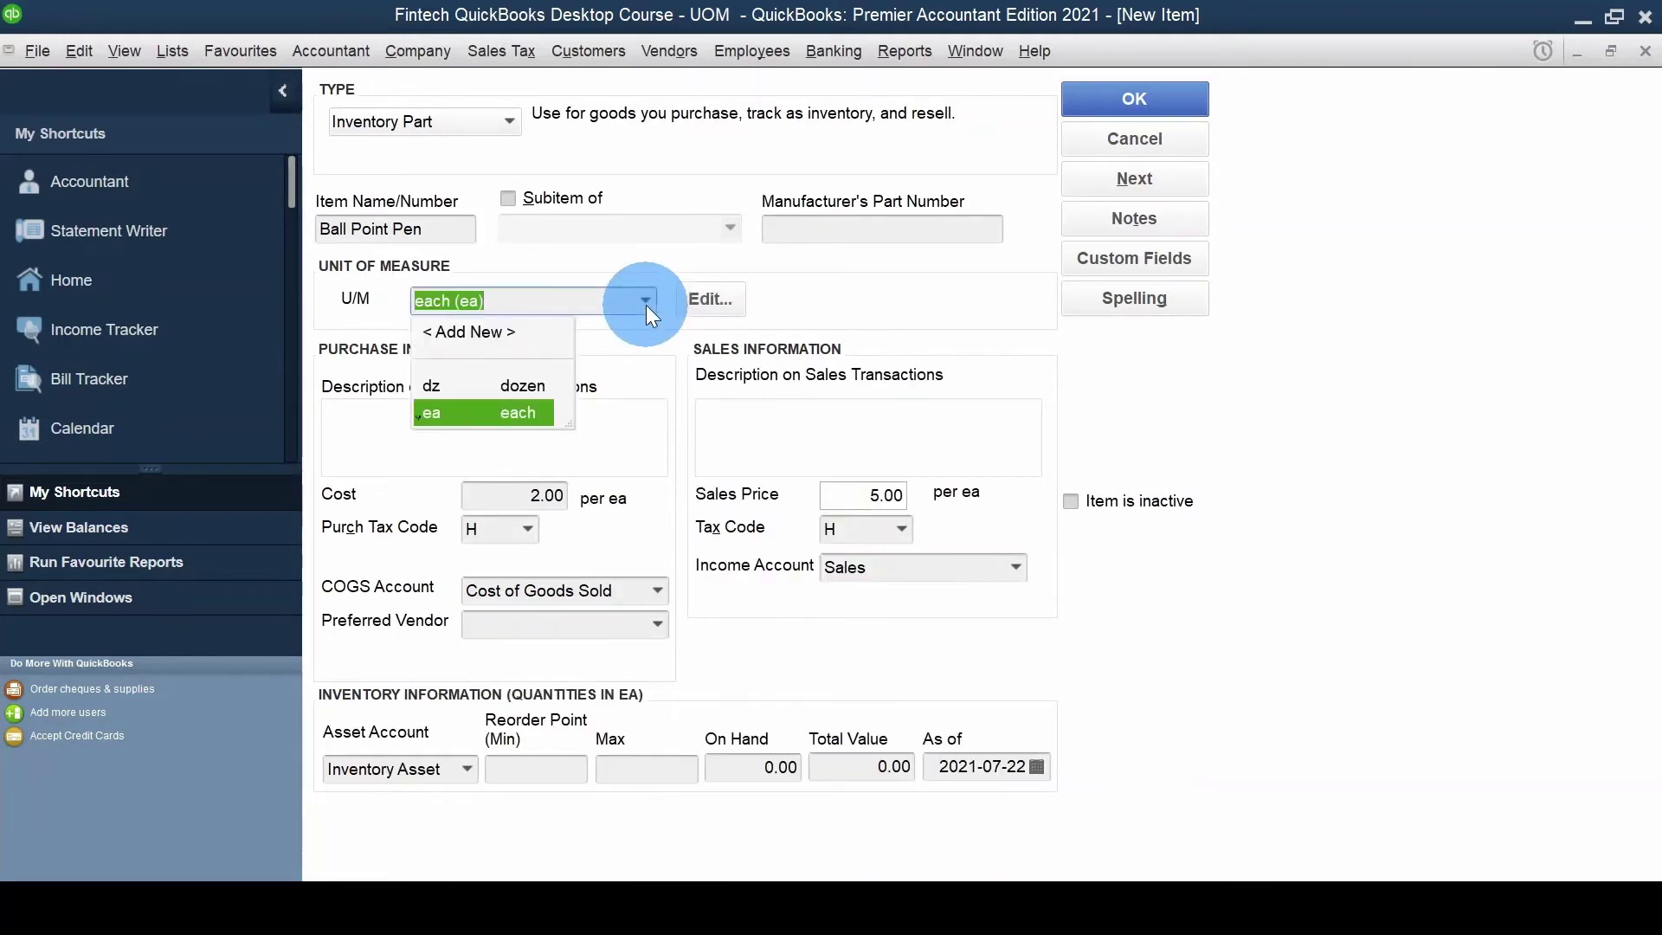
{"action": "left_click", "coordinate": [492, 412]}
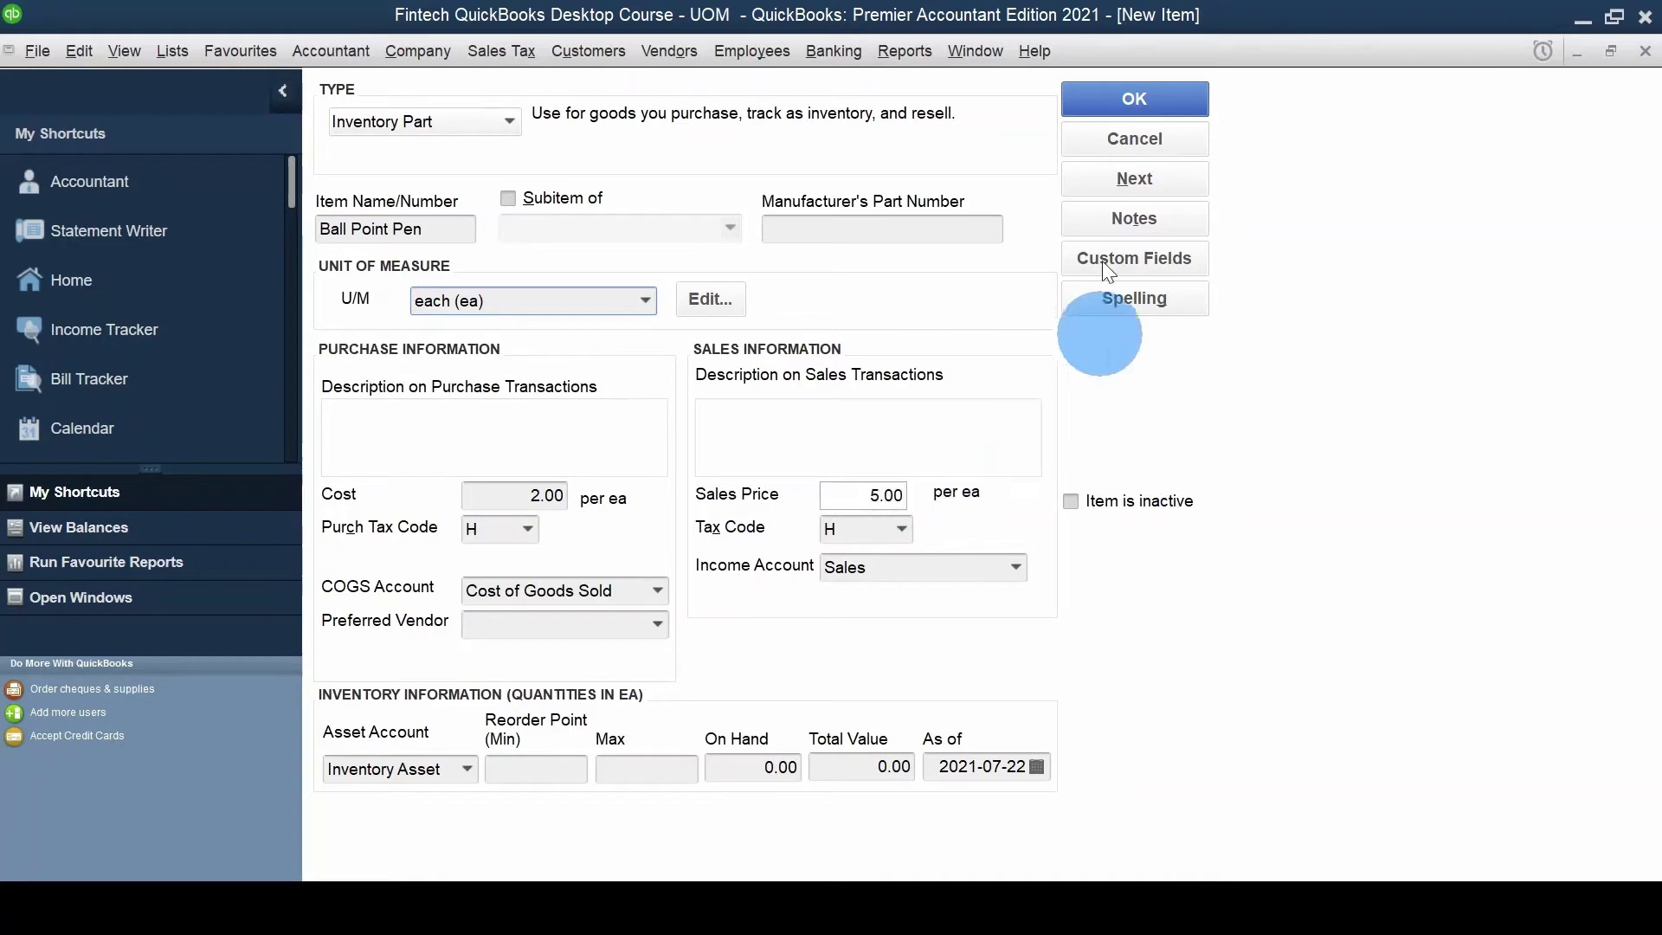
- Save the Ball Point Pen inventory item and narrow the Description column in the item list
{"action": "left_click", "coordinate": [1133, 97]}
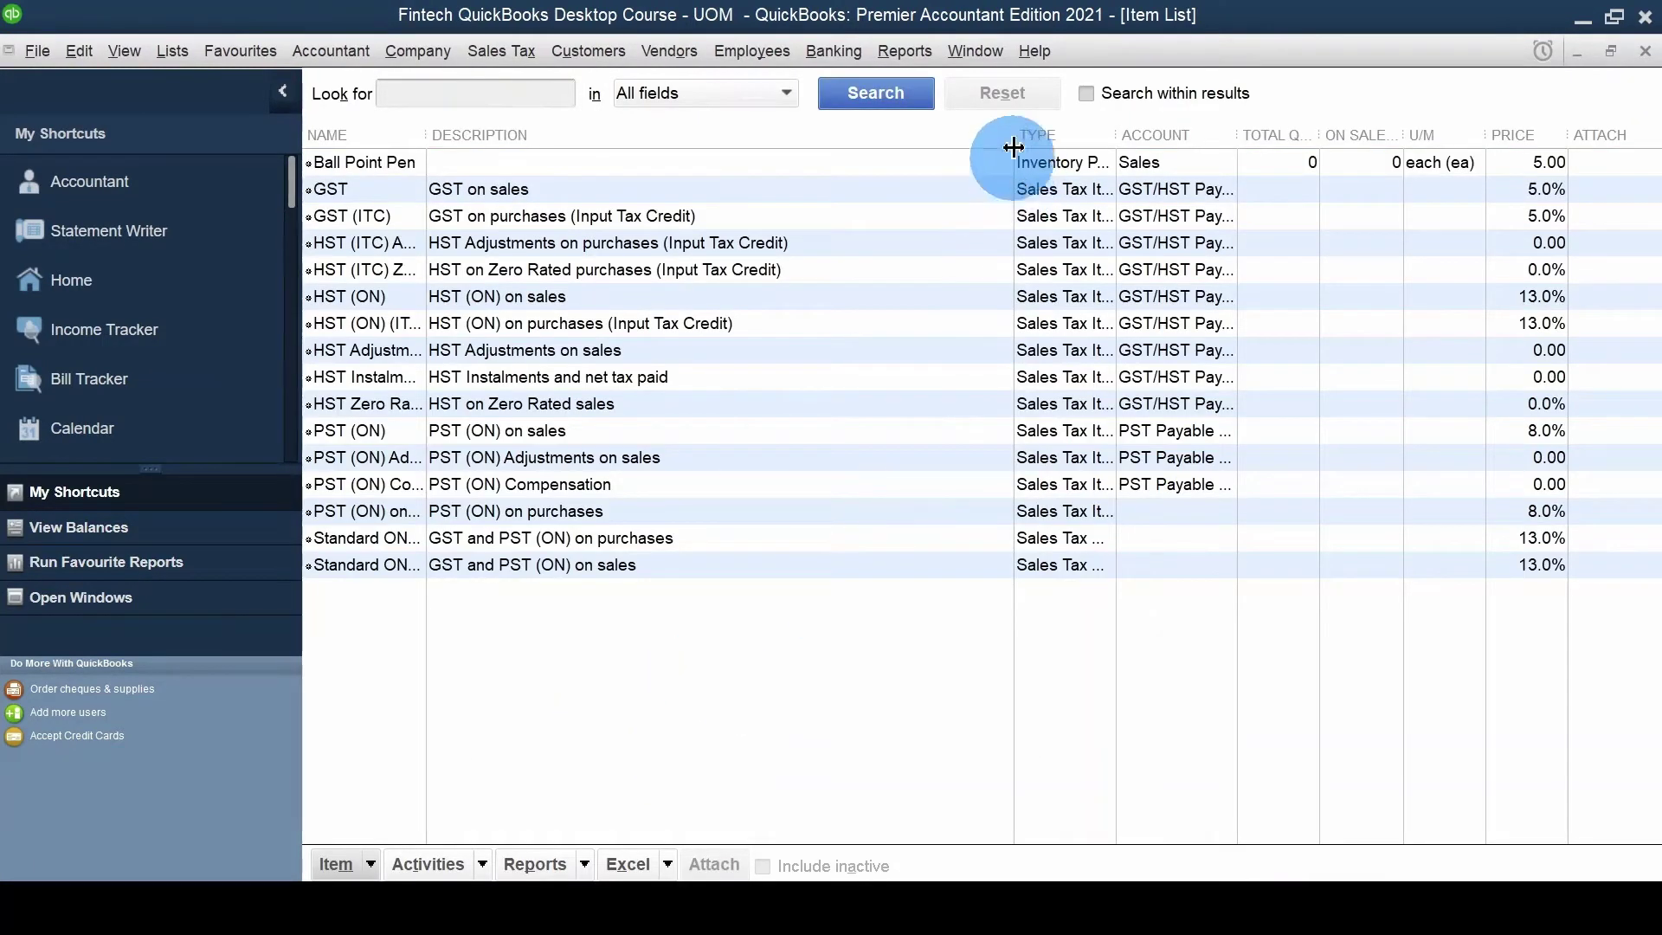
{"action": "left_click_drag", "start_coordinate": [1013, 143], "coordinate": [793, 143]}
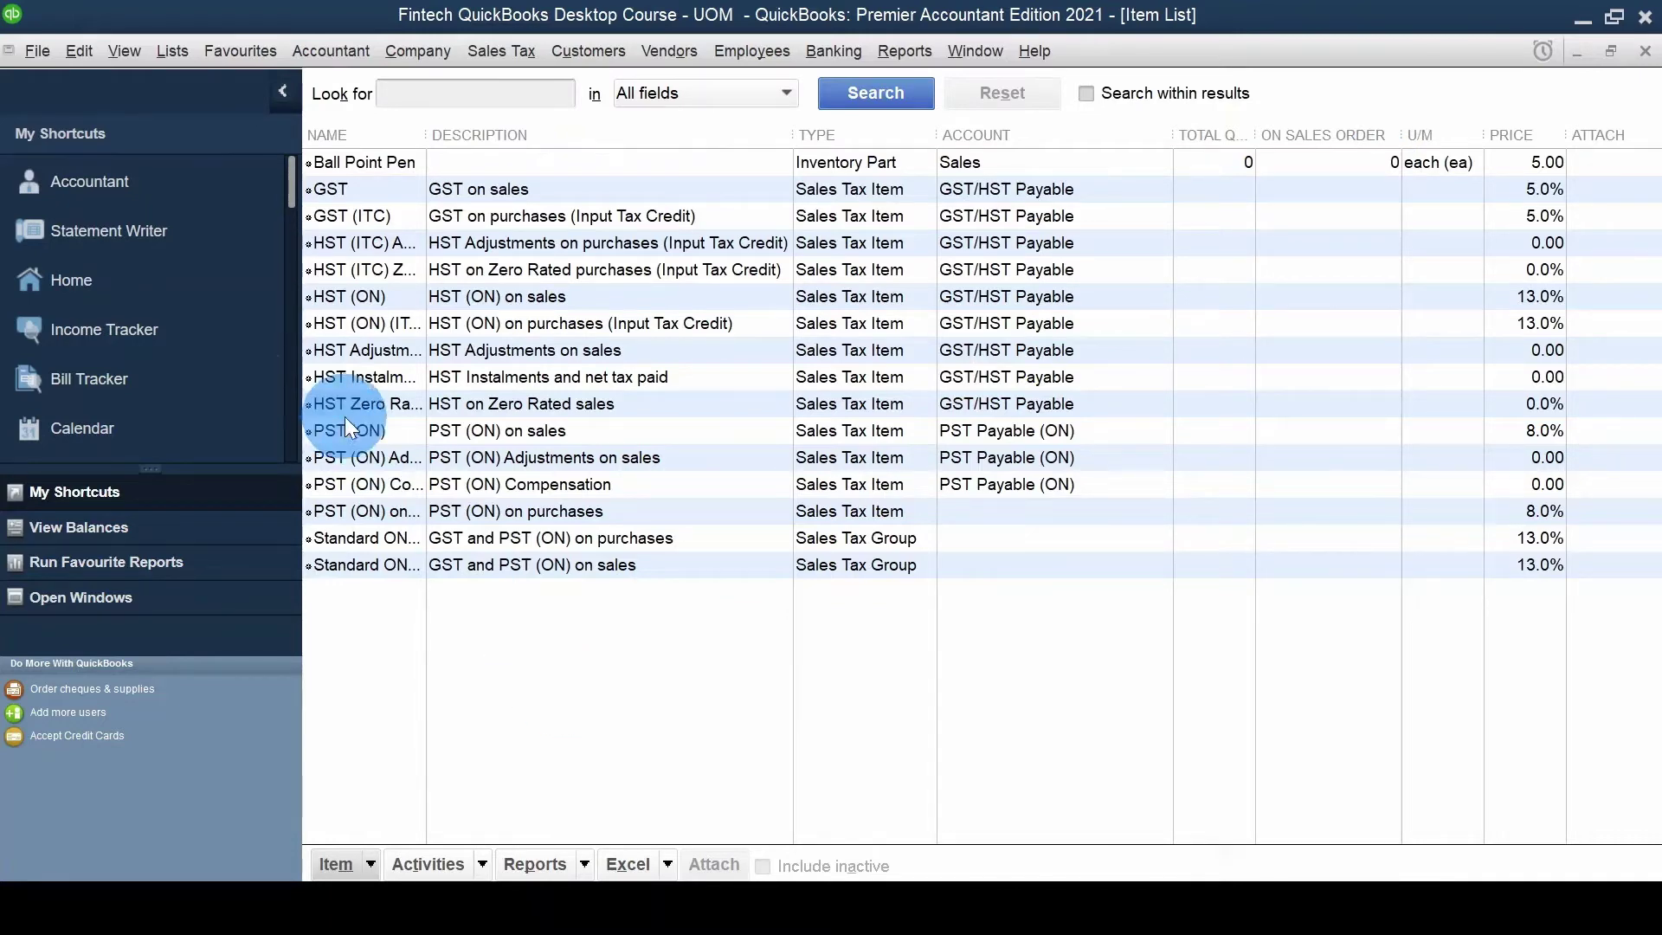
{"action": "left_click", "coordinate": [162, 260]}
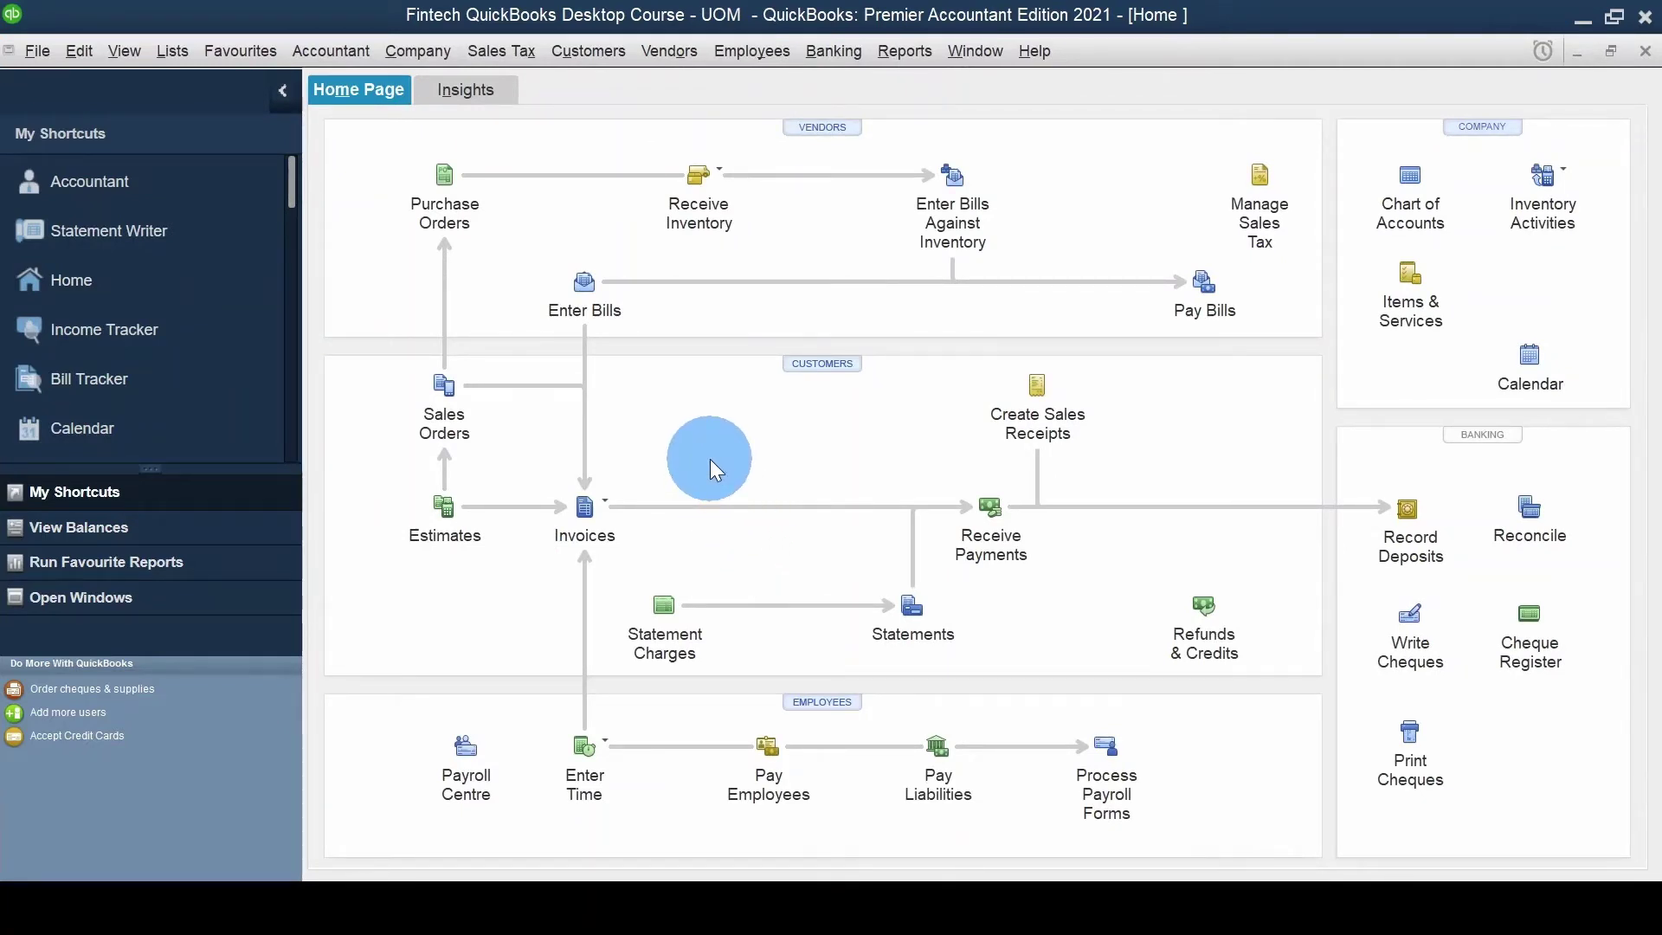
- Start a new bill and quick-add Vendor V as its vendor
{"action": "left_click", "coordinate": [587, 313]}
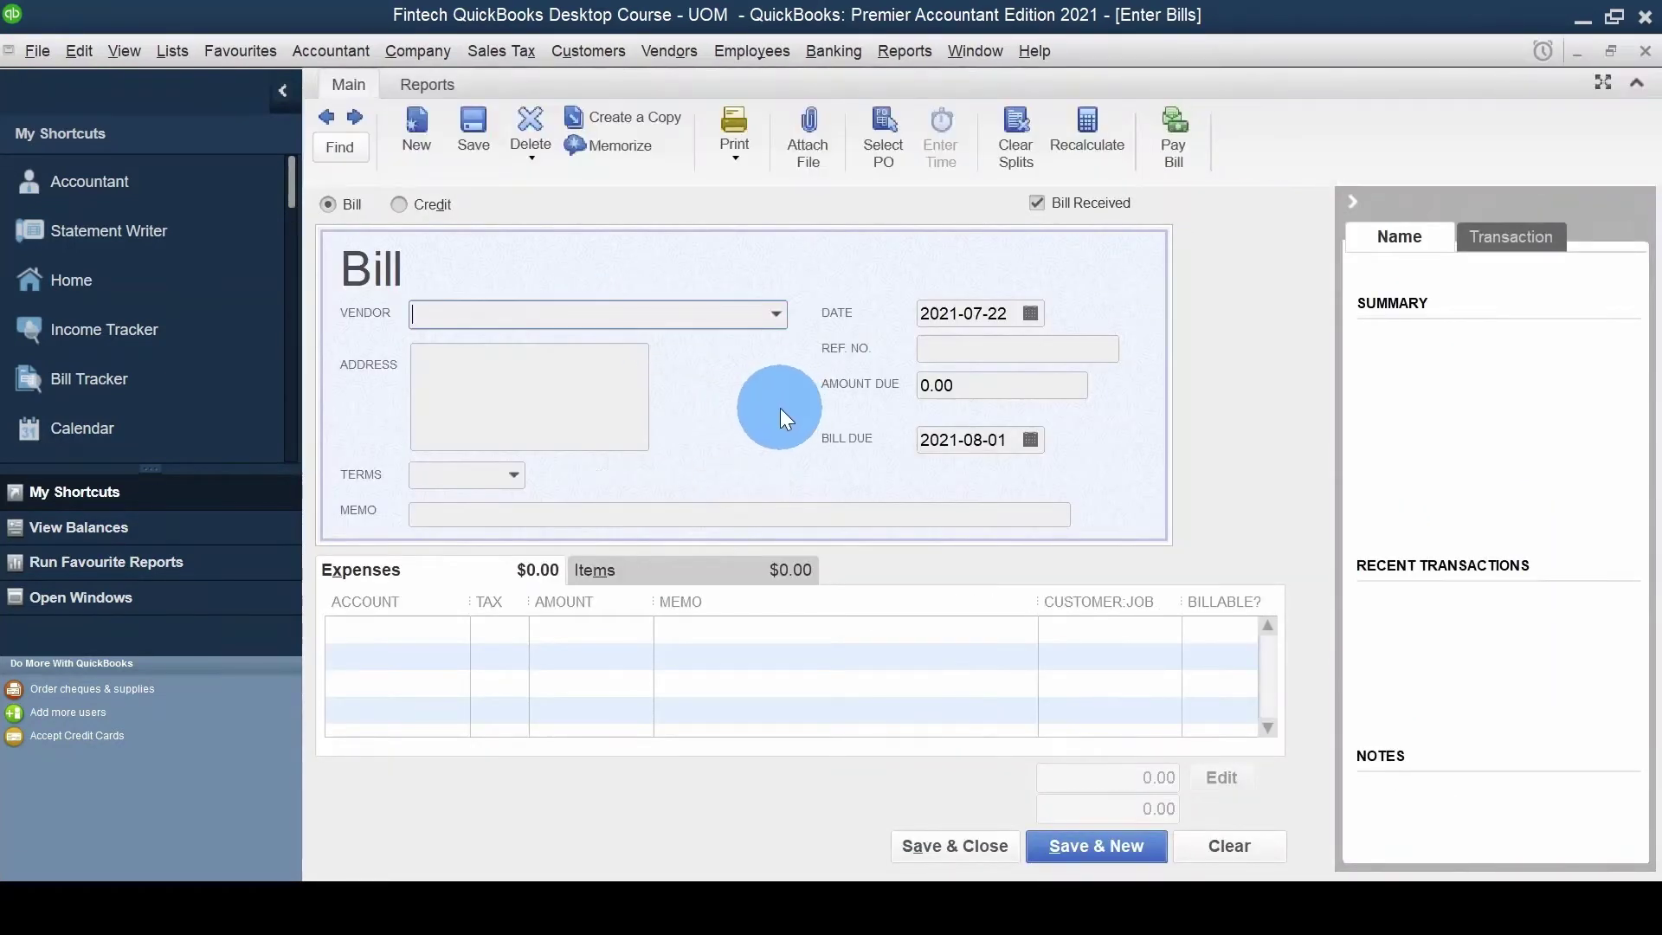
{"action": "type", "text": "Ve"}
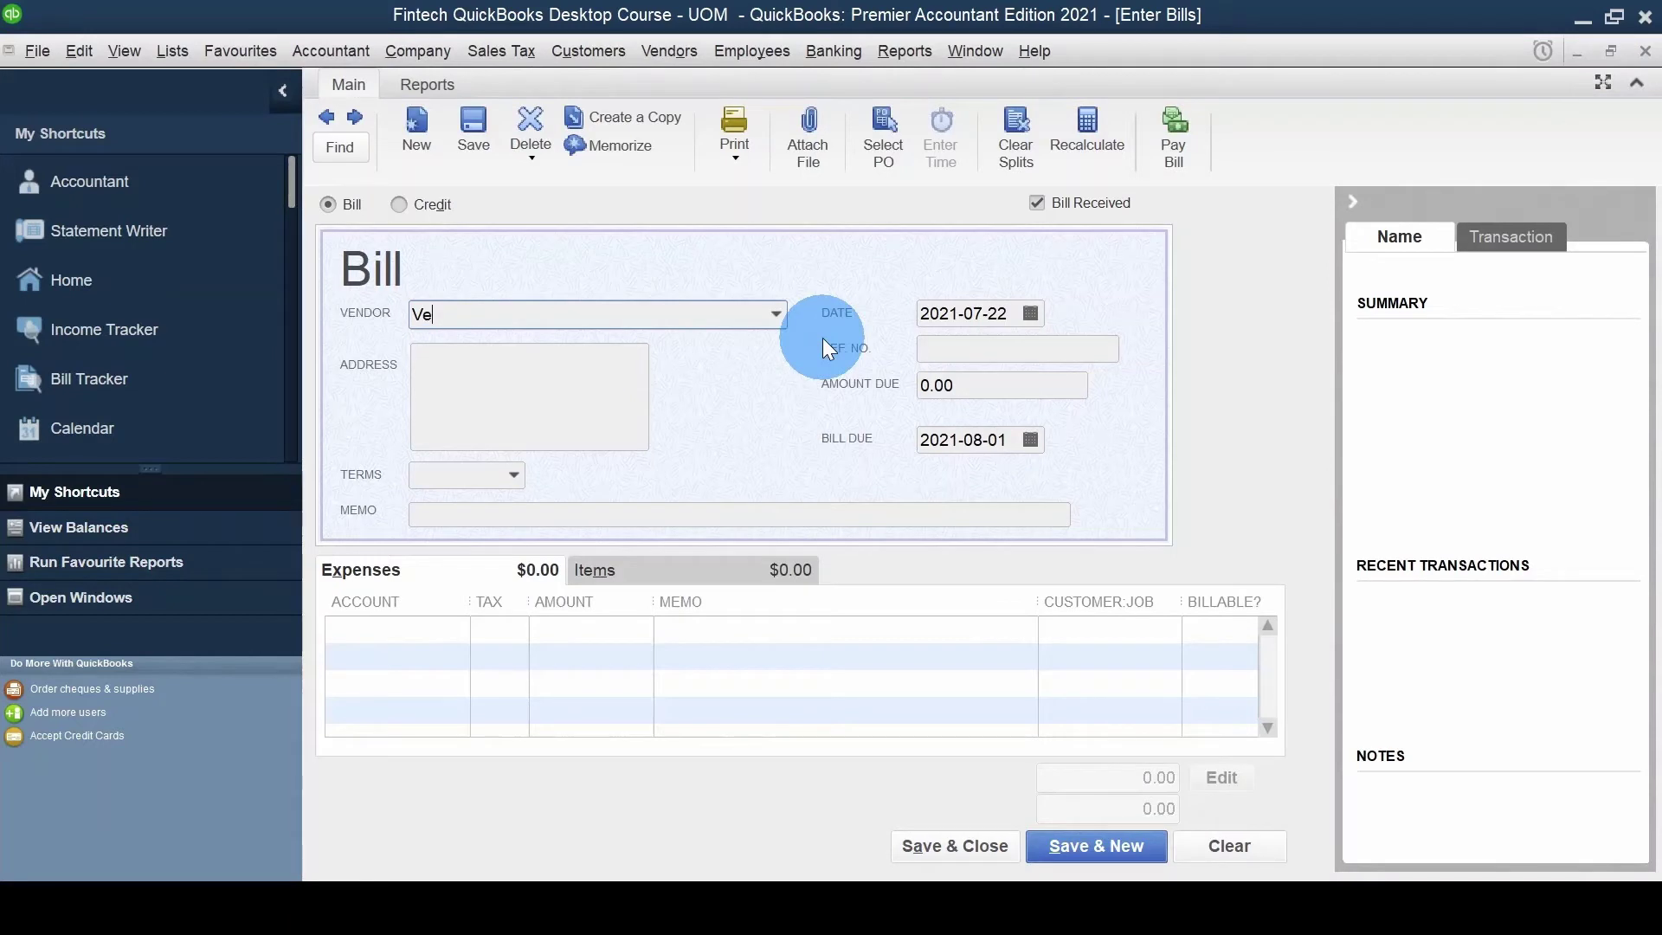
{"action": "type", "text": "ndor V"}
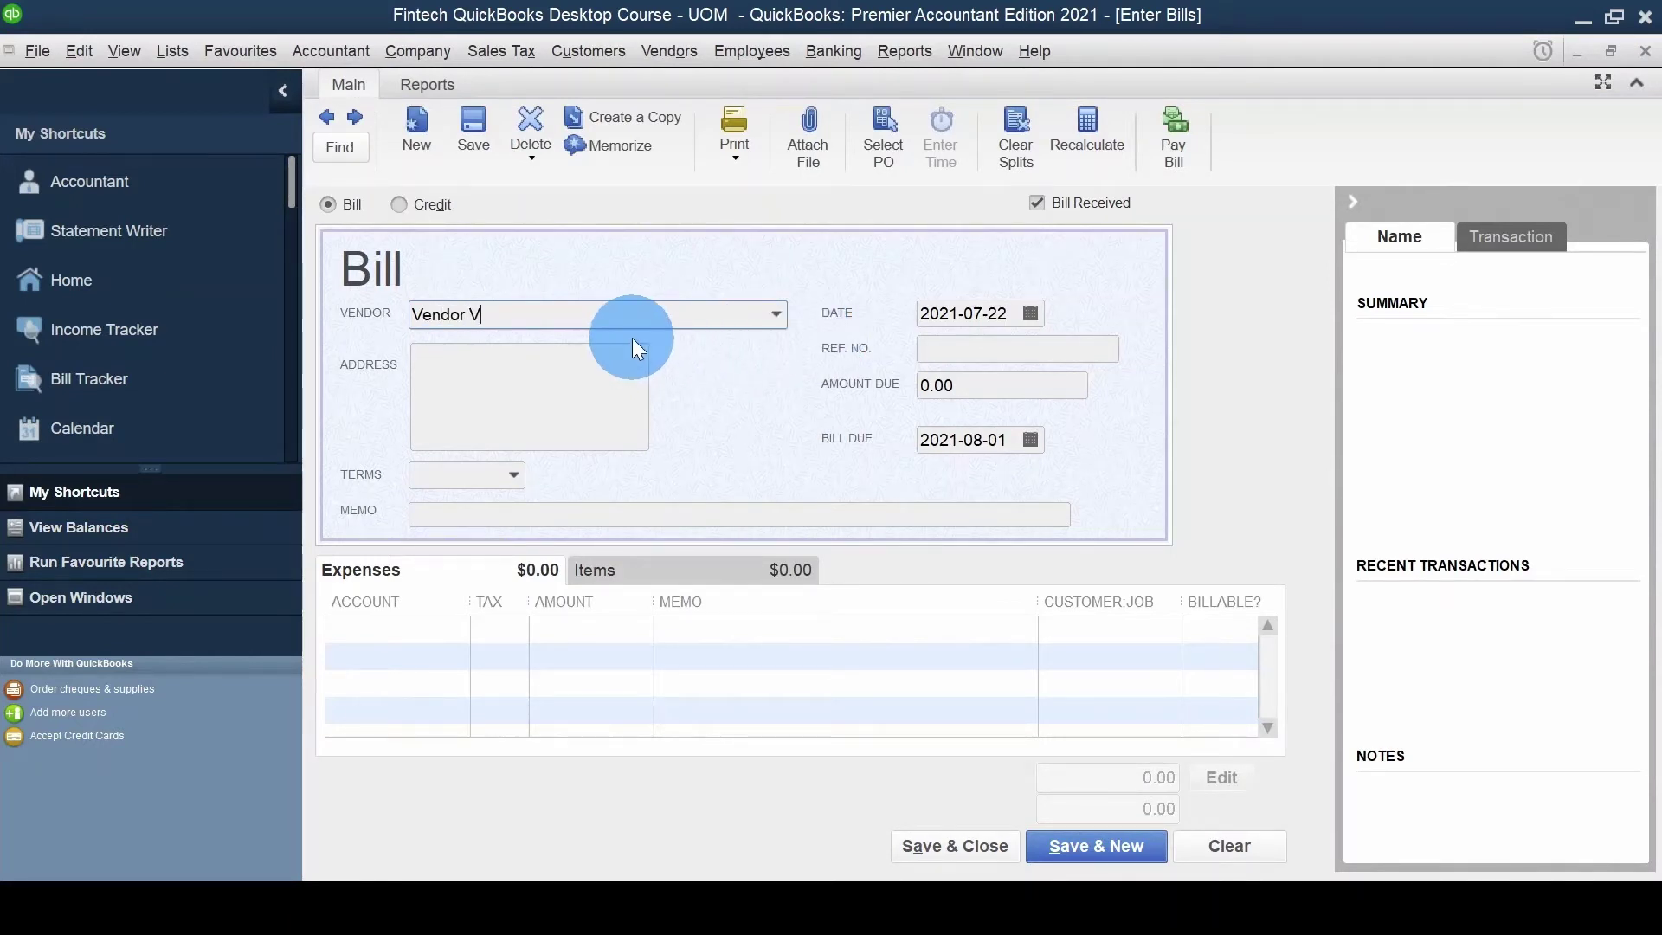
{"action": "key", "text": "Tab"}
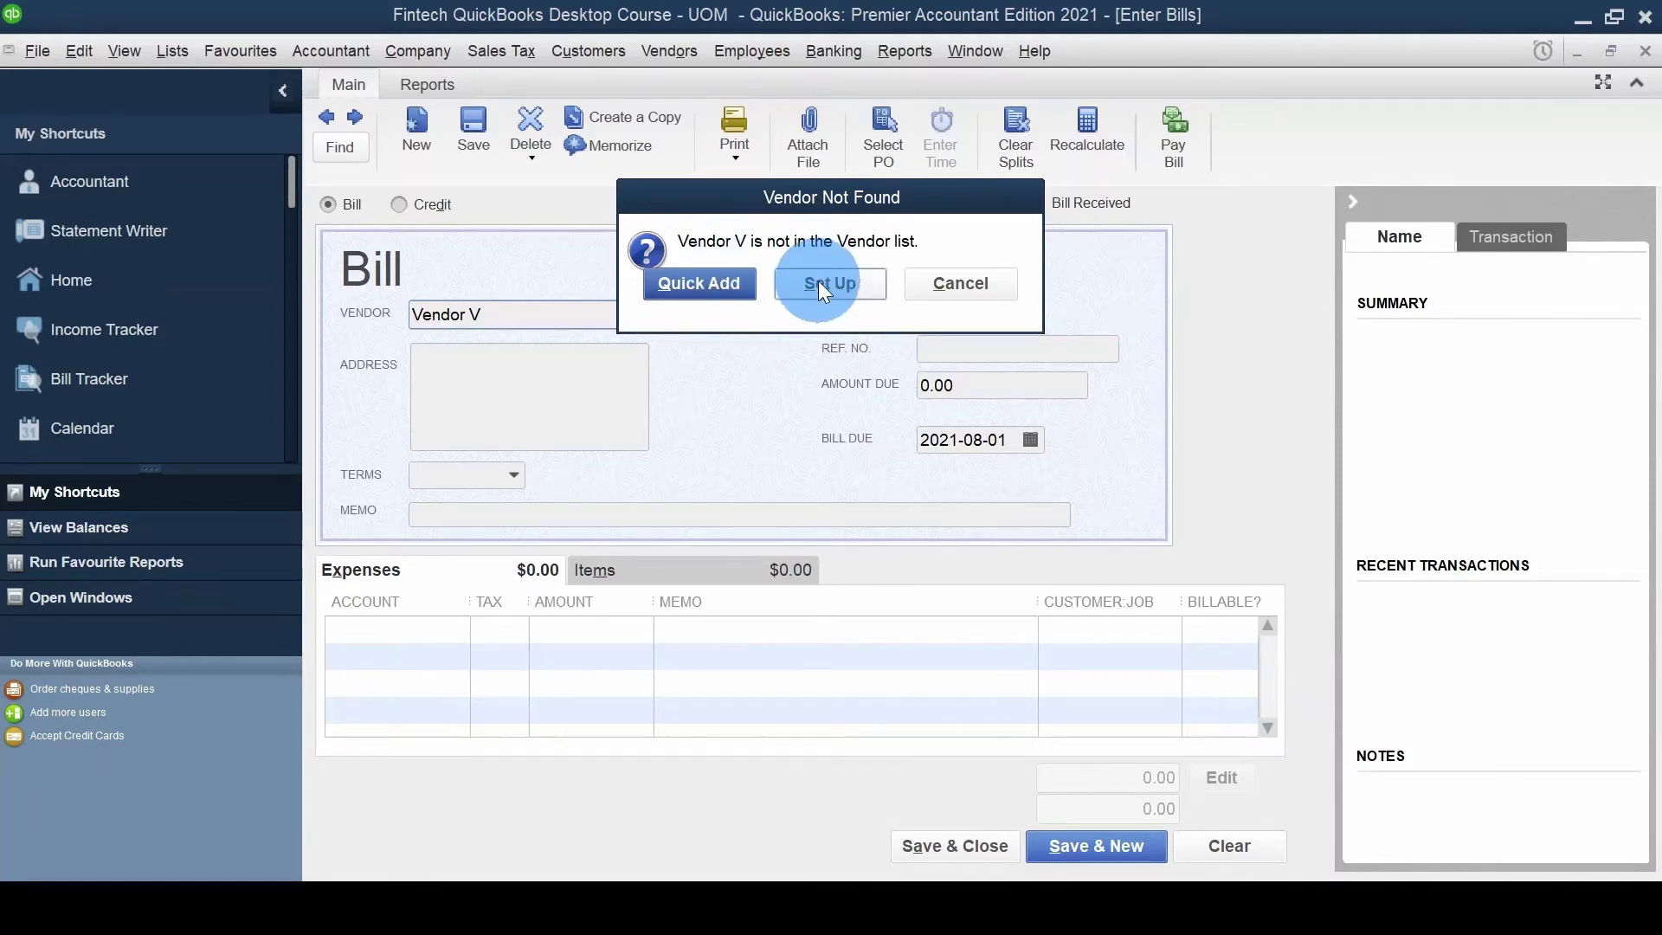
{"action": "left_click", "coordinate": [719, 280]}
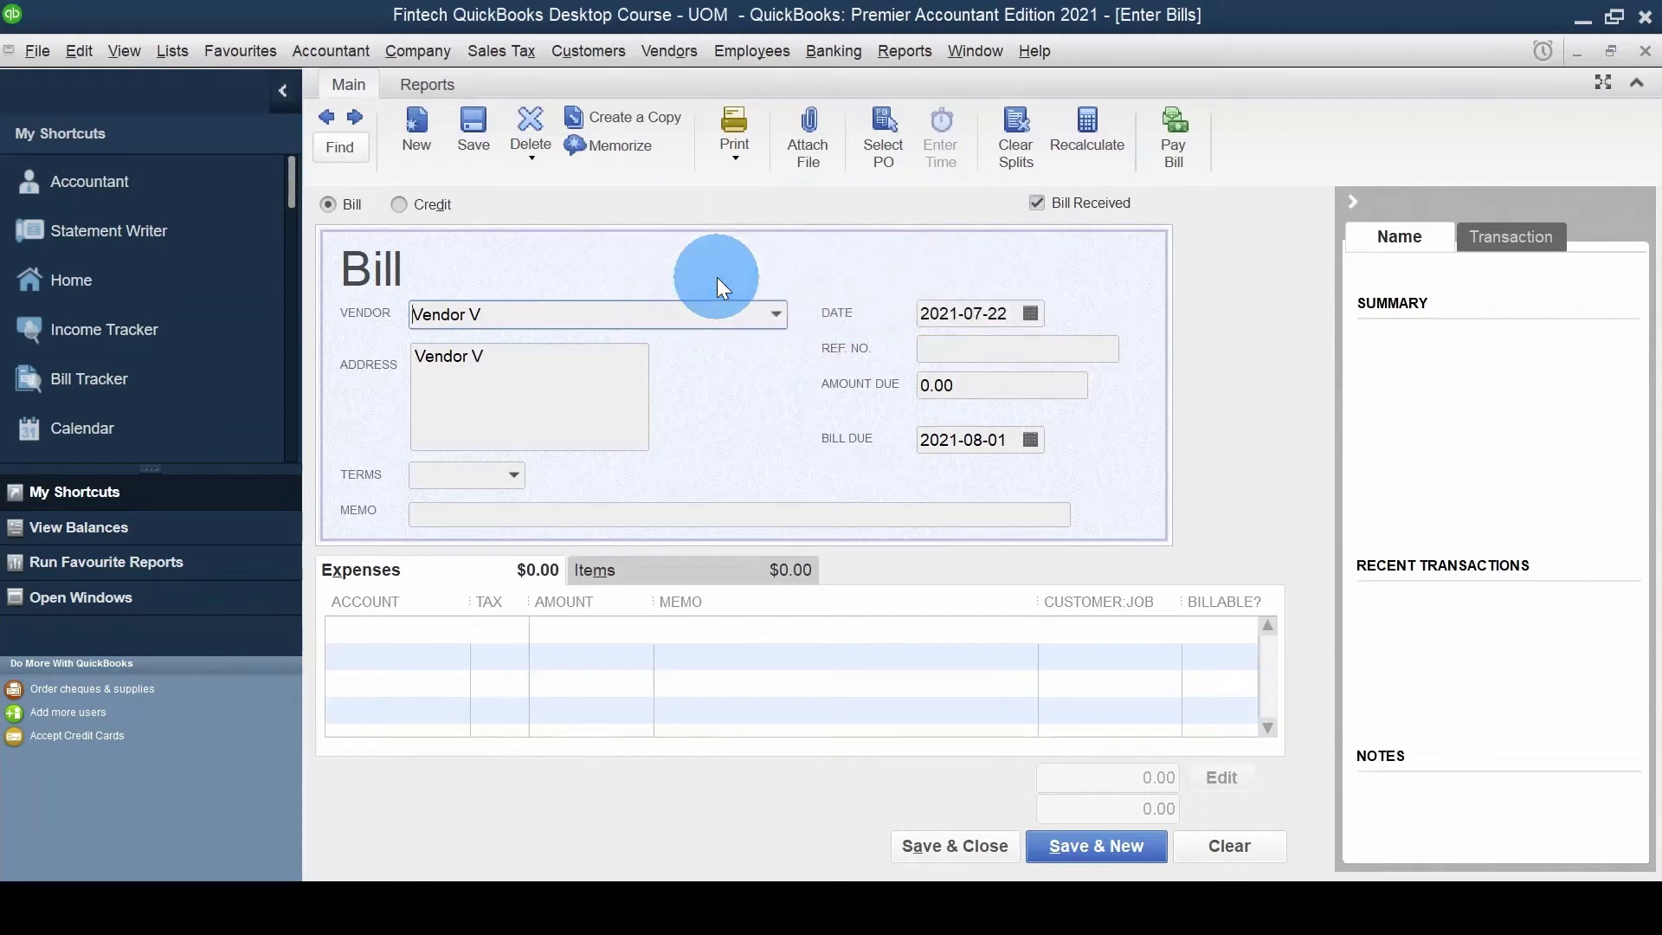
- Date the Vendor V bill 2021-07-01 and enter reference number 1000
{"action": "left_click", "coordinate": [1029, 316]}
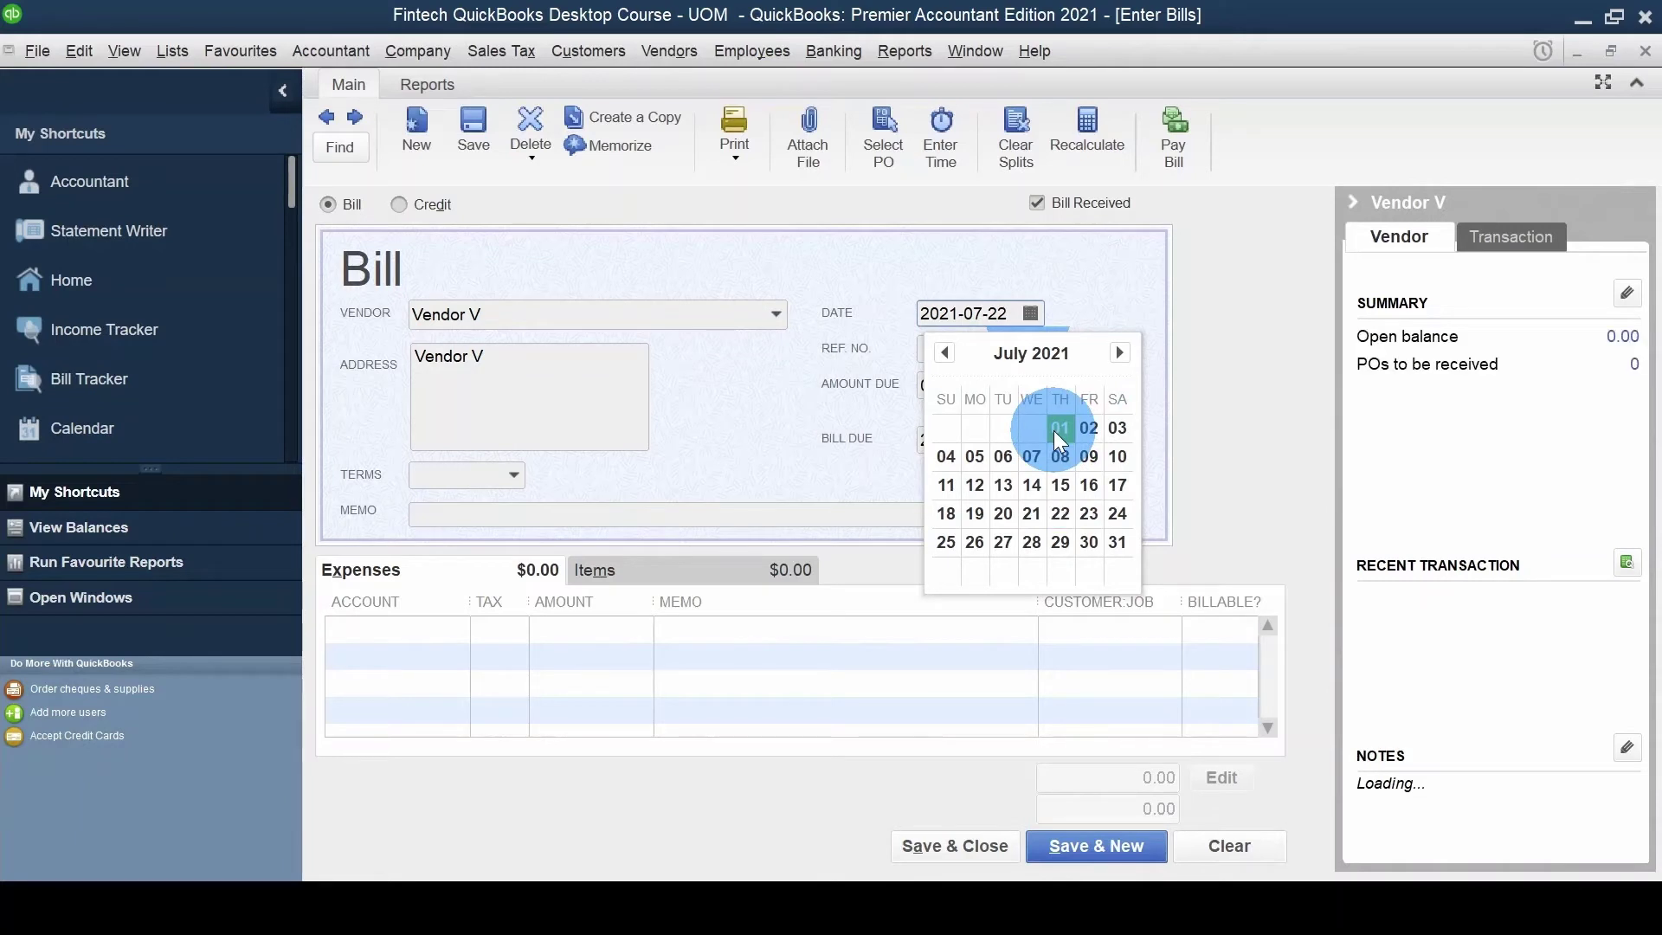
{"action": "left_click", "coordinate": [1061, 429]}
{"action": "left_click", "coordinate": [1043, 348]}
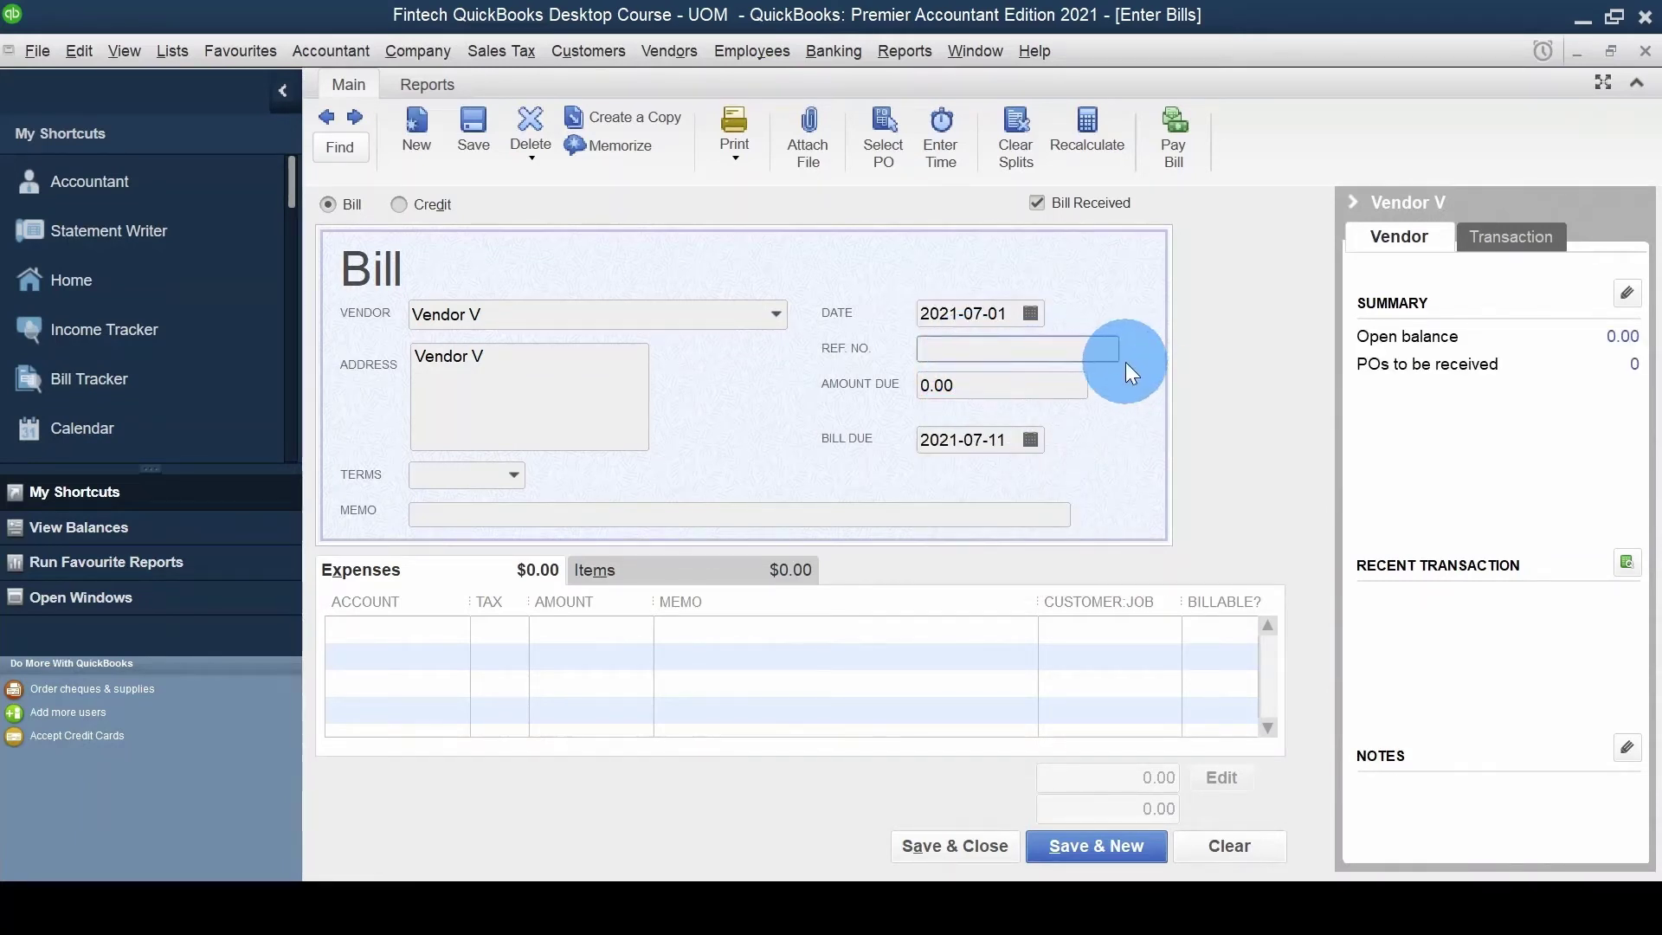
{"action": "type", "text": "1000"}
- Add an item line for 100 Ball Point Pens to the bill, widening the Item column
{"action": "left_click", "coordinate": [670, 564]}
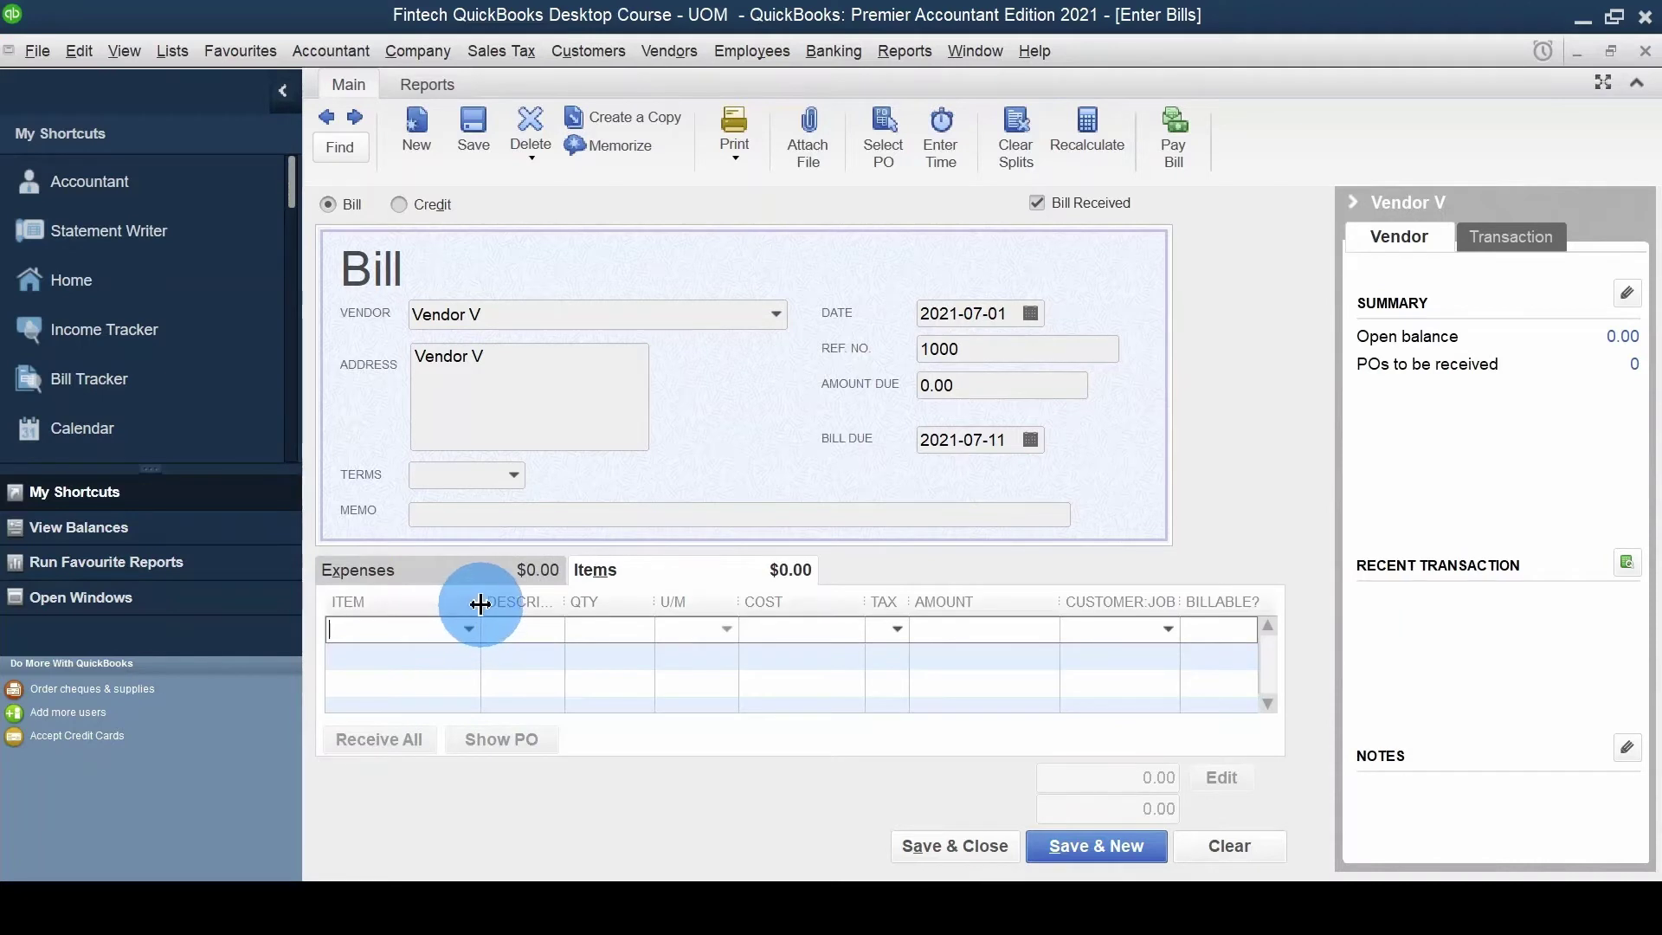
{"action": "left_click_drag", "start_coordinate": [480, 604], "coordinate": [525, 604]}
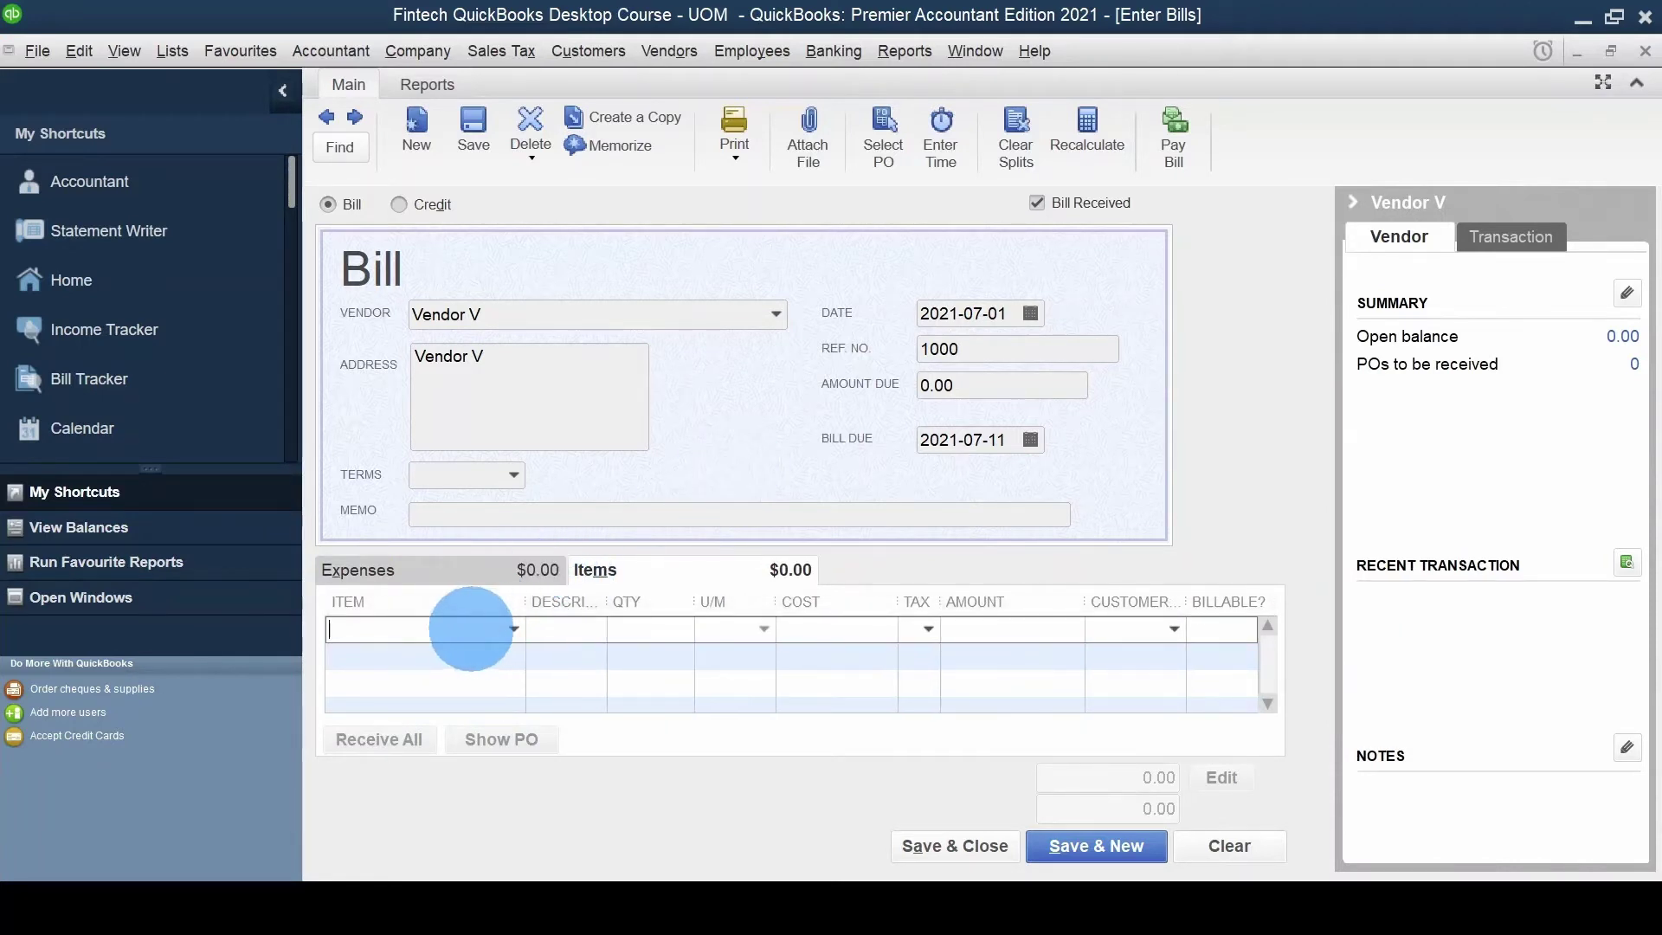
{"action": "type", "text": "Ball Point Pen"}
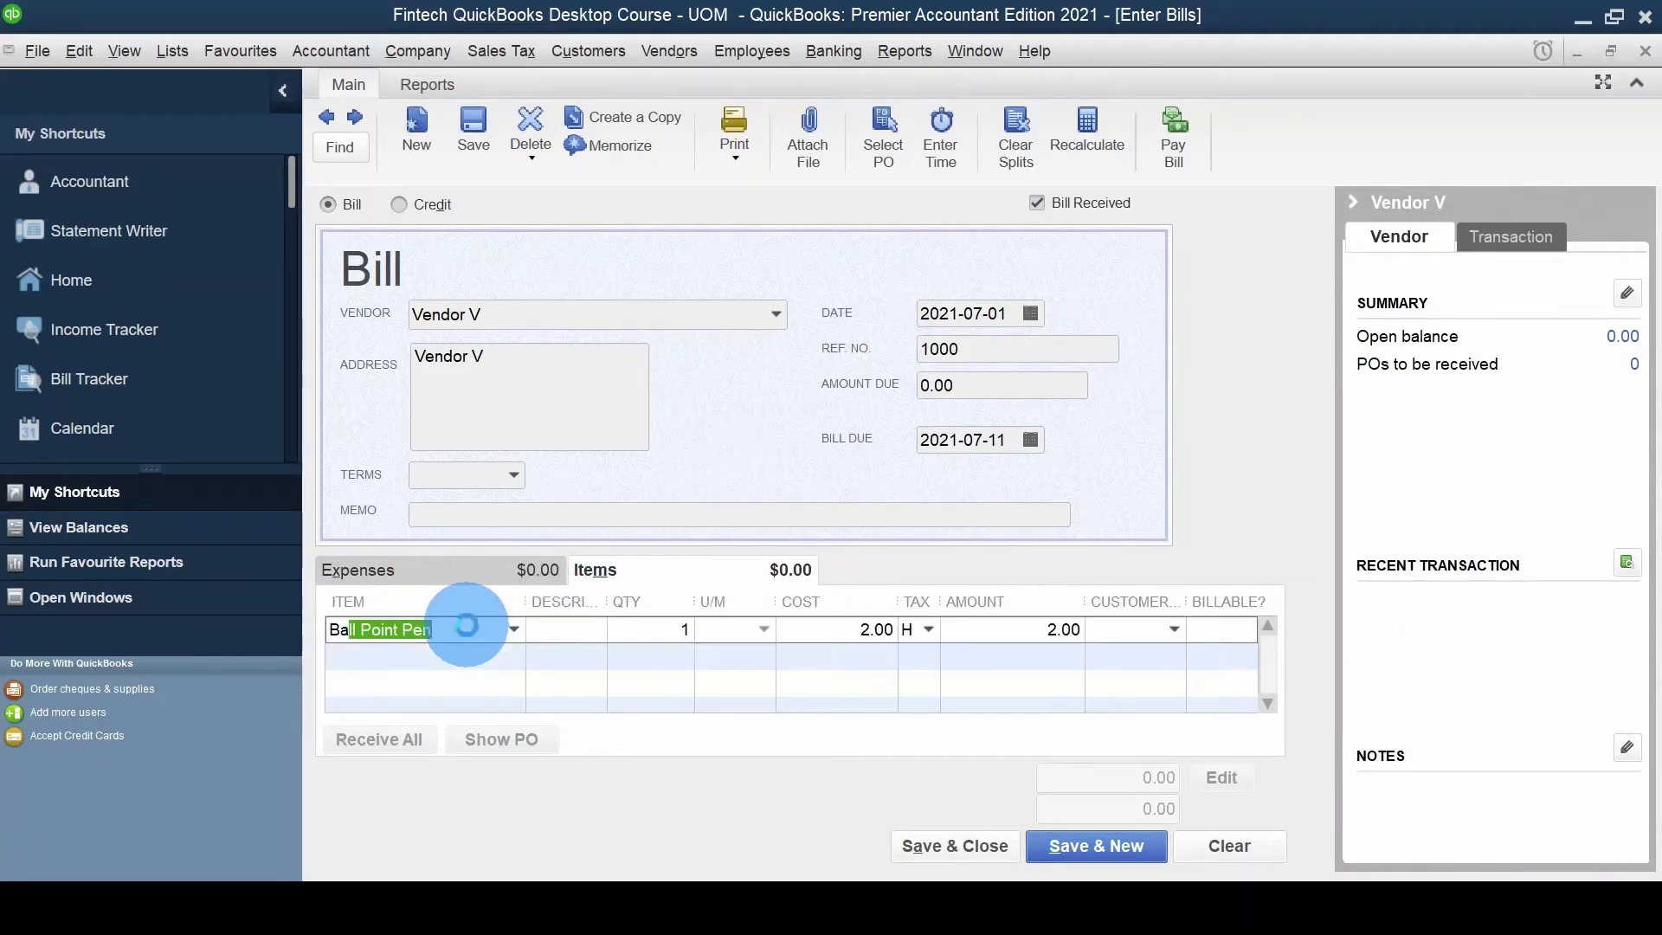
{"action": "key", "text": "Tab"}
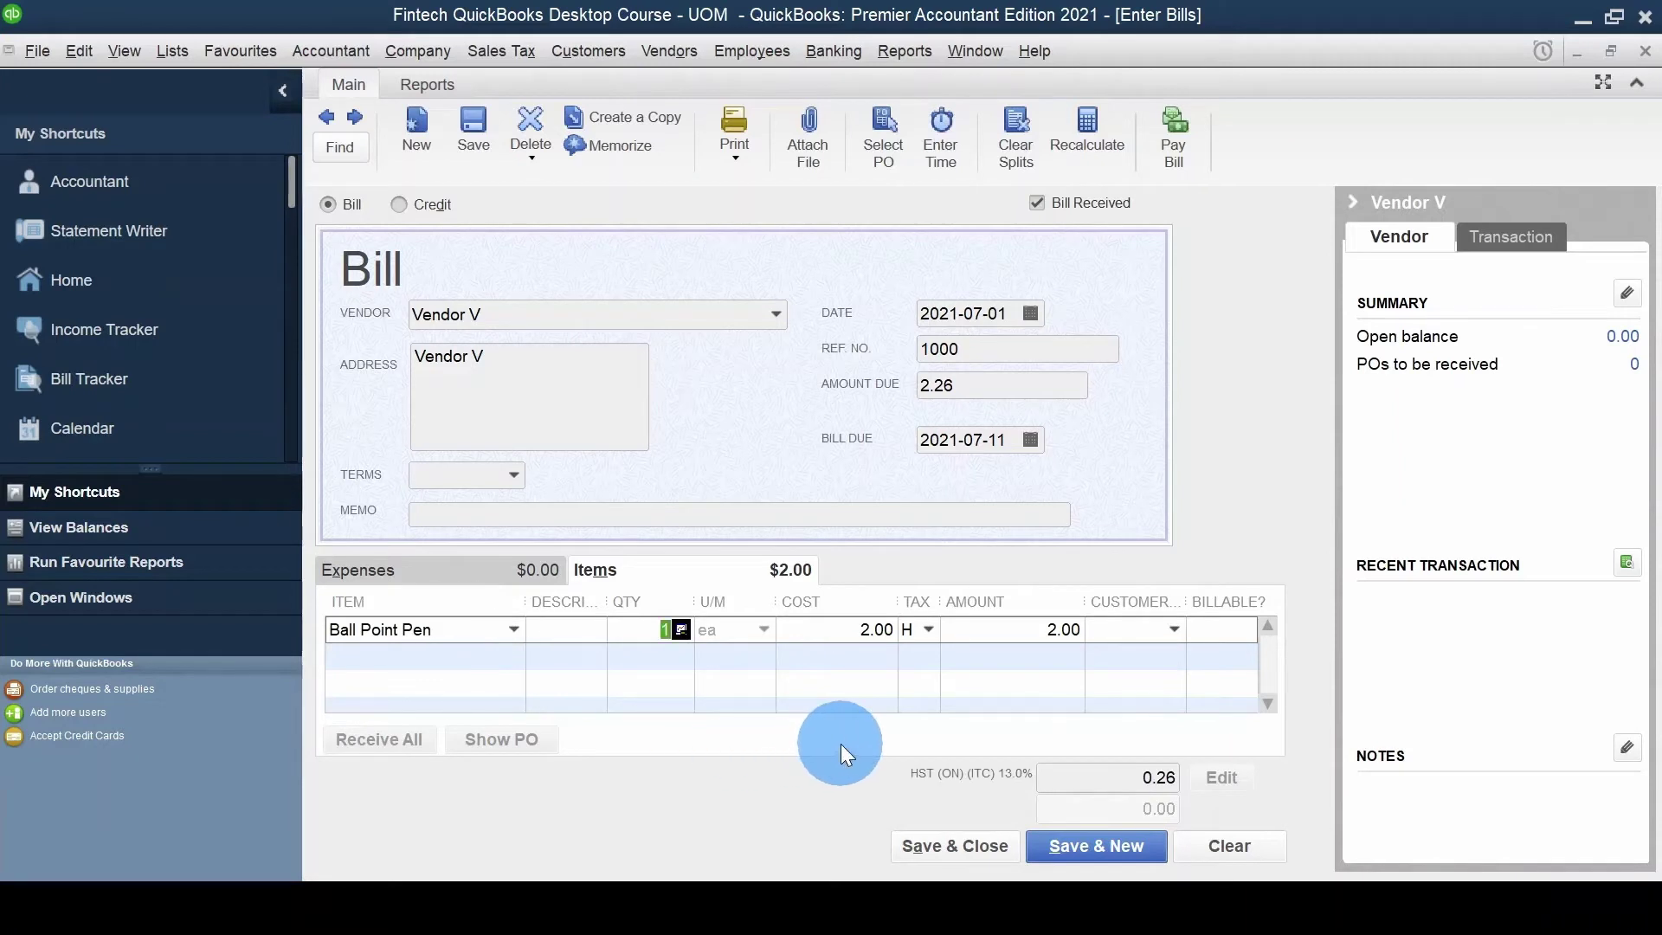
{"action": "type", "text": "100"}
{"action": "key", "text": "Tab"}
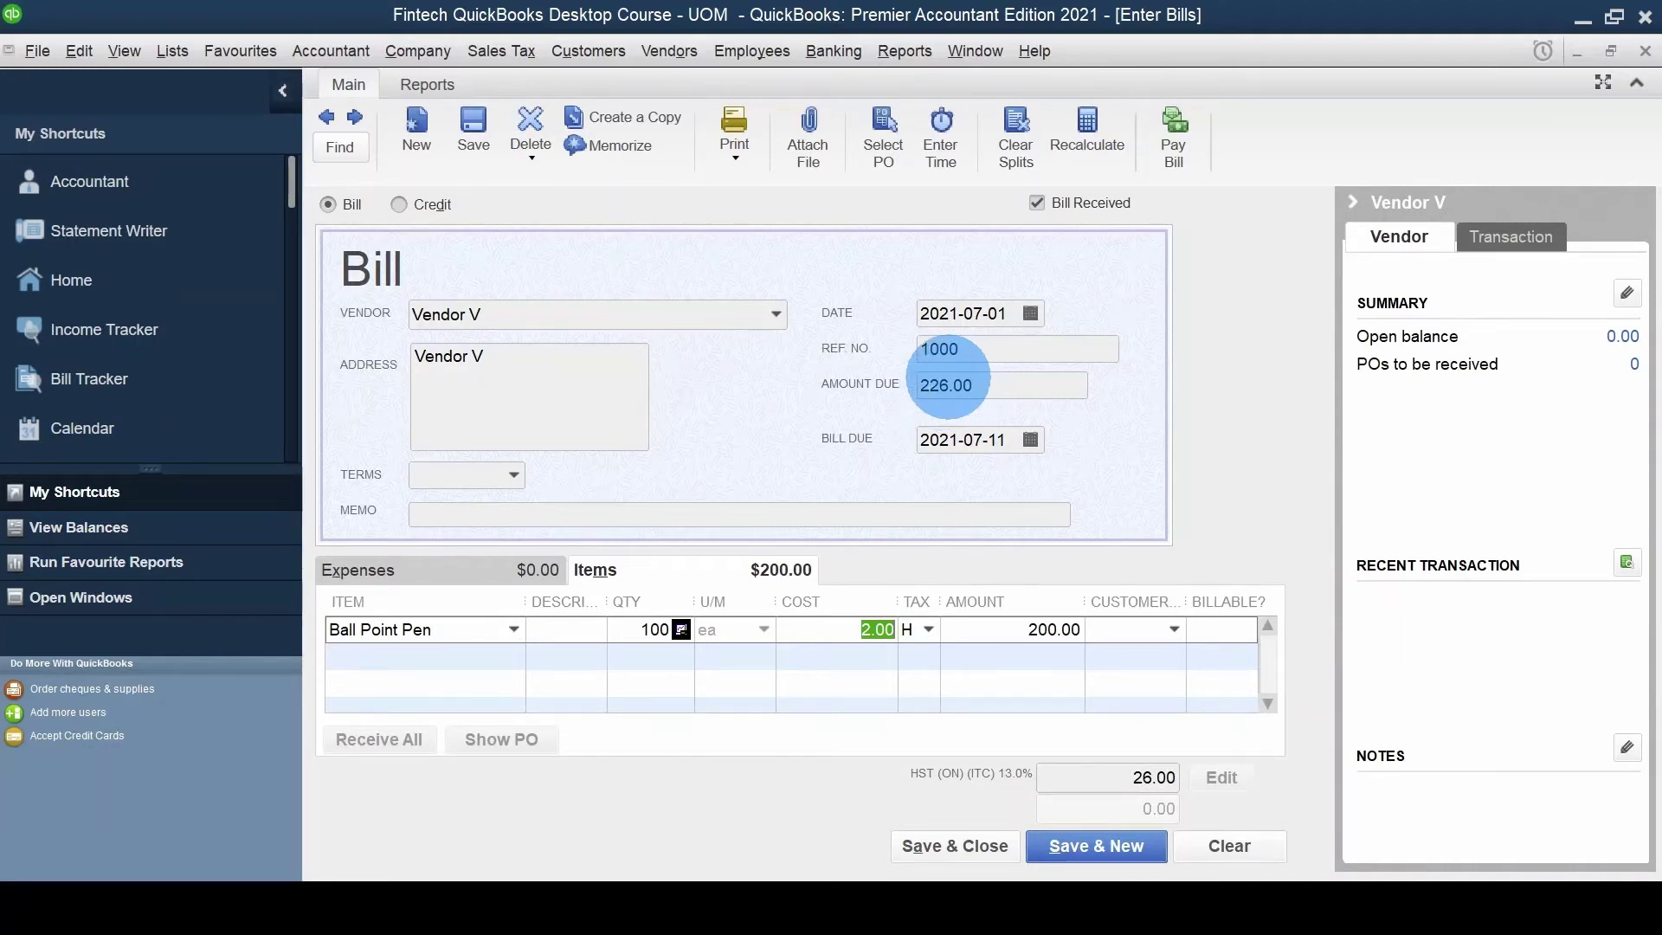
- Set the bill's terms to Net 30, then save and close it, making the terms permanent for Vendor V
{"action": "left_click", "coordinate": [511, 478]}
{"action": "left_click", "coordinate": [486, 689]}
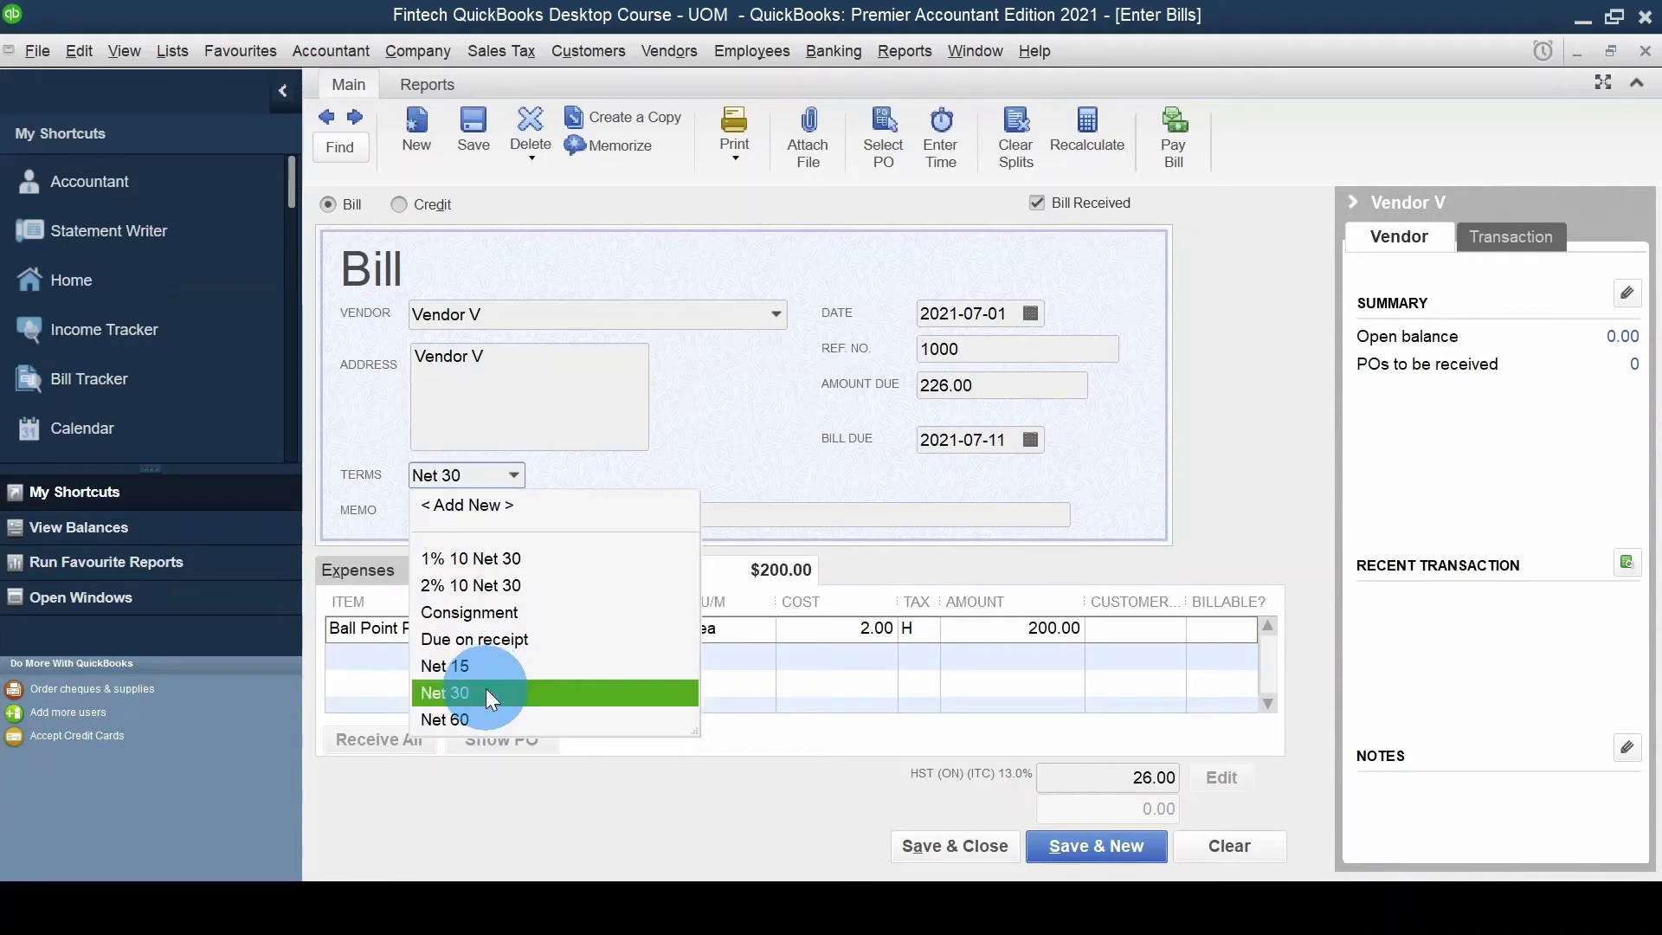
{"action": "left_click", "coordinate": [485, 688]}
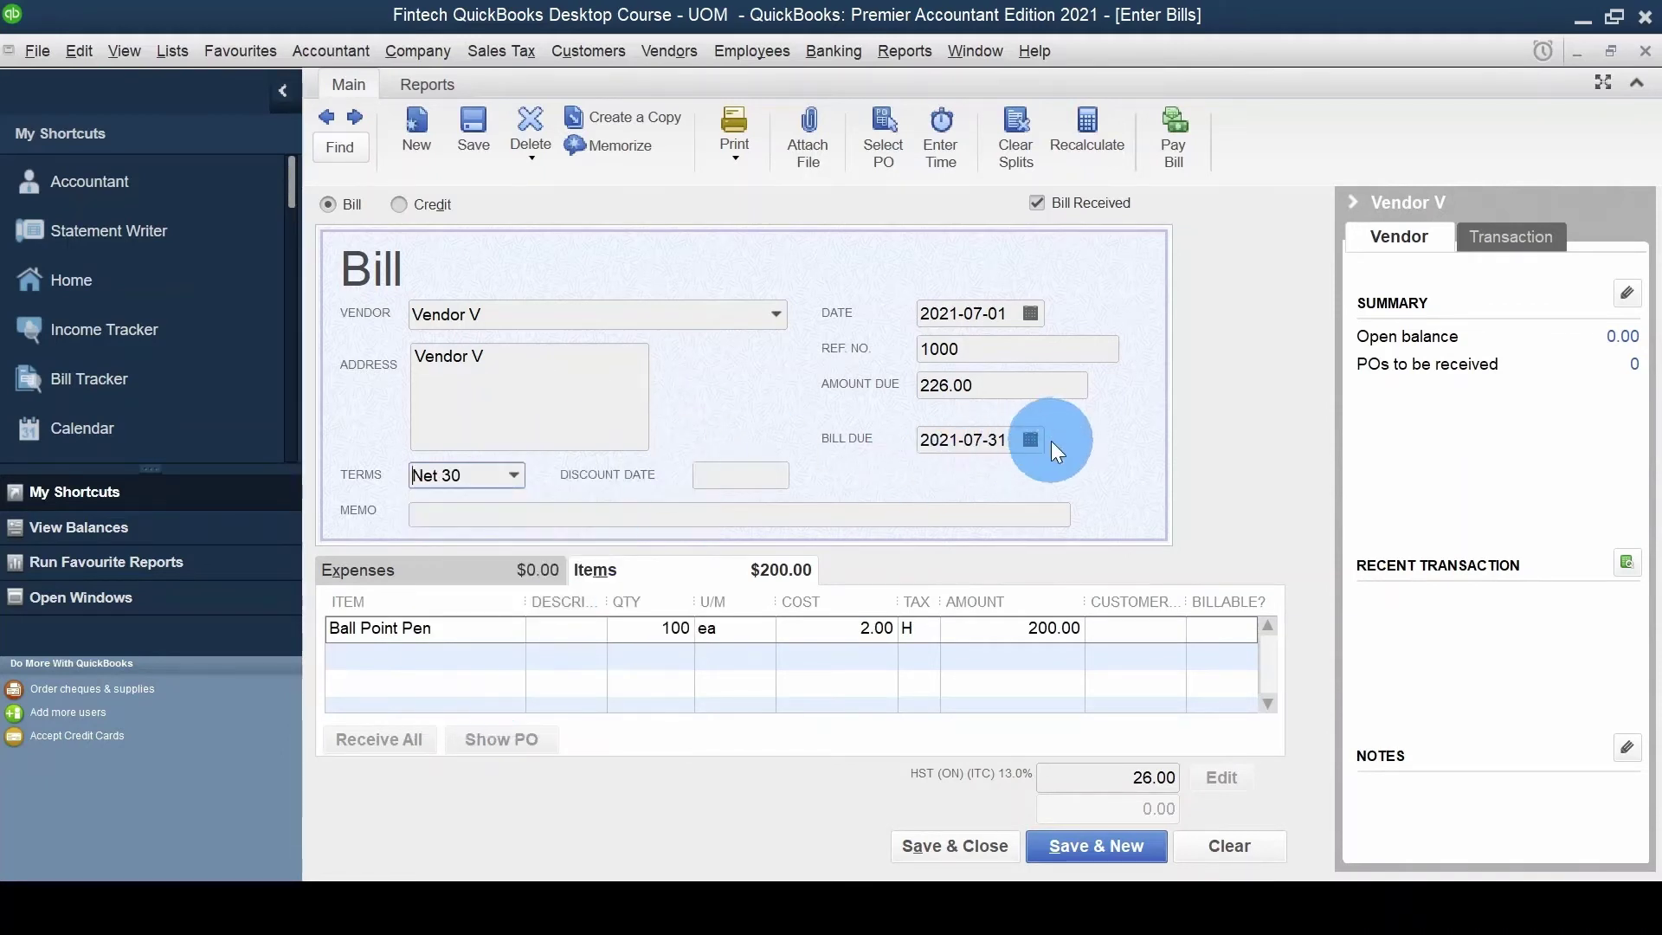
{"action": "left_click_drag", "start_coordinate": [1008, 440], "coordinate": [905, 447]}
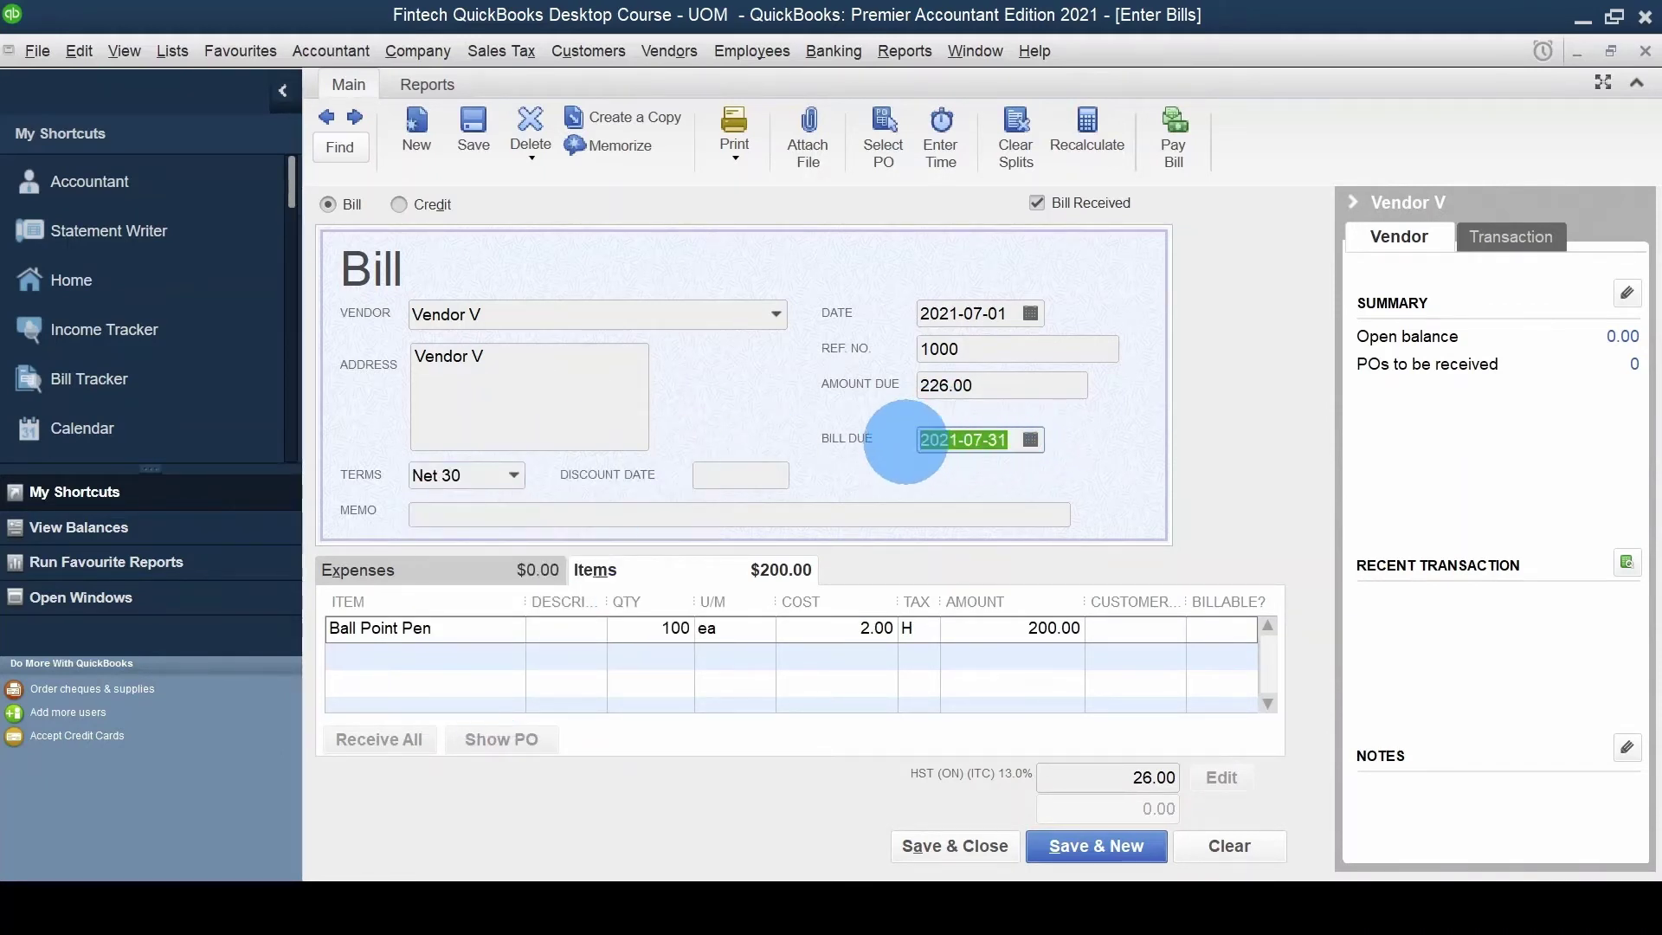
{"action": "left_click", "coordinate": [972, 848]}
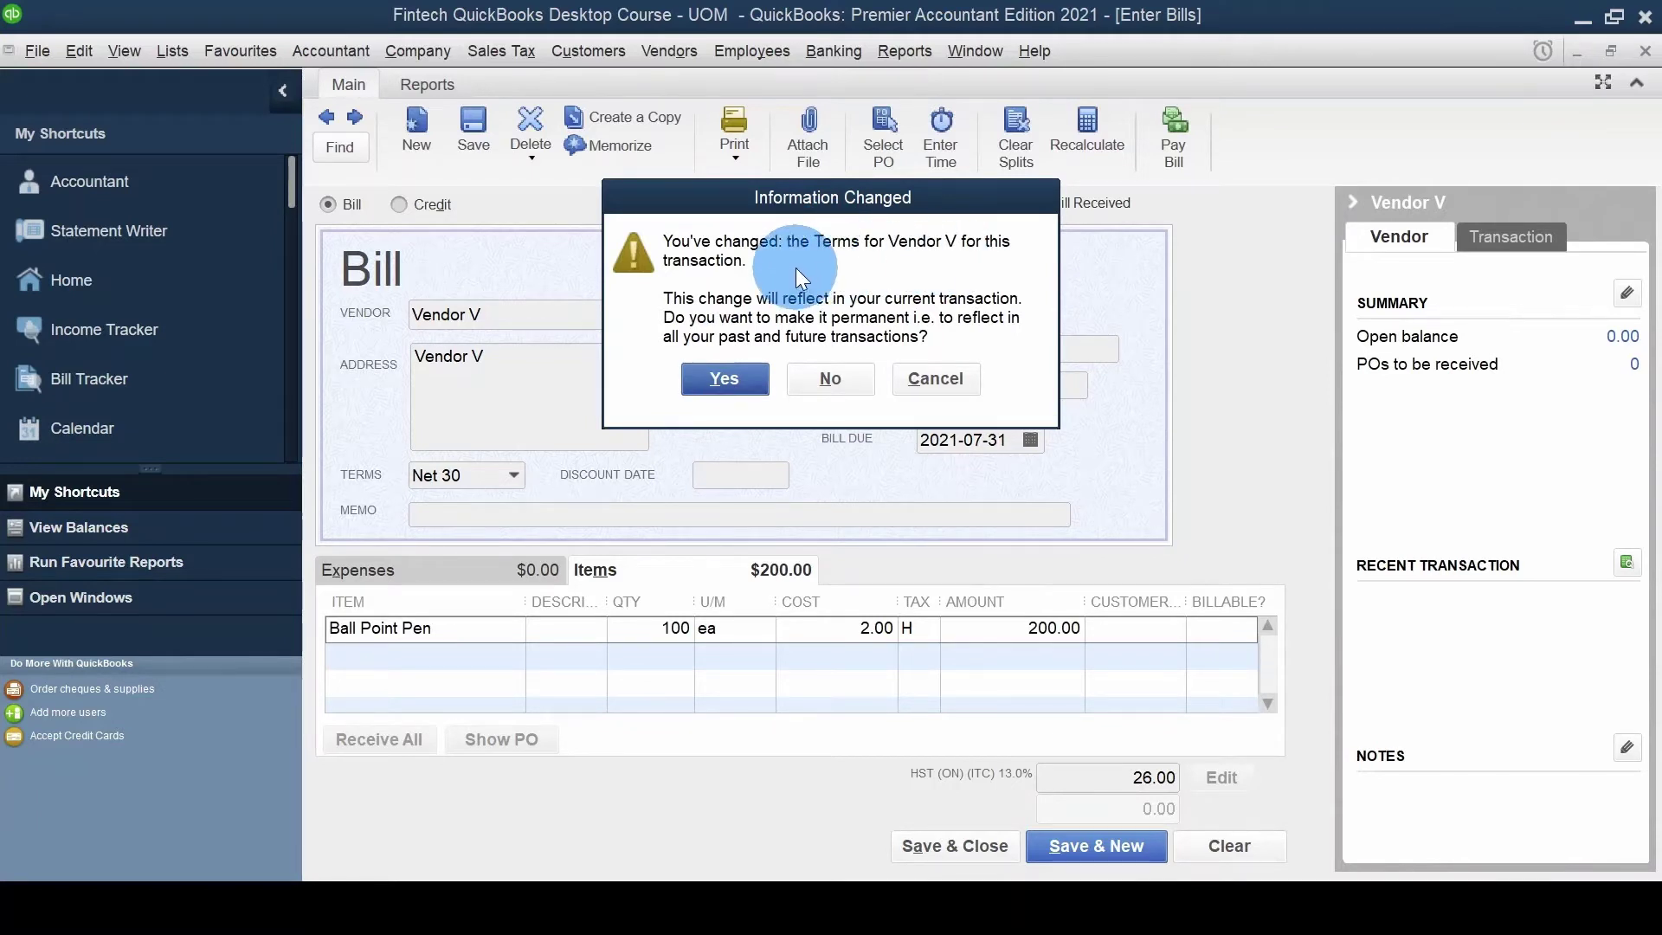
{"action": "left_click", "coordinate": [725, 379]}
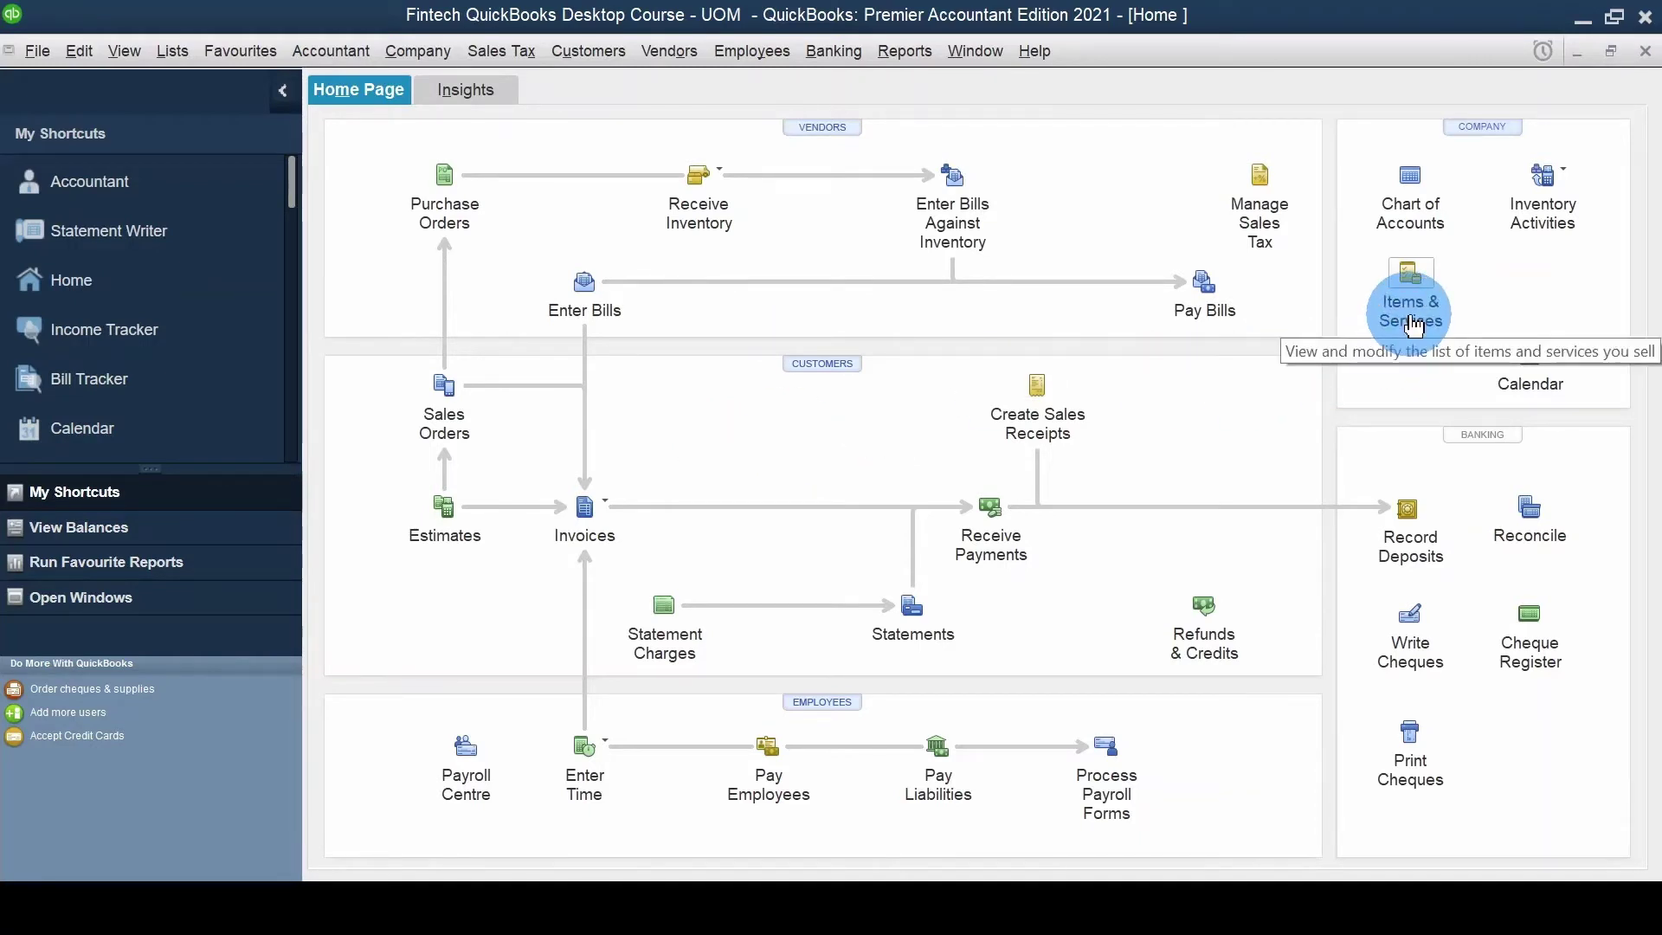
- Check the Ball Point Pen's total quantity on hand in the item list, widening that column
{"action": "left_click", "coordinate": [1411, 321]}
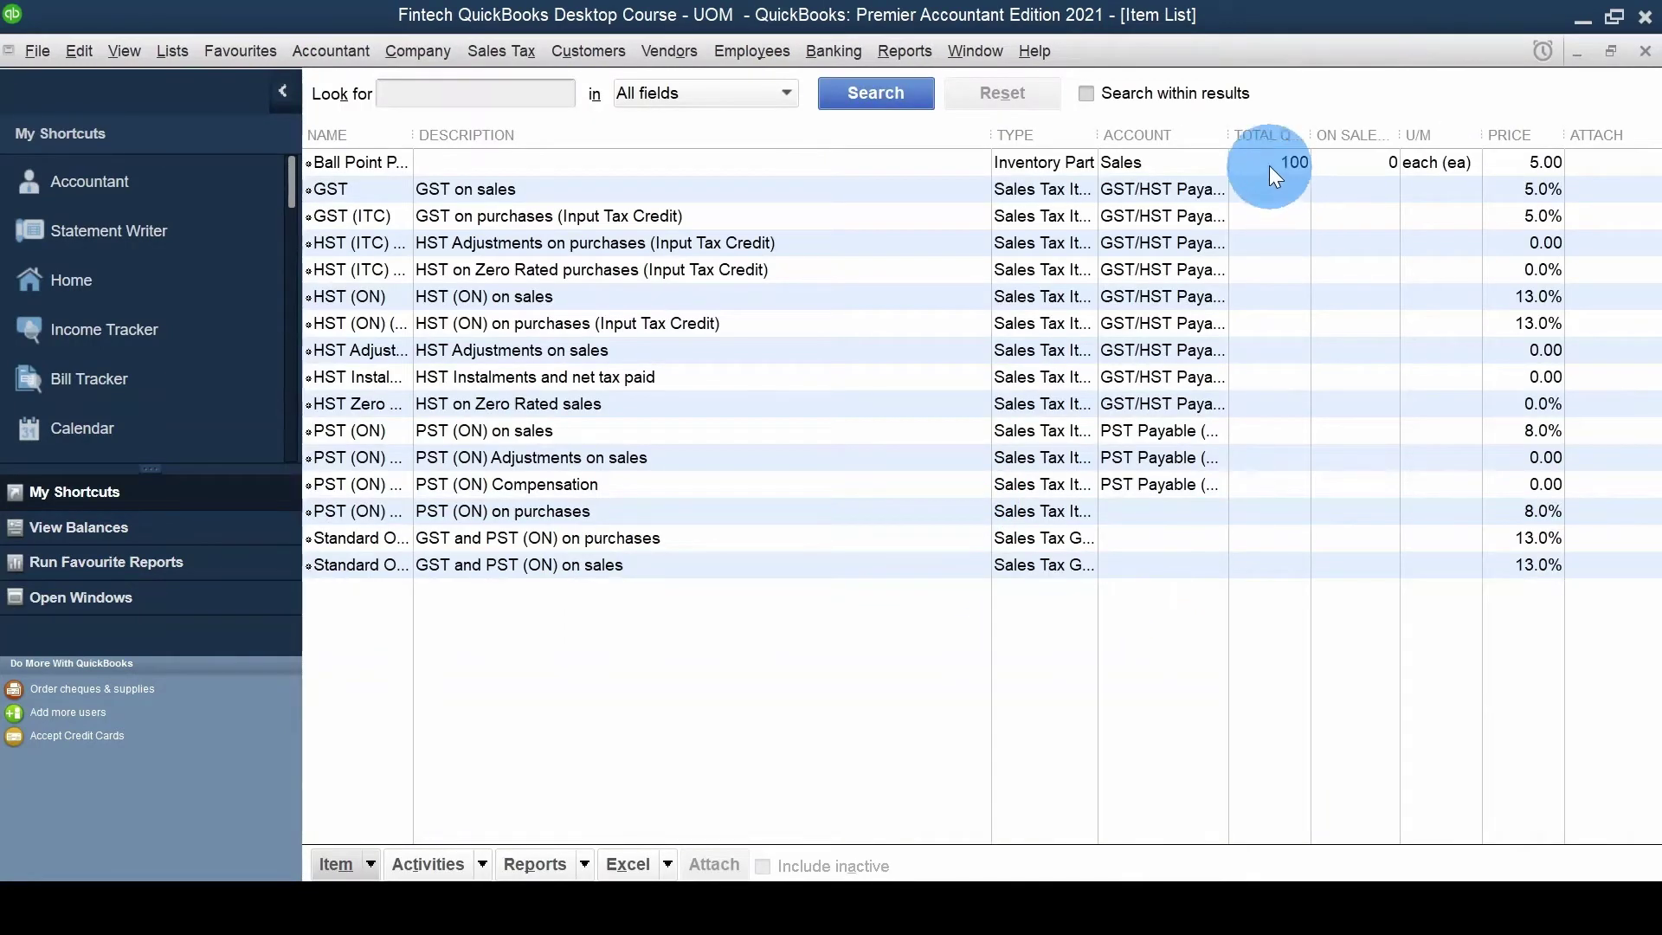
{"action": "left_click_drag", "start_coordinate": [1311, 135], "coordinate": [1331, 134]}
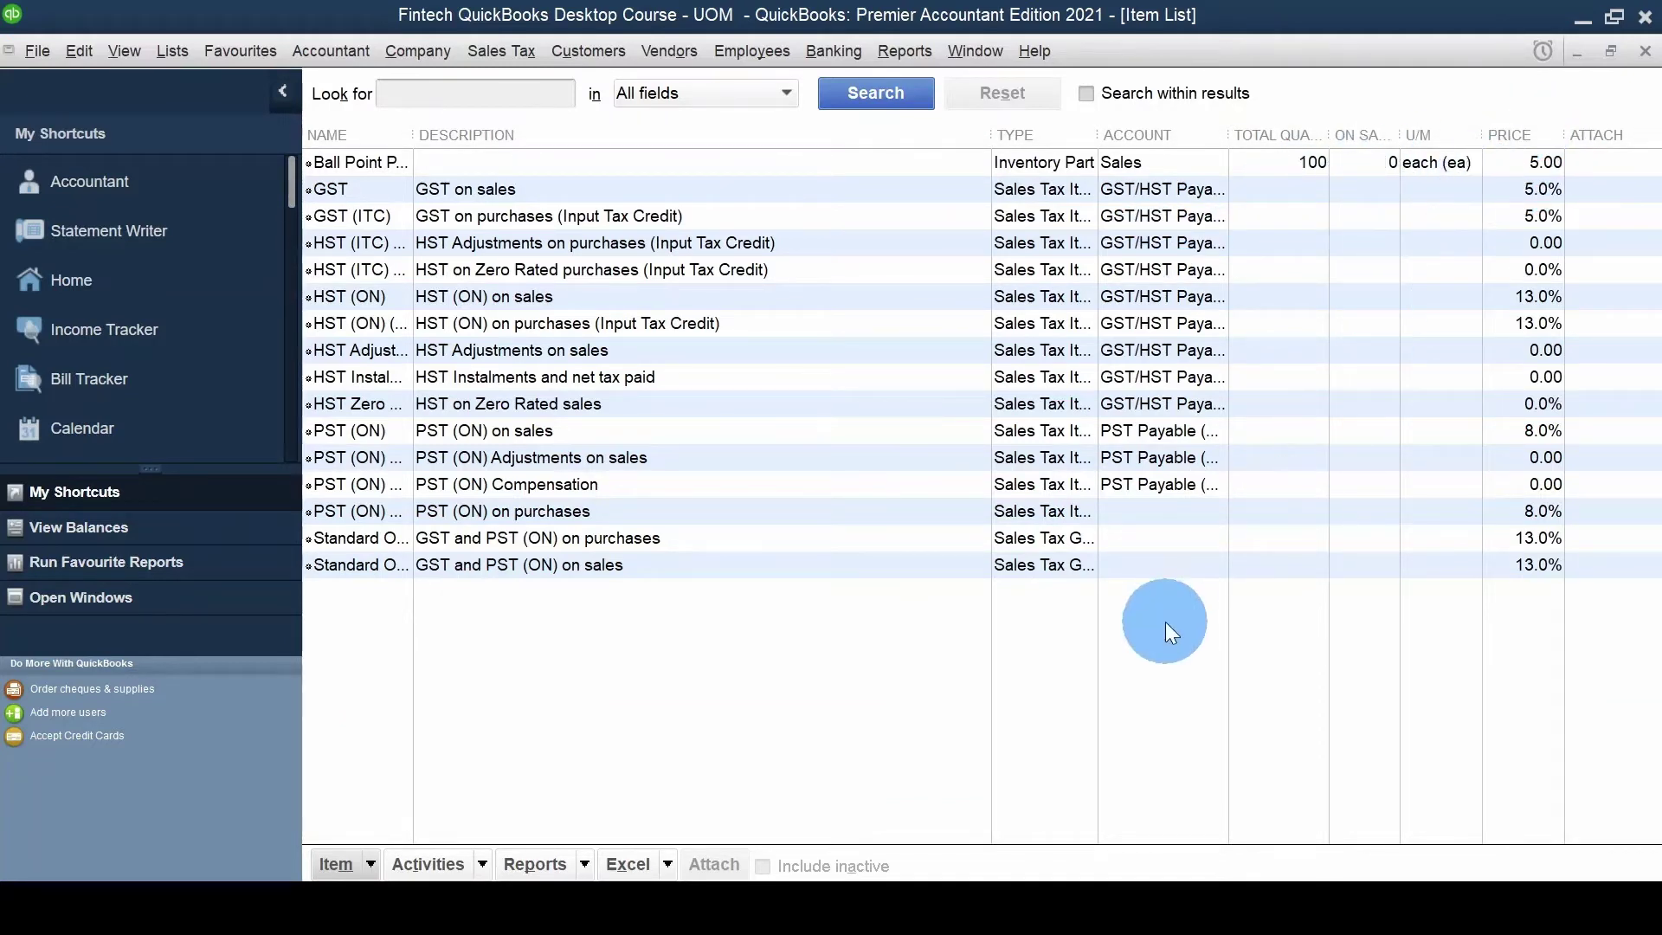
{"action": "key", "text": "Escape"}
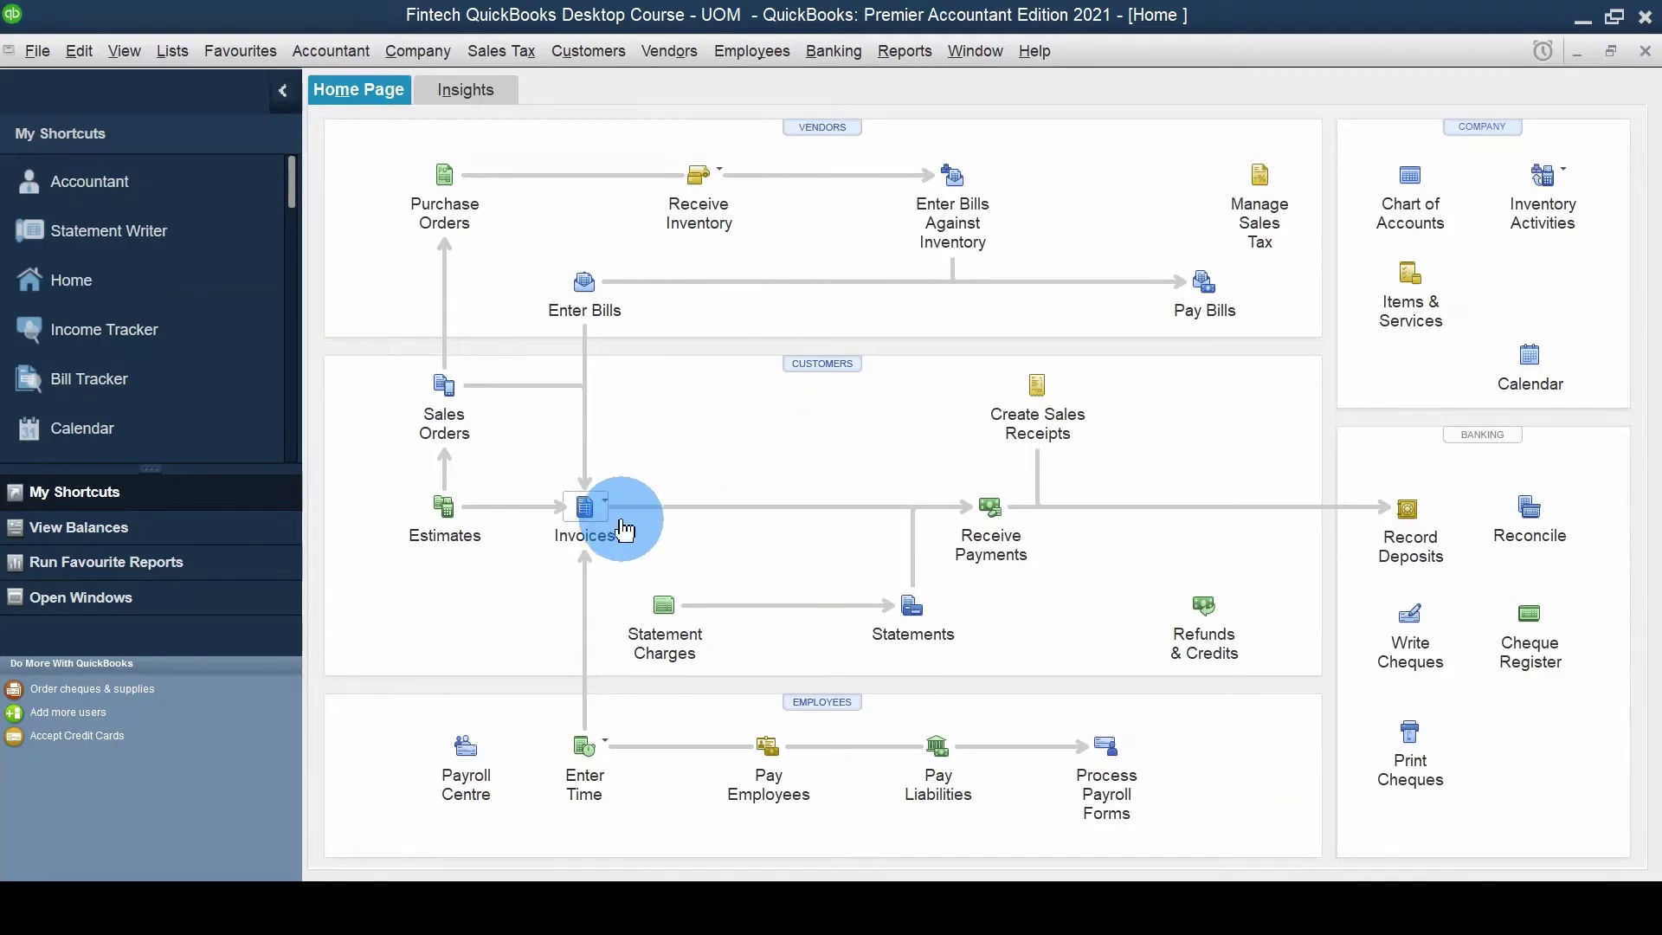
{"action": "left_click", "coordinate": [585, 508]}
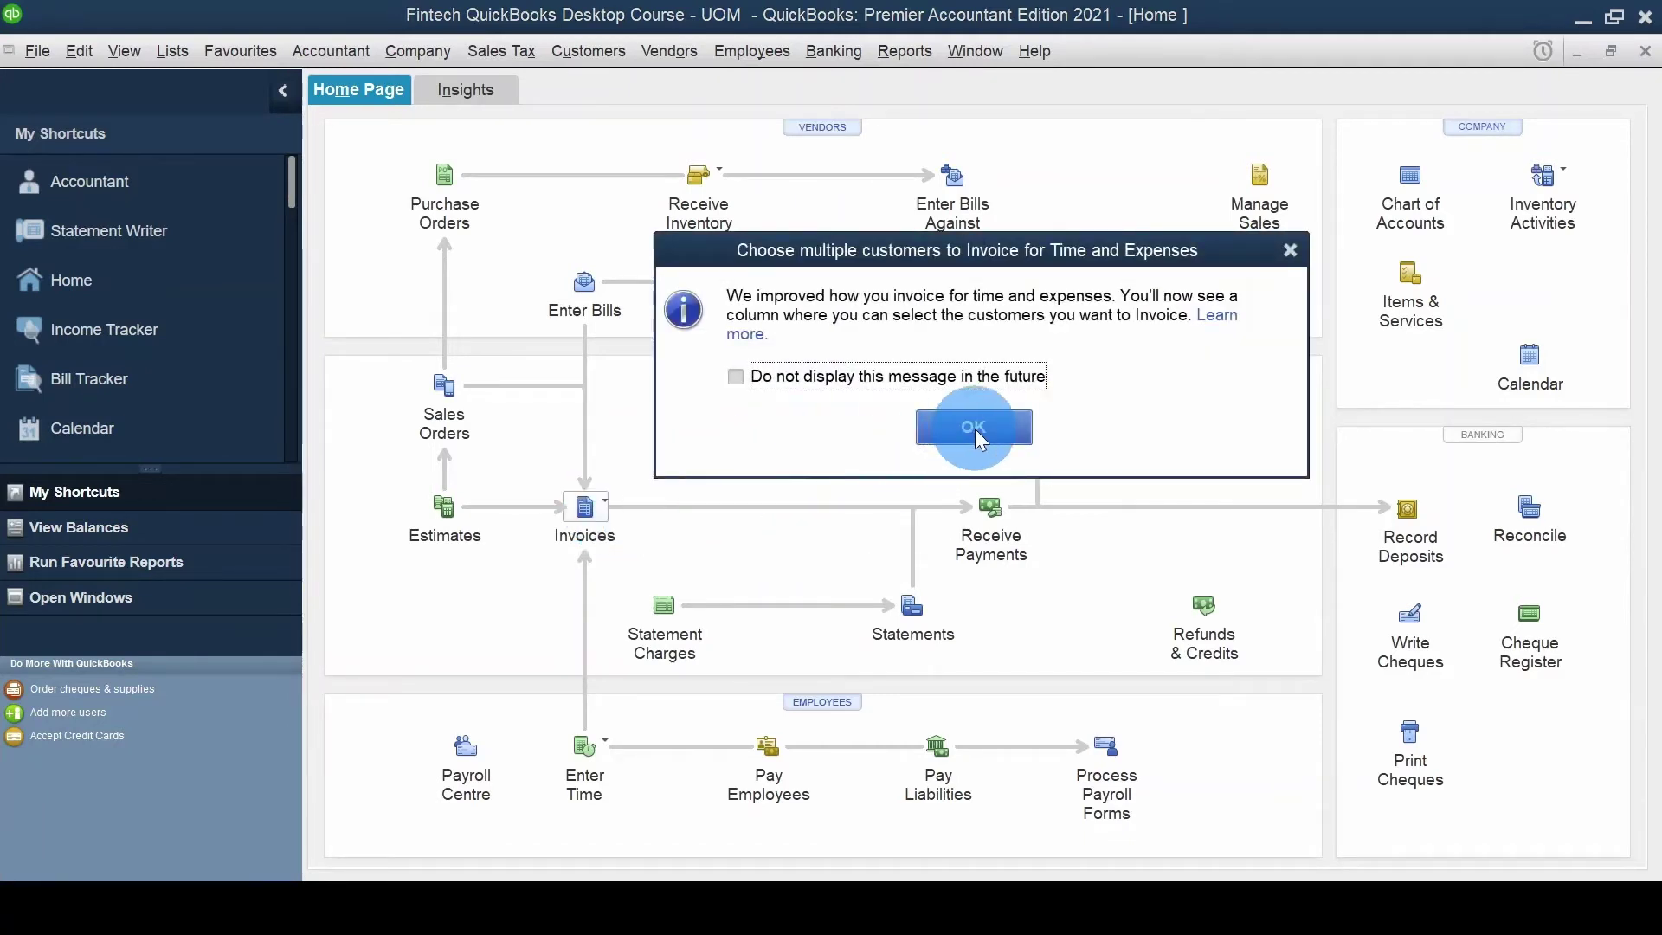
{"action": "left_click", "coordinate": [974, 428]}
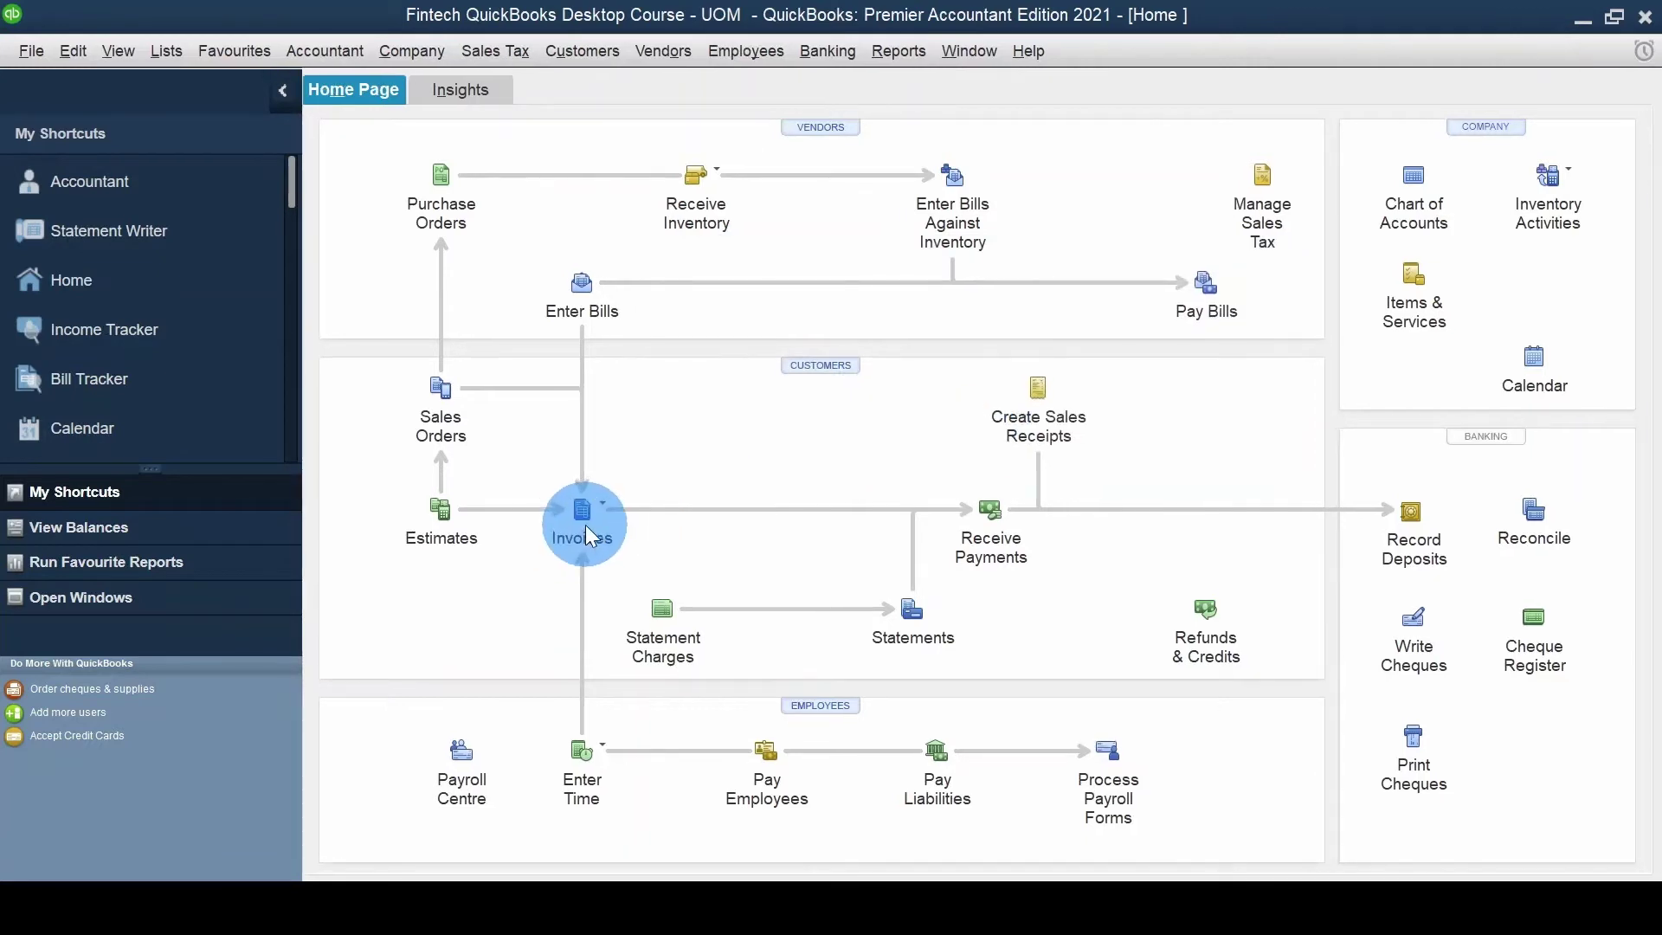
{"action": "key", "text": "Escape"}
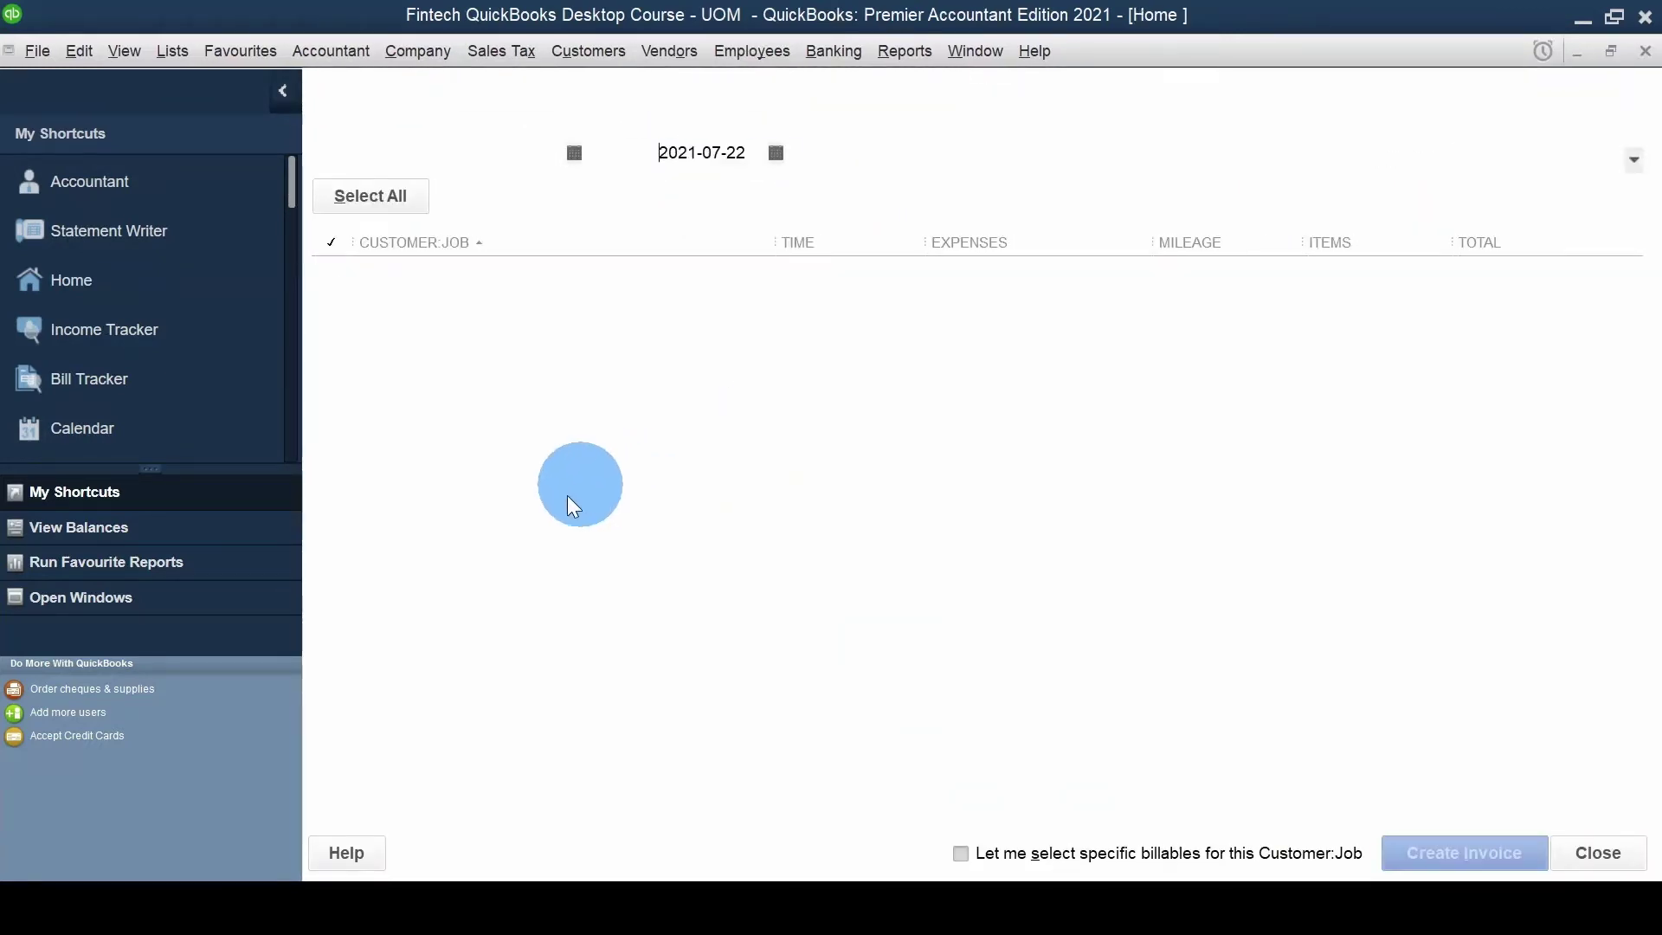
- Create a new standard invoice and quick-add Customer C as its customer
{"action": "left_click", "coordinate": [598, 504]}
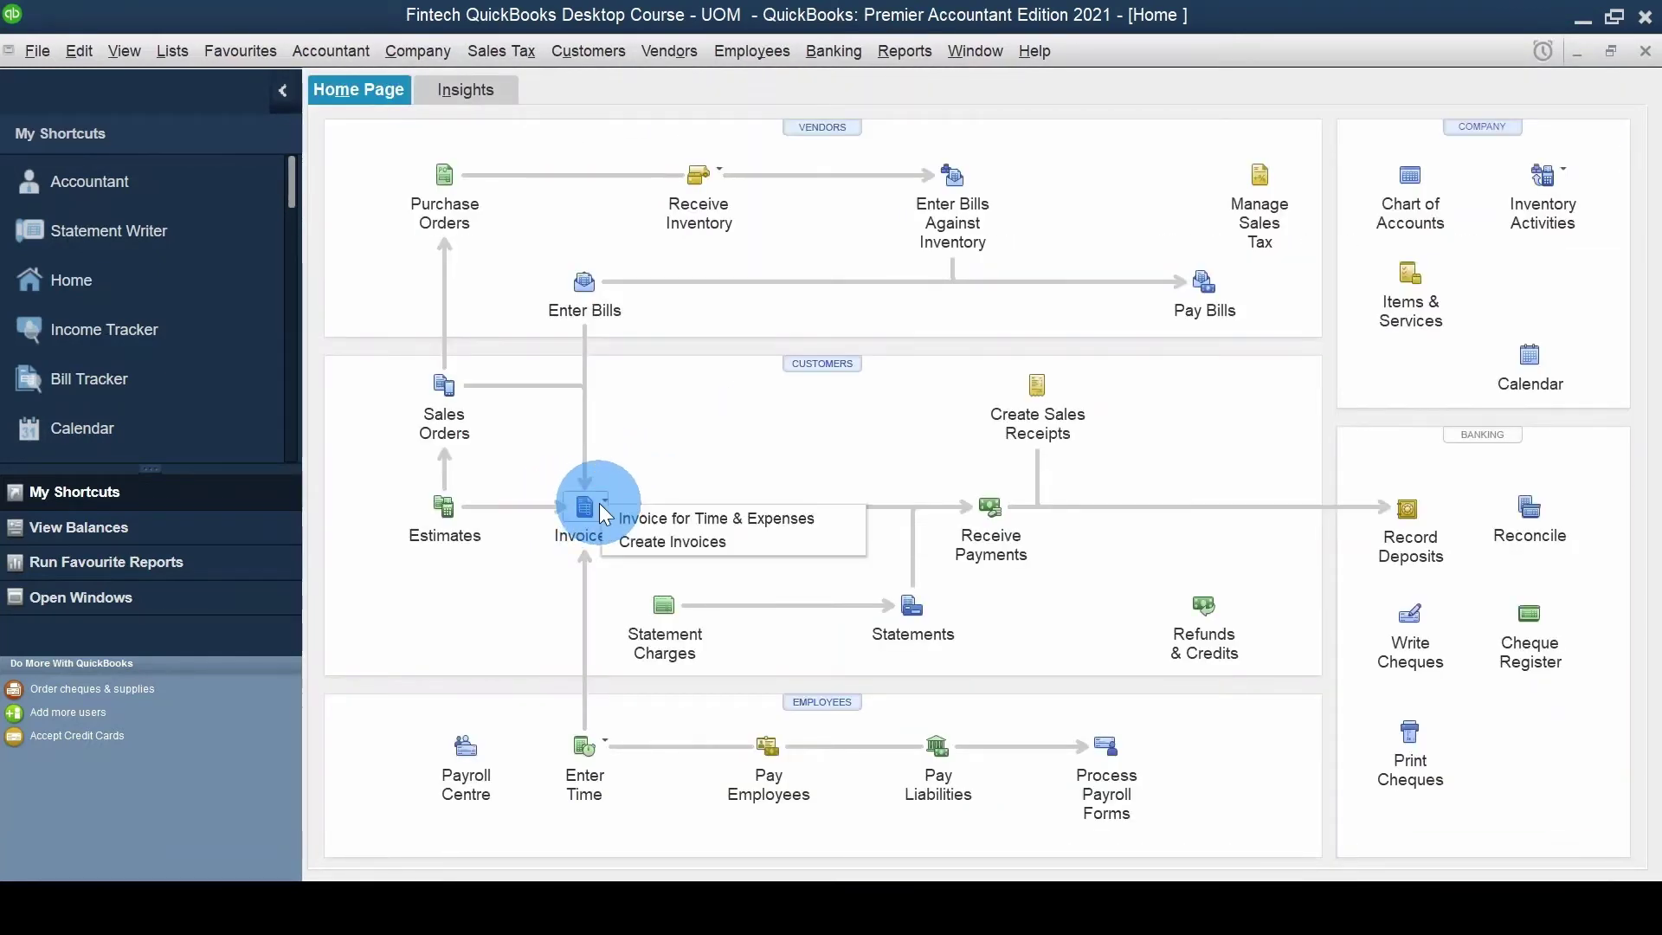
{"action": "left_click", "coordinate": [668, 542]}
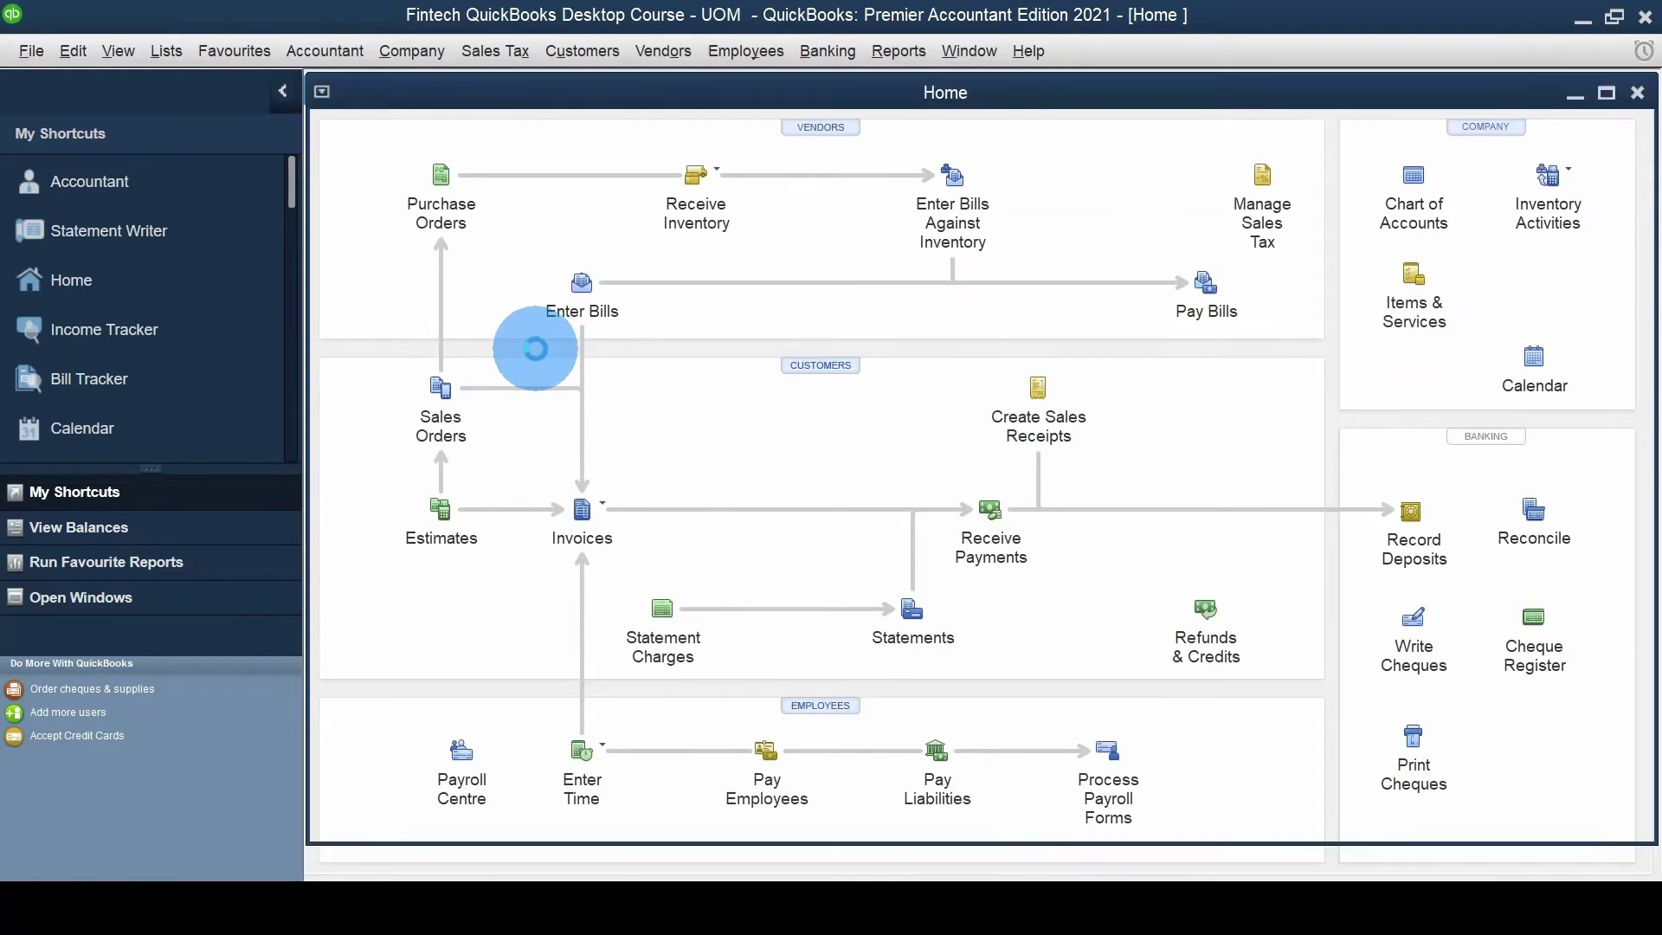
{"action": "type", "text": "Cst"}
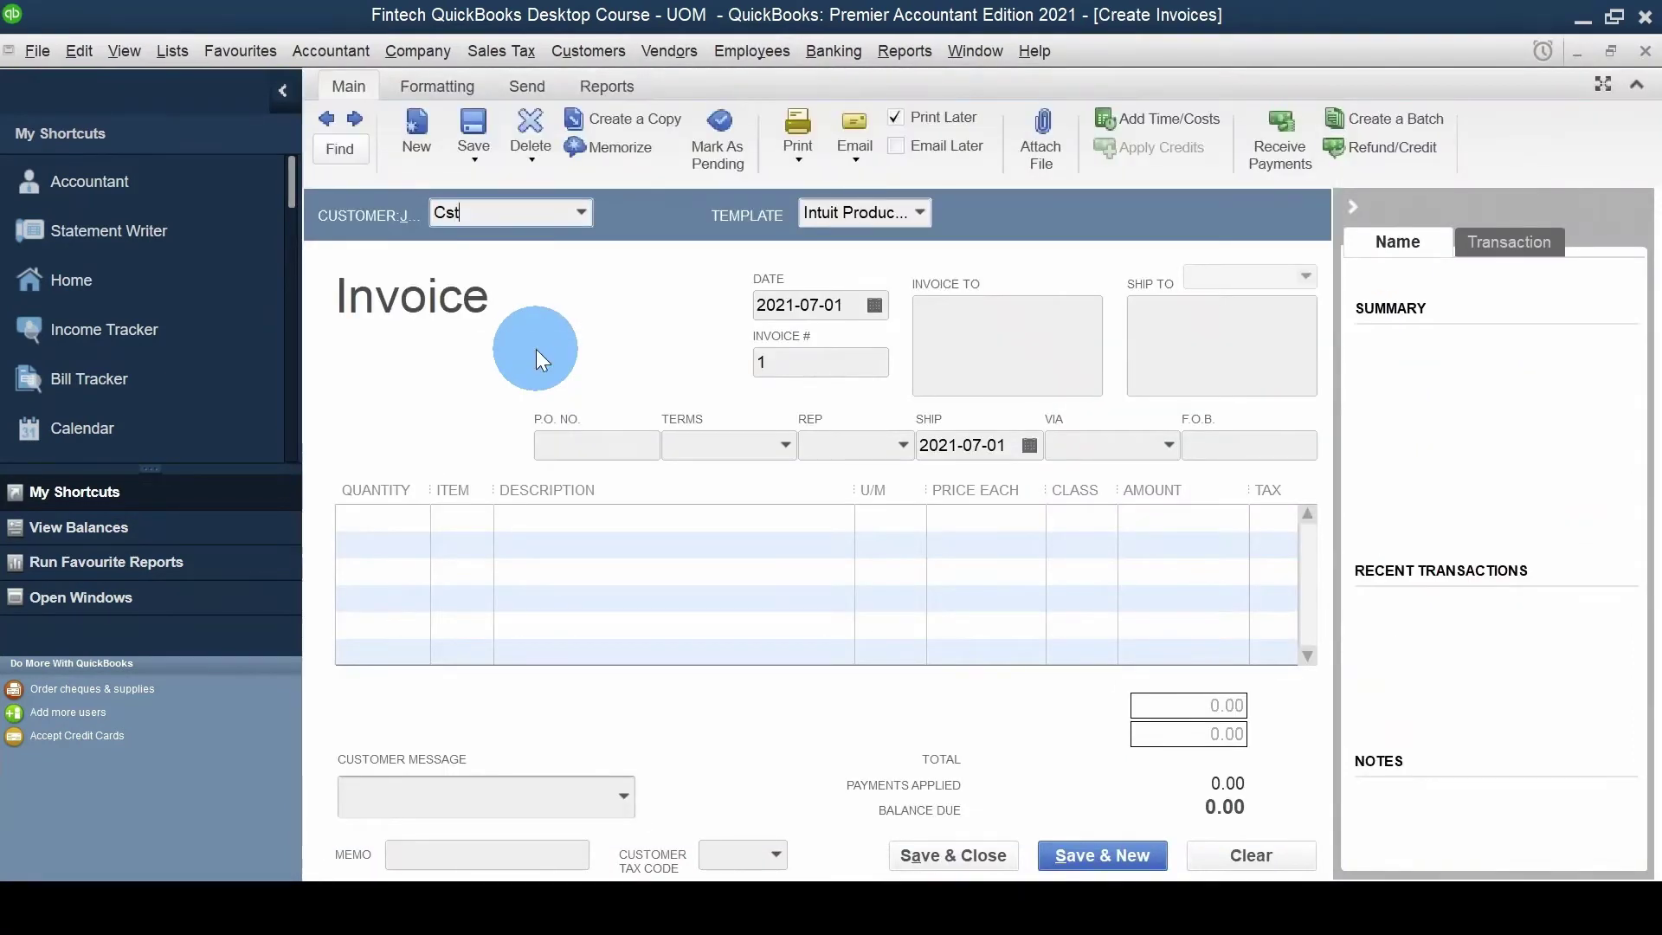
{"action": "key", "text": "BackSpace"}
{"action": "key", "text": "BackSpace"}
{"action": "key", "text": "BackSpace"}
{"action": "type", "text": "Customer C"}
{"action": "key", "text": "Tab"}
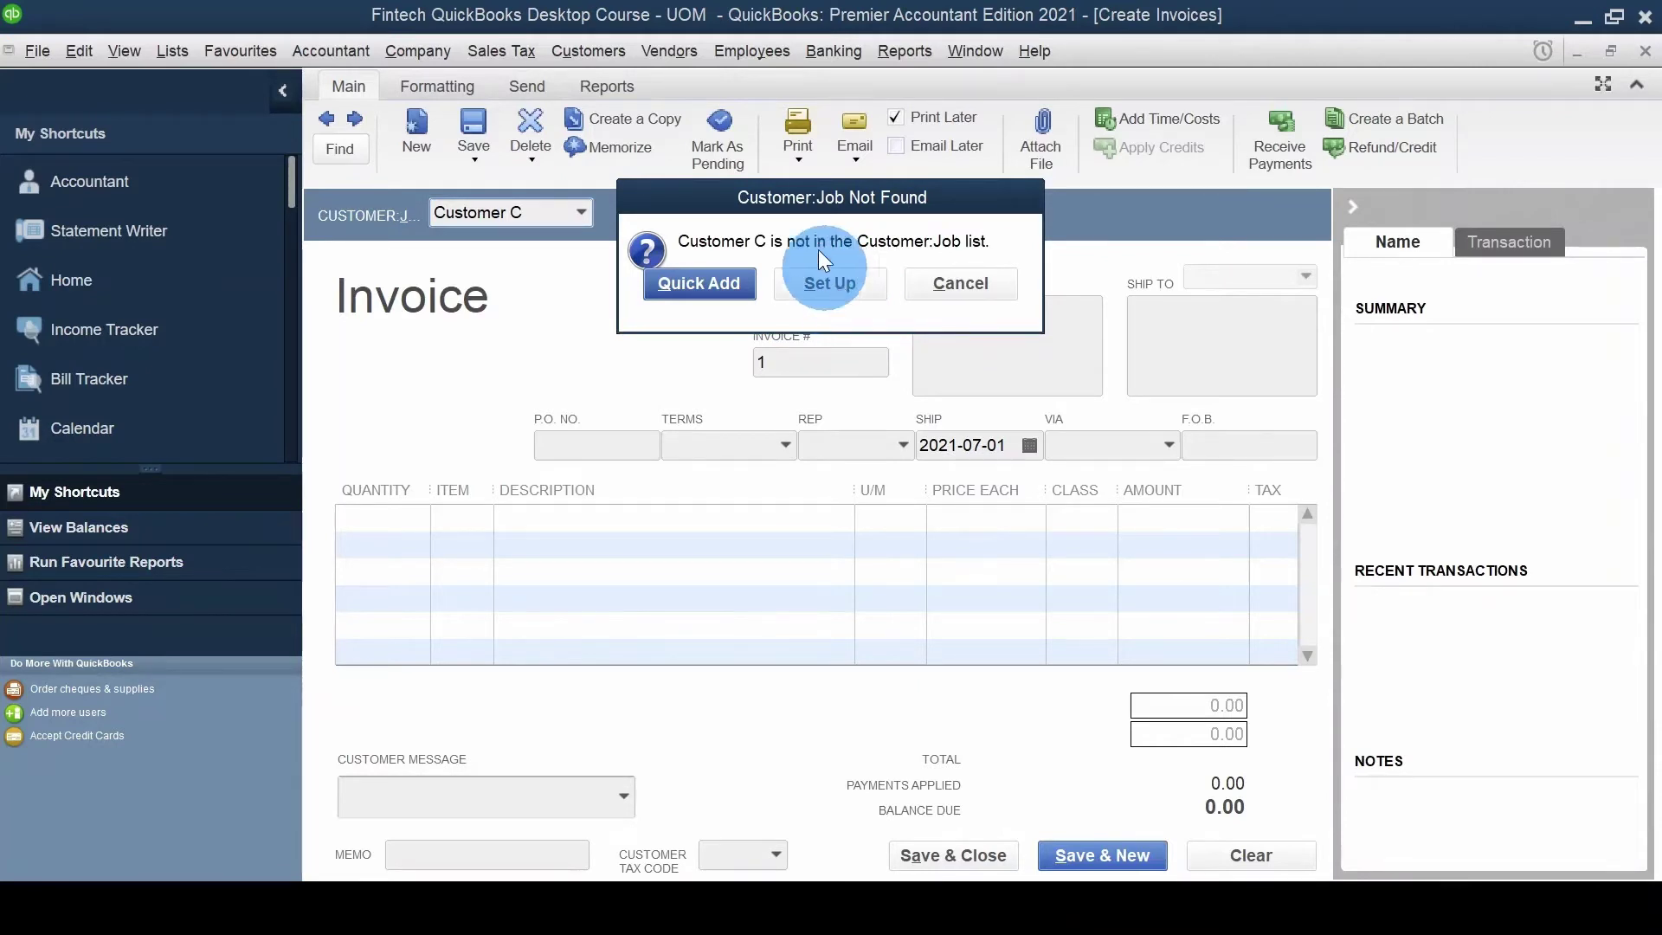
{"action": "left_click", "coordinate": [724, 288]}
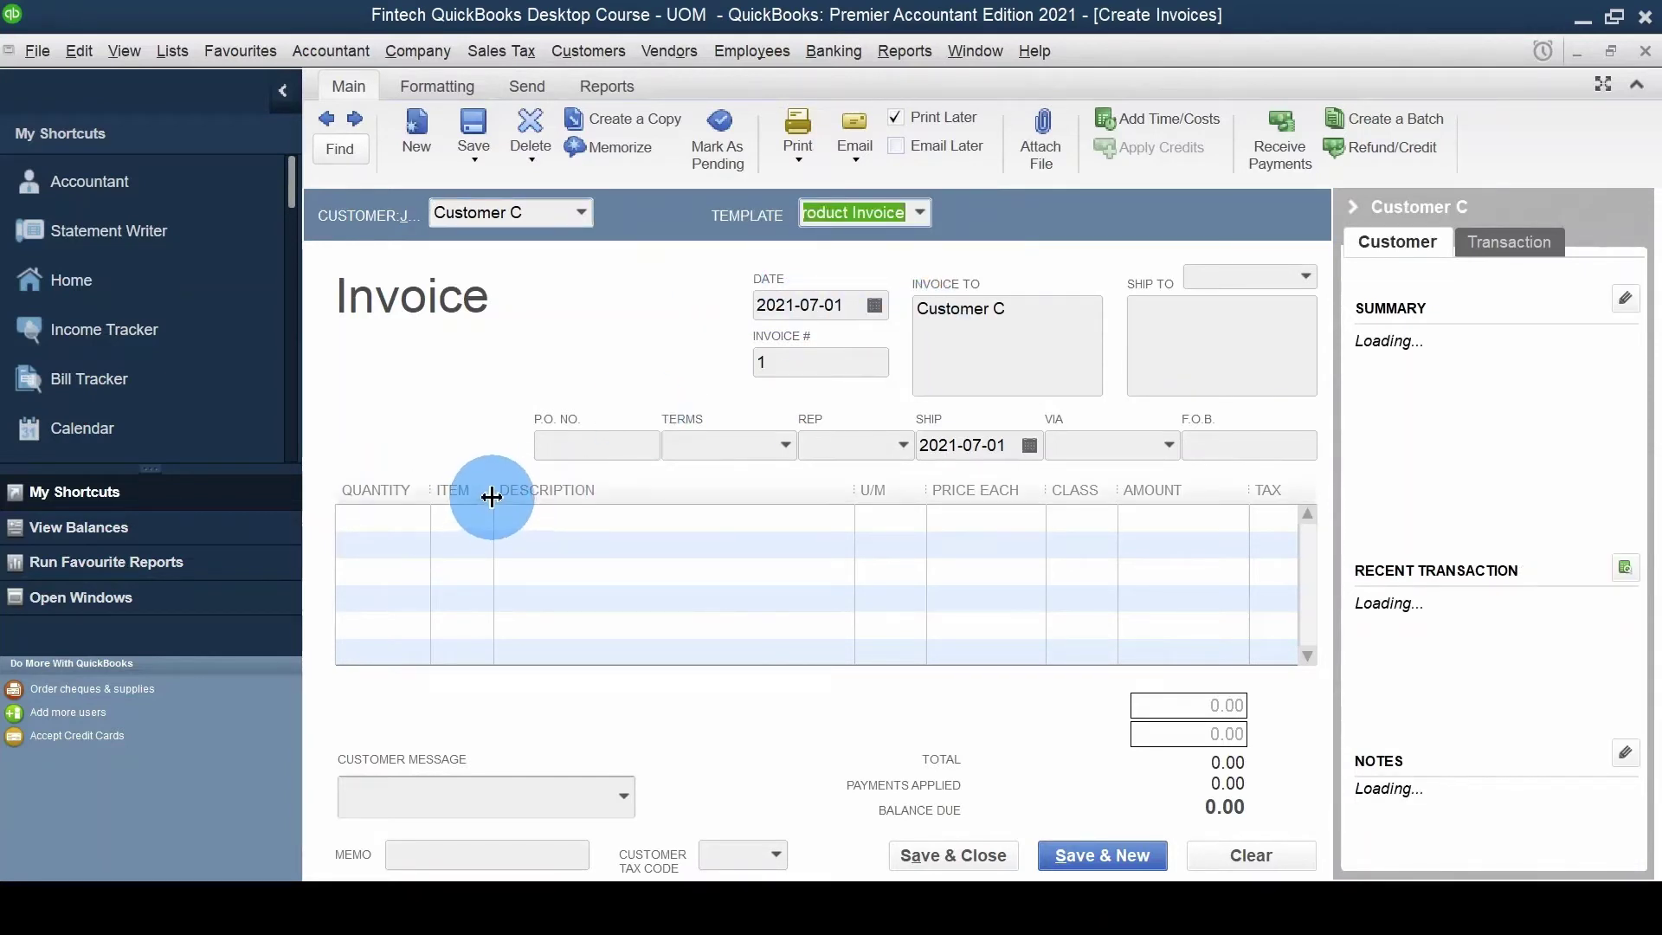
- Add a line for 25 Ball Point Pens to the Customer C invoice, widening the Item column
{"action": "left_click_drag", "start_coordinate": [491, 490], "coordinate": [658, 490]}
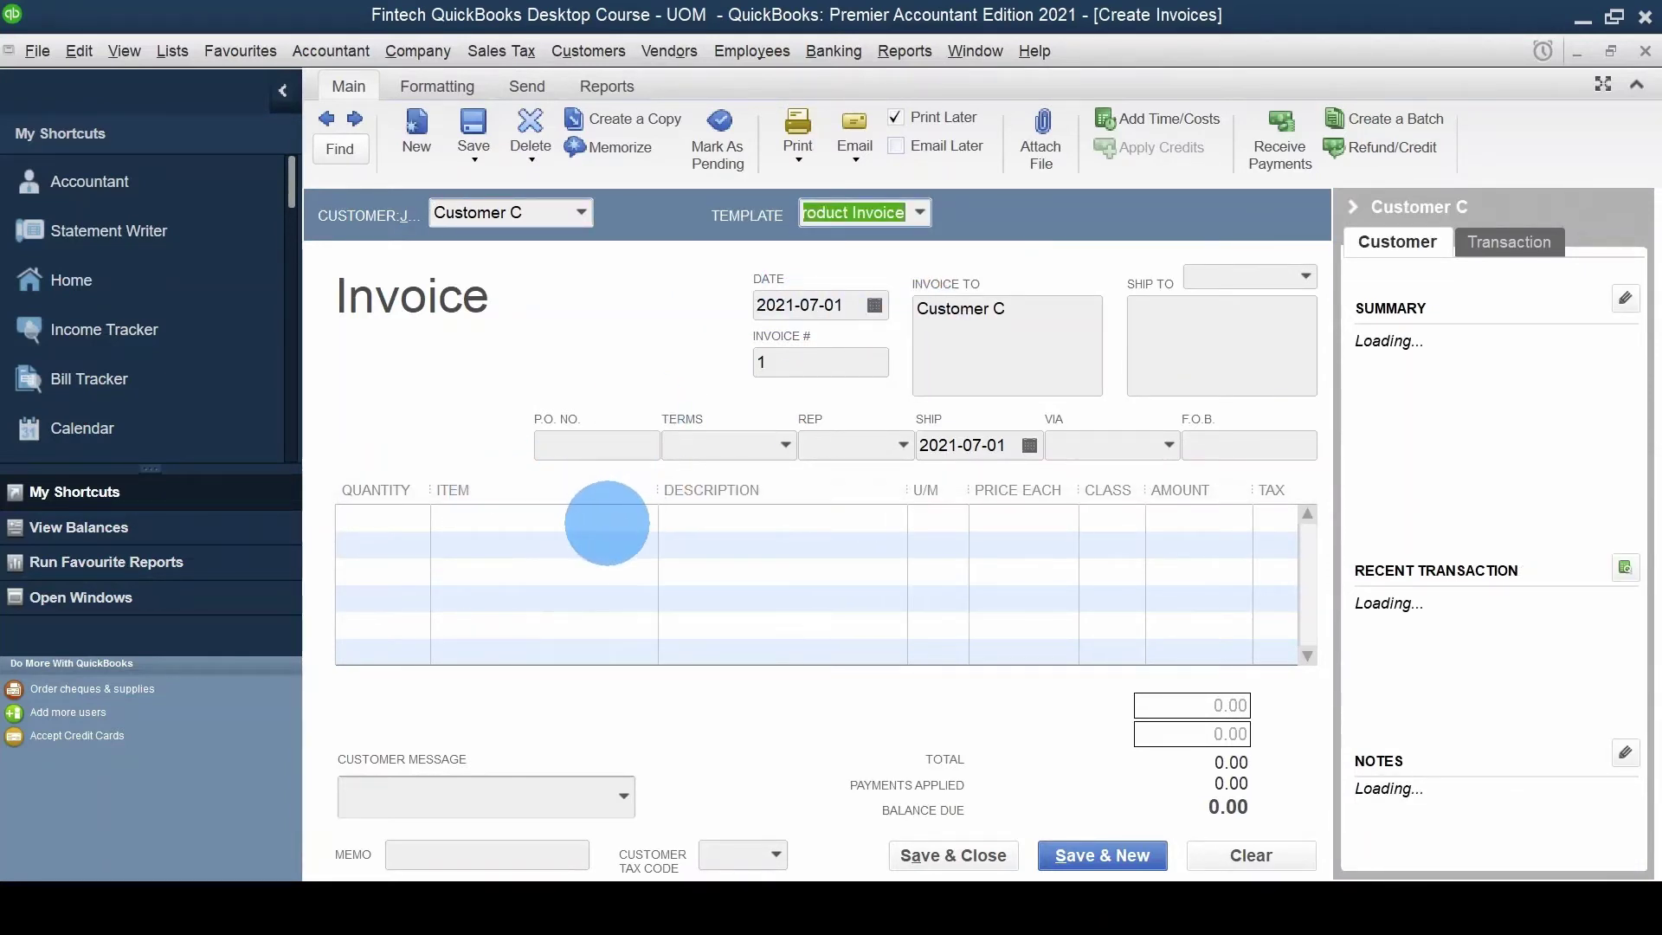
{"action": "left_click", "coordinate": [606, 523]}
{"action": "type", "text": "Ball Point Pen"}
{"action": "key", "text": "Tab"}
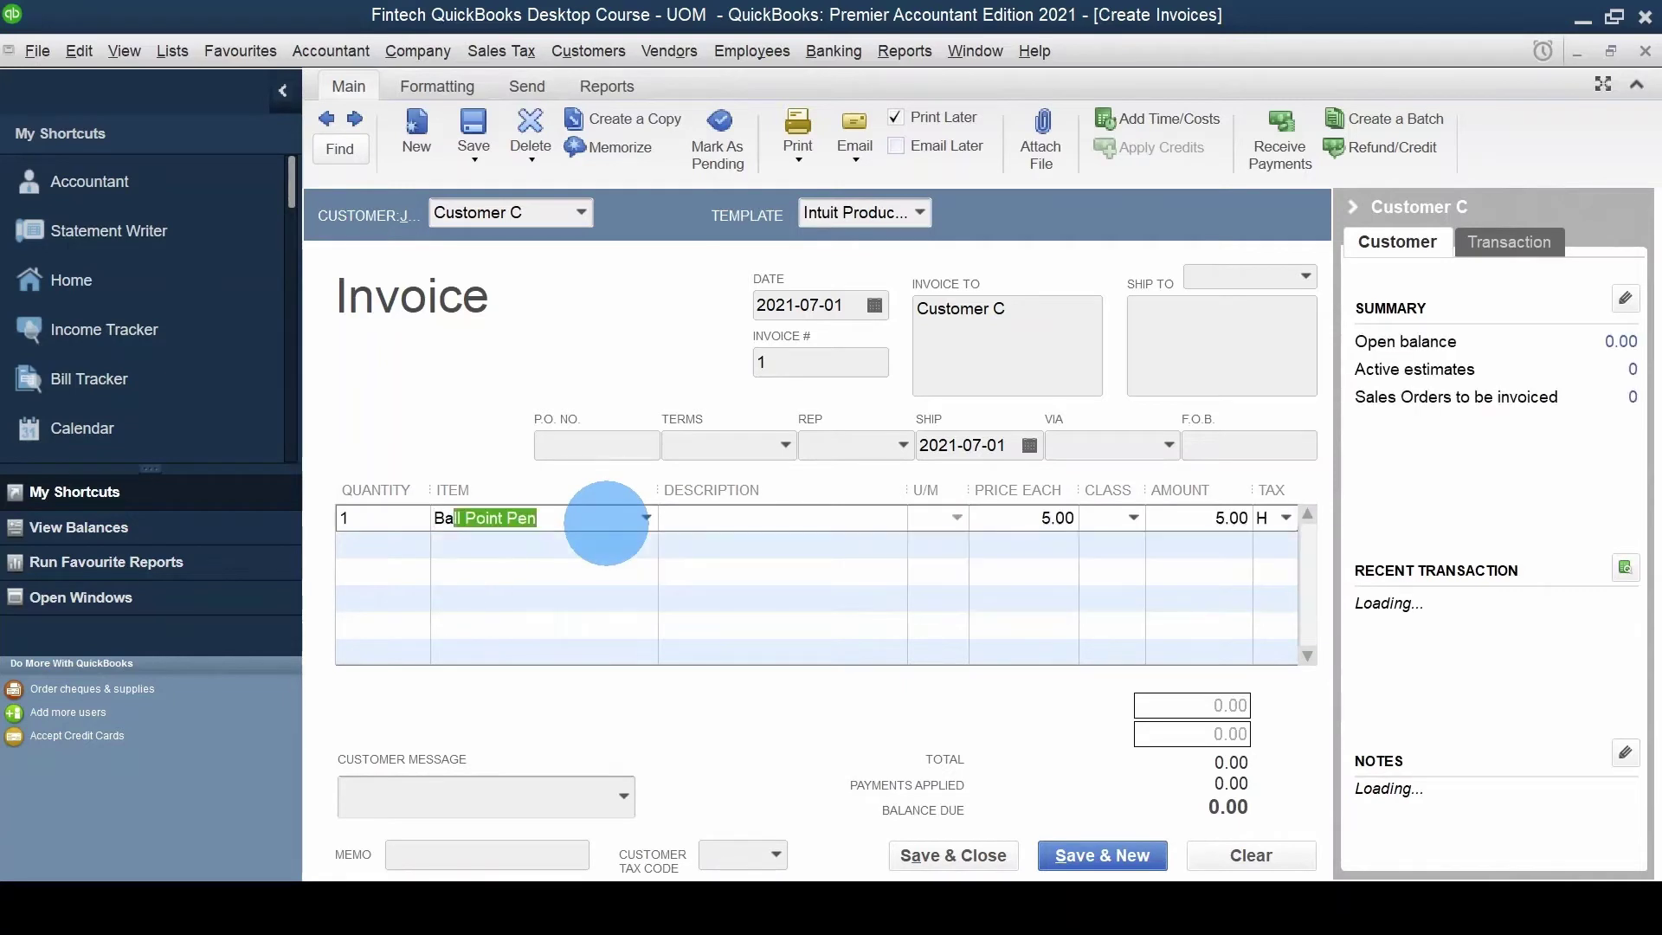
{"action": "key", "text": "shift+Tab"}
{"action": "key", "text": "shift+Tab"}
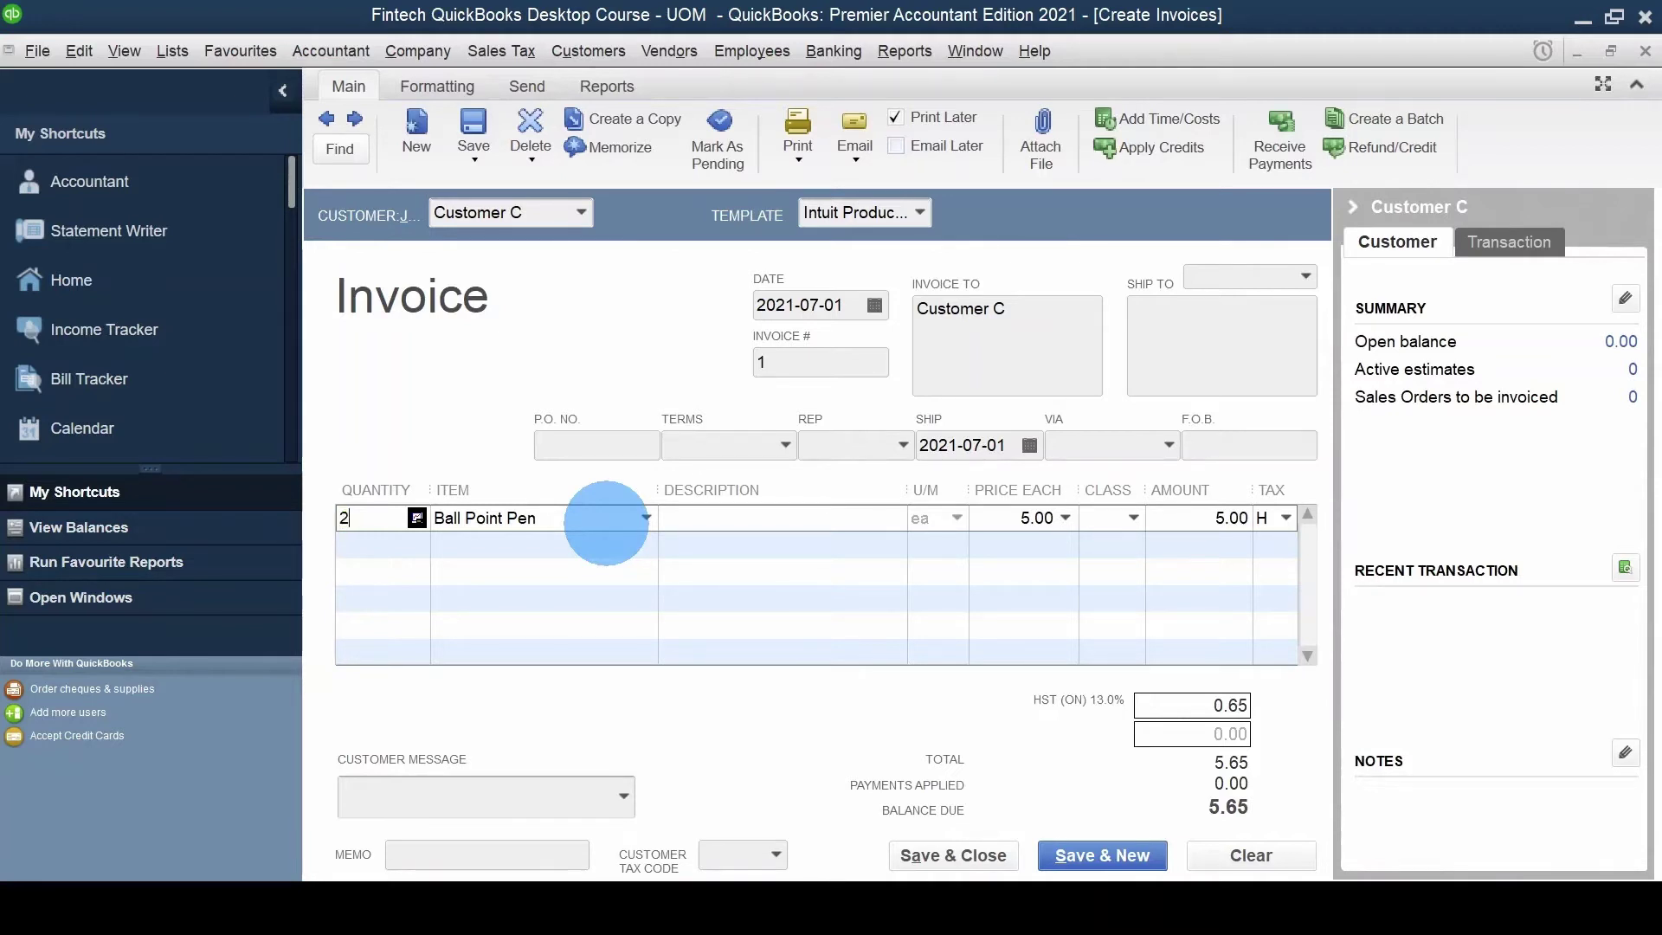
{"action": "key", "text": "Tab"}
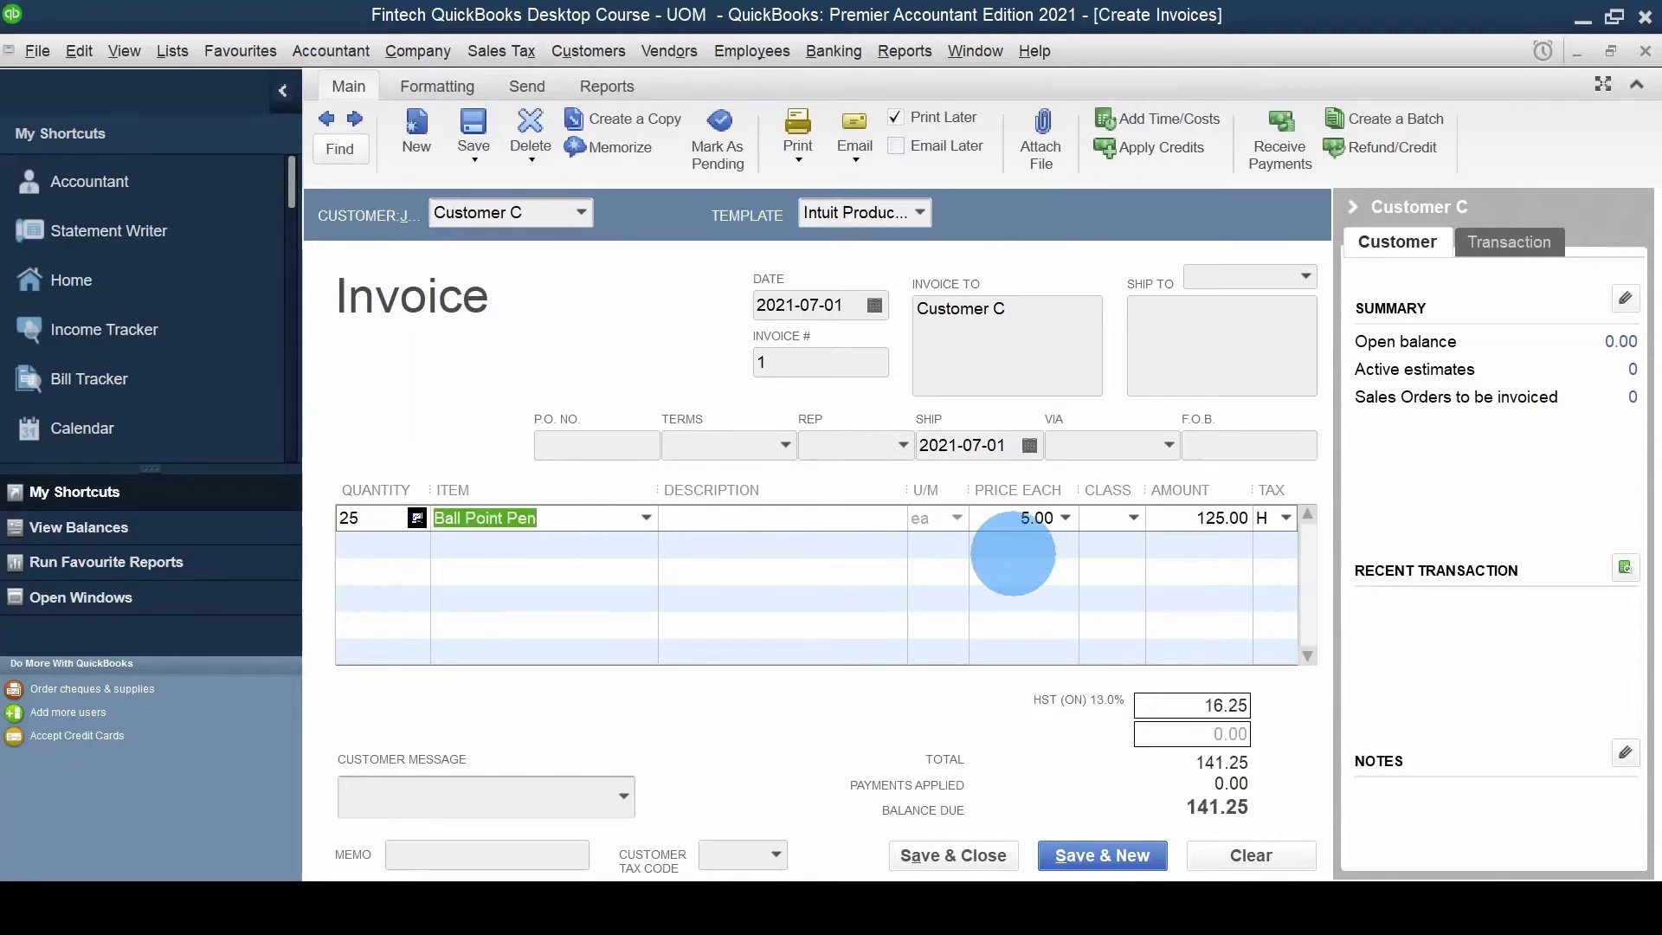
- Leave the pen's price unchanged on the Customer C invoice, and save and close the invoice
{"action": "key", "text": "Tab"}
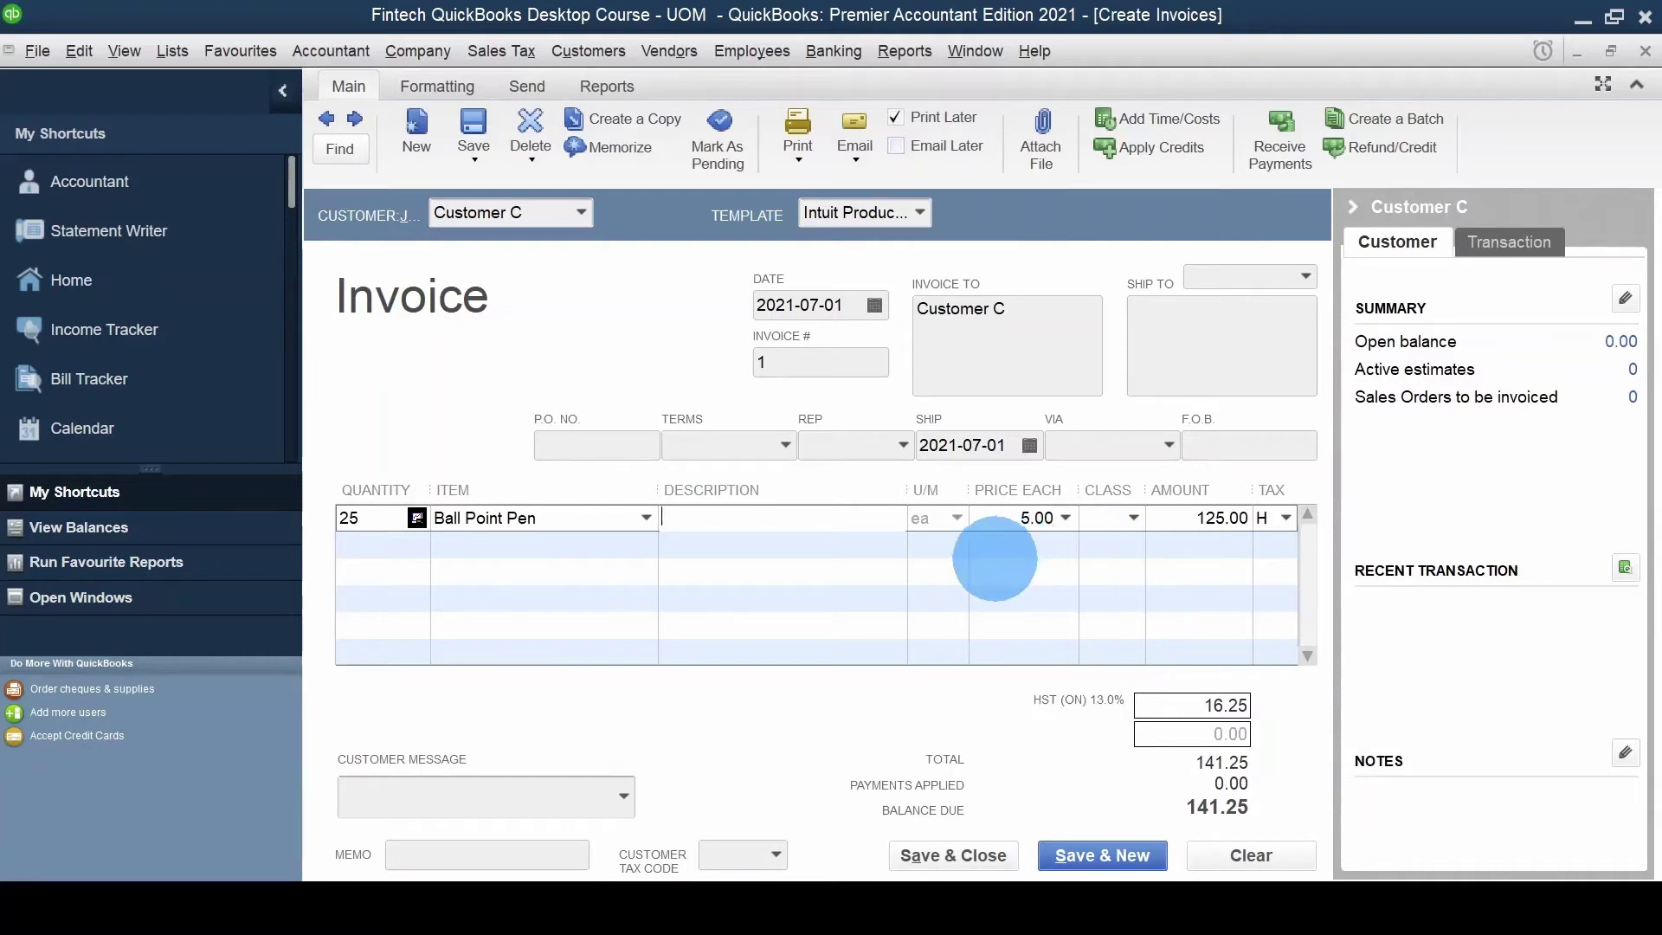
{"action": "left_click", "coordinate": [1025, 518]}
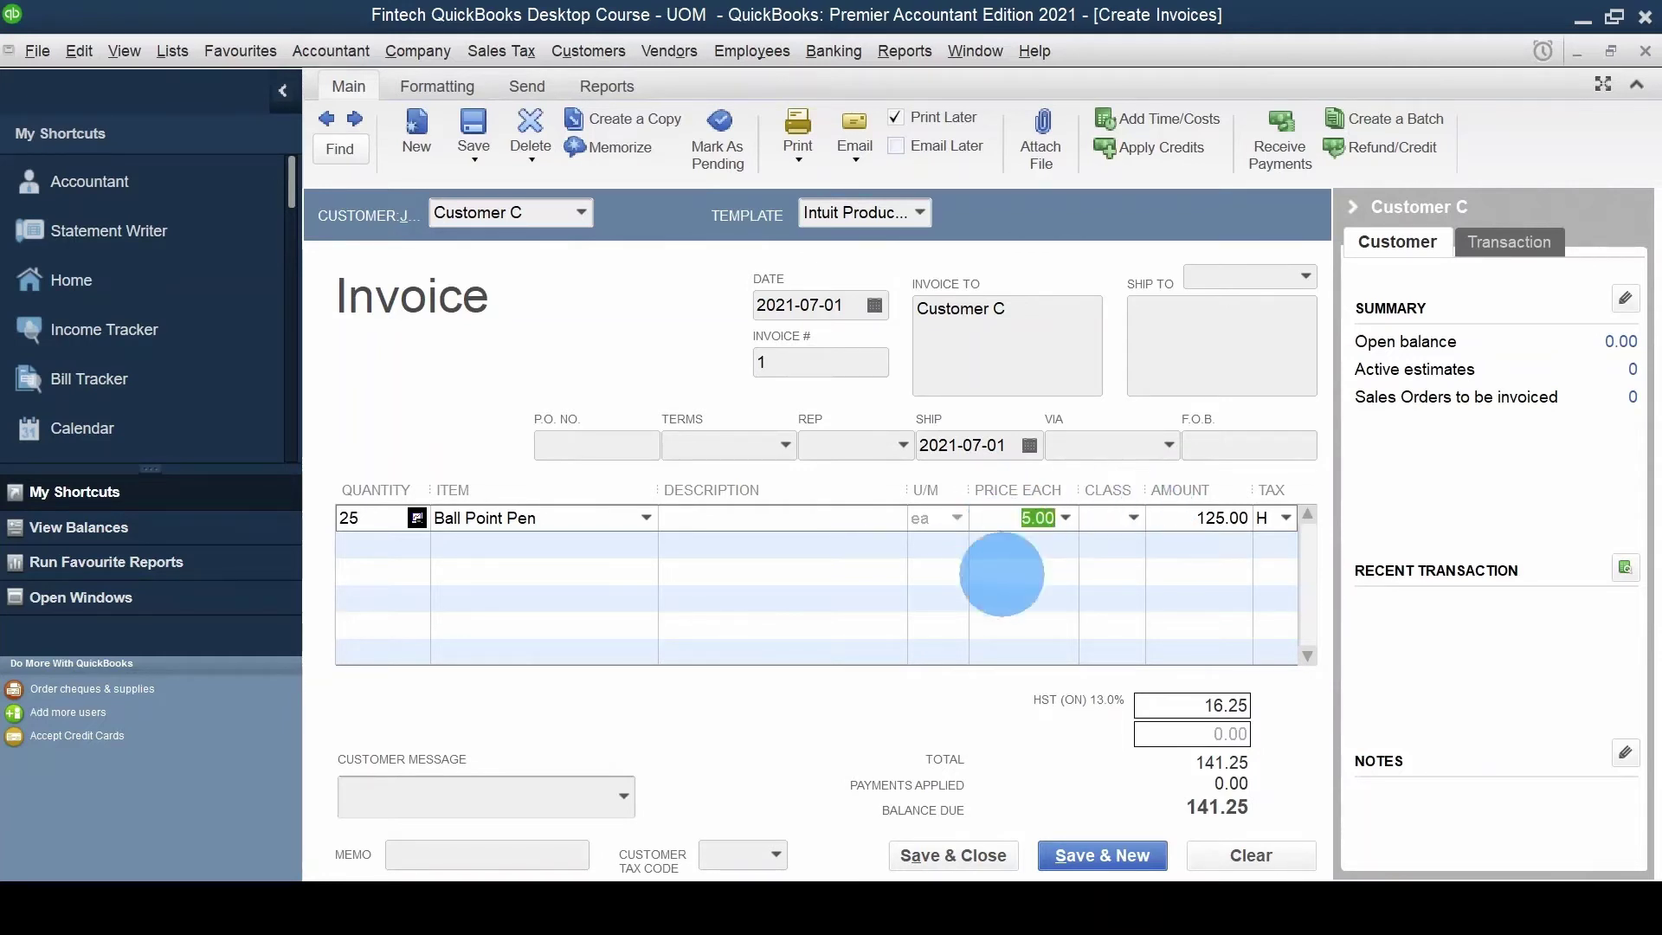
{"action": "left_click", "coordinate": [972, 855]}
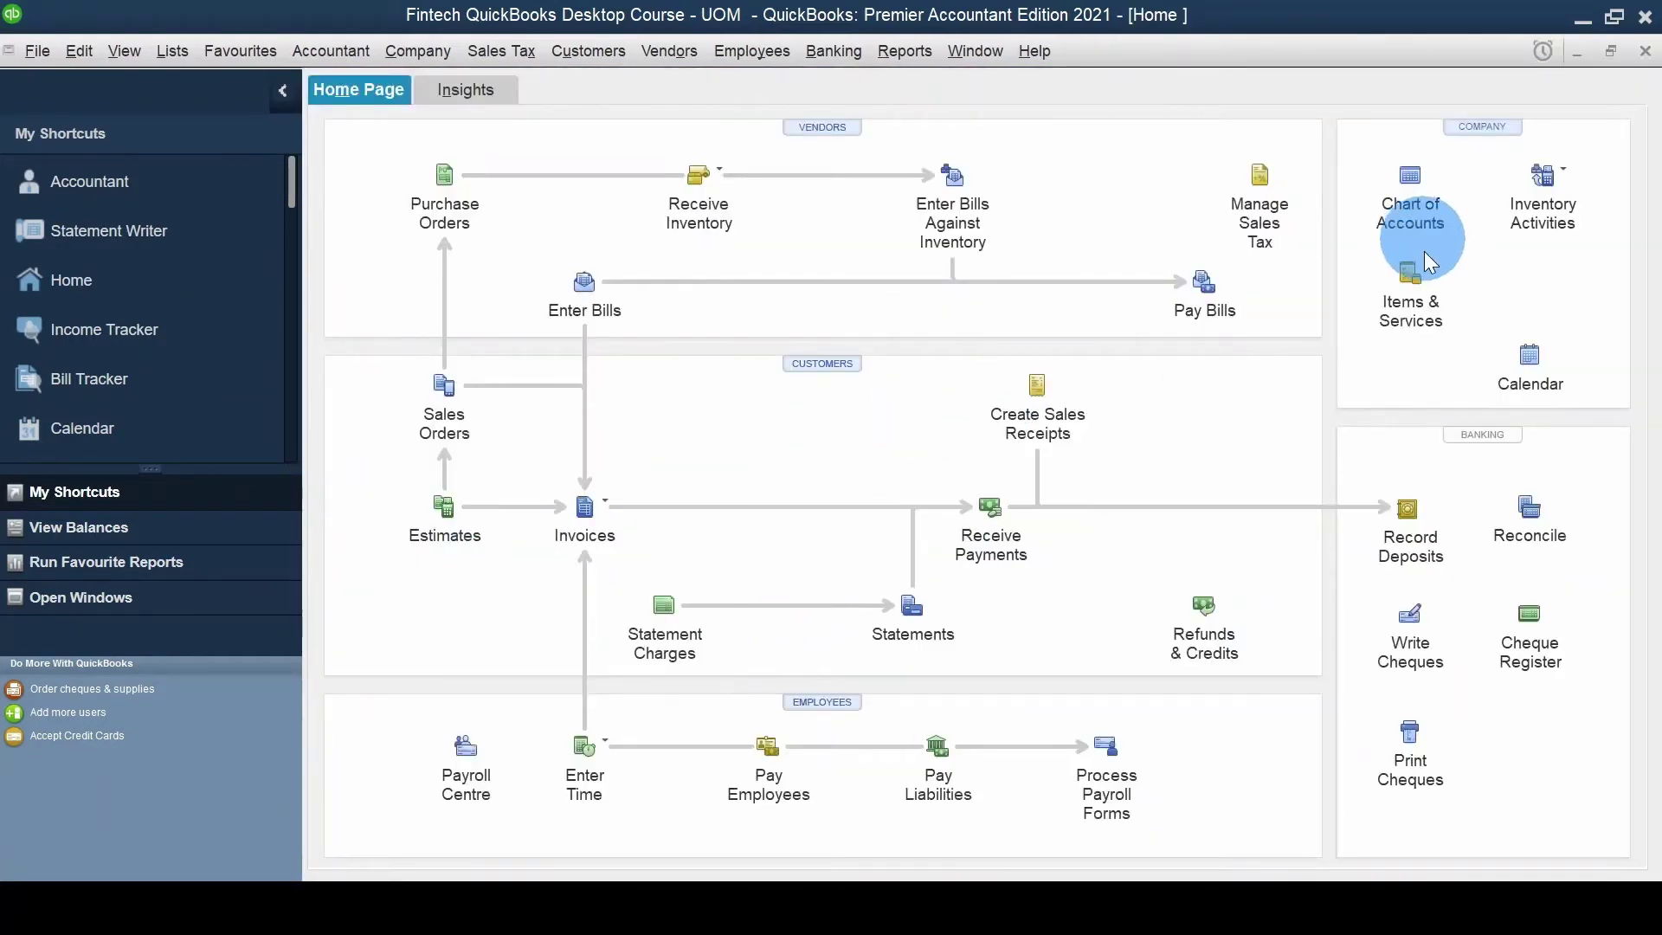
- Check the Ball Point Pen's quantity in the item list and the Inventory Stock Status by Item report, widening the report's item column
{"action": "left_click", "coordinate": [156, 611]}
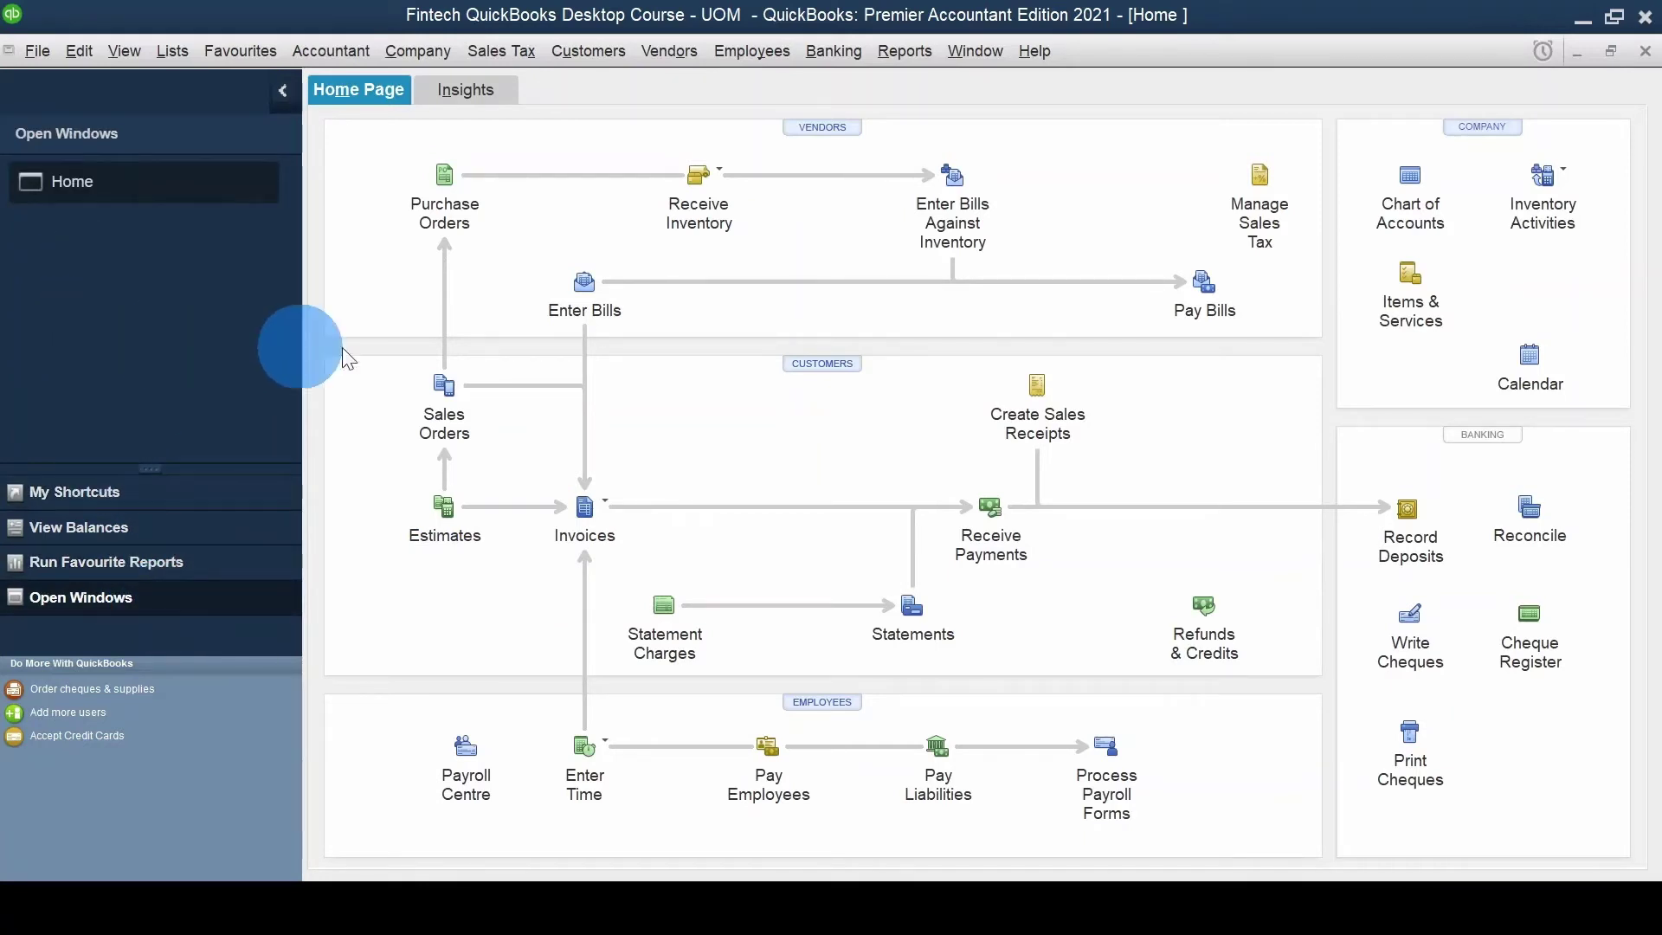
{"action": "left_click", "coordinate": [1426, 307]}
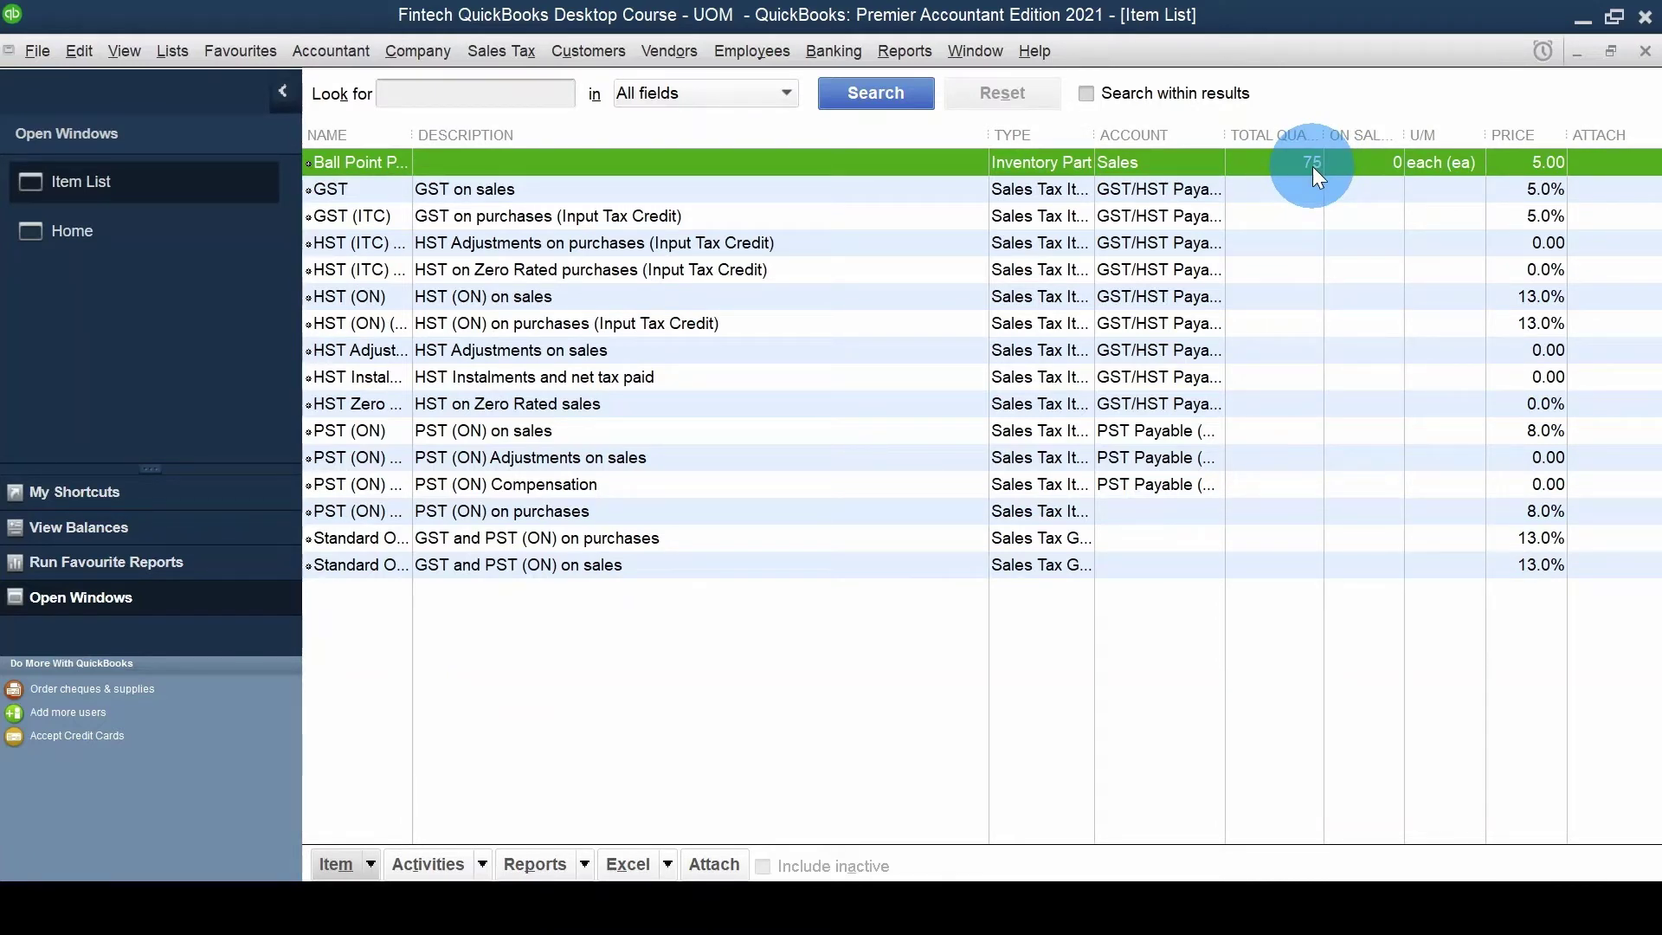
{"action": "key", "text": "alt+r"}
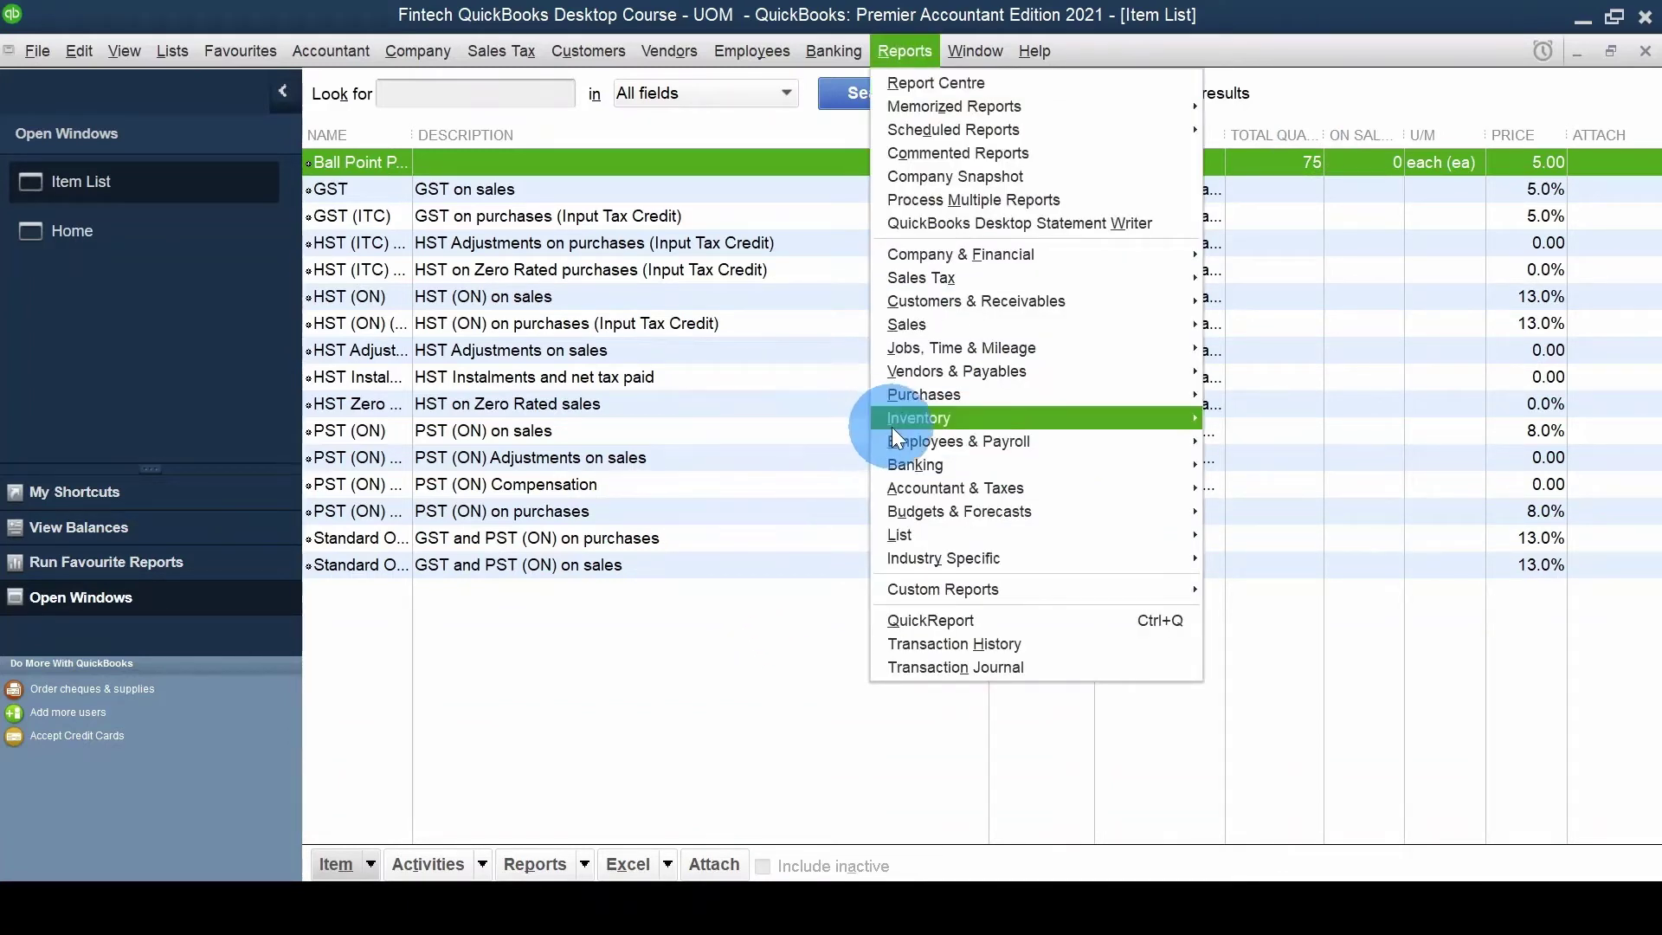
{"action": "mouse_move", "coordinate": [904, 430]}
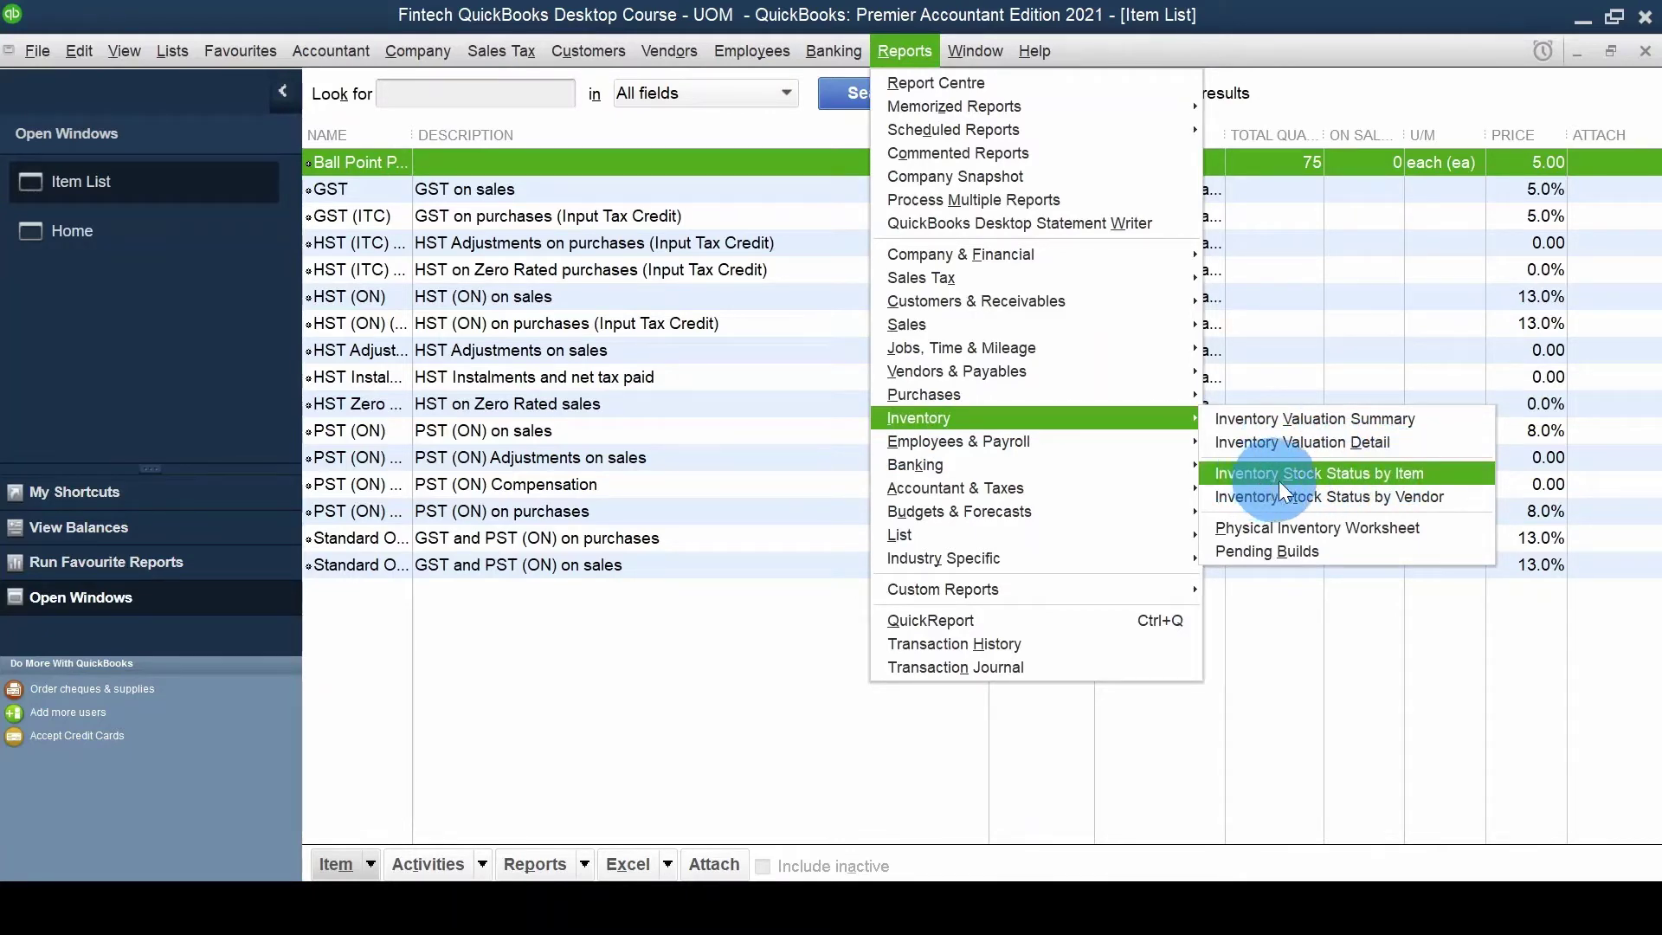
{"action": "left_click", "coordinate": [1406, 472]}
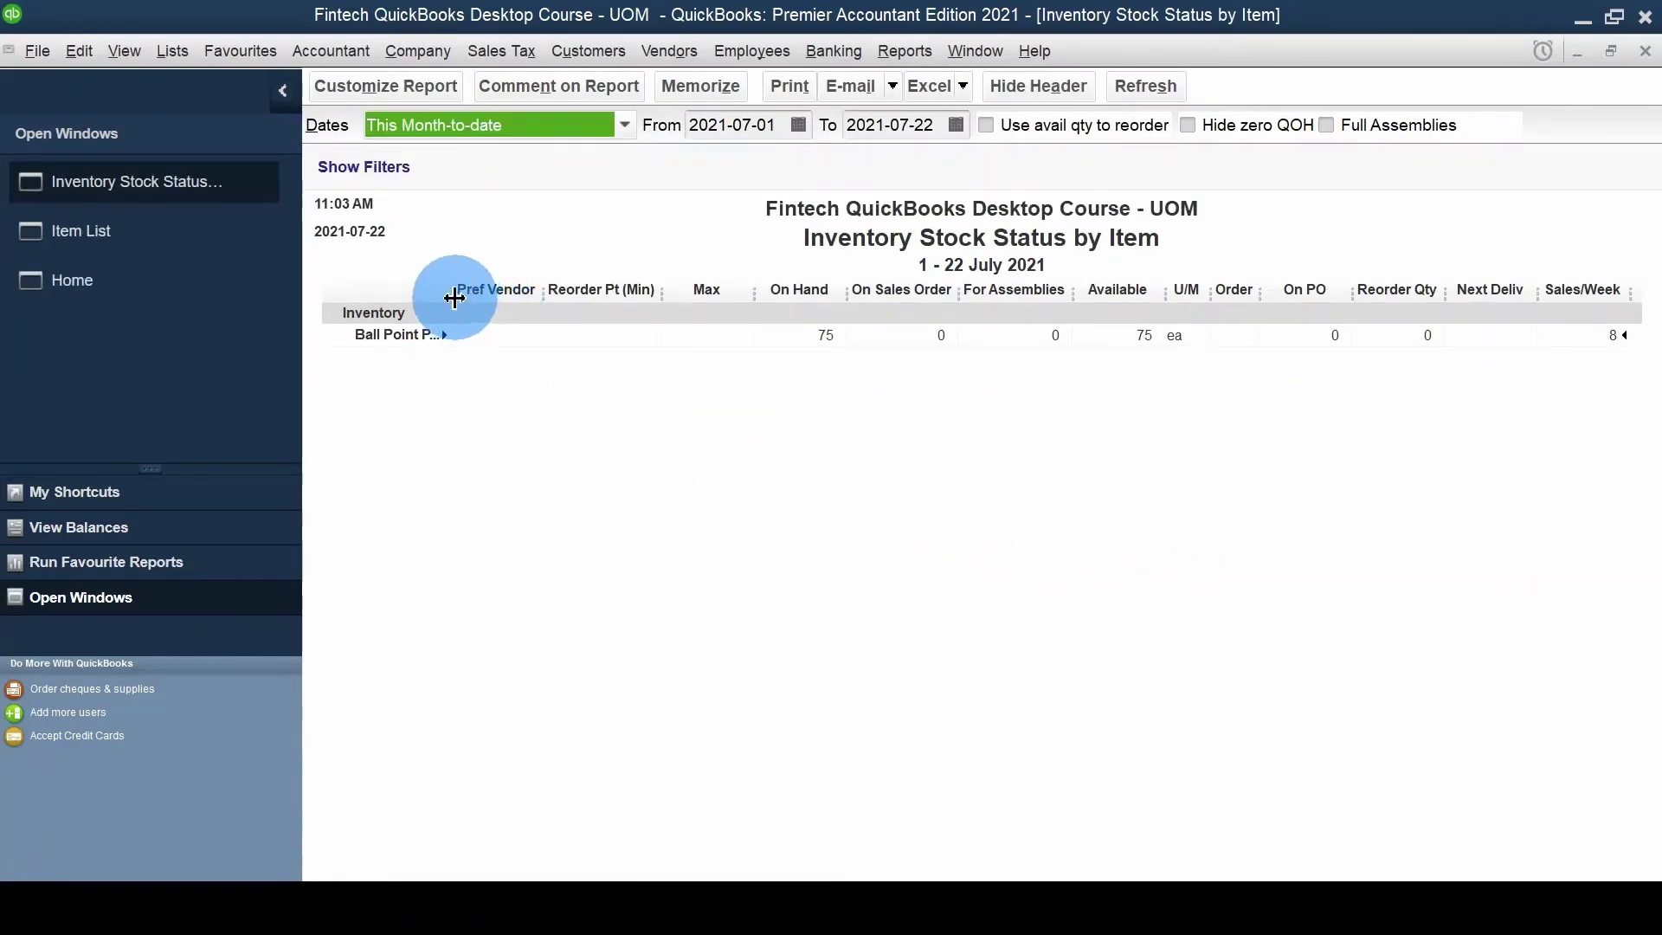
{"action": "left_click_drag", "start_coordinate": [453, 298], "coordinate": [490, 285]}
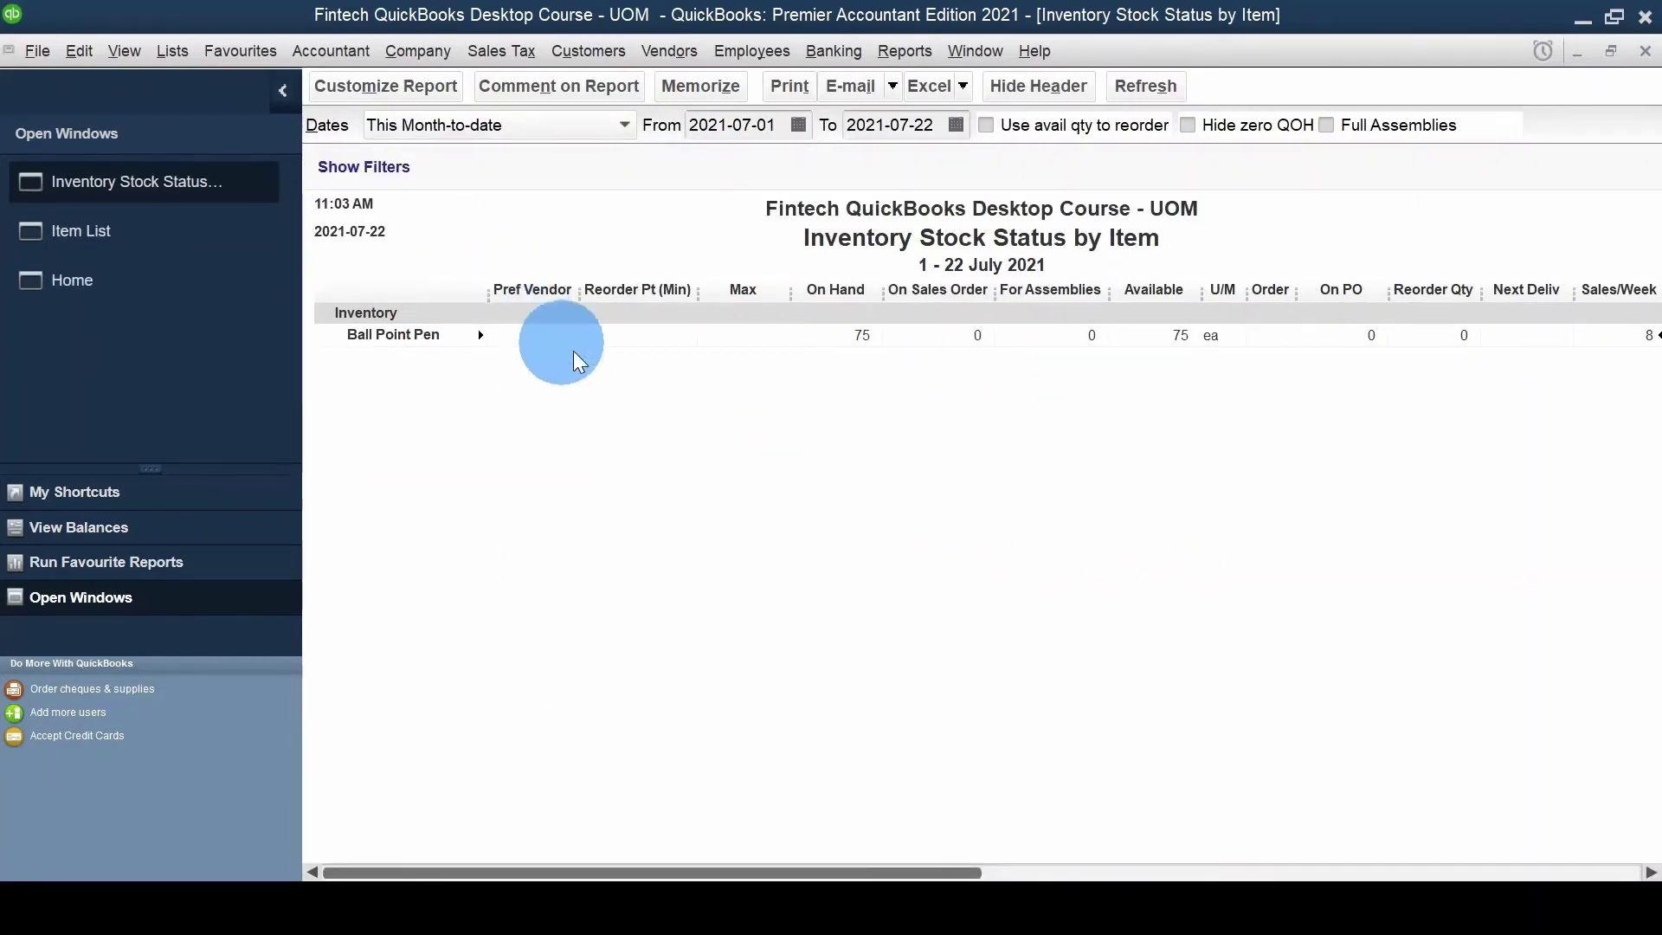
- Examine the transactions behind the Ball Point Pen's on-hand quantity, and return to the home page
{"action": "double_click", "coordinate": [859, 337]}
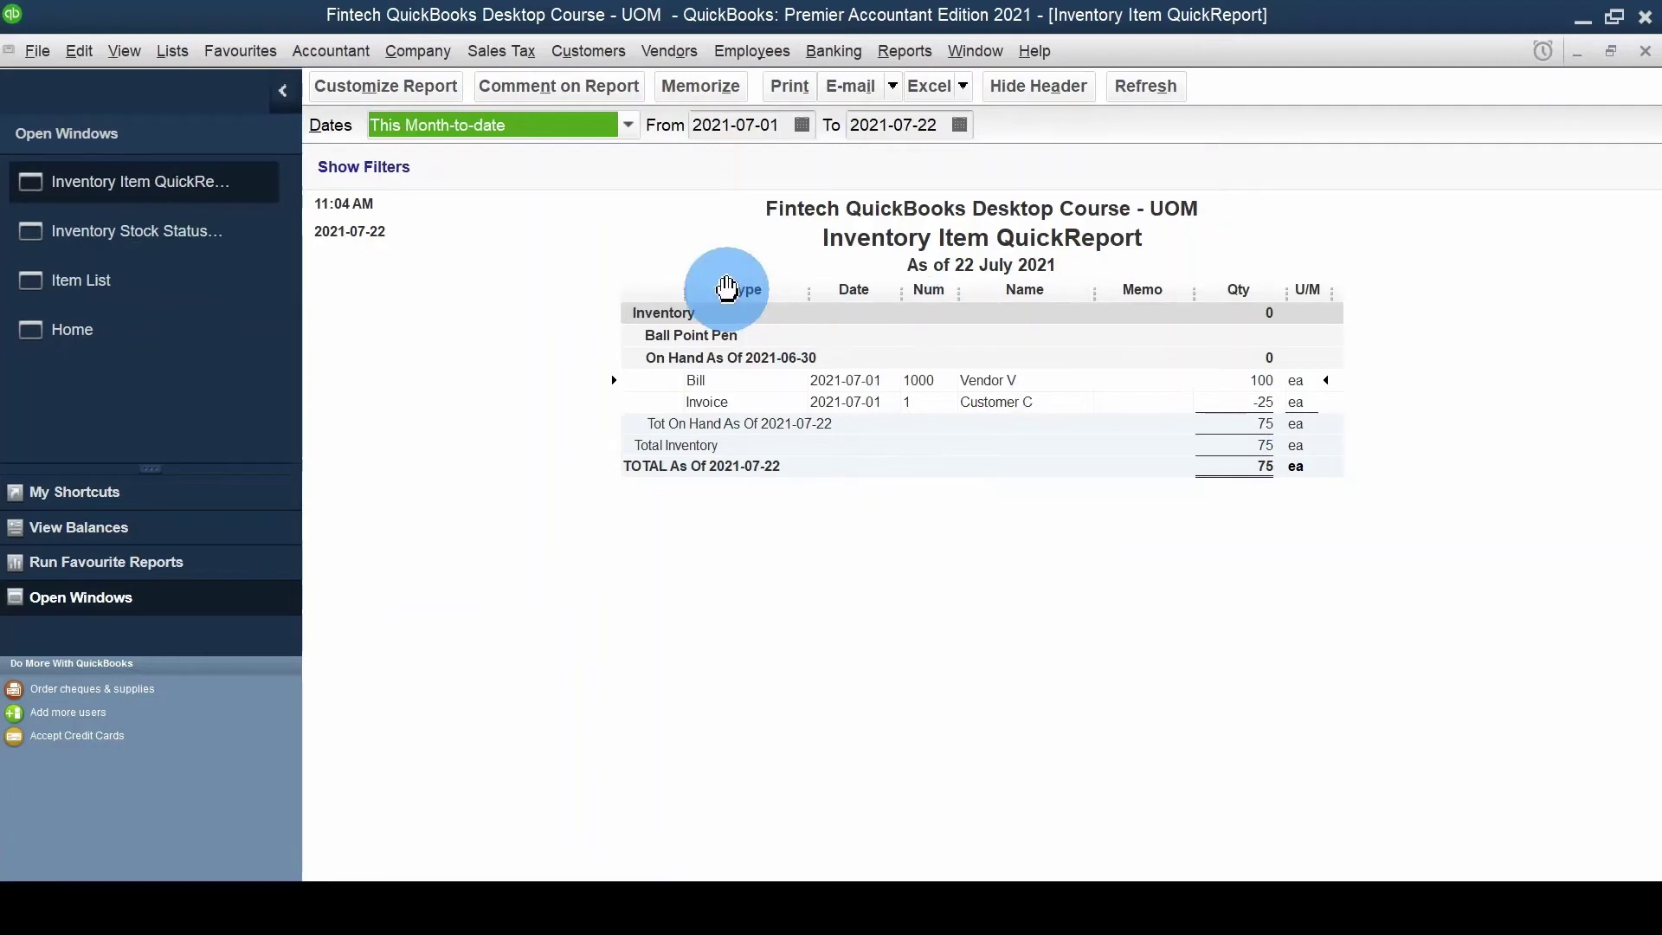
{"action": "key", "text": "Escape"}
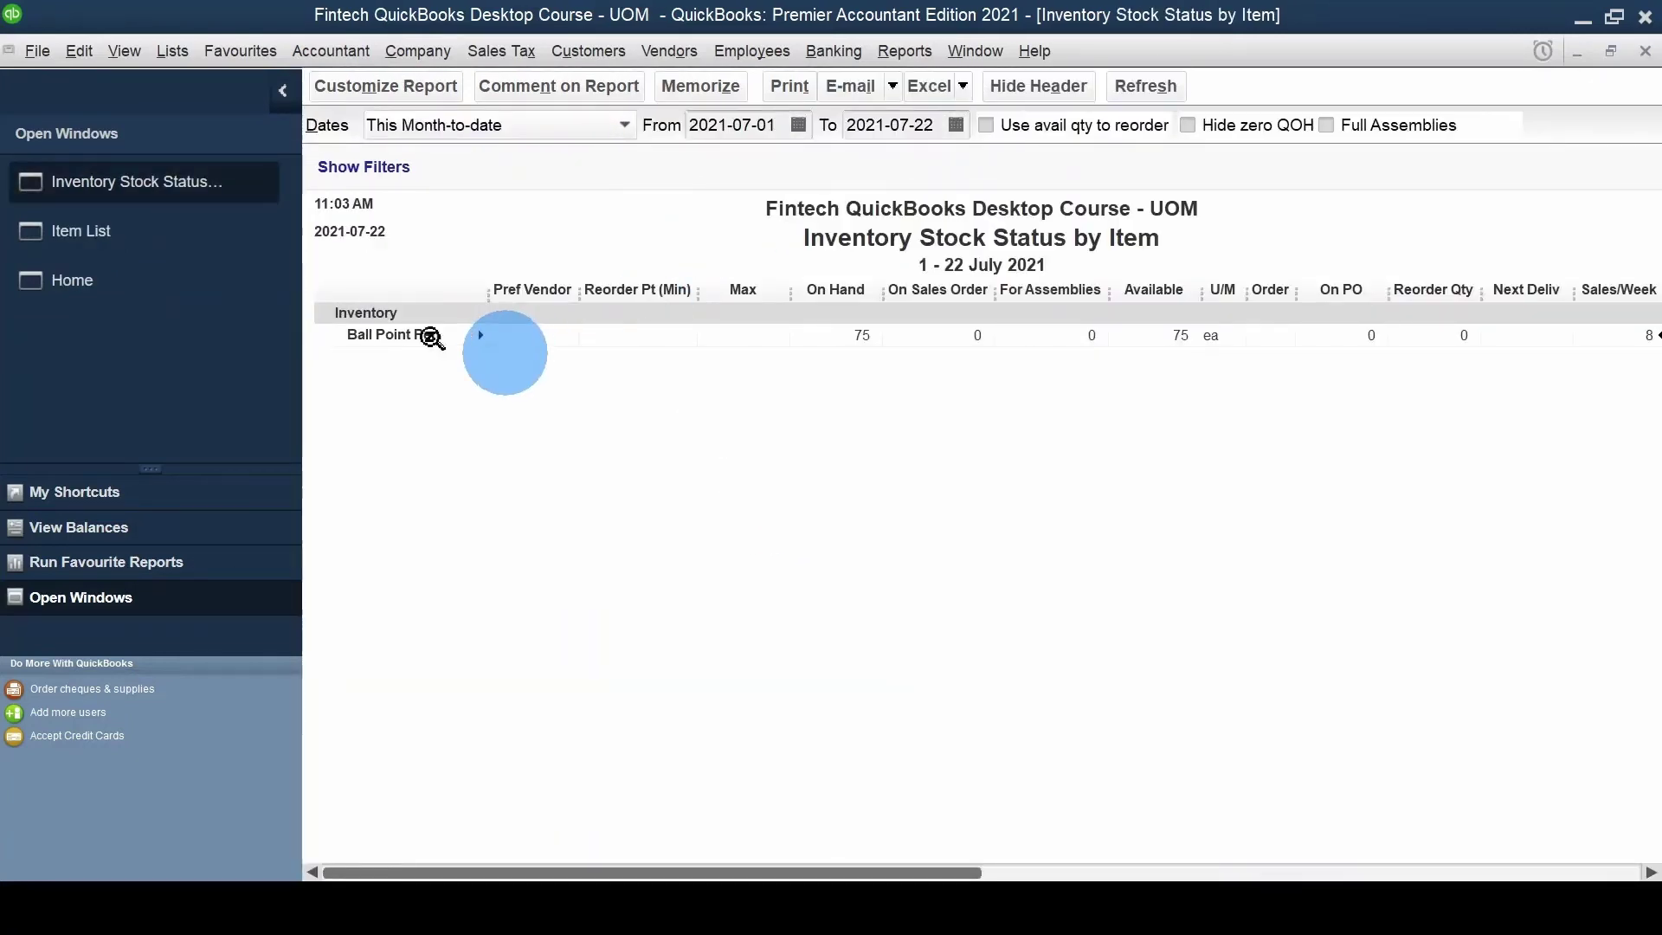
{"action": "left_click", "coordinate": [156, 294]}
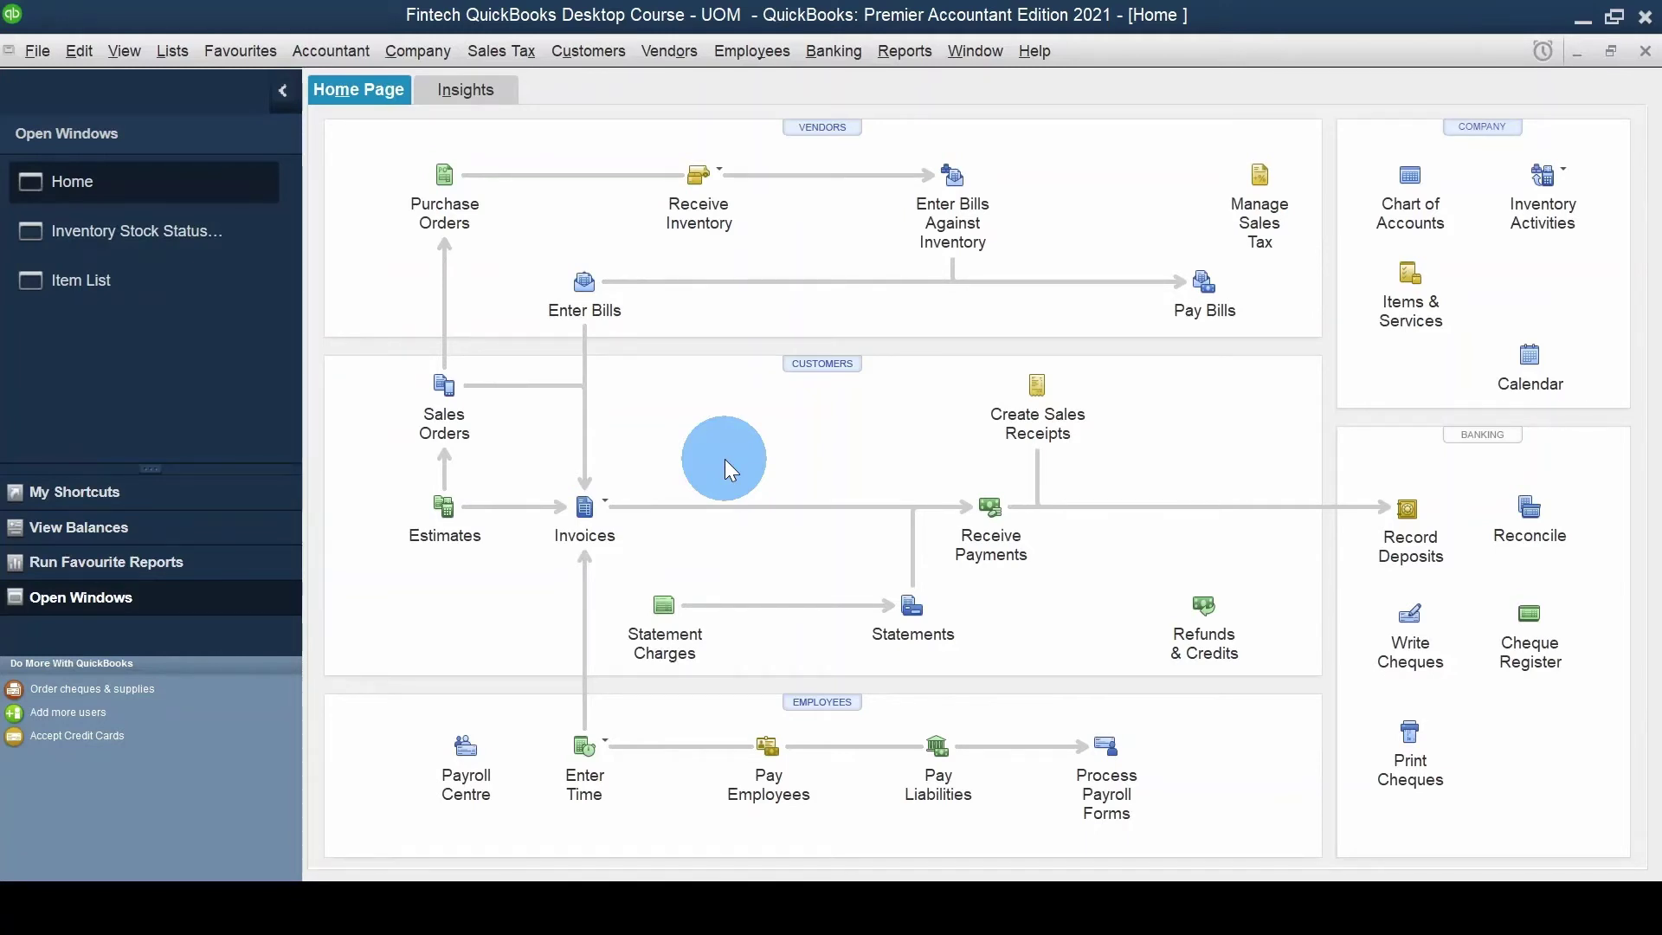
- Change the company's unit of measure preference for items and inventory to Multiple U/M Per Item, accepting the closing of all open windows
{"action": "key", "text": "alt+e"}
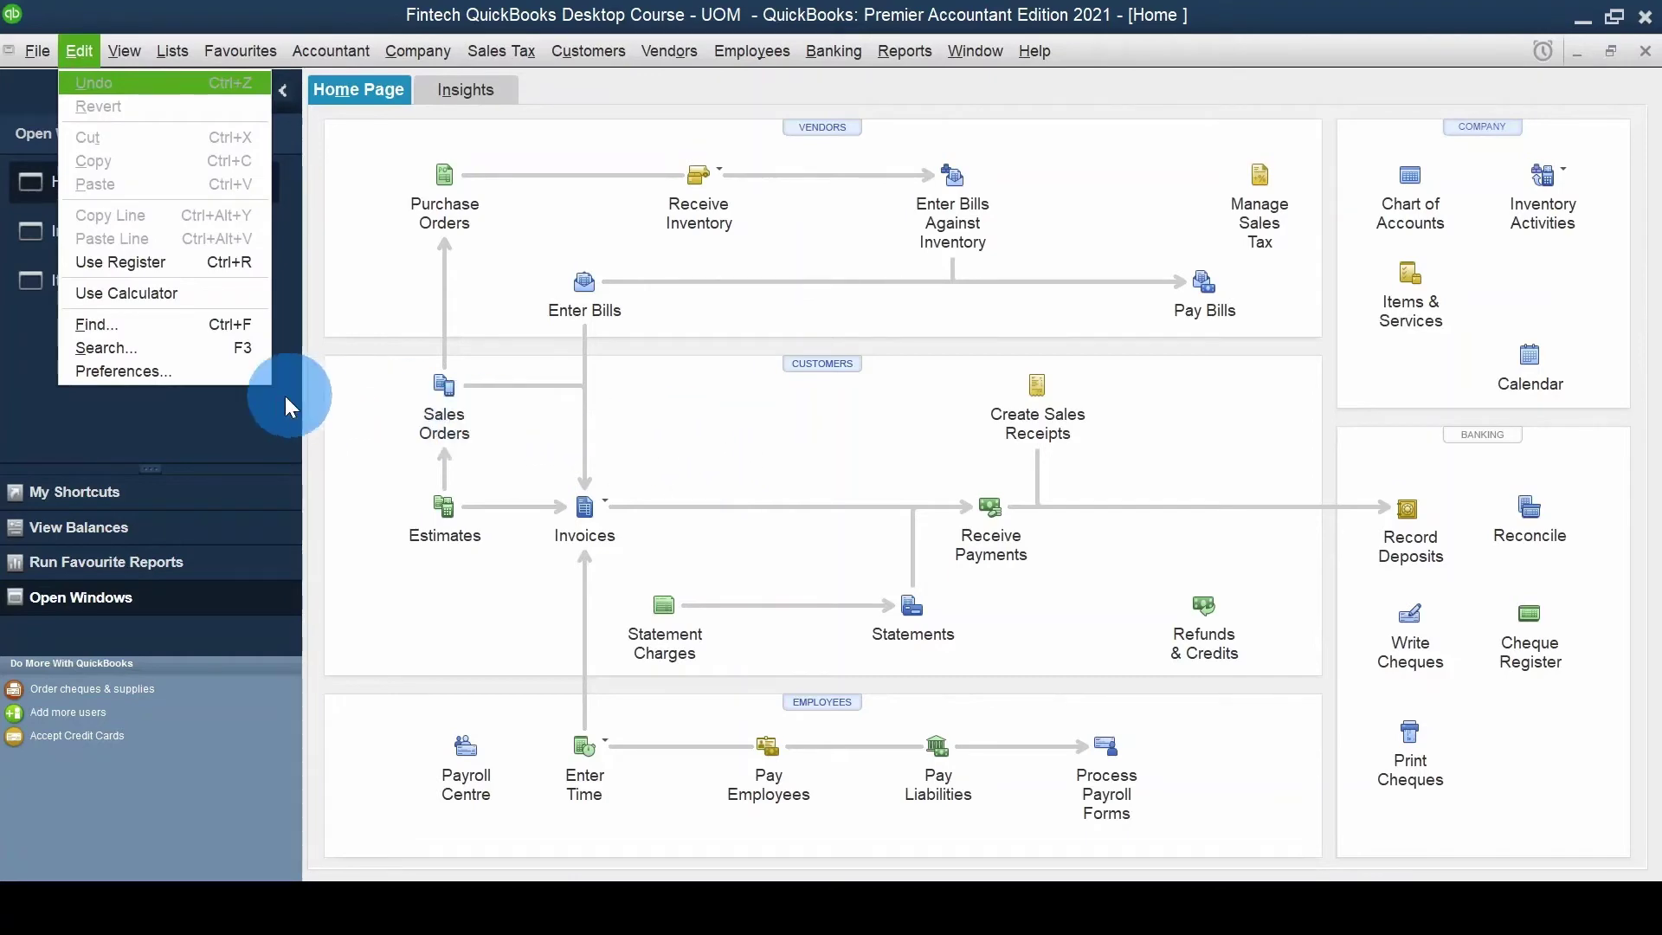
{"action": "left_click", "coordinate": [248, 372]}
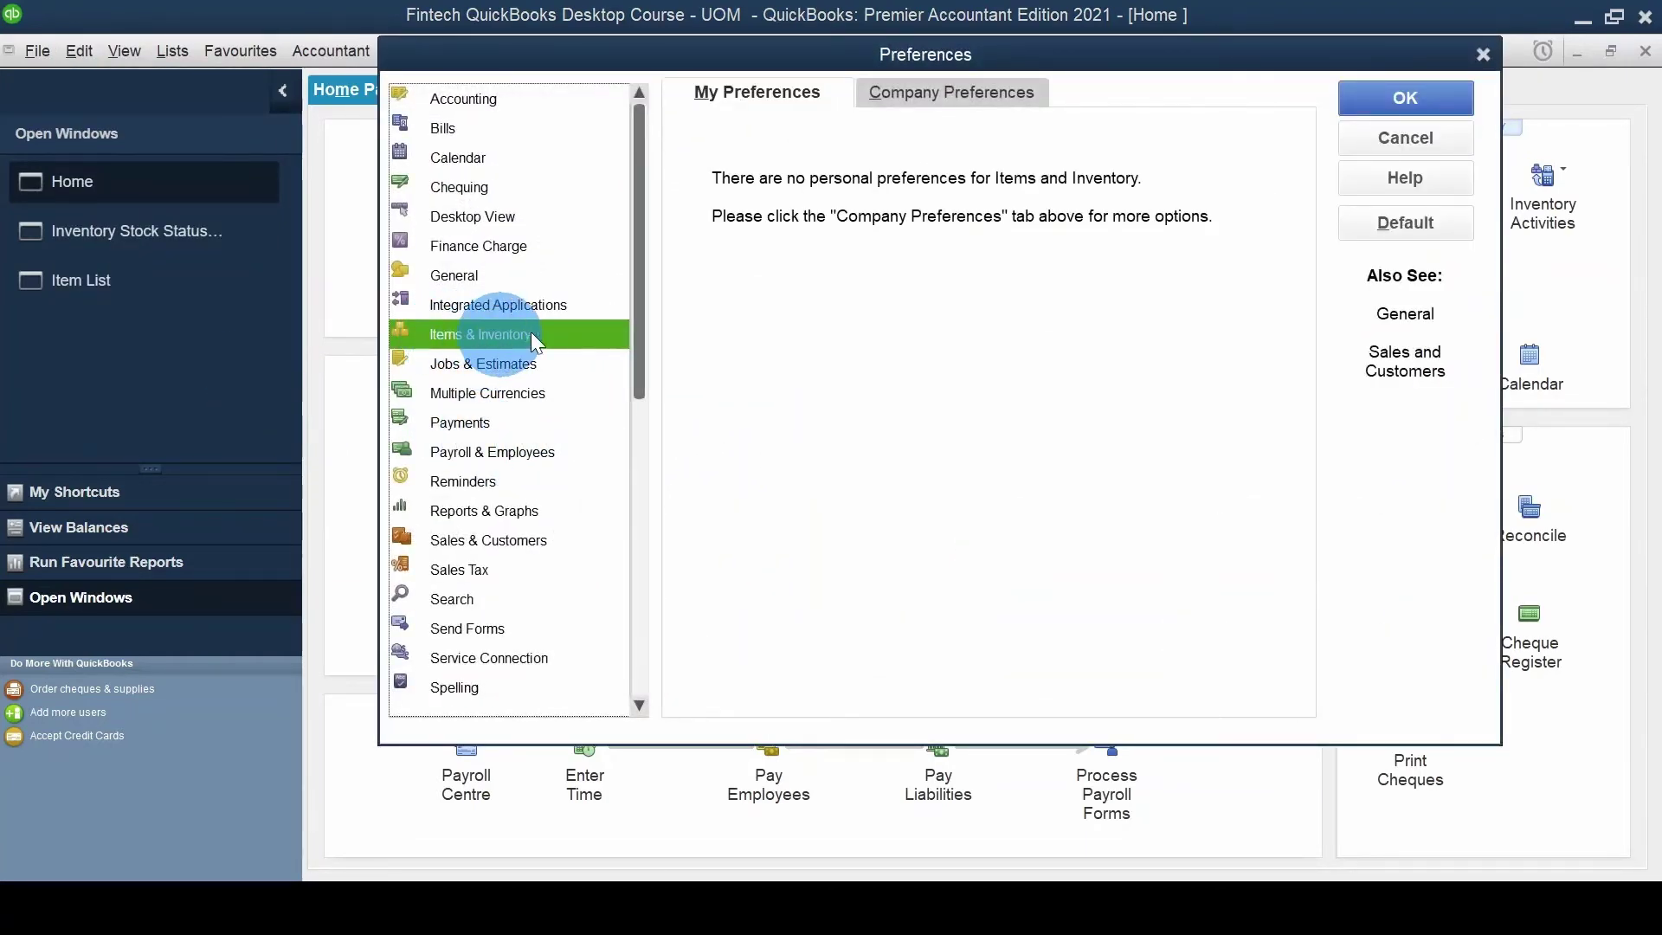
{"action": "left_click", "coordinate": [916, 97]}
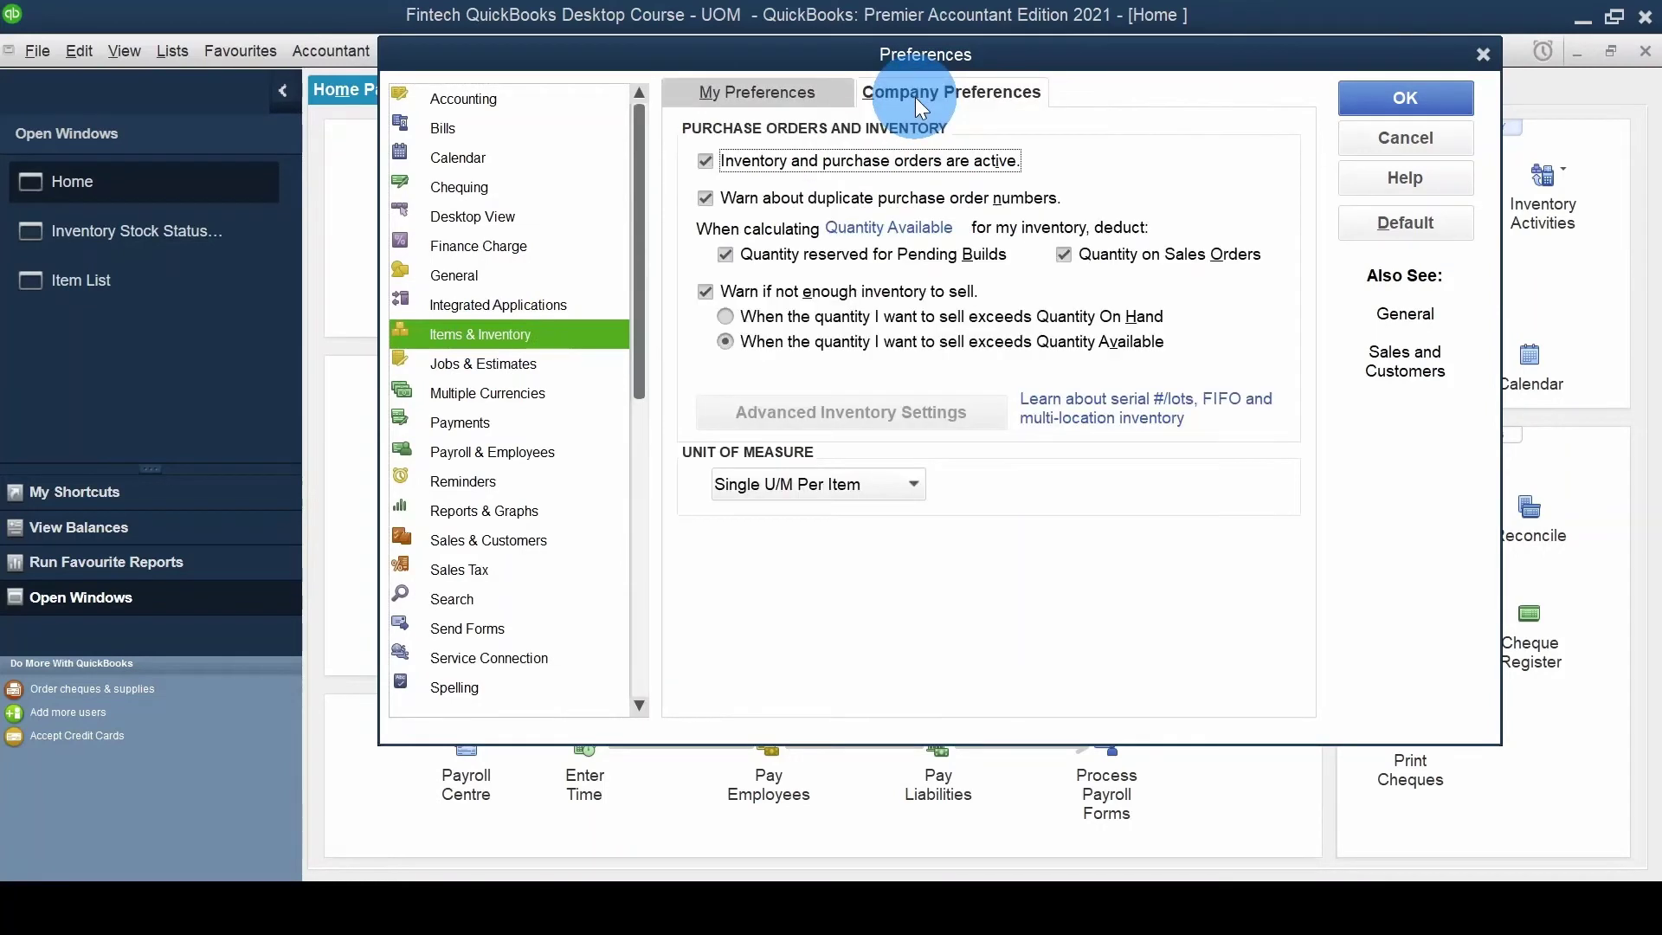
{"action": "left_click", "coordinate": [916, 486]}
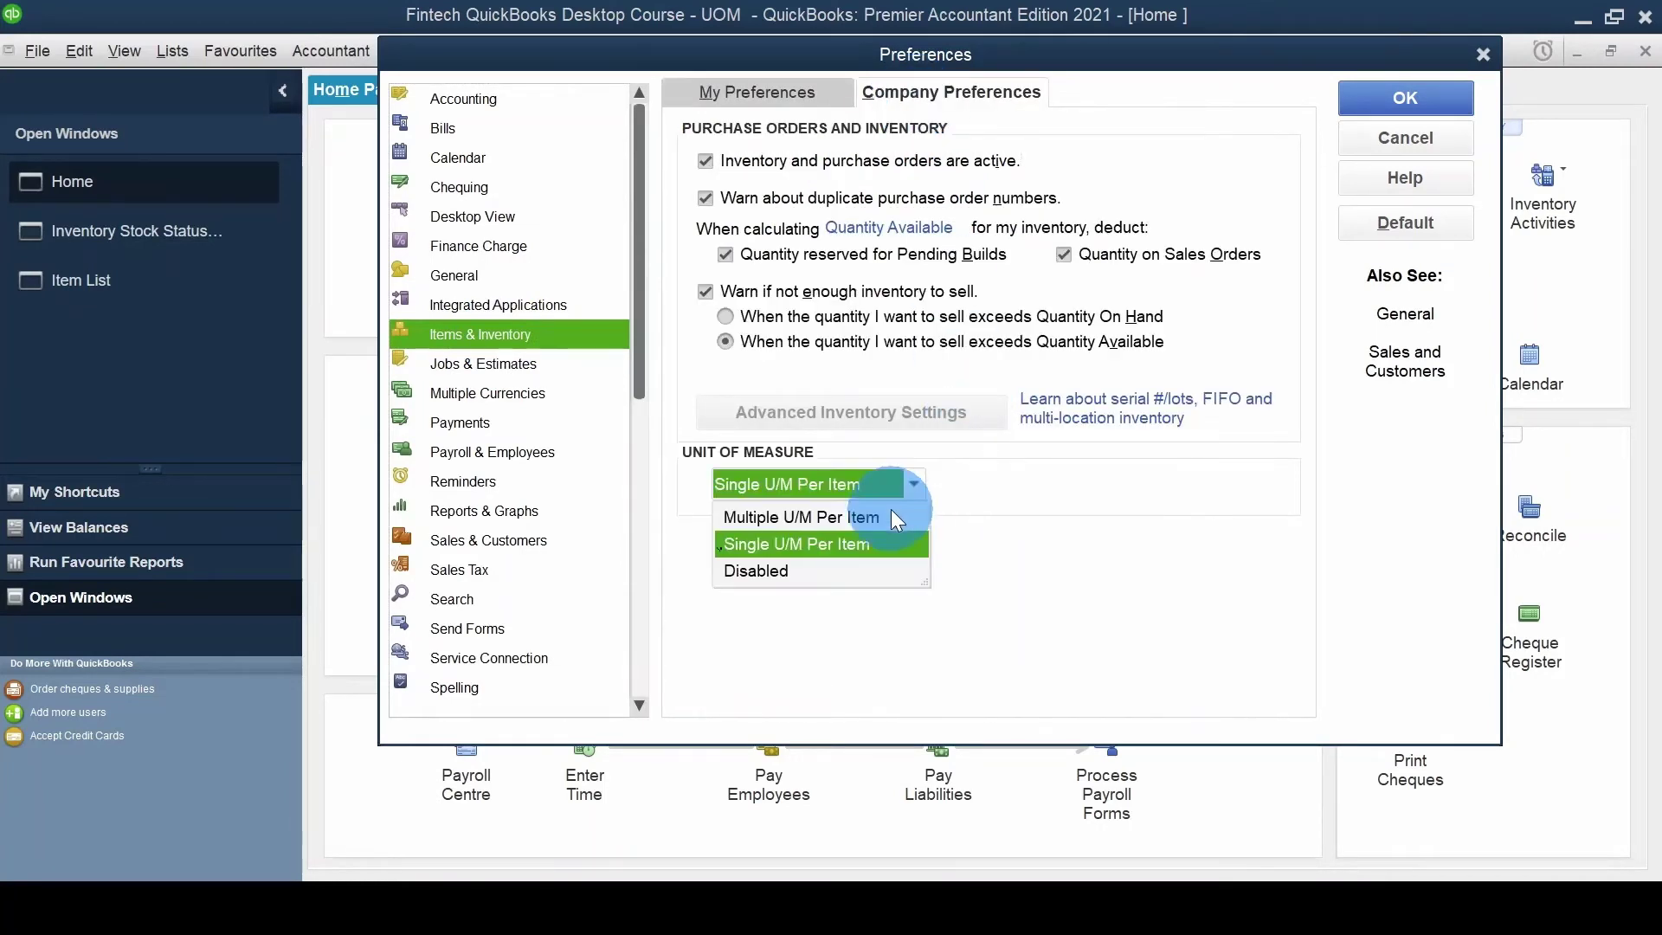
{"action": "left_click", "coordinate": [890, 517]}
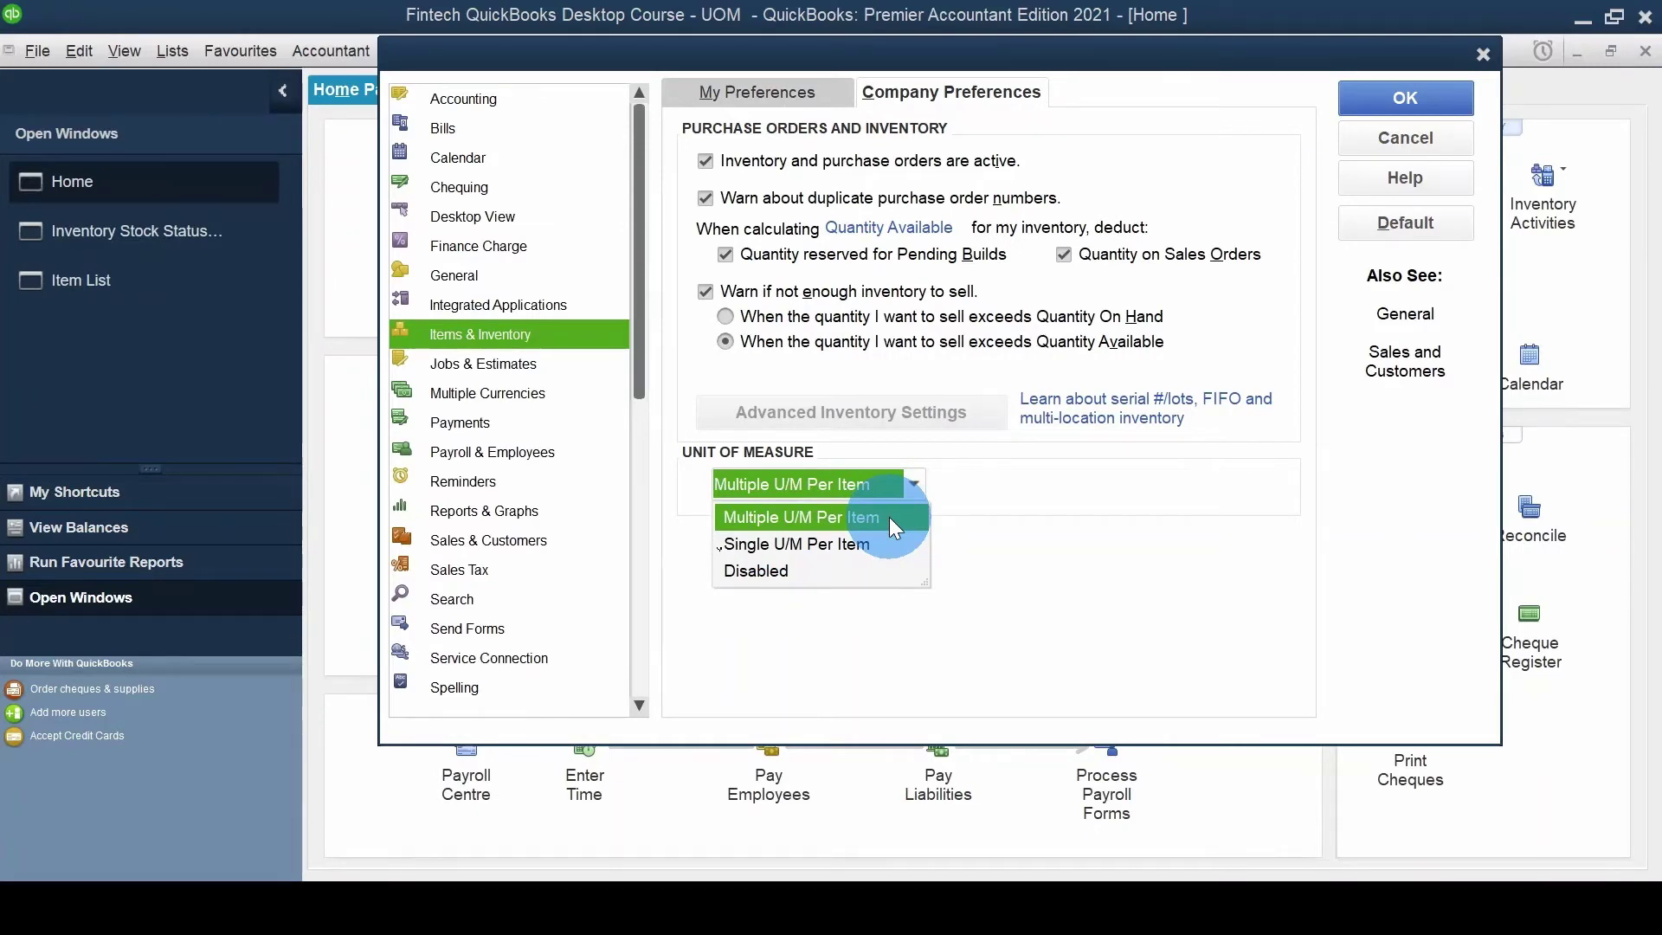
{"action": "left_click", "coordinate": [890, 517]}
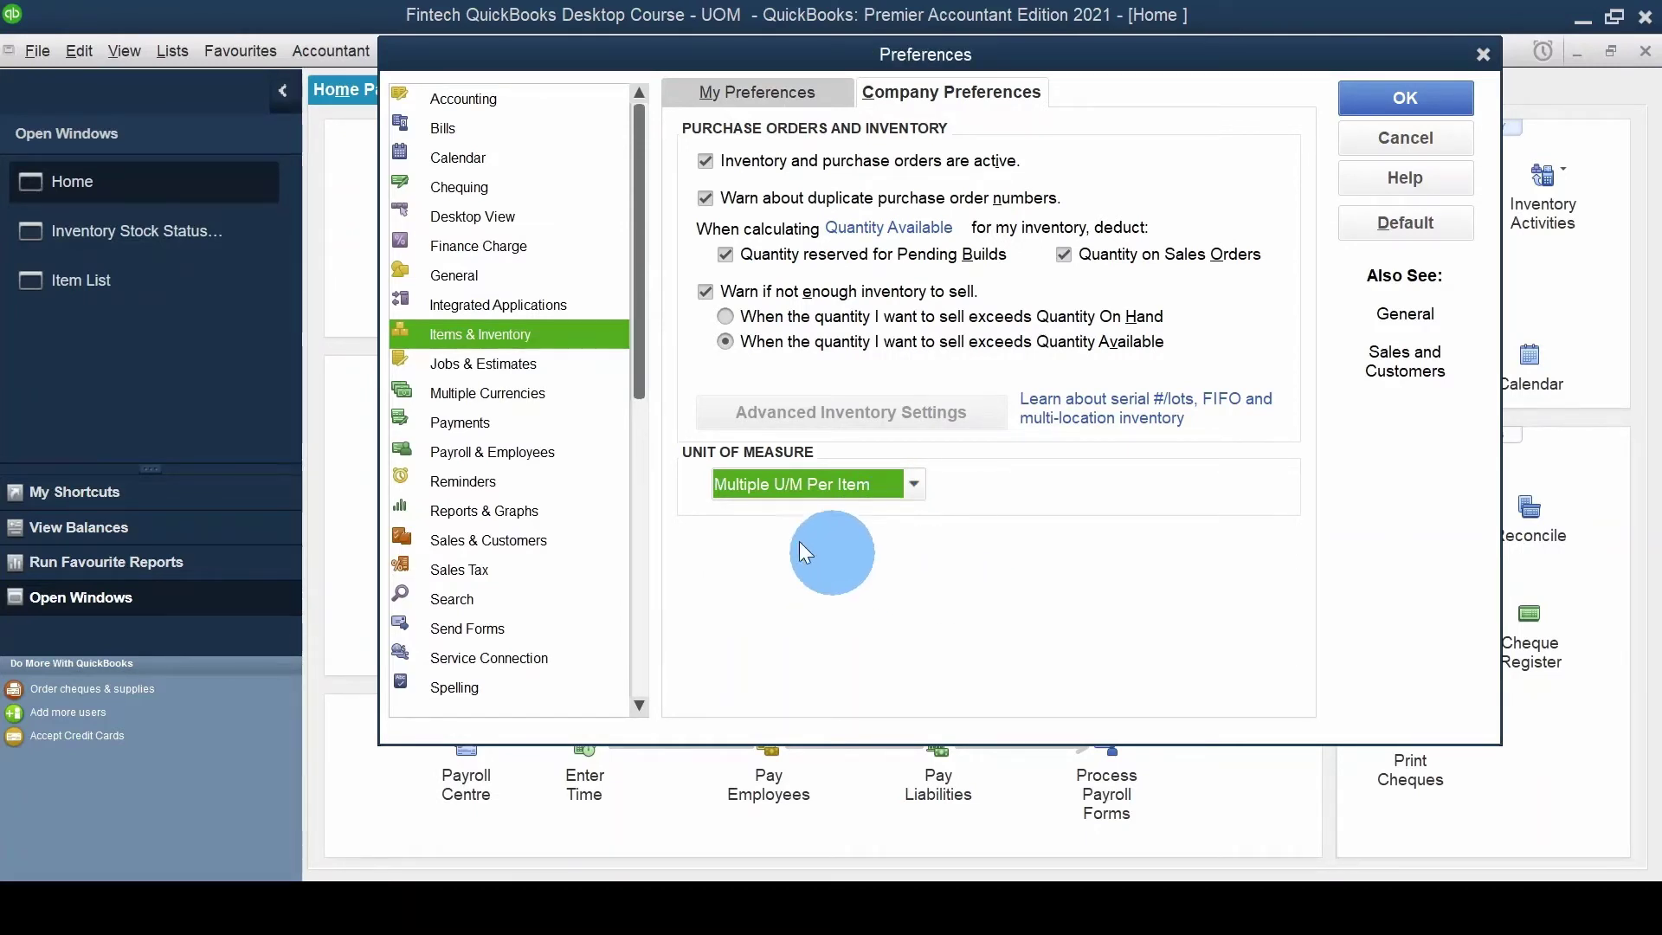
{"action": "left_click", "coordinate": [1425, 90]}
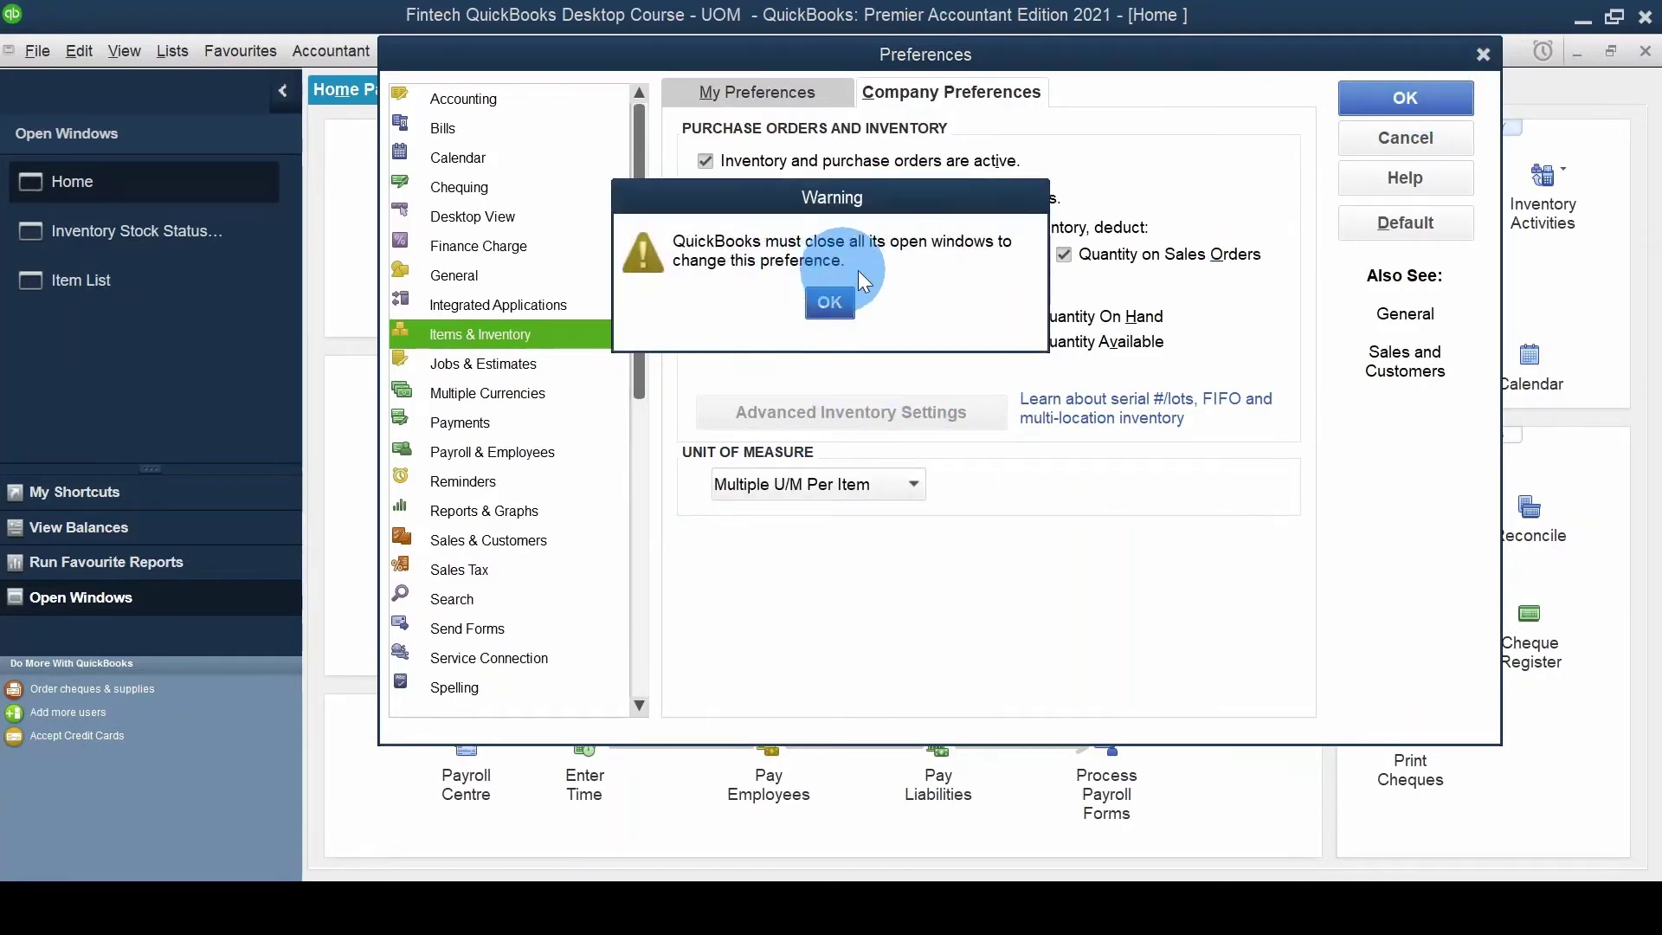
{"action": "left_click", "coordinate": [830, 305]}
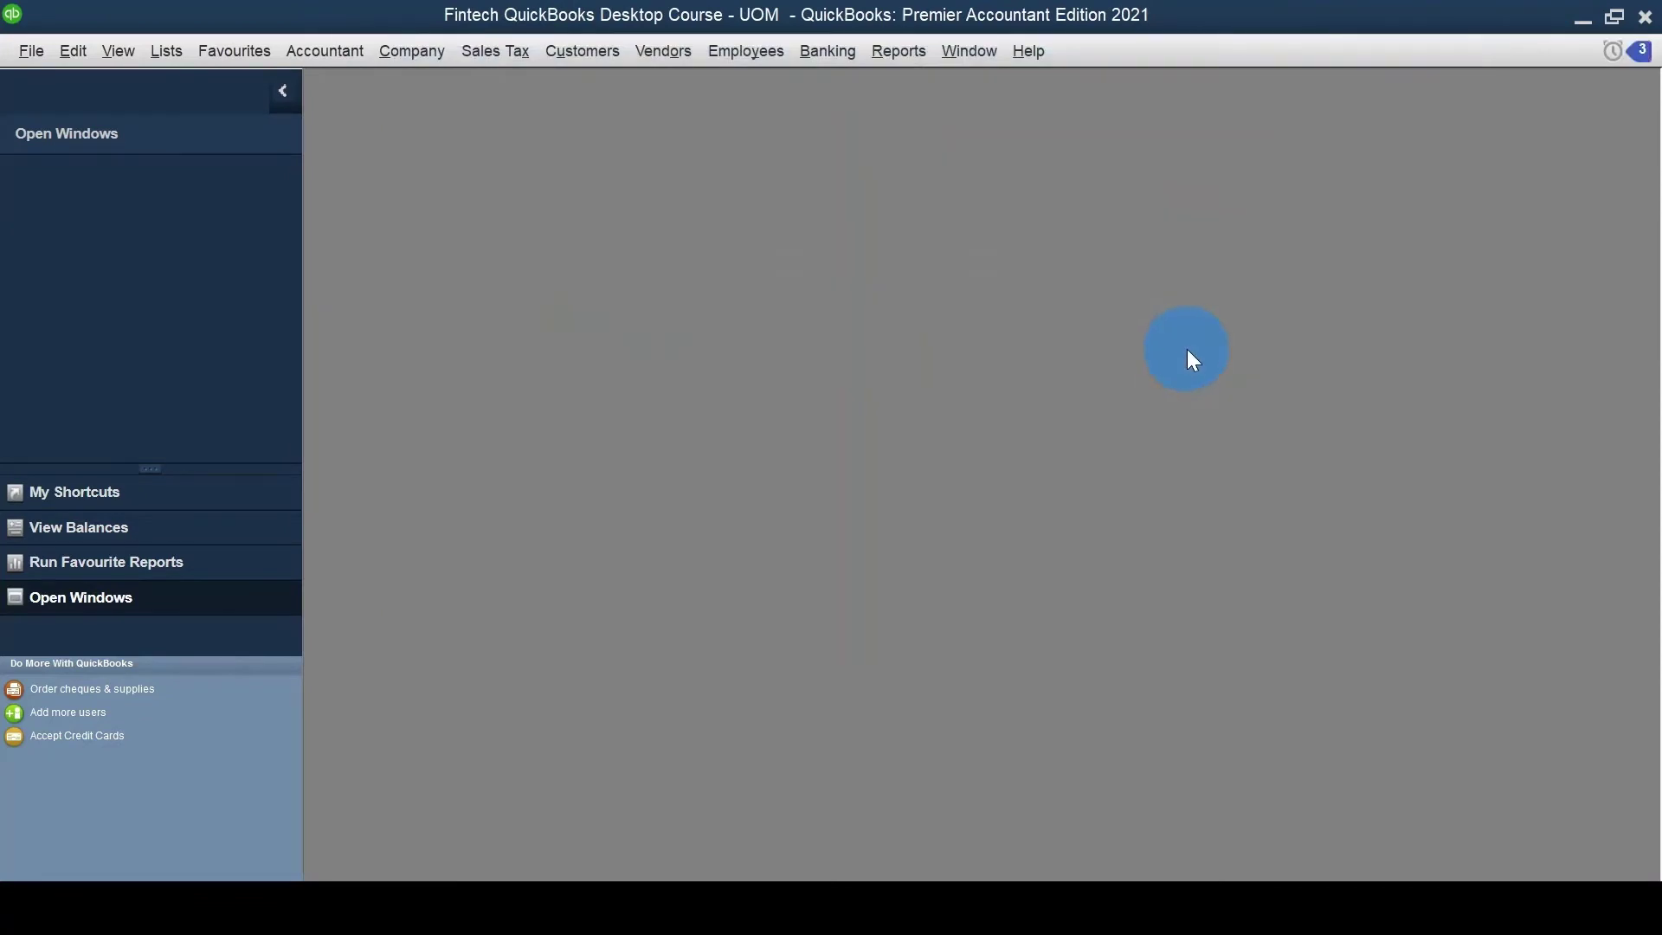
- Reopen the home page maximized and bring up the item list
{"action": "left_click", "coordinate": [78, 494]}
{"action": "left_click", "coordinate": [111, 279]}
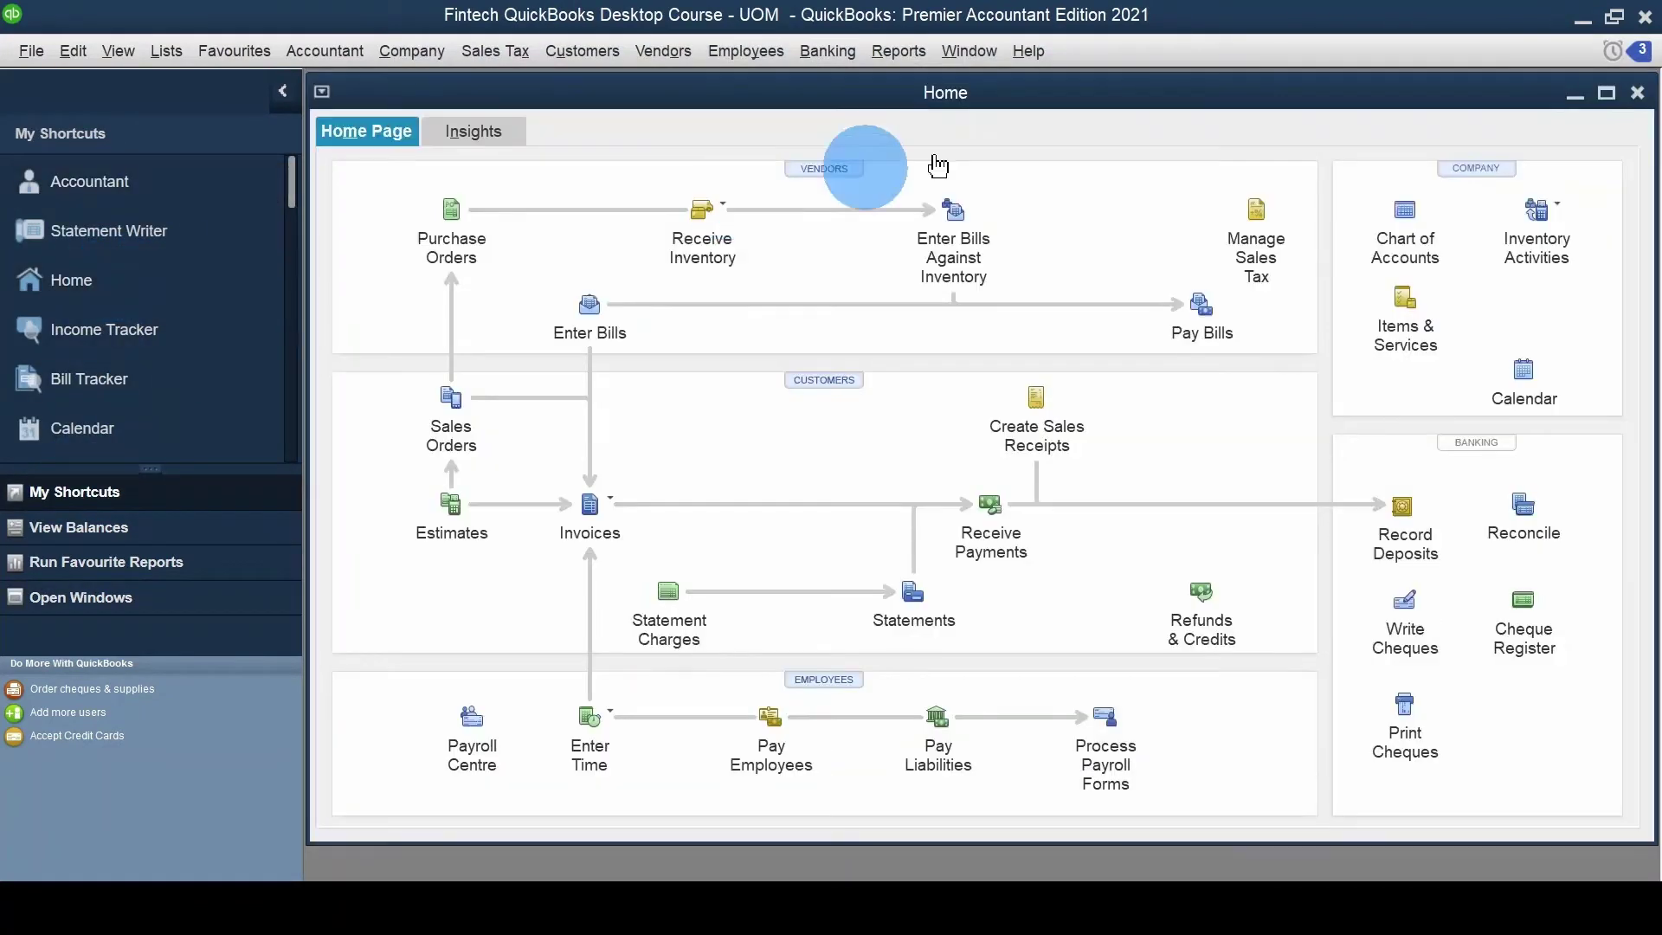
{"action": "double_click", "coordinate": [949, 100]}
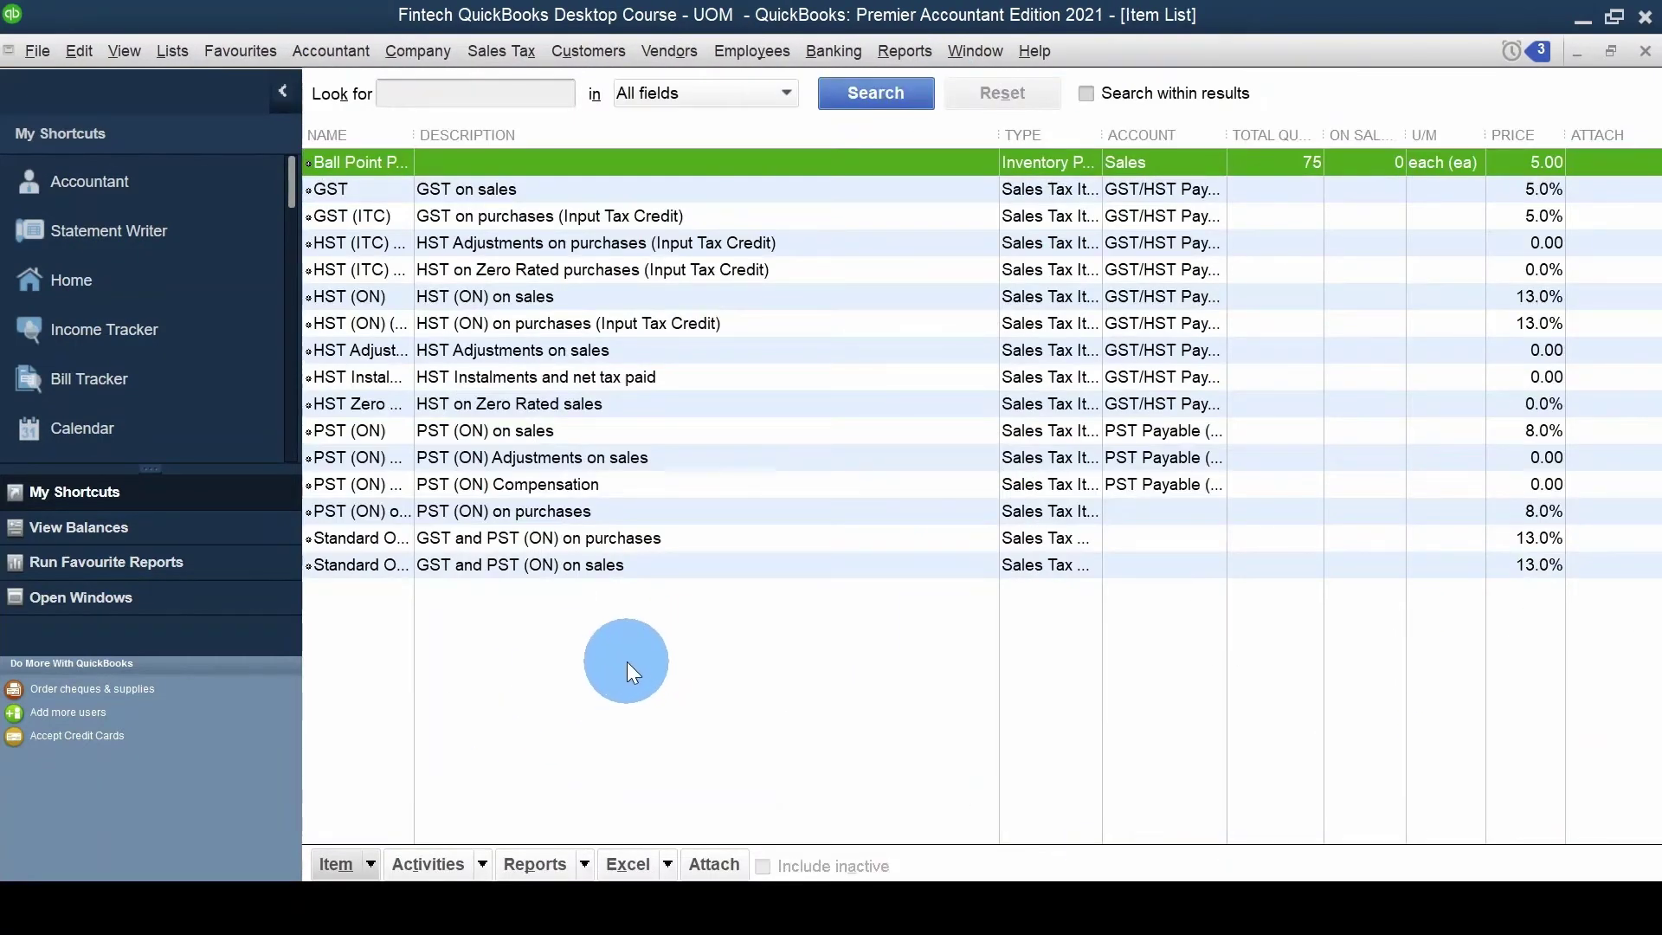
- Start a new Inventory Part item named New Ball Point Pen
{"action": "left_click", "coordinate": [626, 662]}
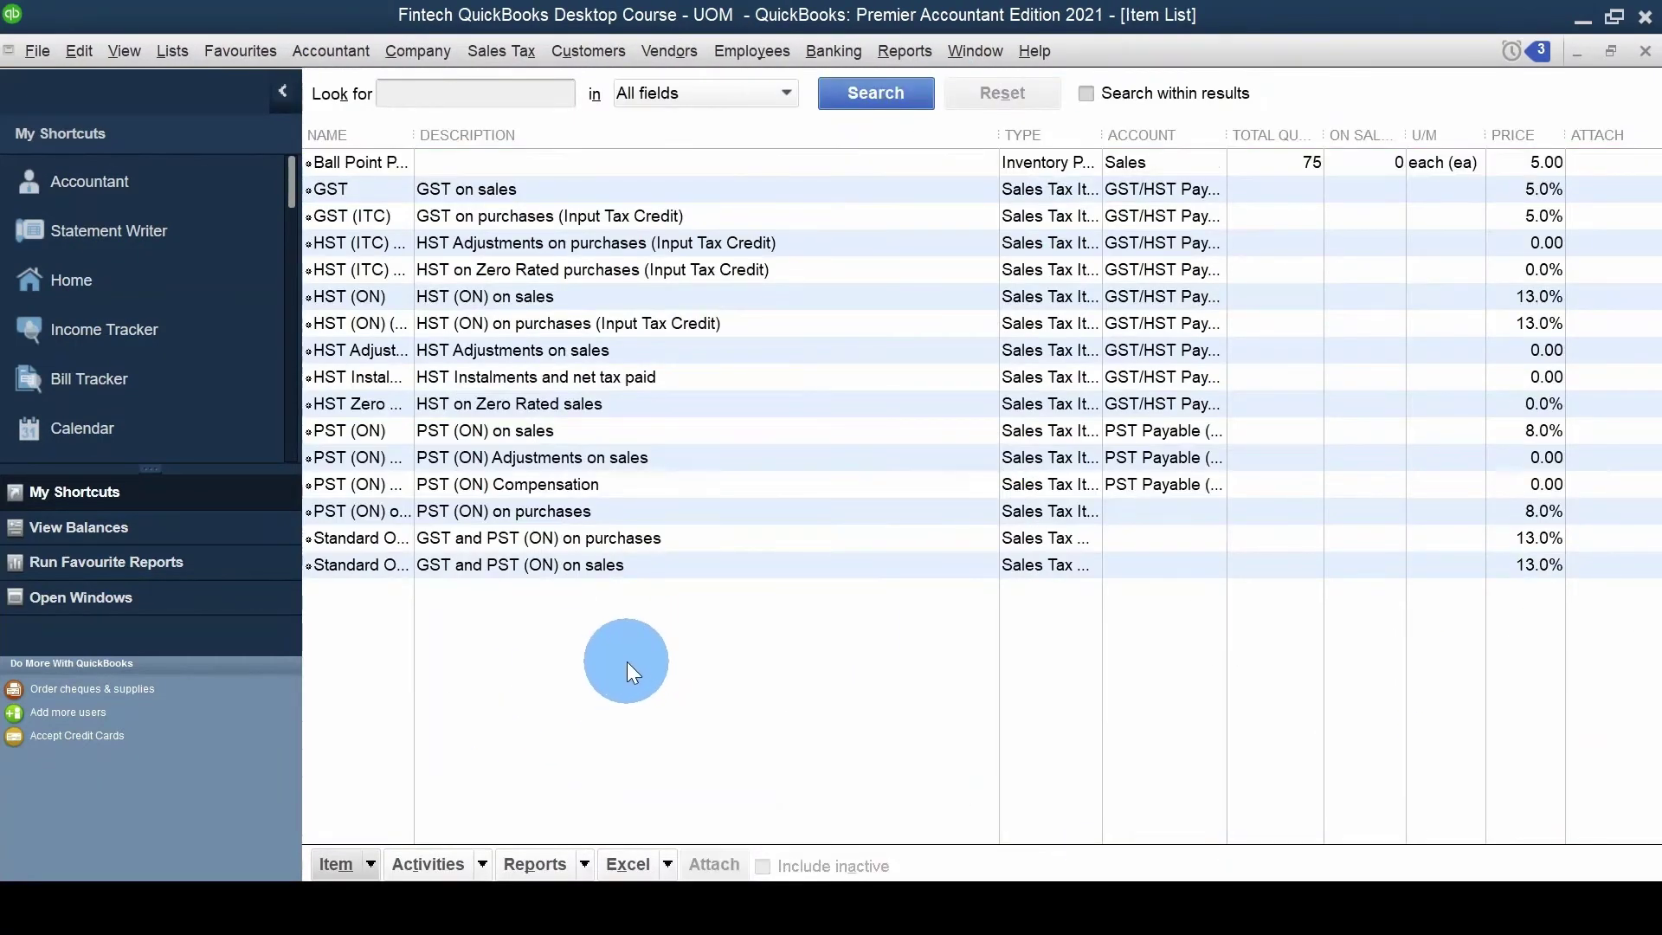
{"action": "left_click", "coordinate": [360, 866]}
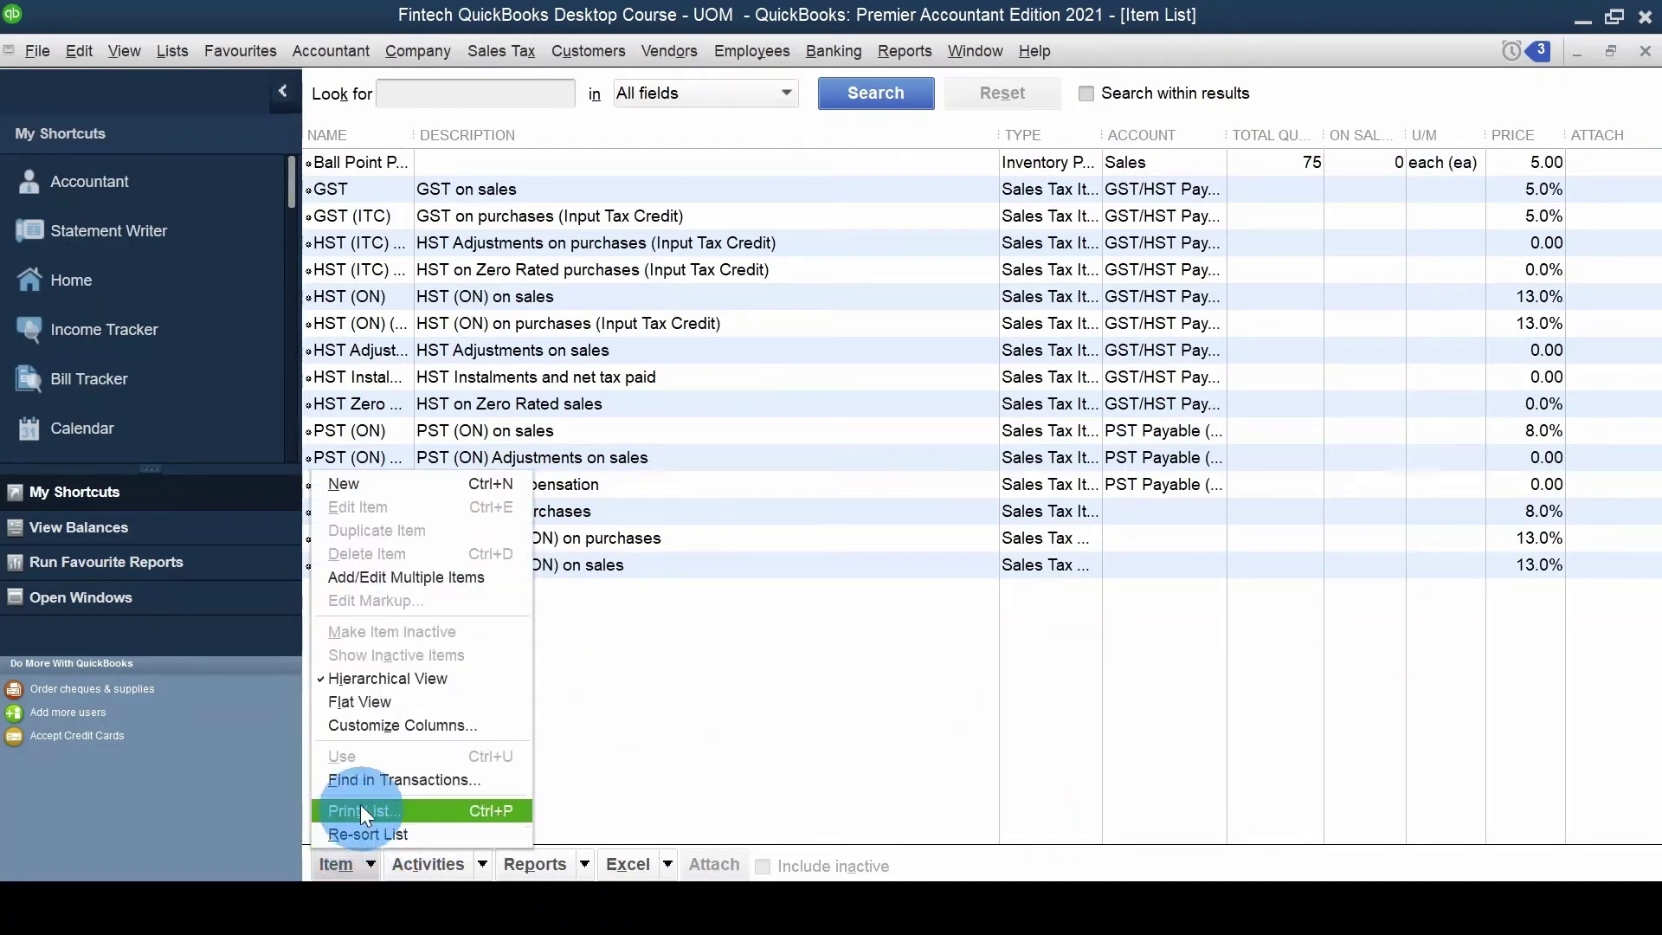
{"action": "left_click", "coordinate": [398, 488]}
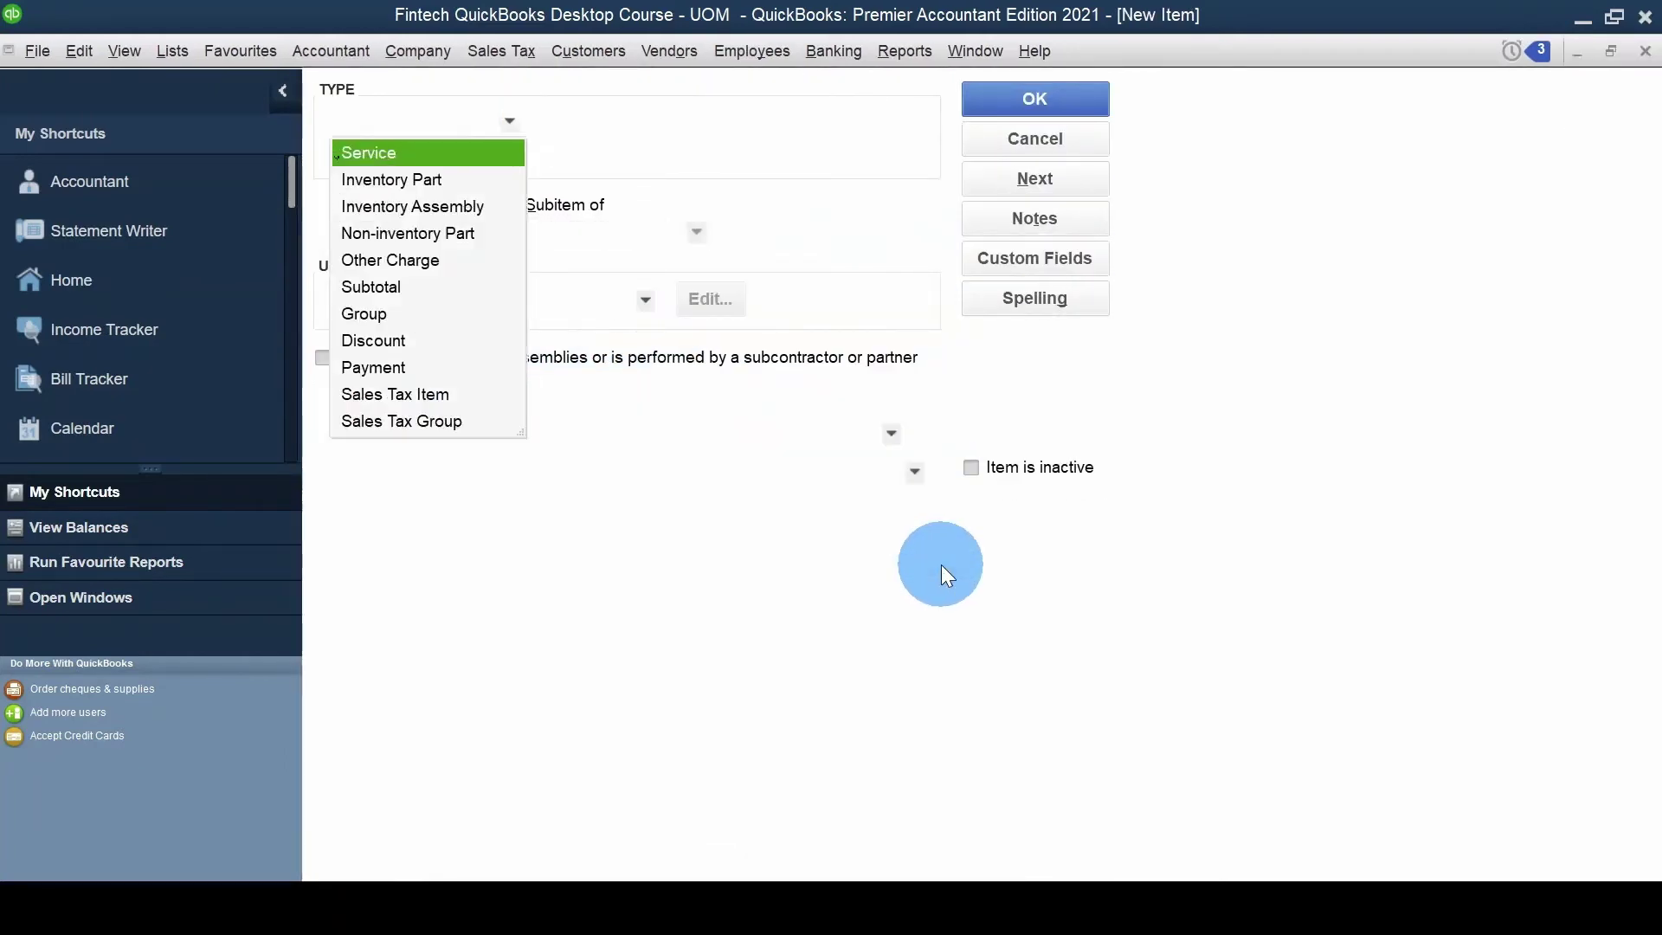
{"action": "left_click", "coordinate": [451, 184]}
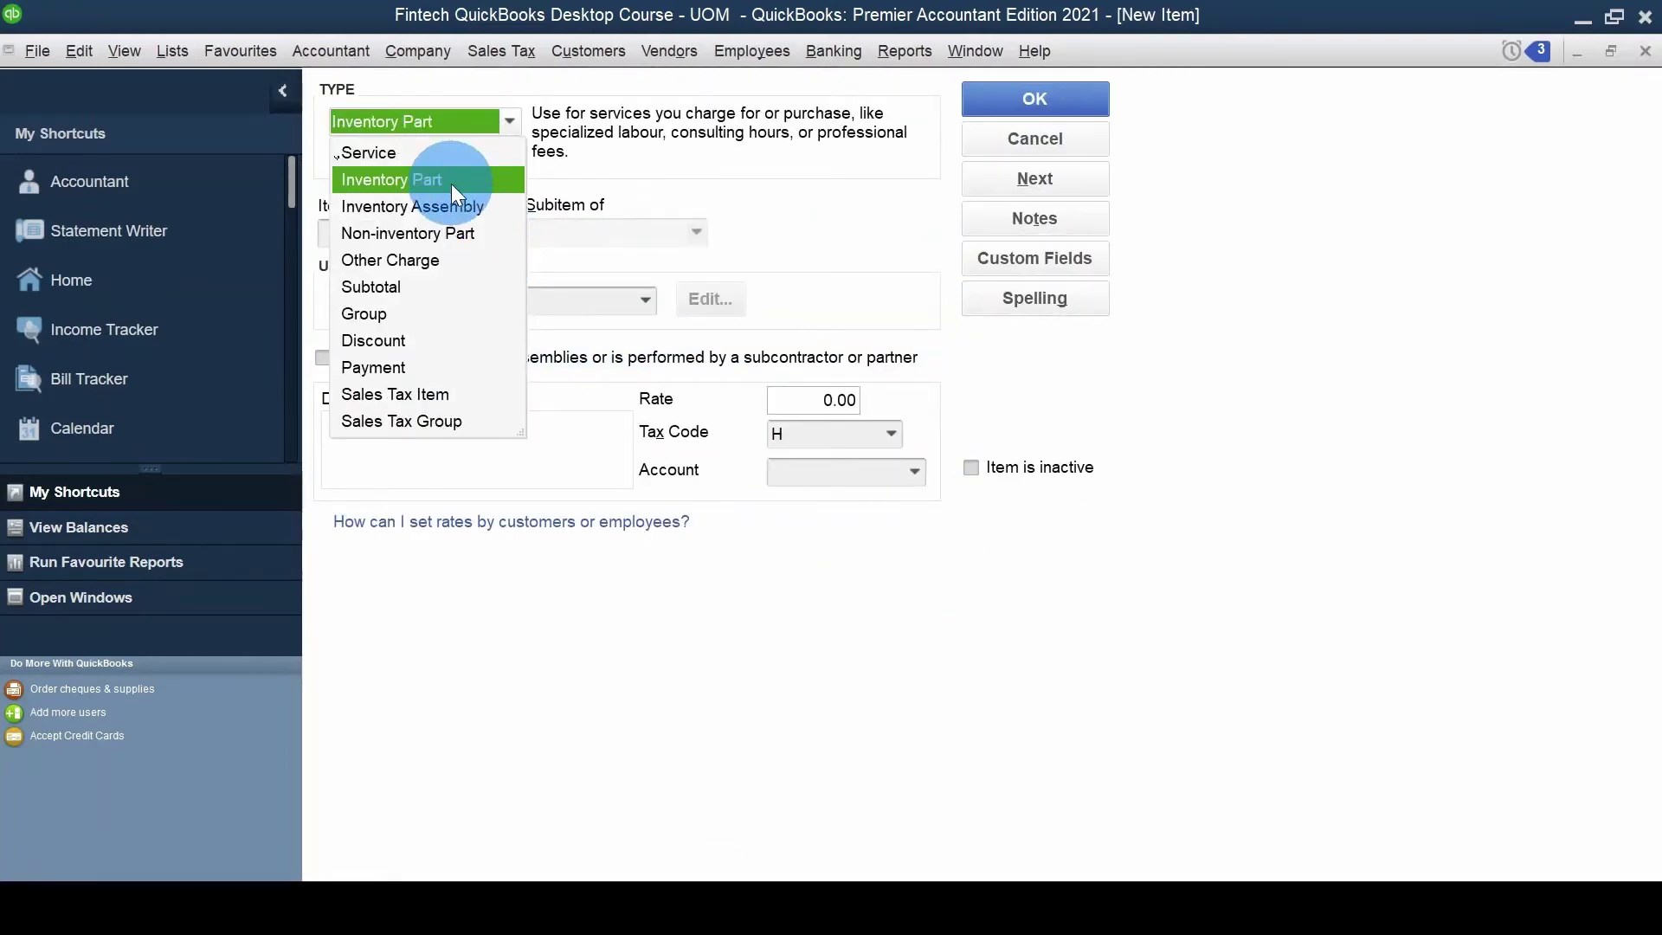
{"action": "left_click", "coordinate": [450, 184]}
{"action": "left_click", "coordinate": [440, 228]}
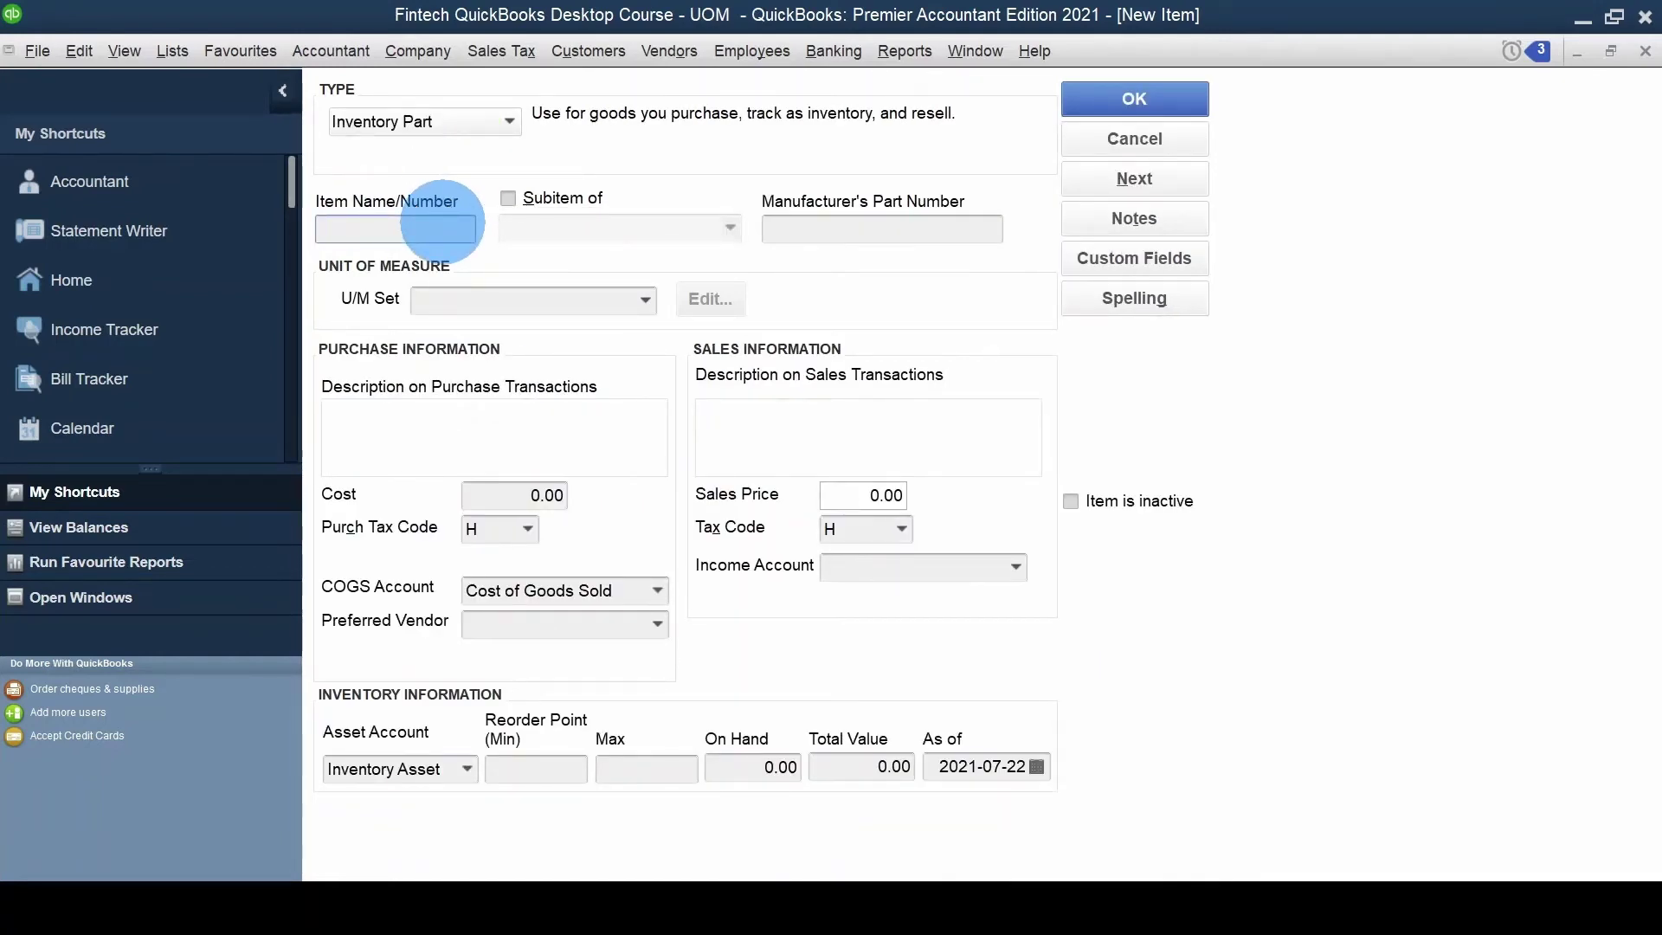
{"action": "type", "text": "New Ball Point Pen"}
{"action": "key", "text": "Tab"}
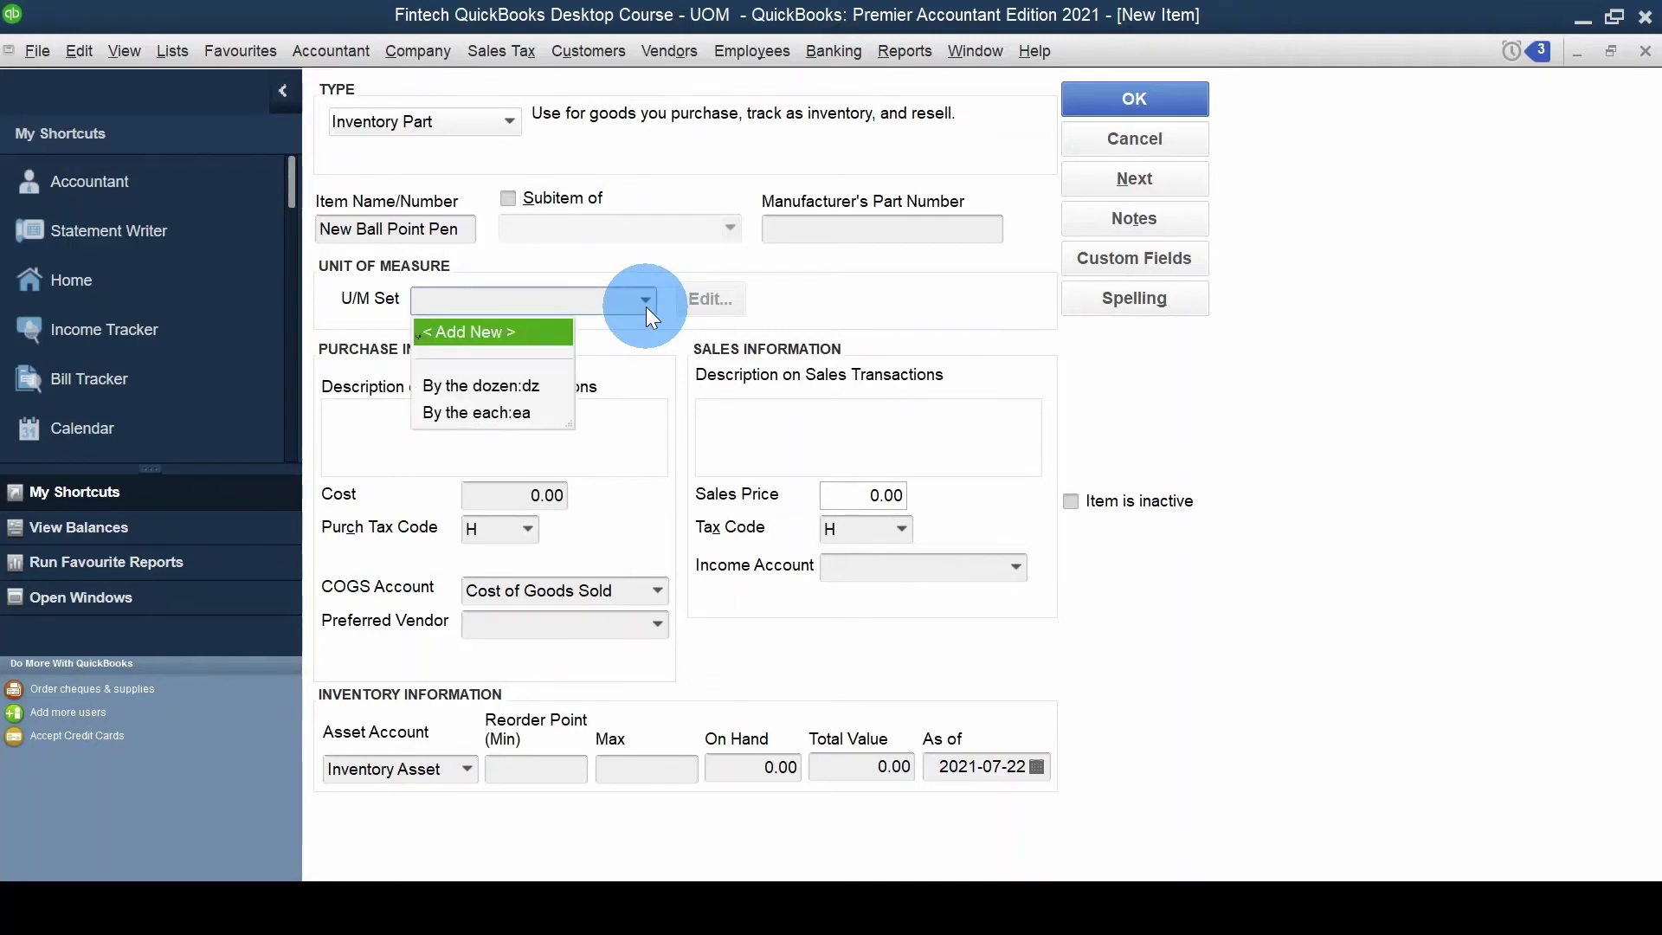
- Add a new unit of measure set of type Count for the item, with Each (ea) as its base unit
{"action": "left_click", "coordinate": [485, 336]}
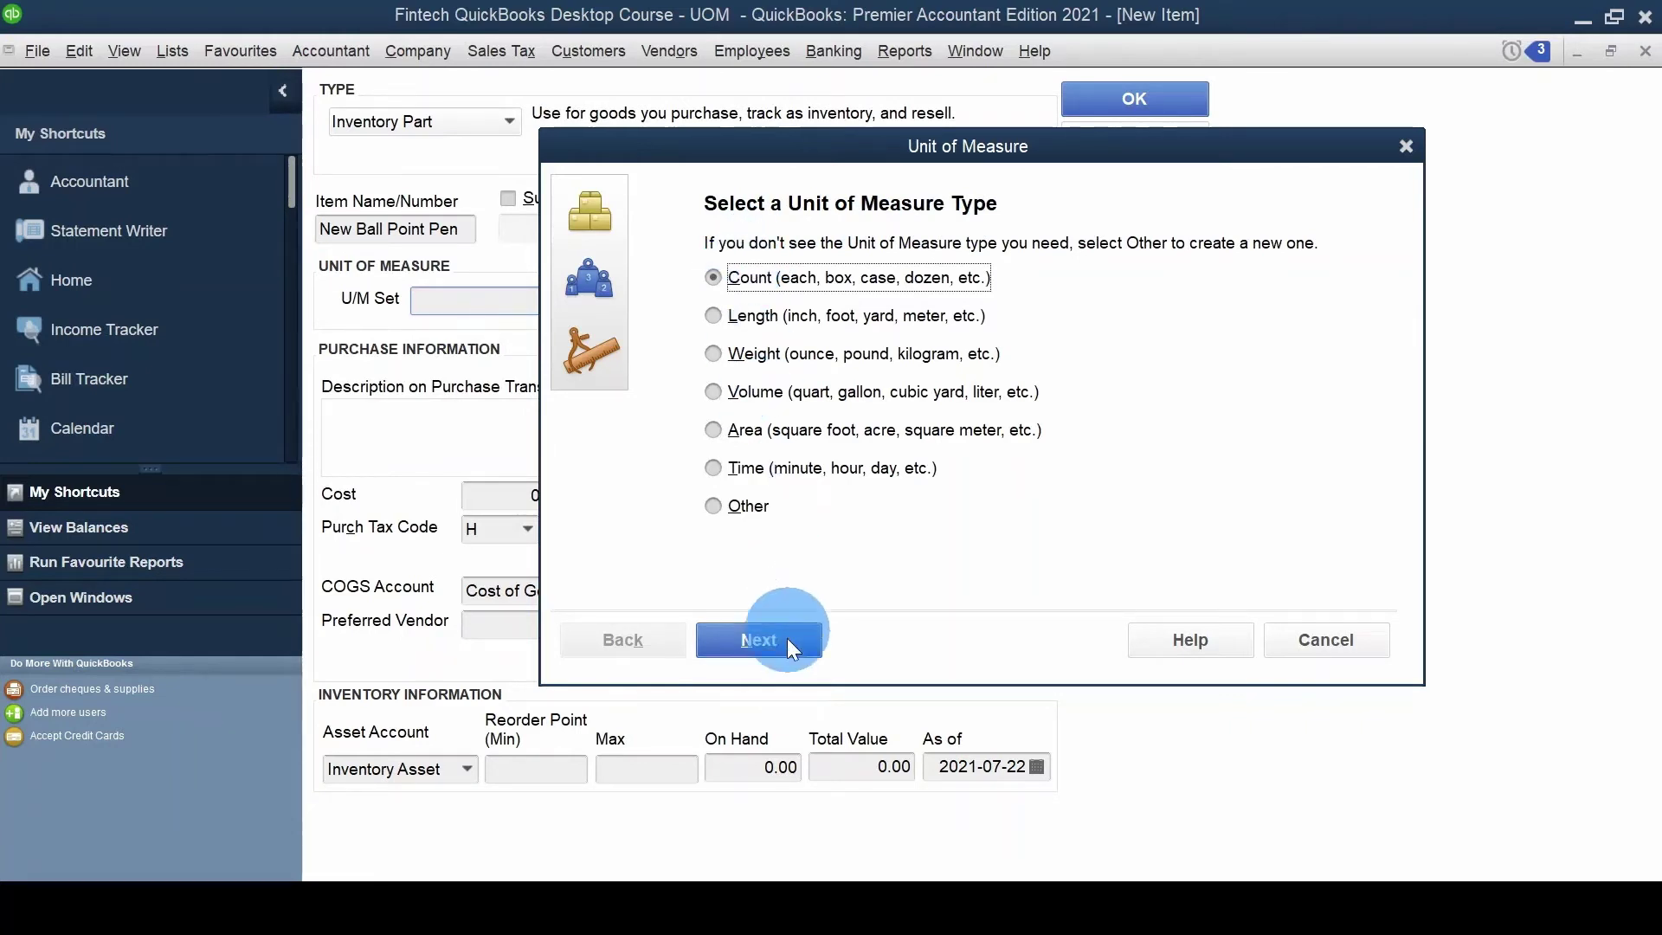
{"action": "left_click", "coordinate": [759, 640]}
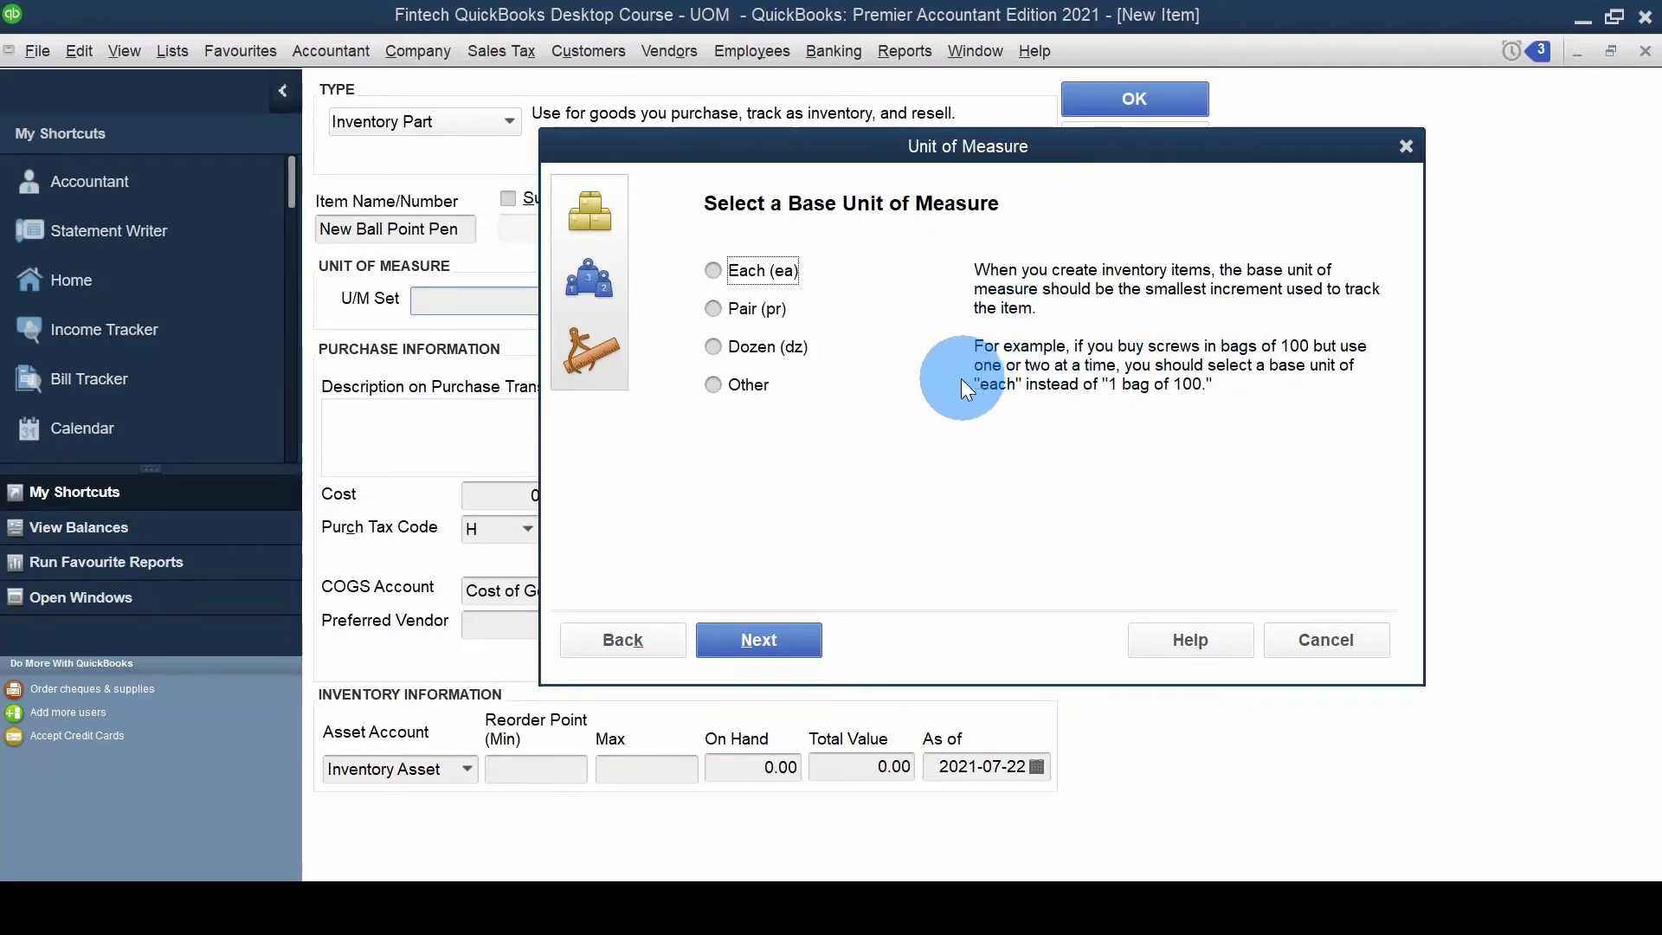
{"action": "left_click", "coordinate": [760, 273]}
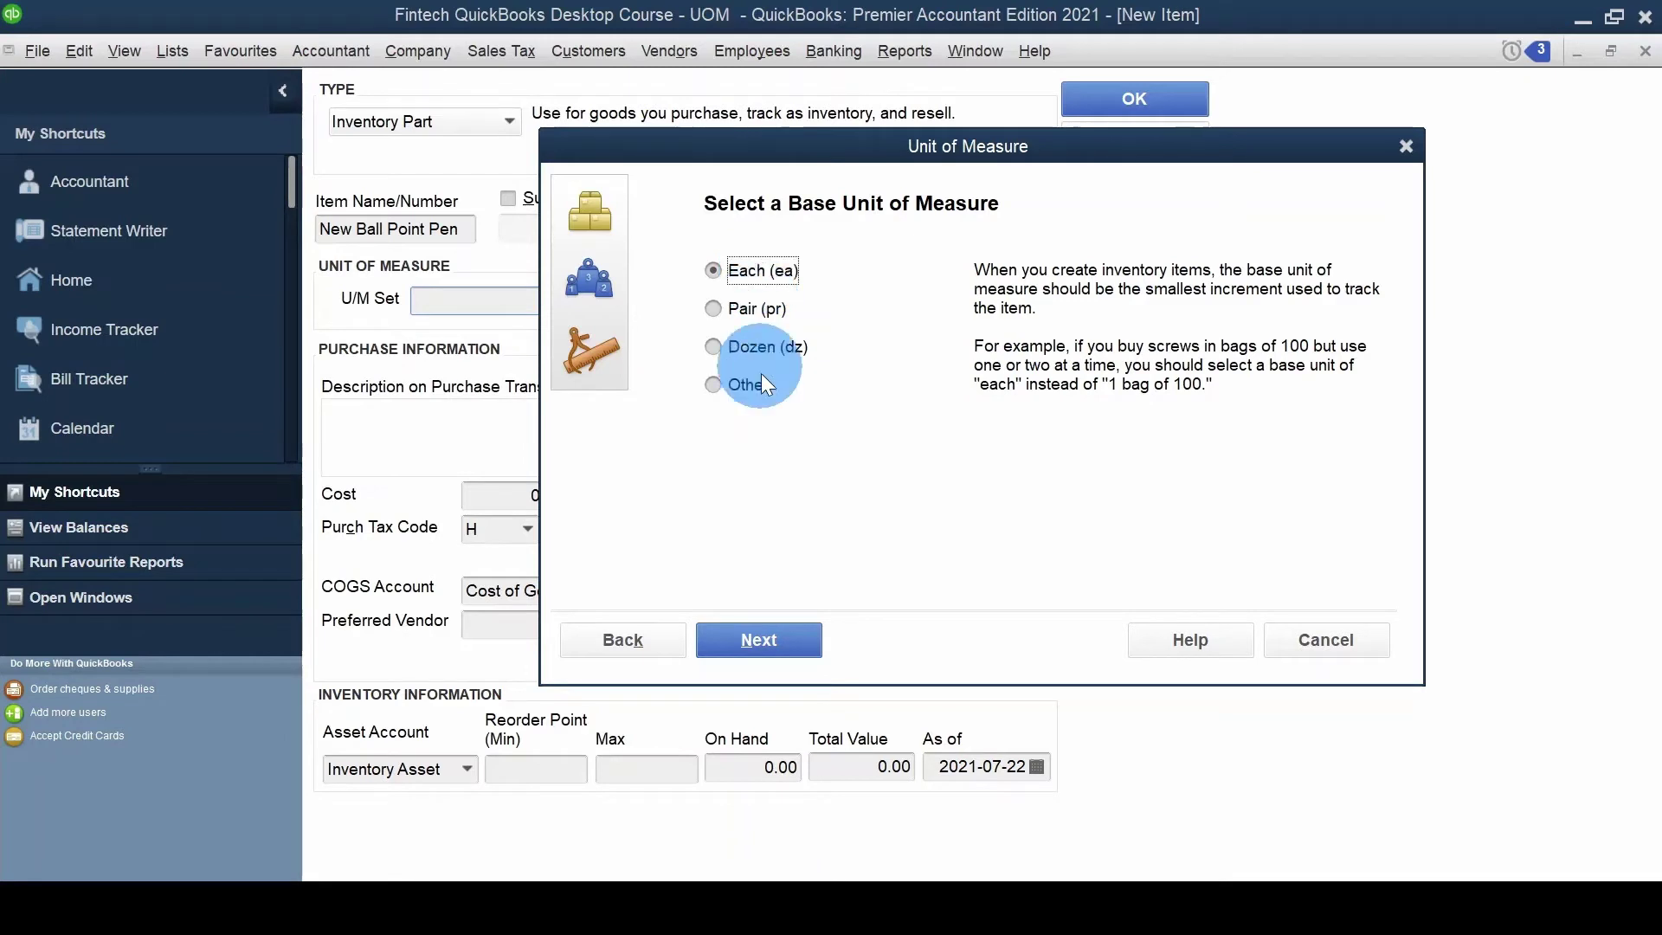
{"action": "left_click", "coordinate": [776, 641]}
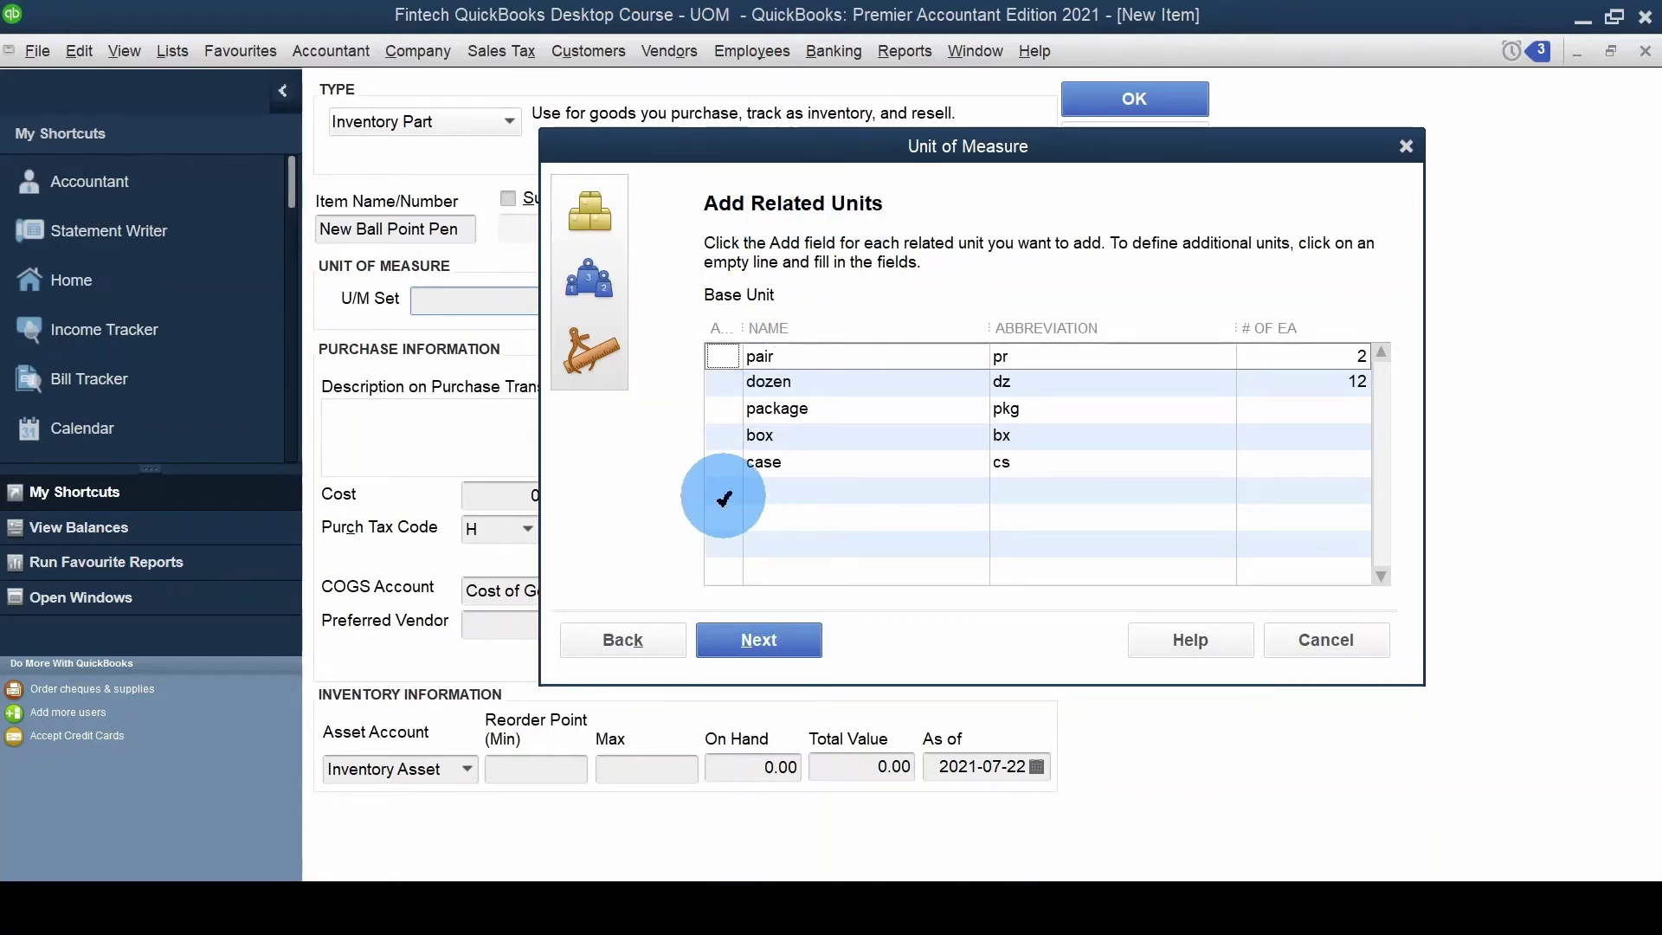
- Define an additional related unit named Box with abbreviation B20, equal to 20 each
{"action": "left_click", "coordinate": [724, 496]}
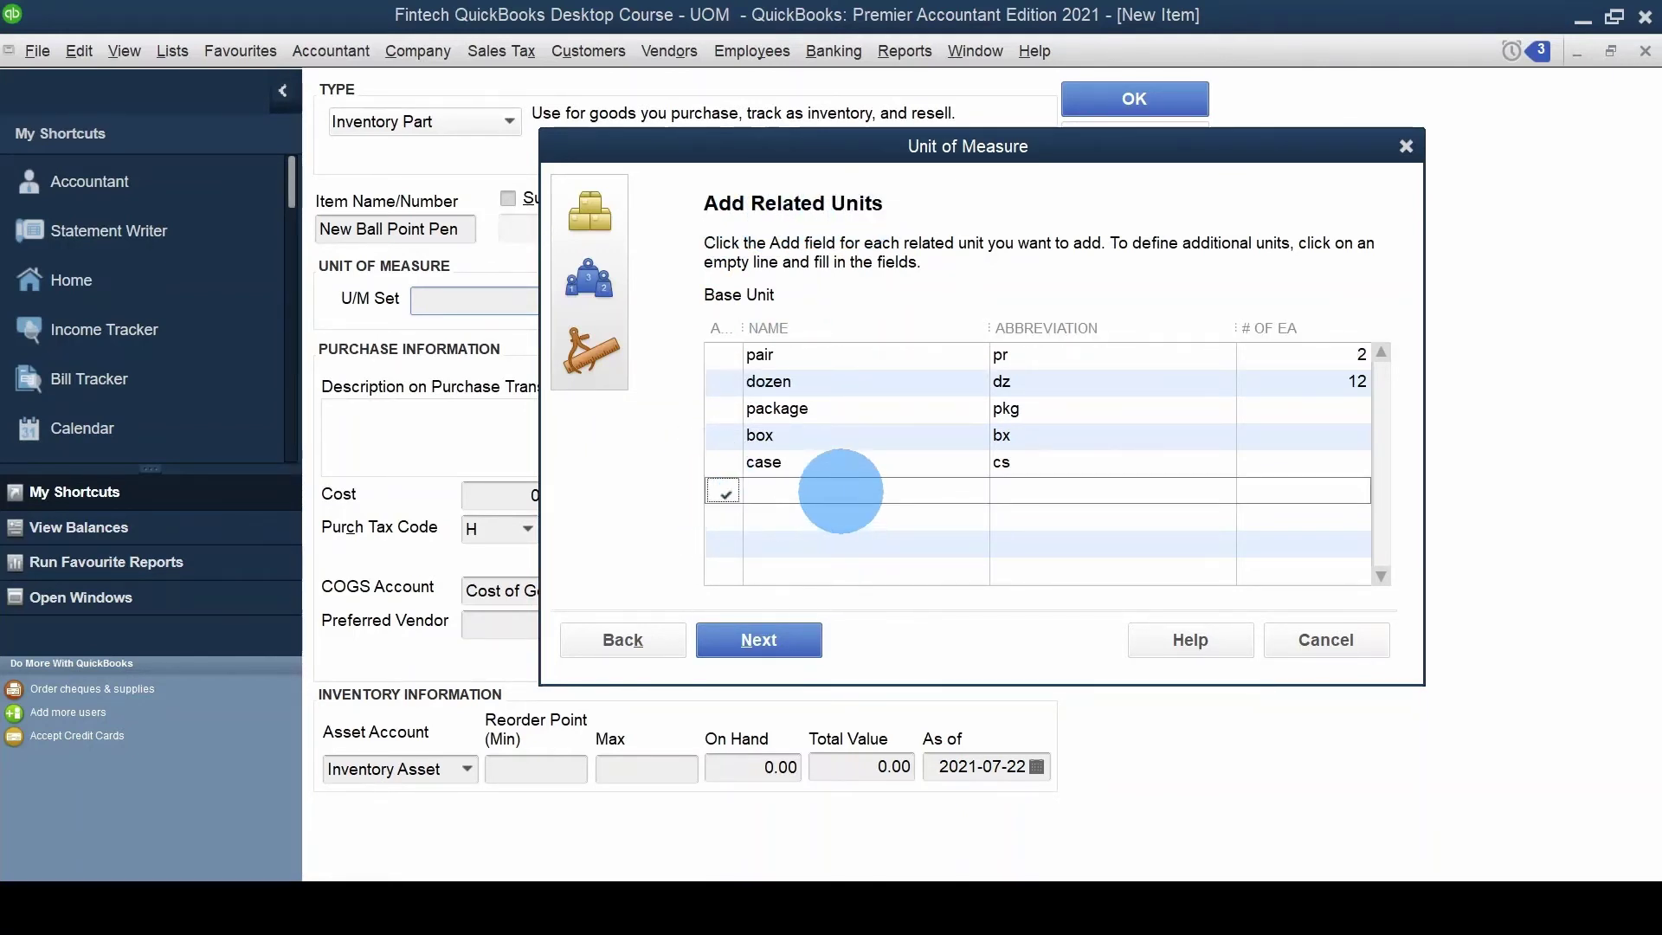
{"action": "type", "text": "Box"}
{"action": "key", "text": "Tab"}
{"action": "type", "text": "Bx"}
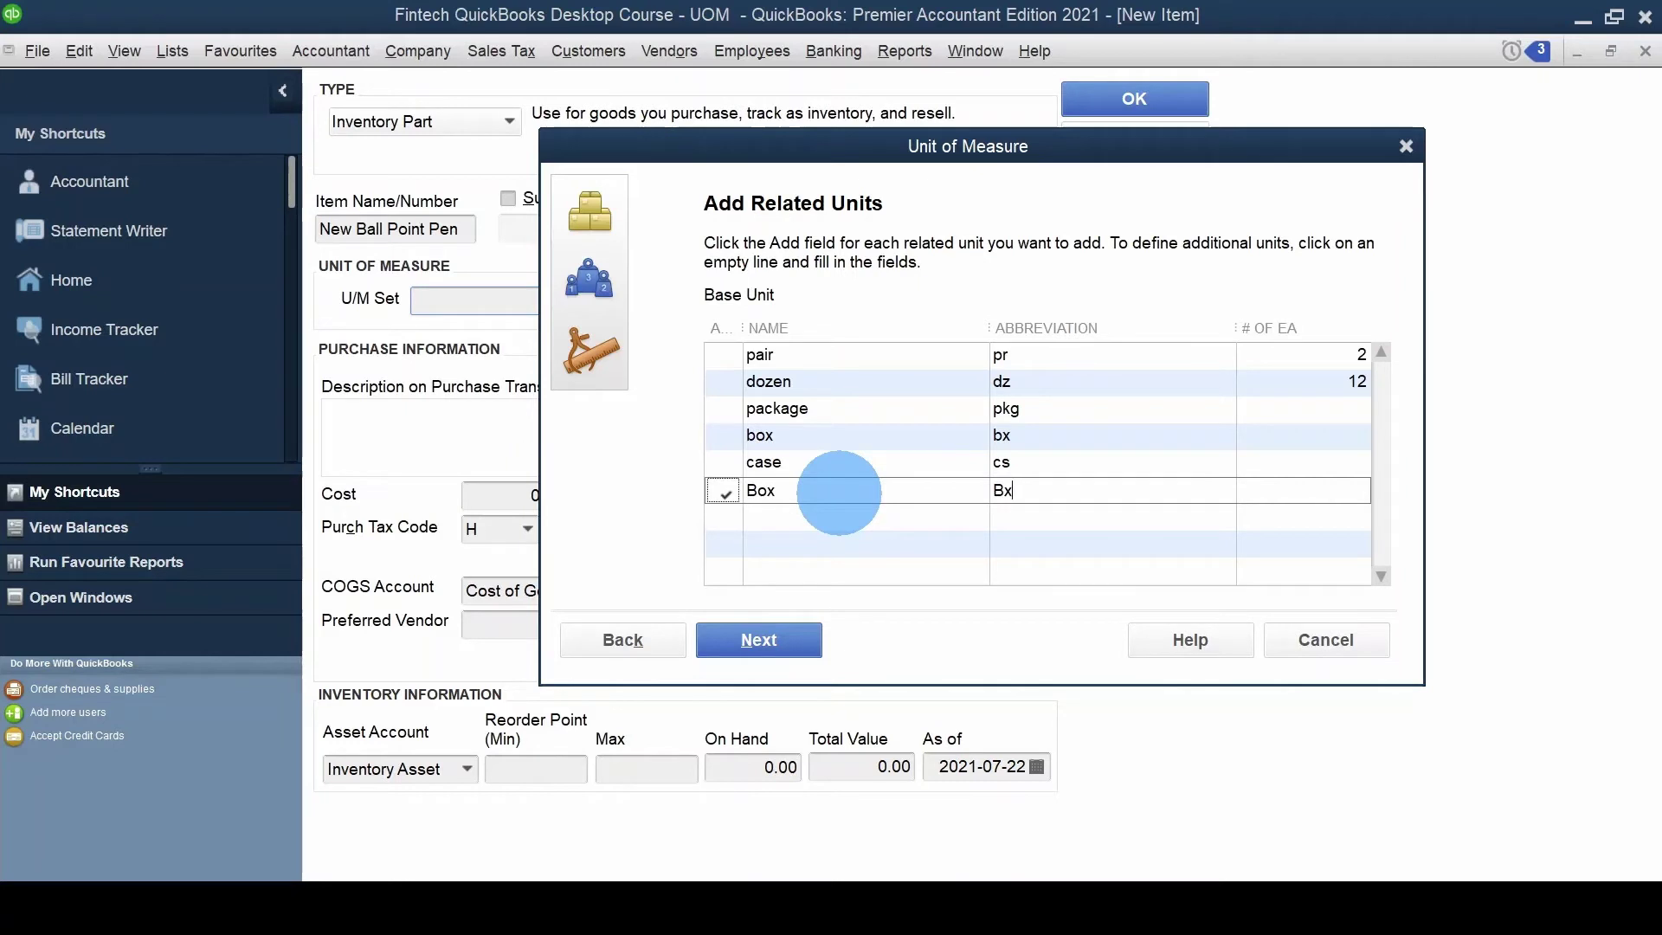
{"action": "key", "text": "BackSpace"}
{"action": "type", "text": "2020"}
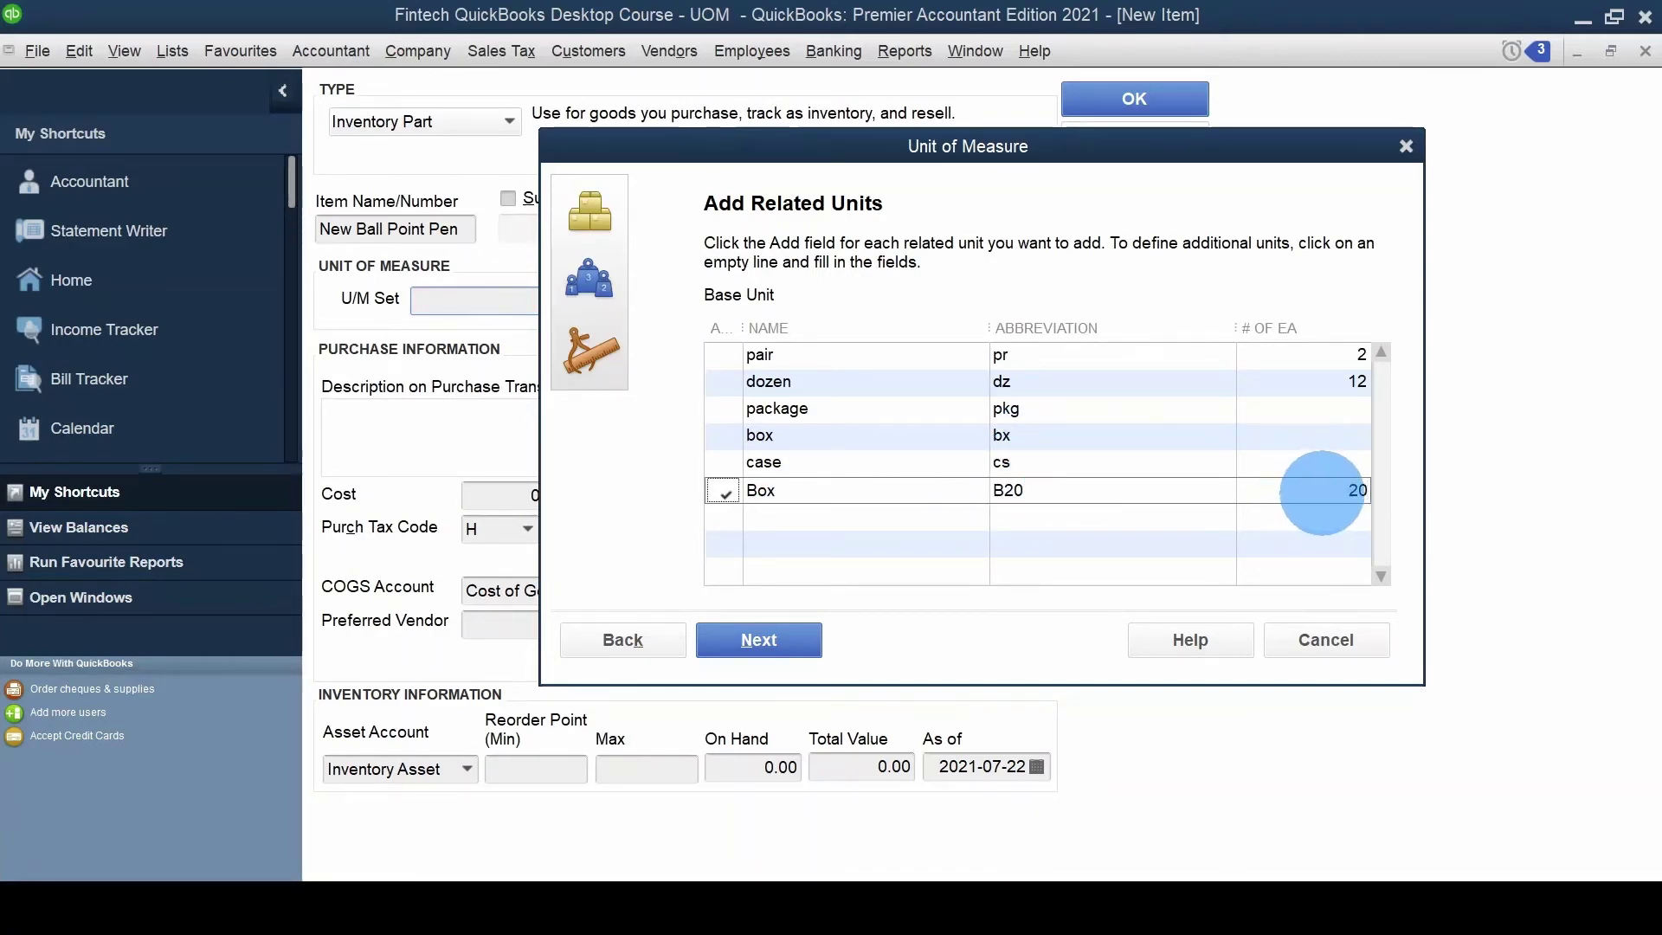
- Set the unit set's default purchase unit to Box and its shipping unit to each, keeping each for sales
{"action": "left_click", "coordinate": [756, 641]}
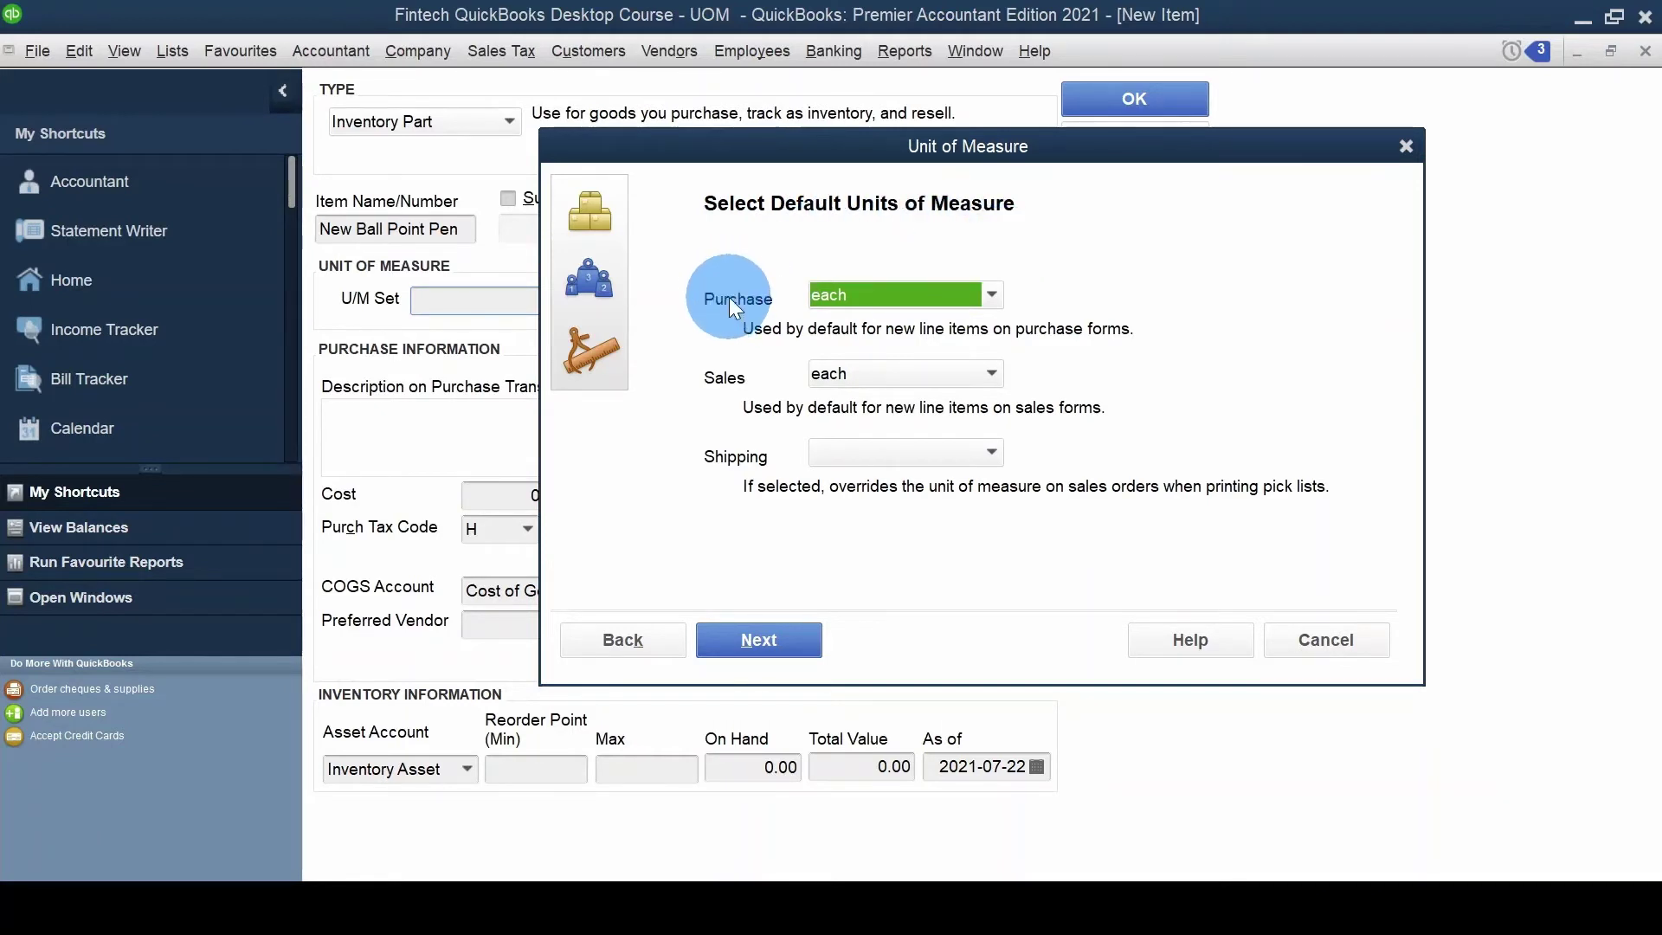
{"action": "left_click", "coordinate": [993, 296]}
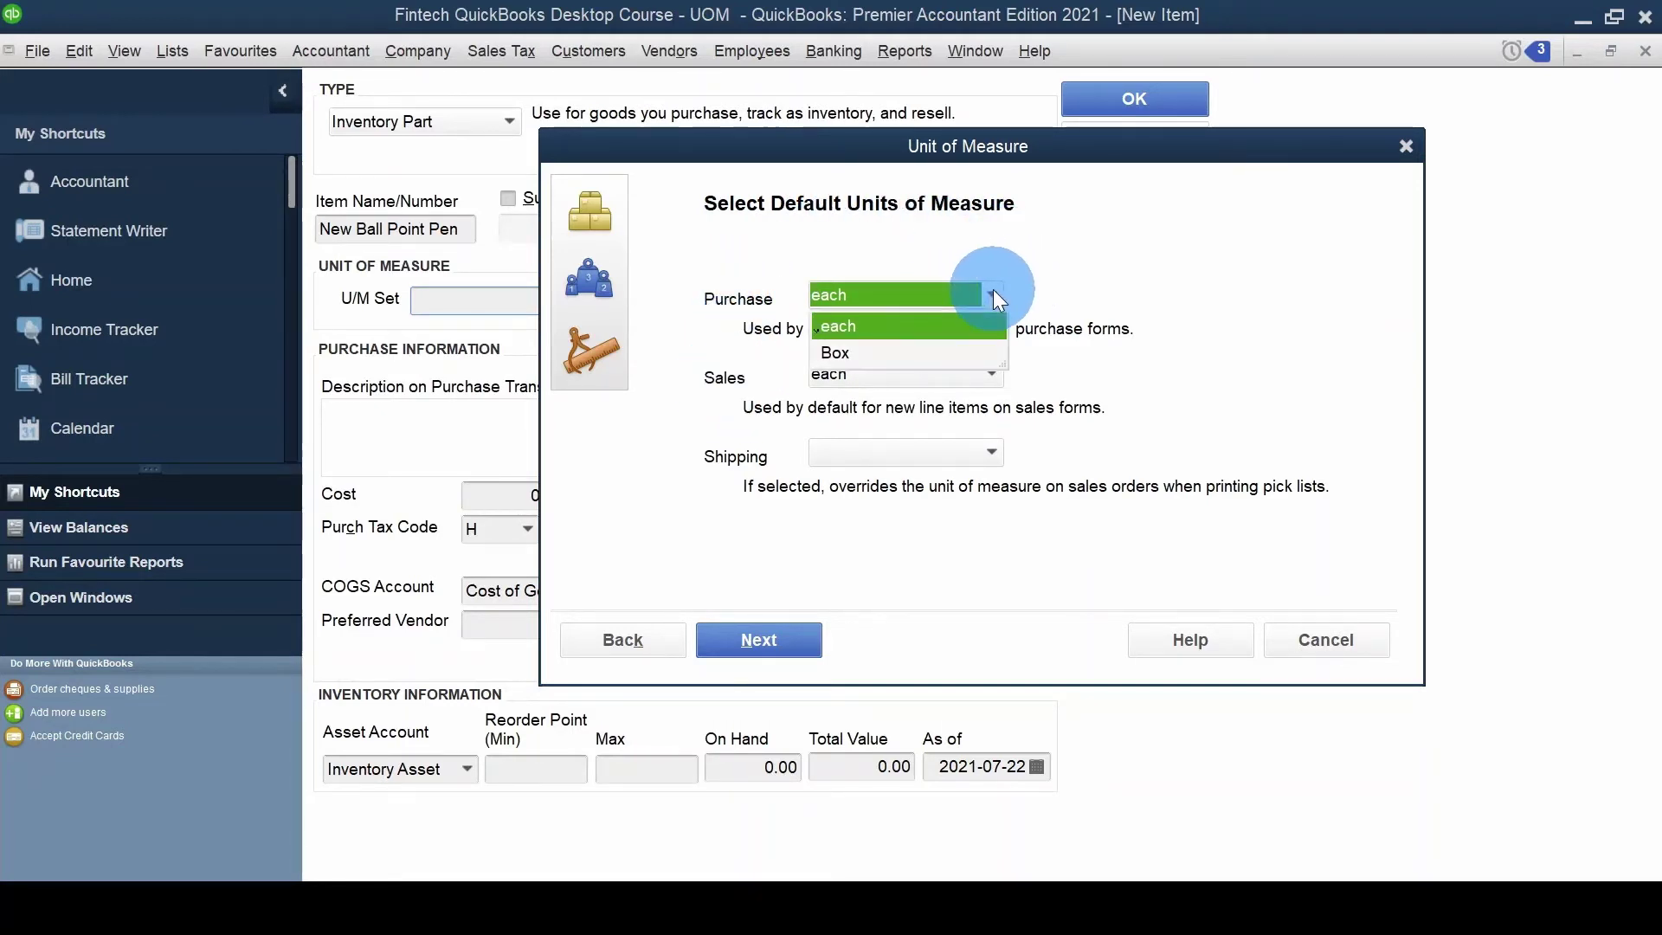
{"action": "left_click", "coordinate": [937, 346]}
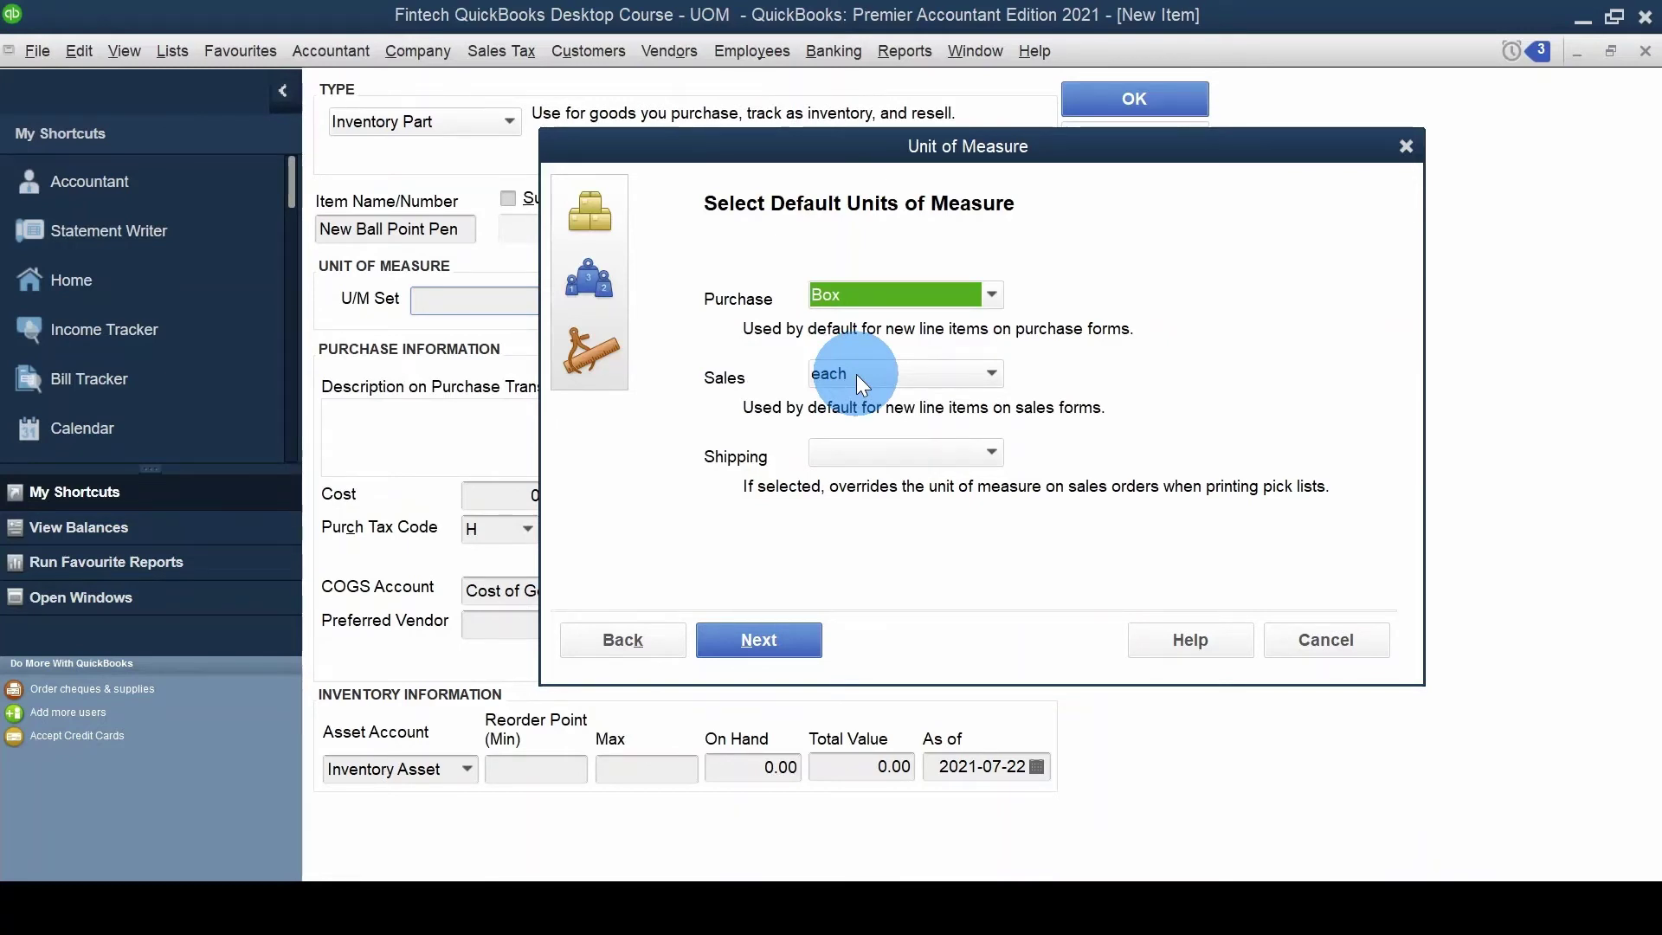
{"action": "left_click", "coordinate": [856, 458]}
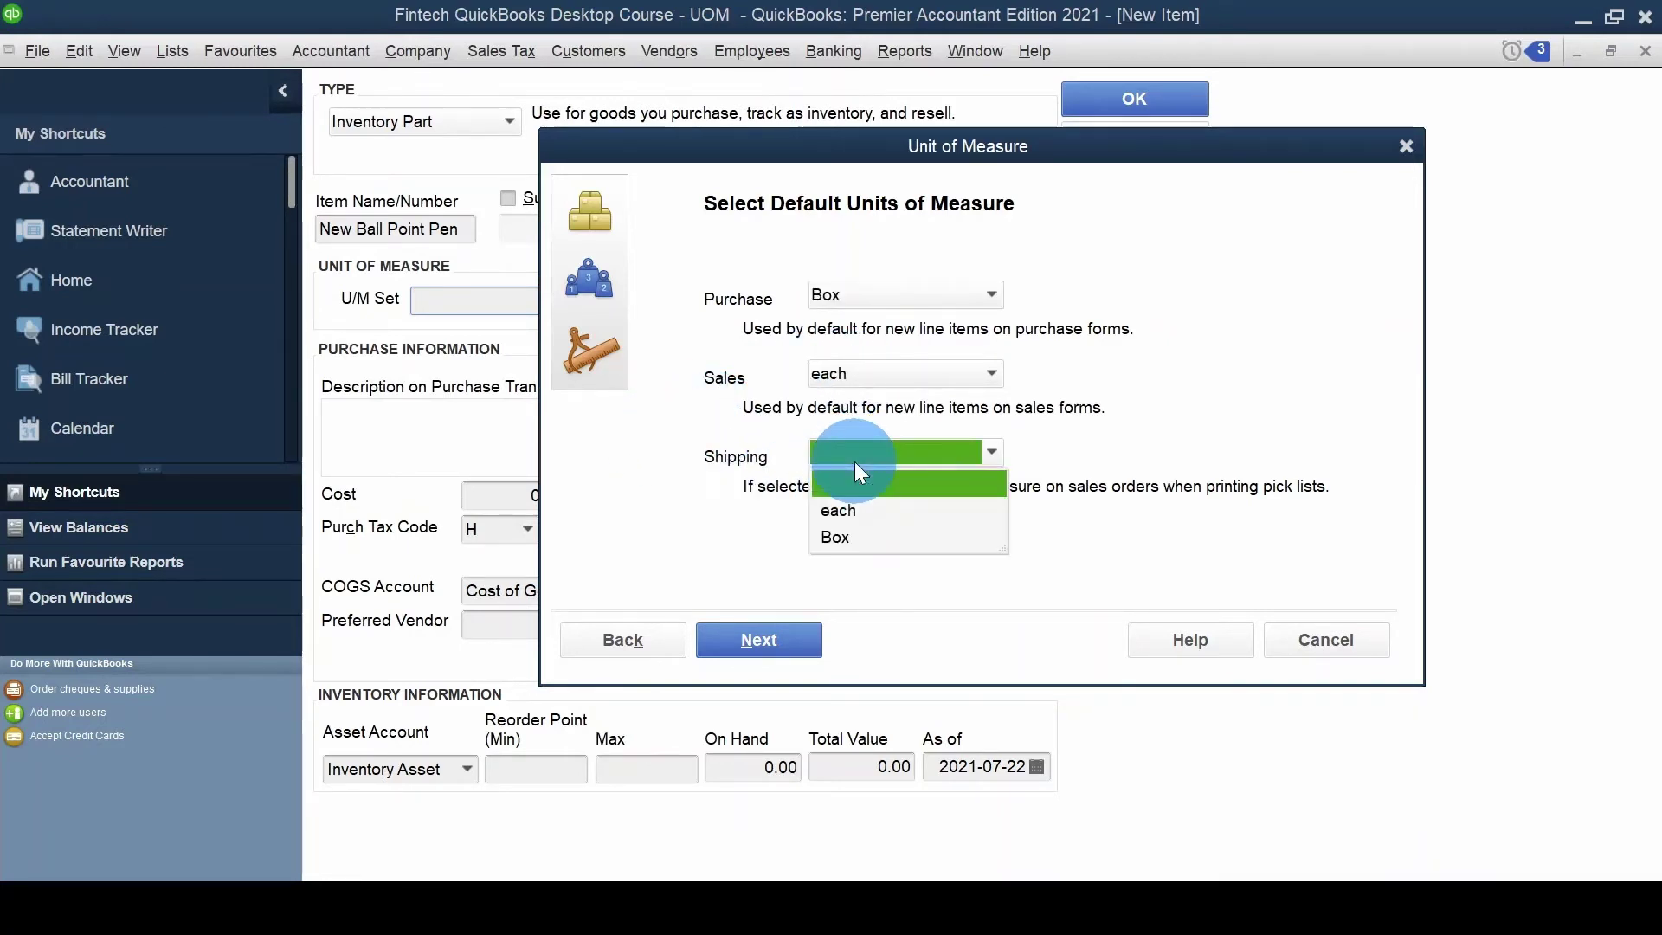
{"action": "left_click", "coordinate": [850, 513]}
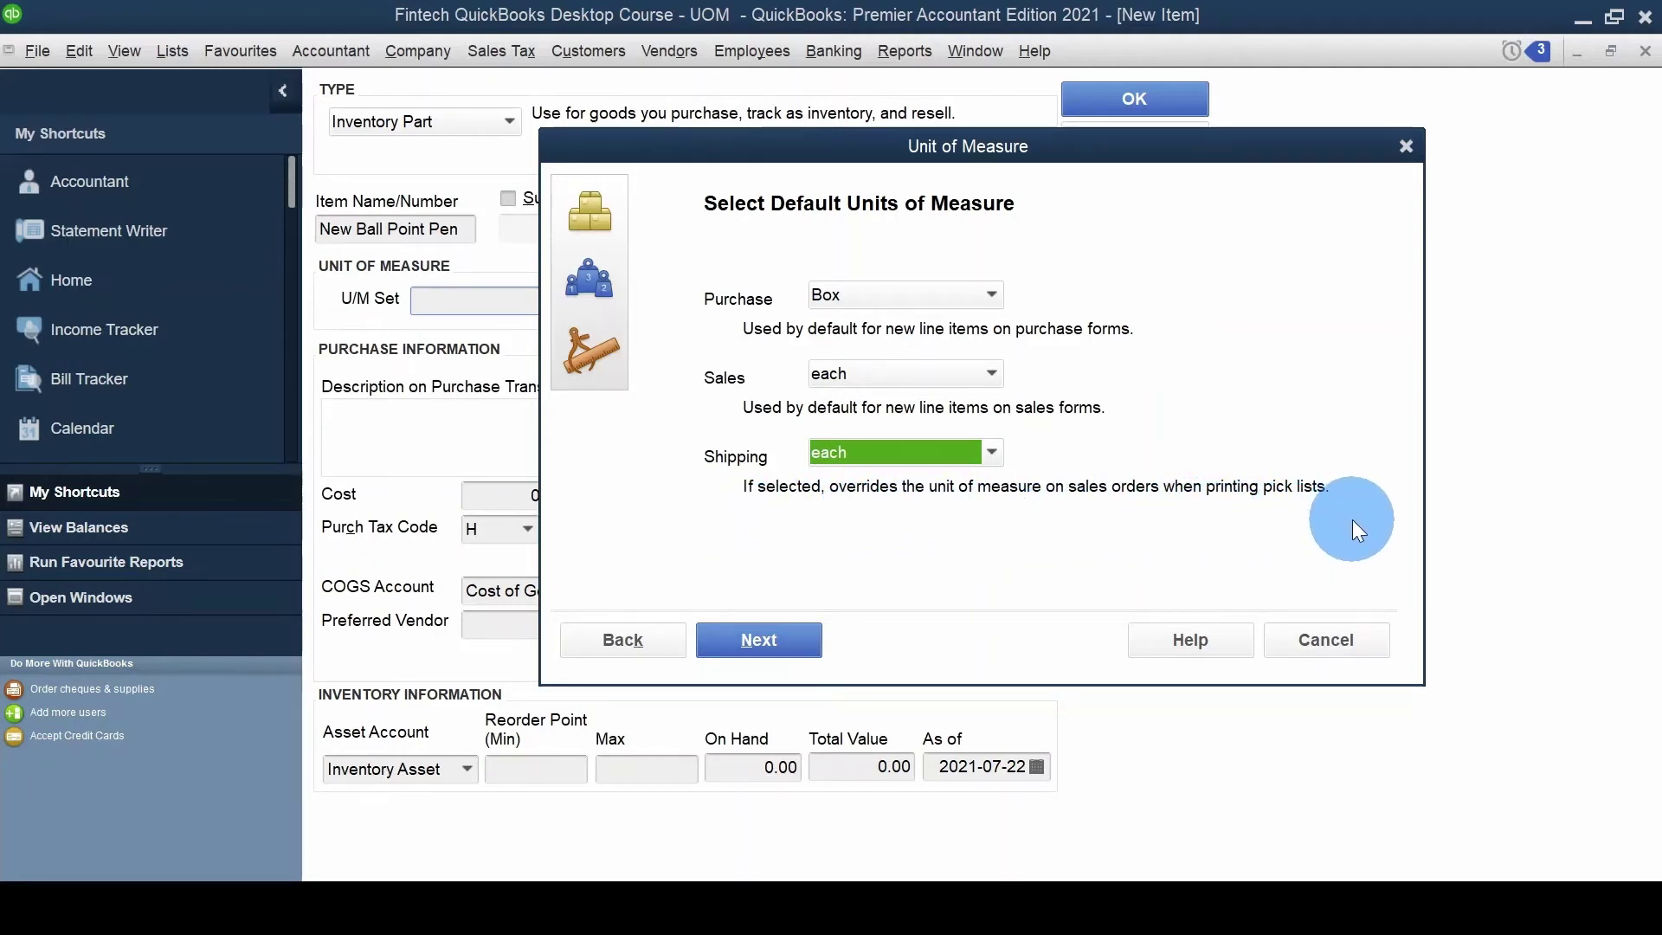
- Name the unit of measure set Box of 20, finish it, and check the item's available sets
{"action": "left_click", "coordinate": [745, 643]}
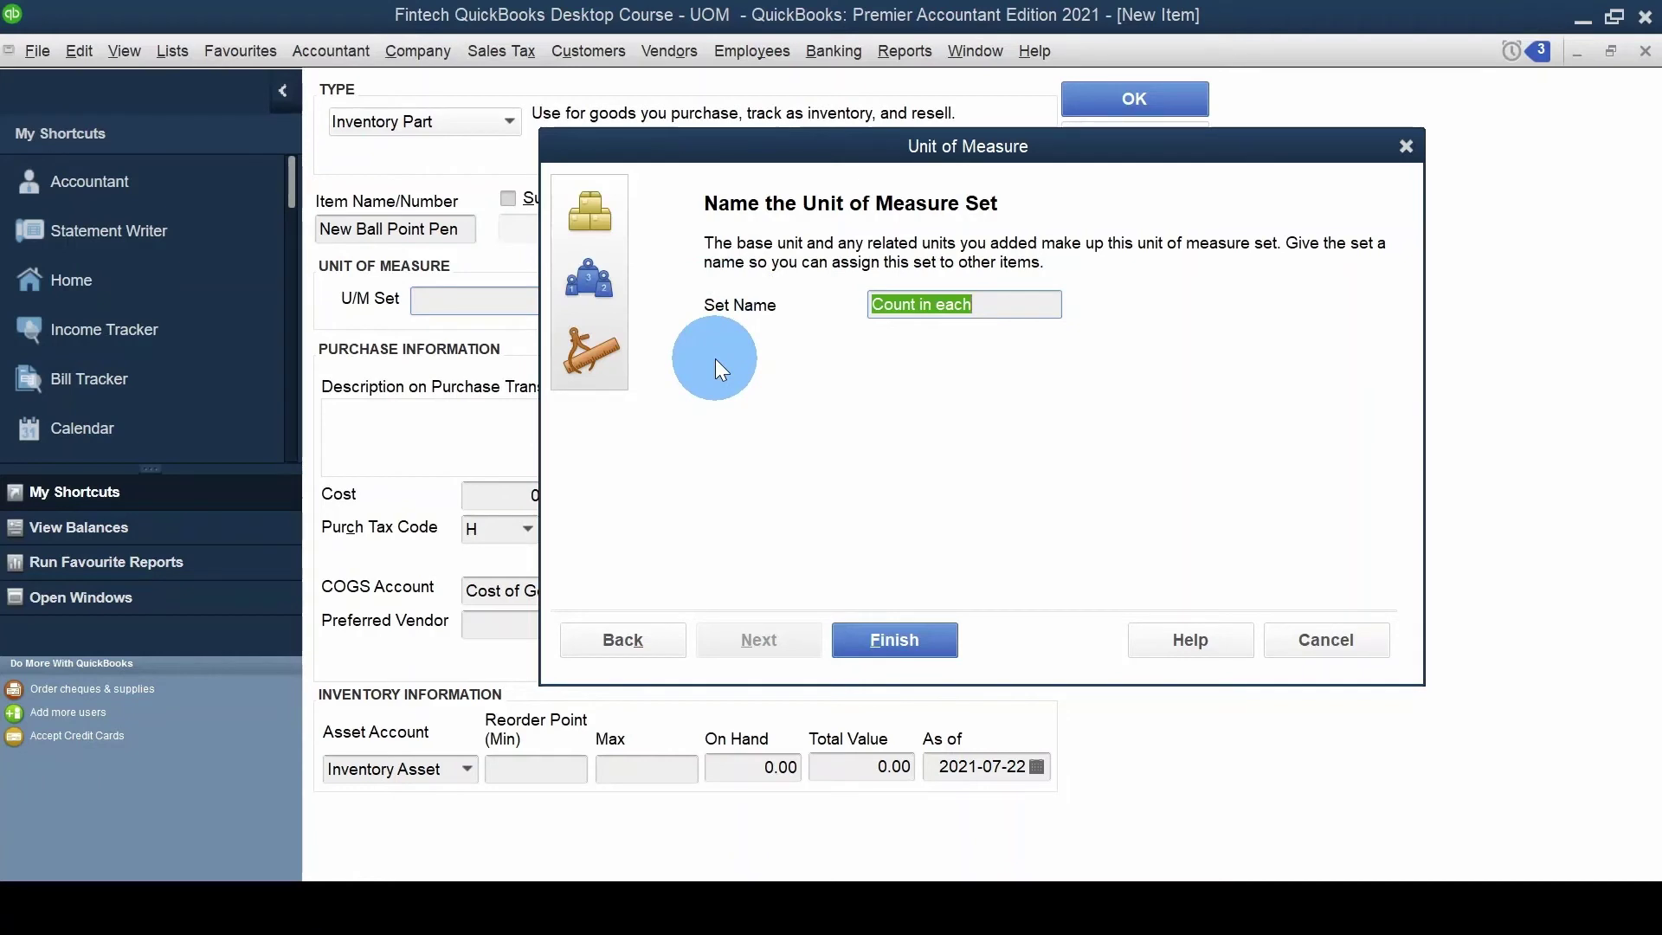
{"action": "type", "text": "Box of 20"}
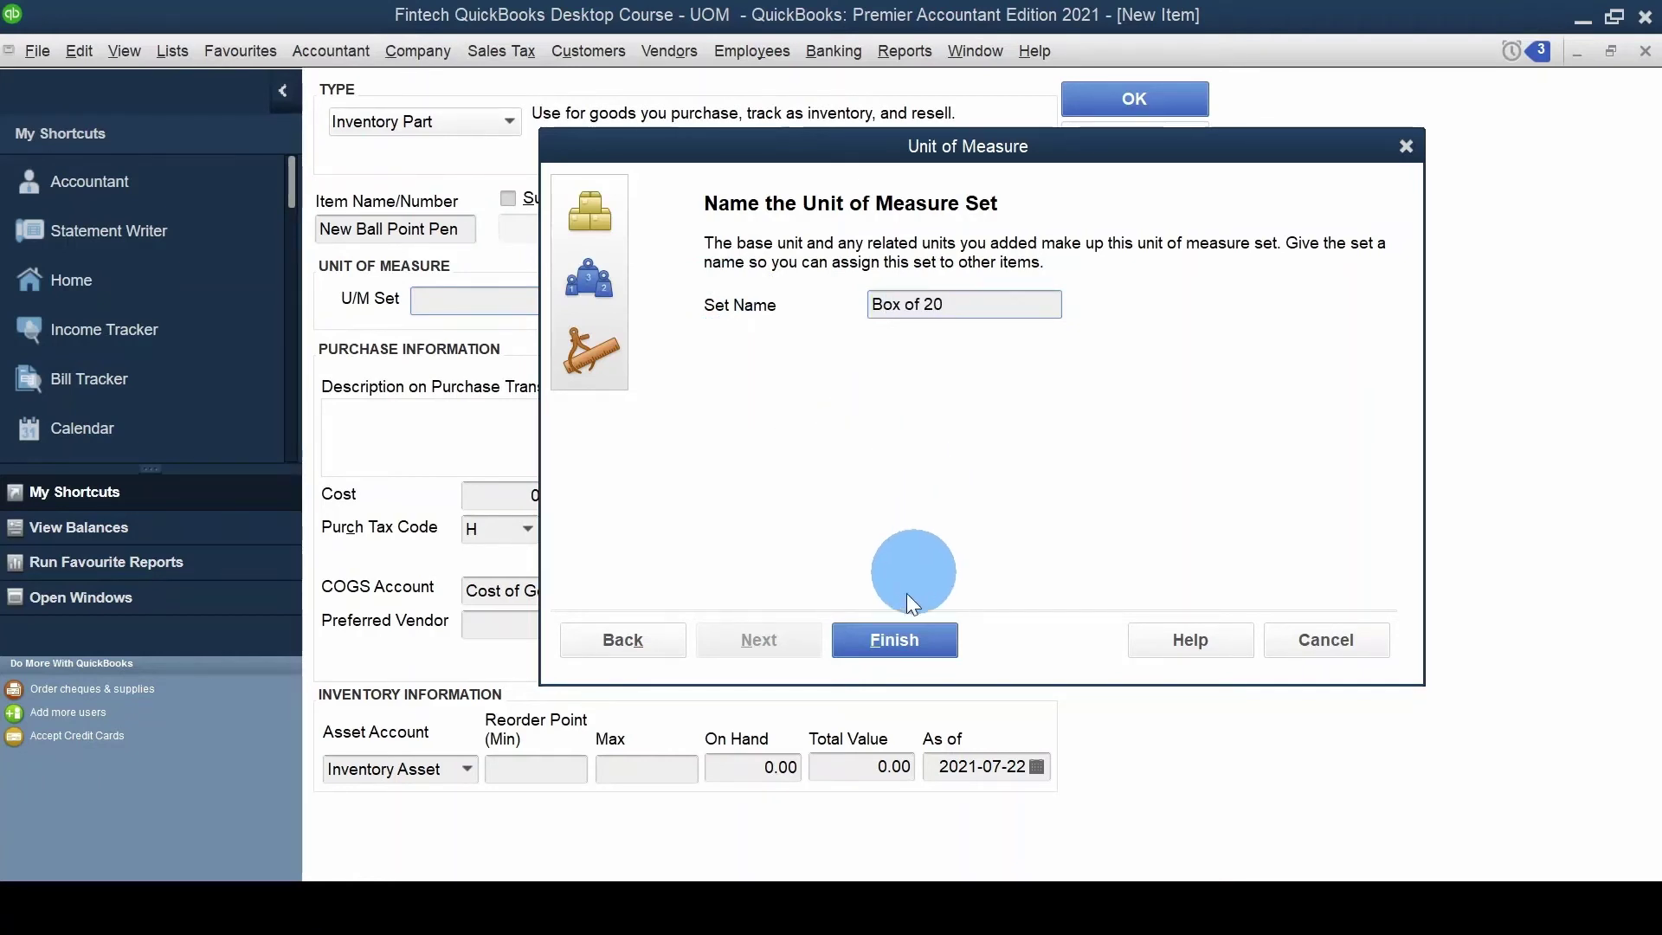
{"action": "left_click", "coordinate": [894, 645]}
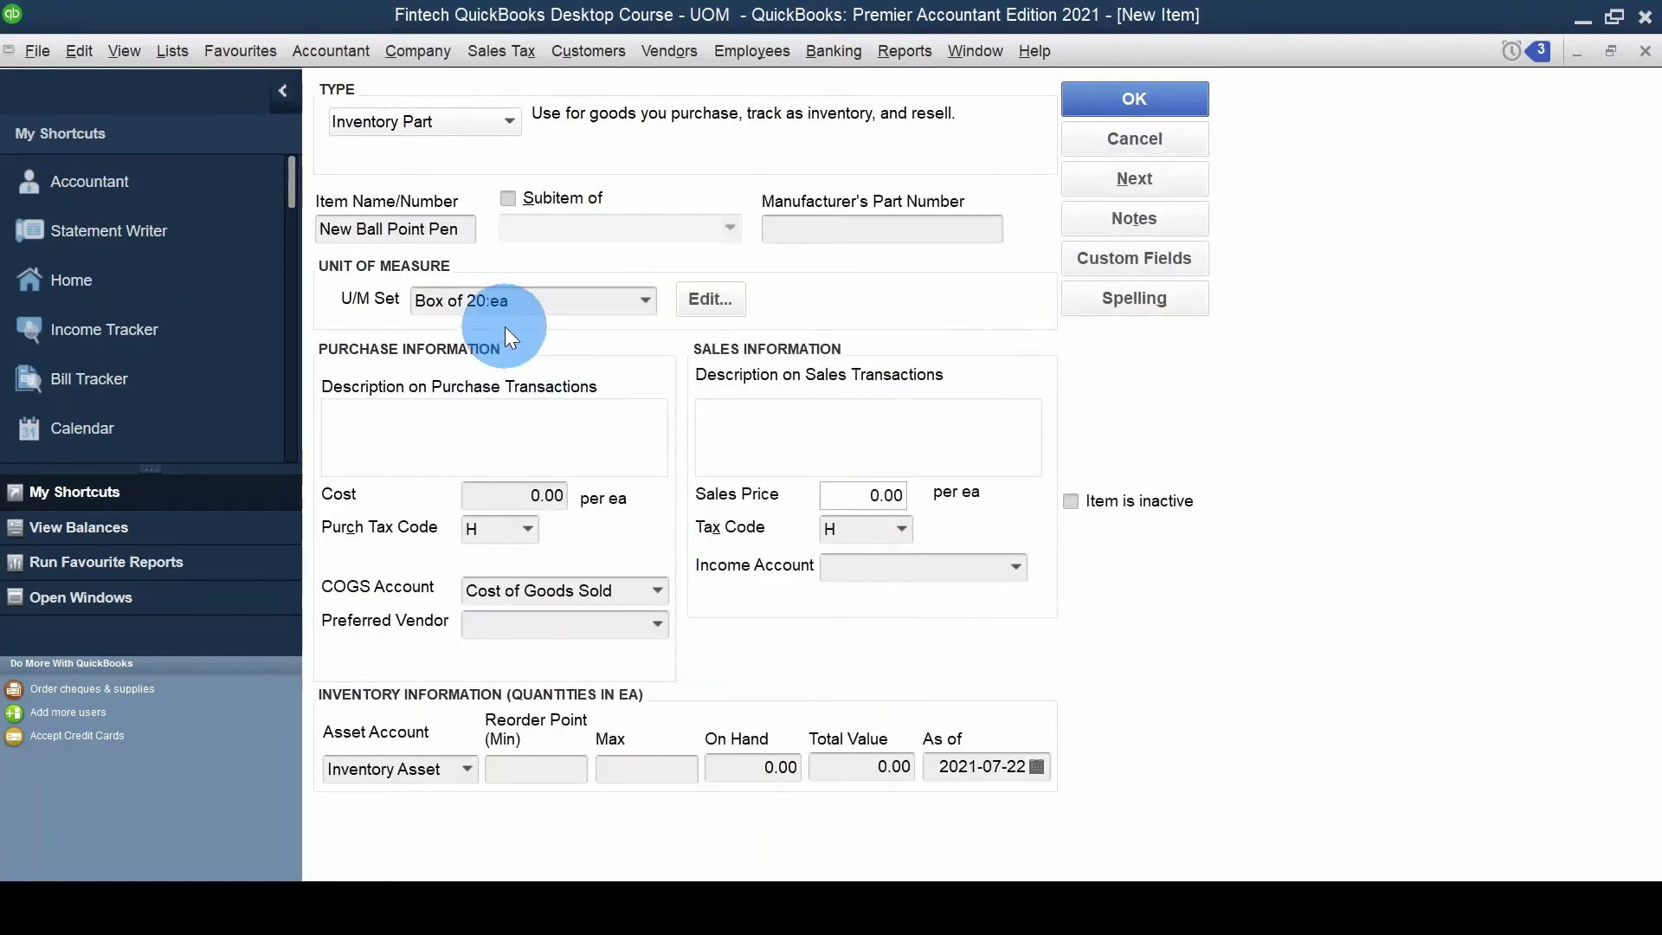
{"action": "left_click", "coordinate": [642, 299]}
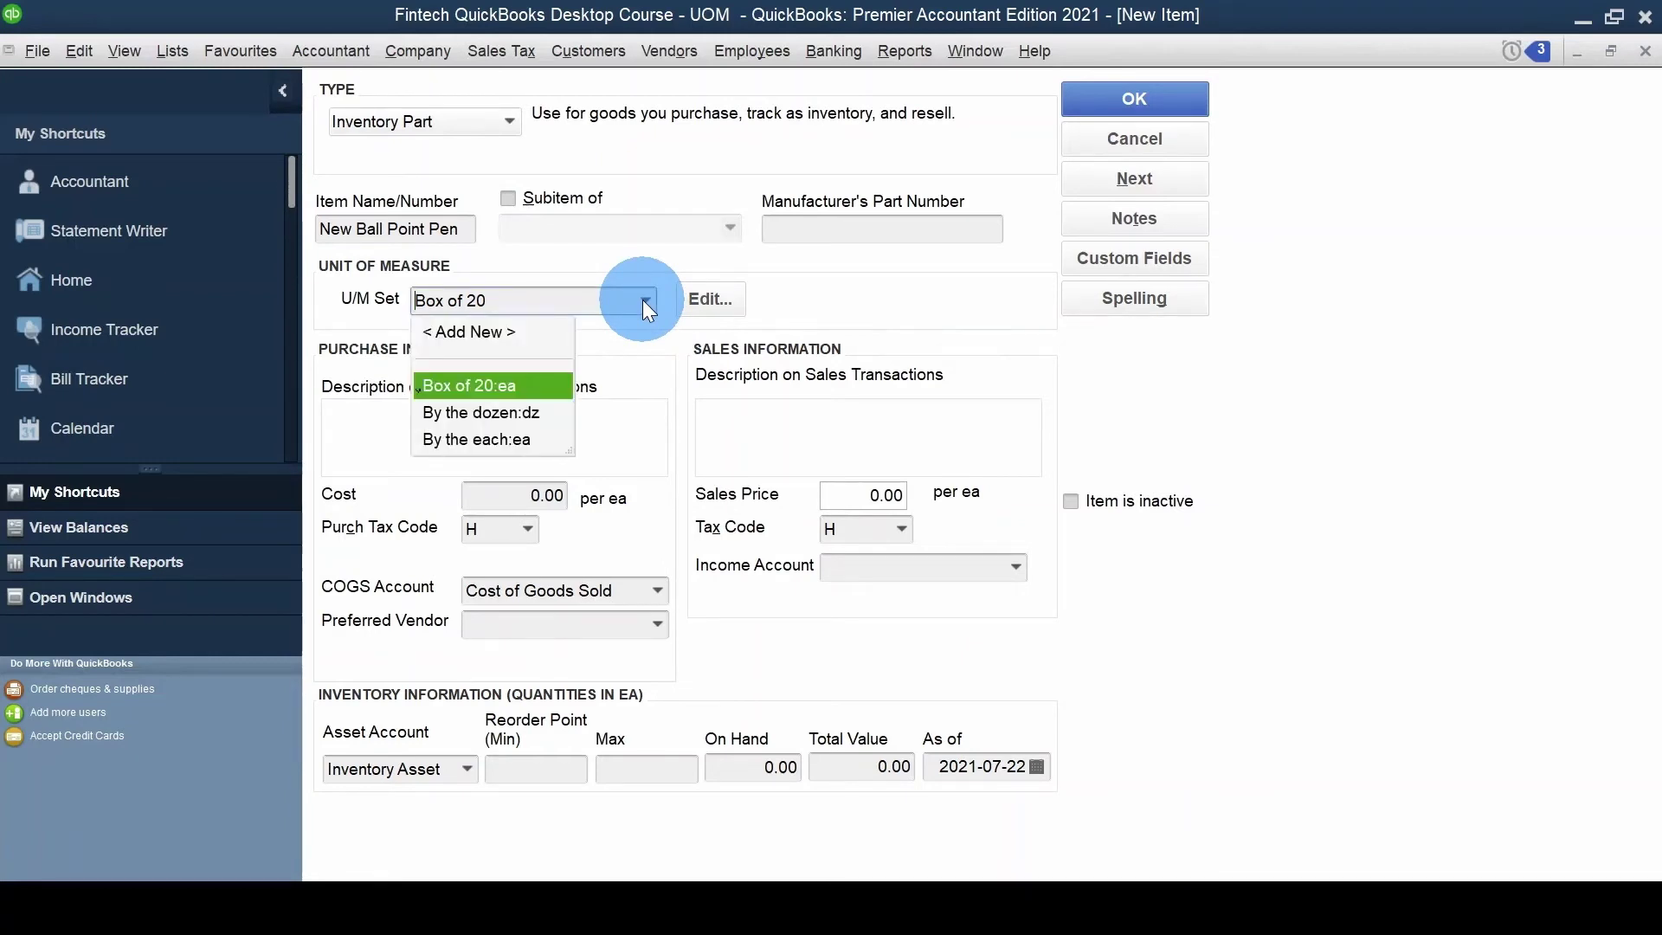
{"action": "left_click", "coordinate": [627, 398]}
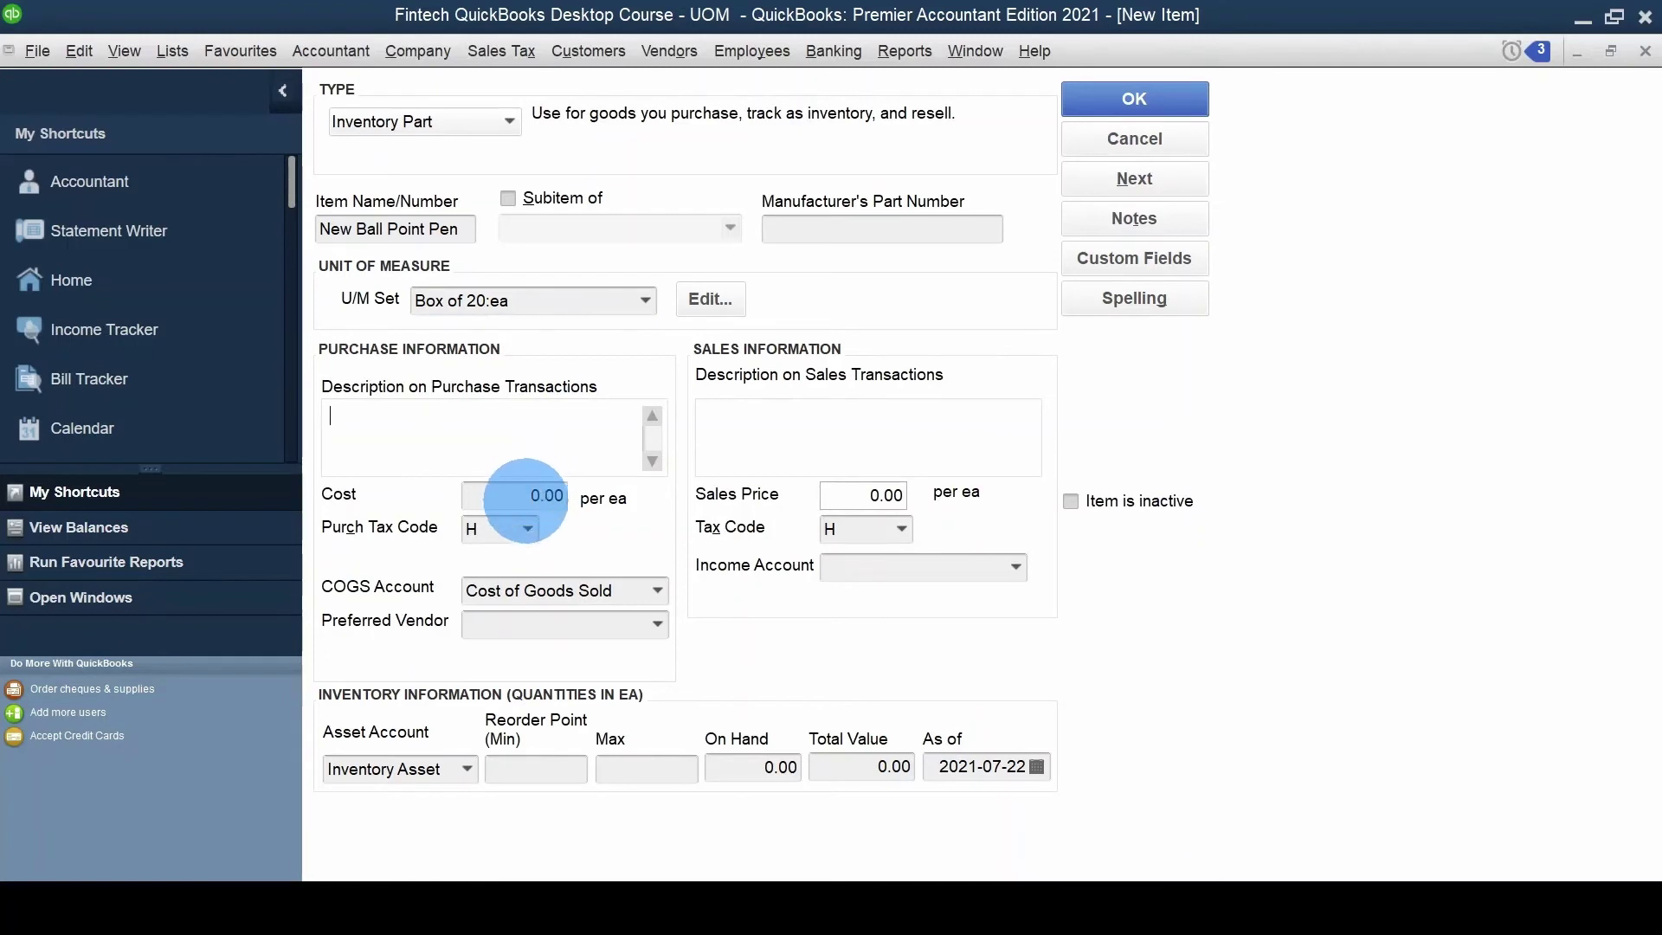
- Set the New Ball Point Pen's cost to 2.00 and sales price to 5.00 per each
{"action": "left_click", "coordinate": [524, 499]}
{"action": "type", "text": "2"}
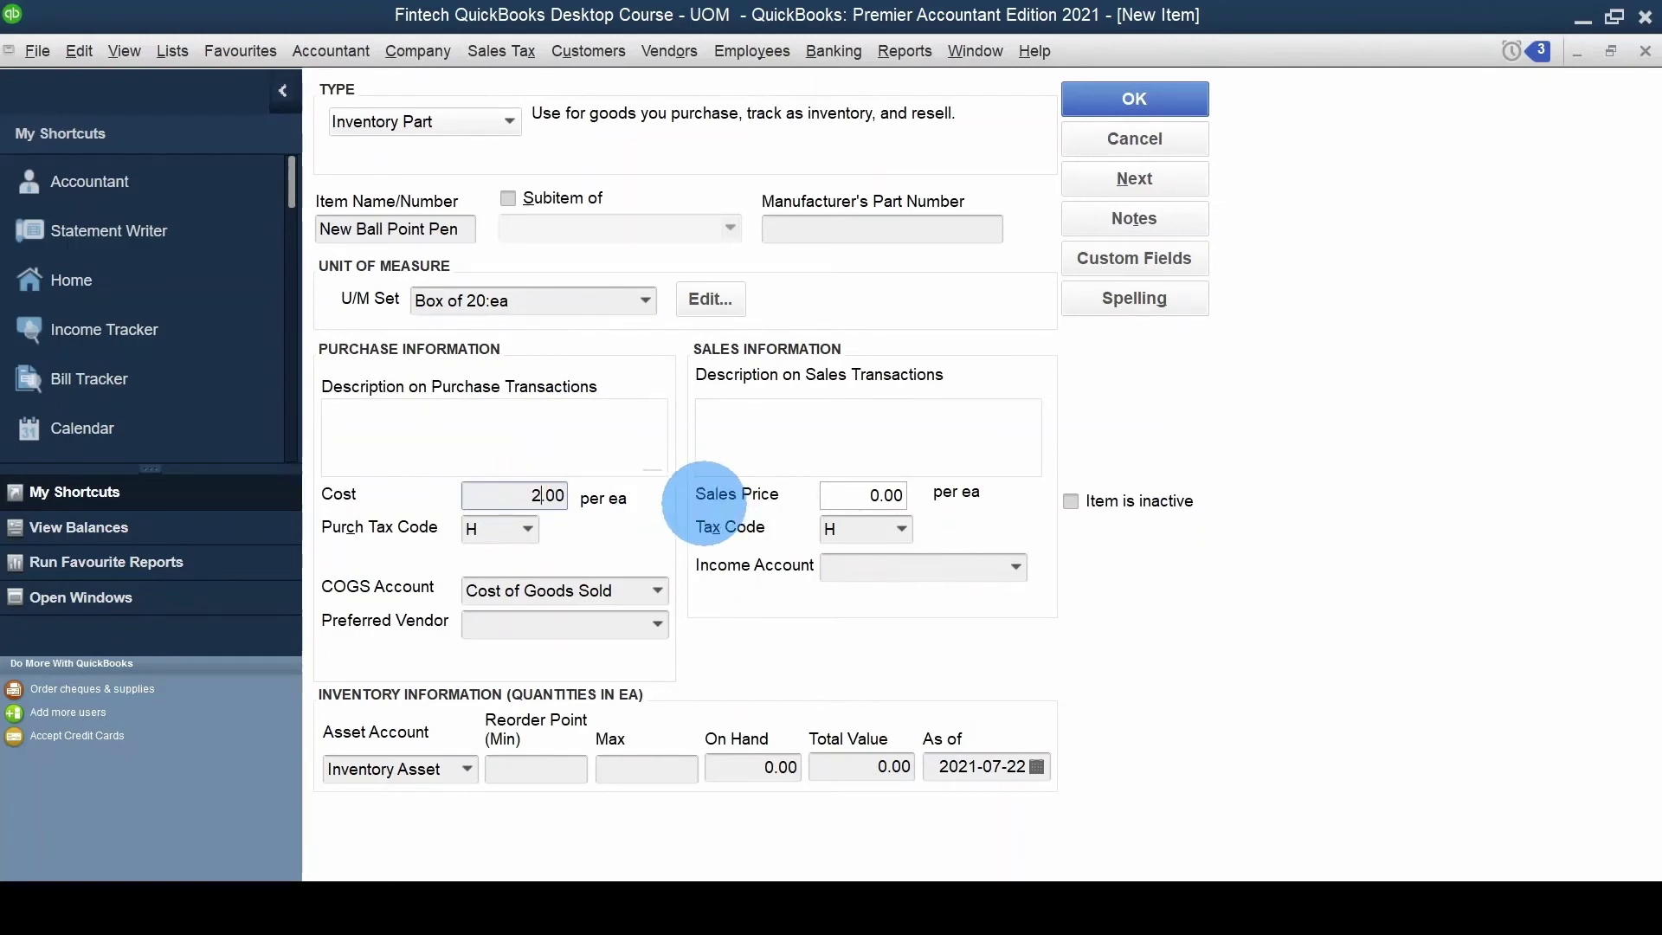
{"action": "key", "text": "Tab"}
{"action": "key", "text": "Tab"}
{"action": "key", "text": "Tab"}
{"action": "key", "text": "Tab"}
{"action": "key", "text": "Tab"}
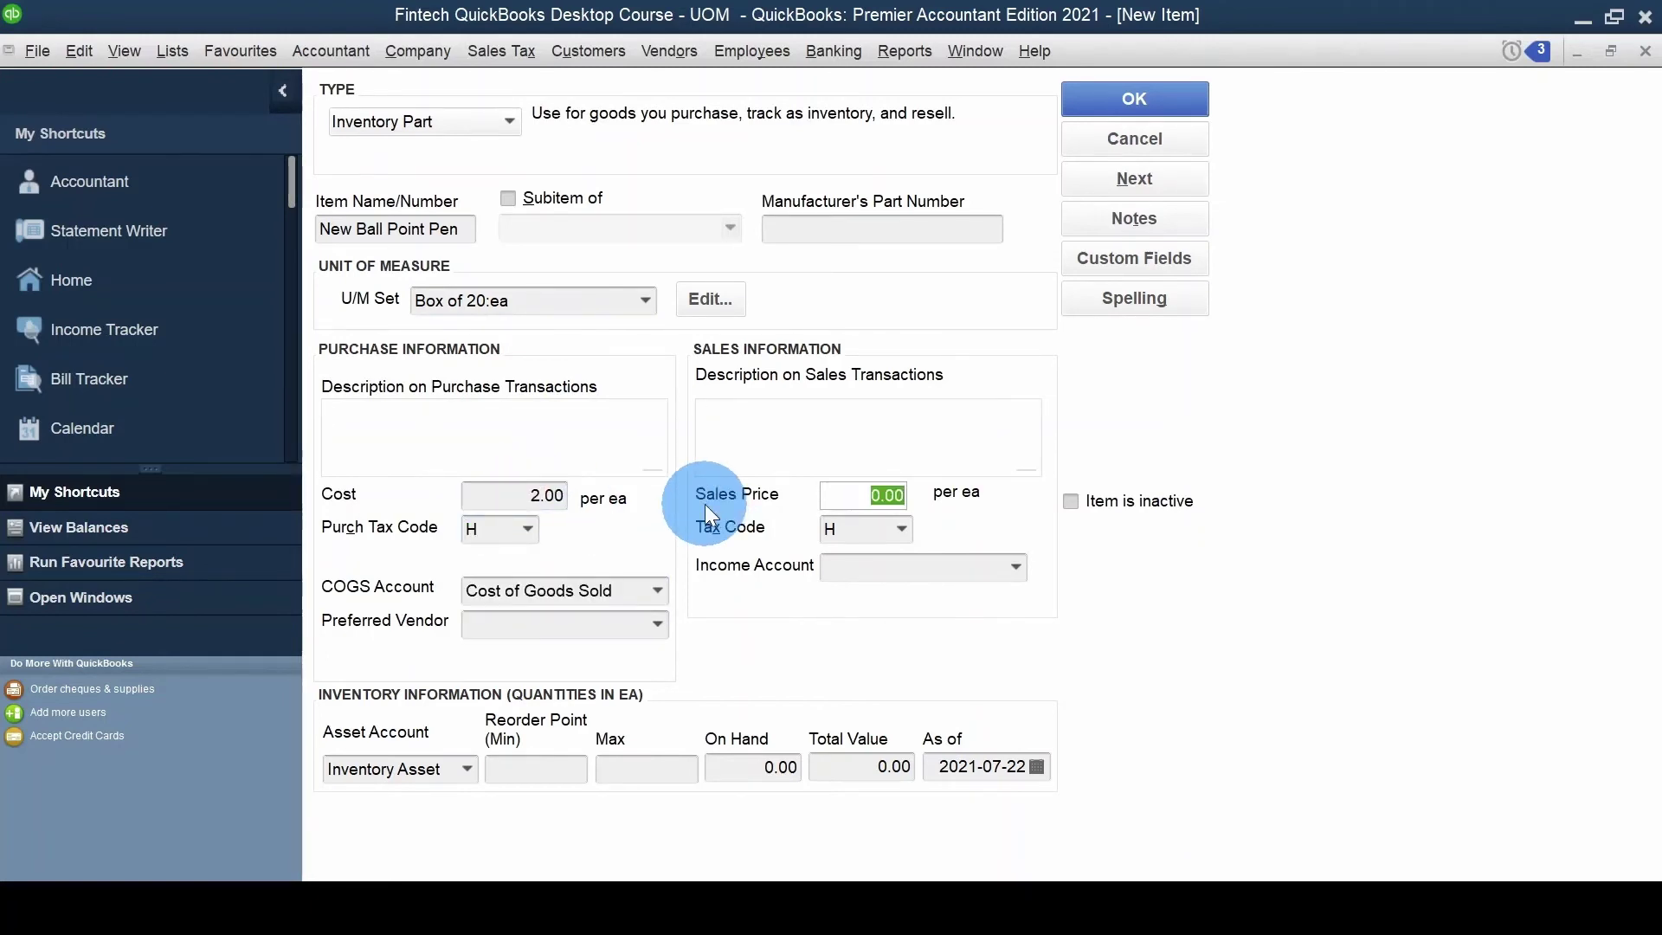
{"action": "type", "text": "5"}
{"action": "key", "text": "Tab"}
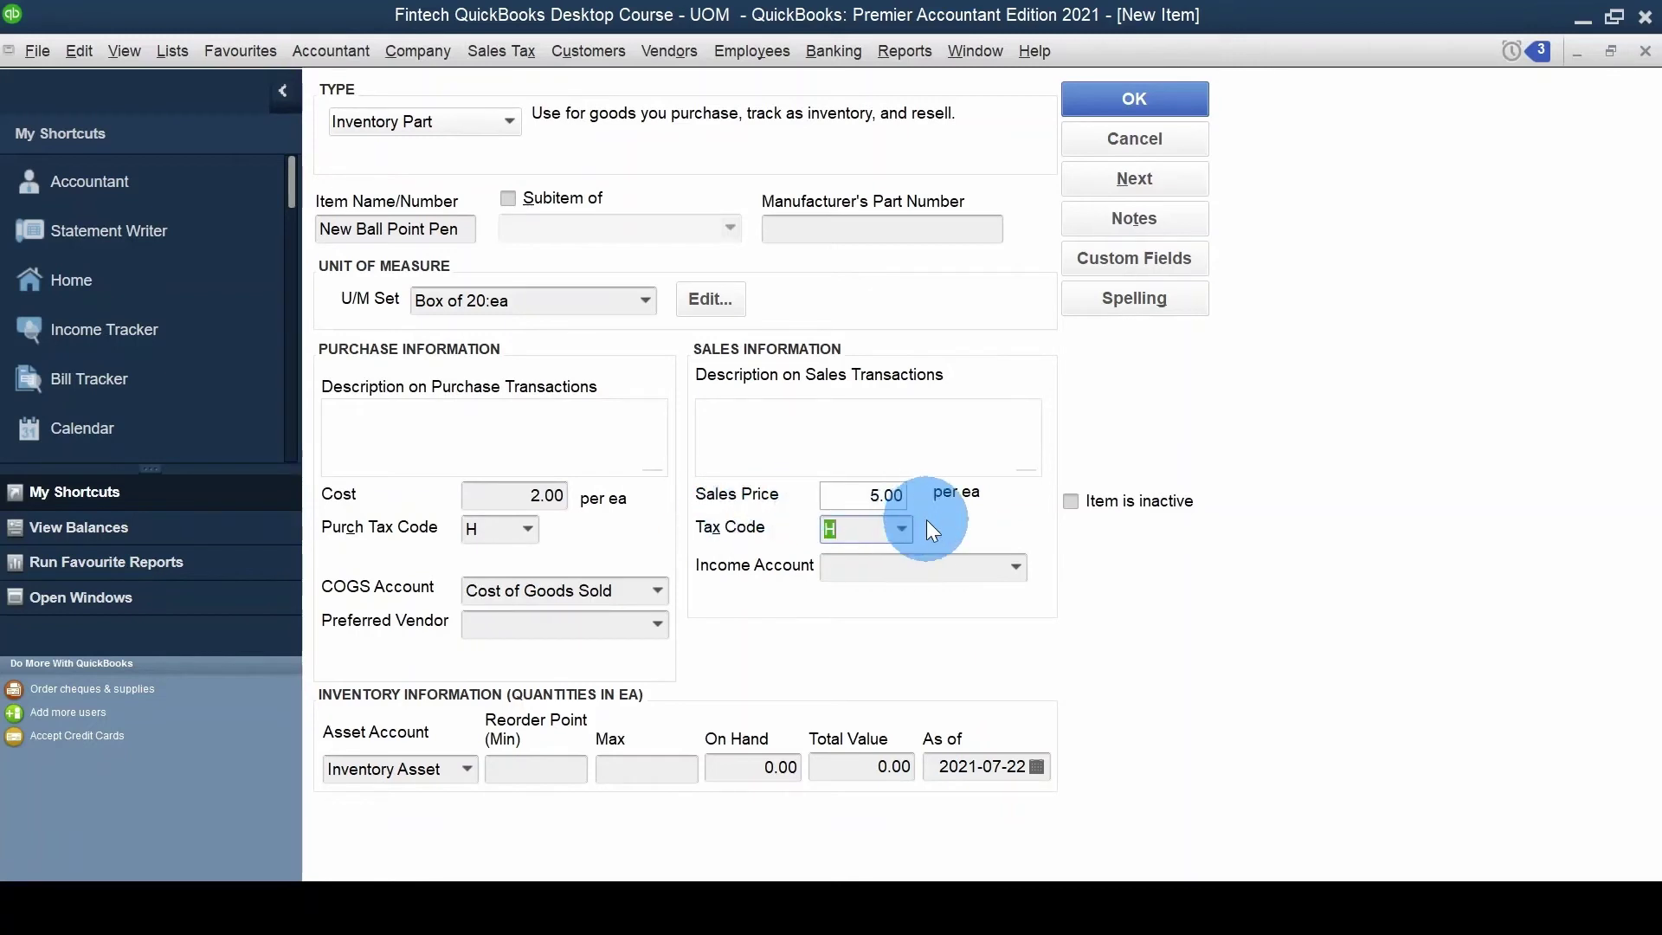
- Assign the Sales income account to the New Ball Point Pen and save the item
{"action": "key", "text": "Tab"}
{"action": "type", "text": "Sa"}
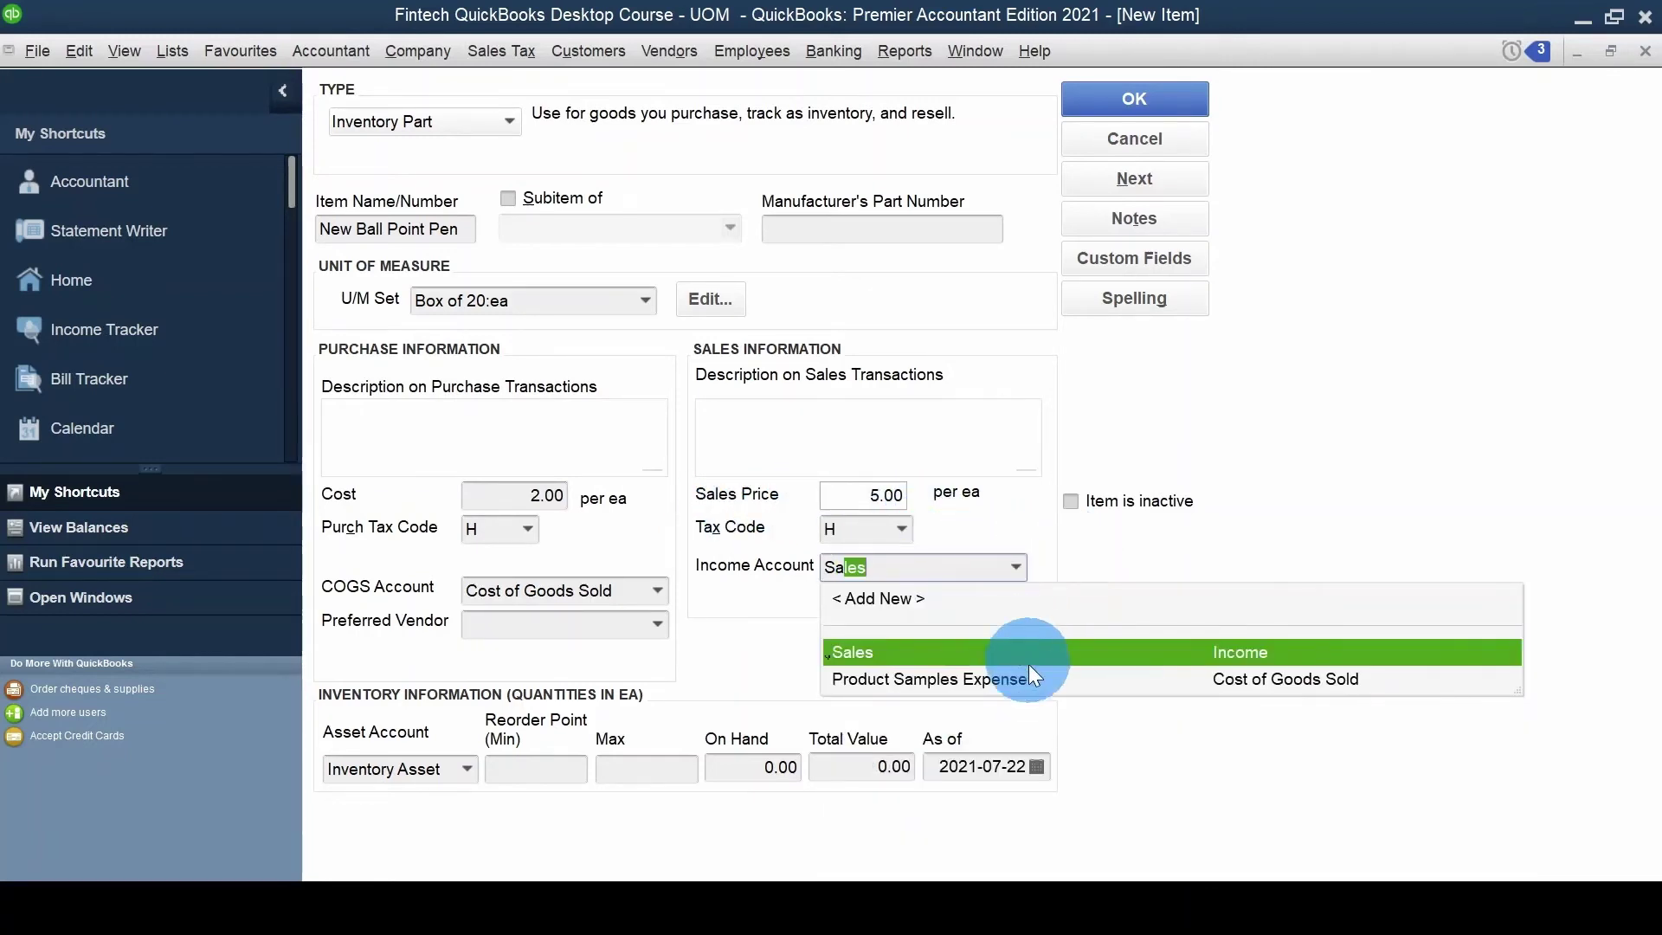
{"action": "key", "text": "Tab"}
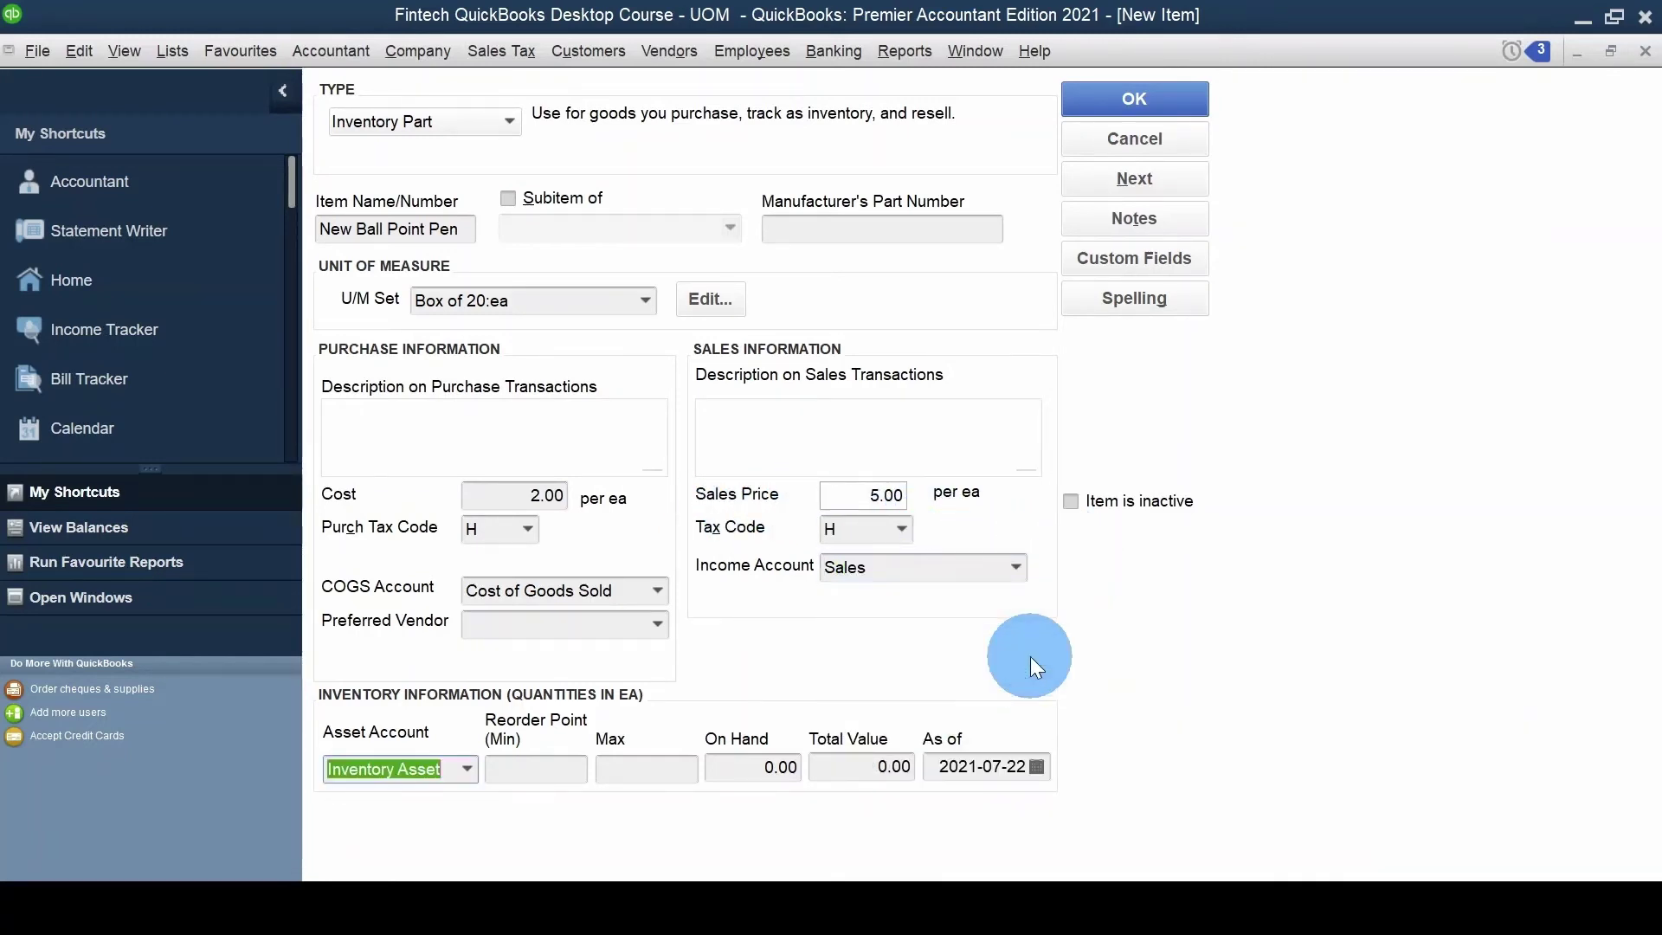
{"action": "key", "text": "shift+Tab"}
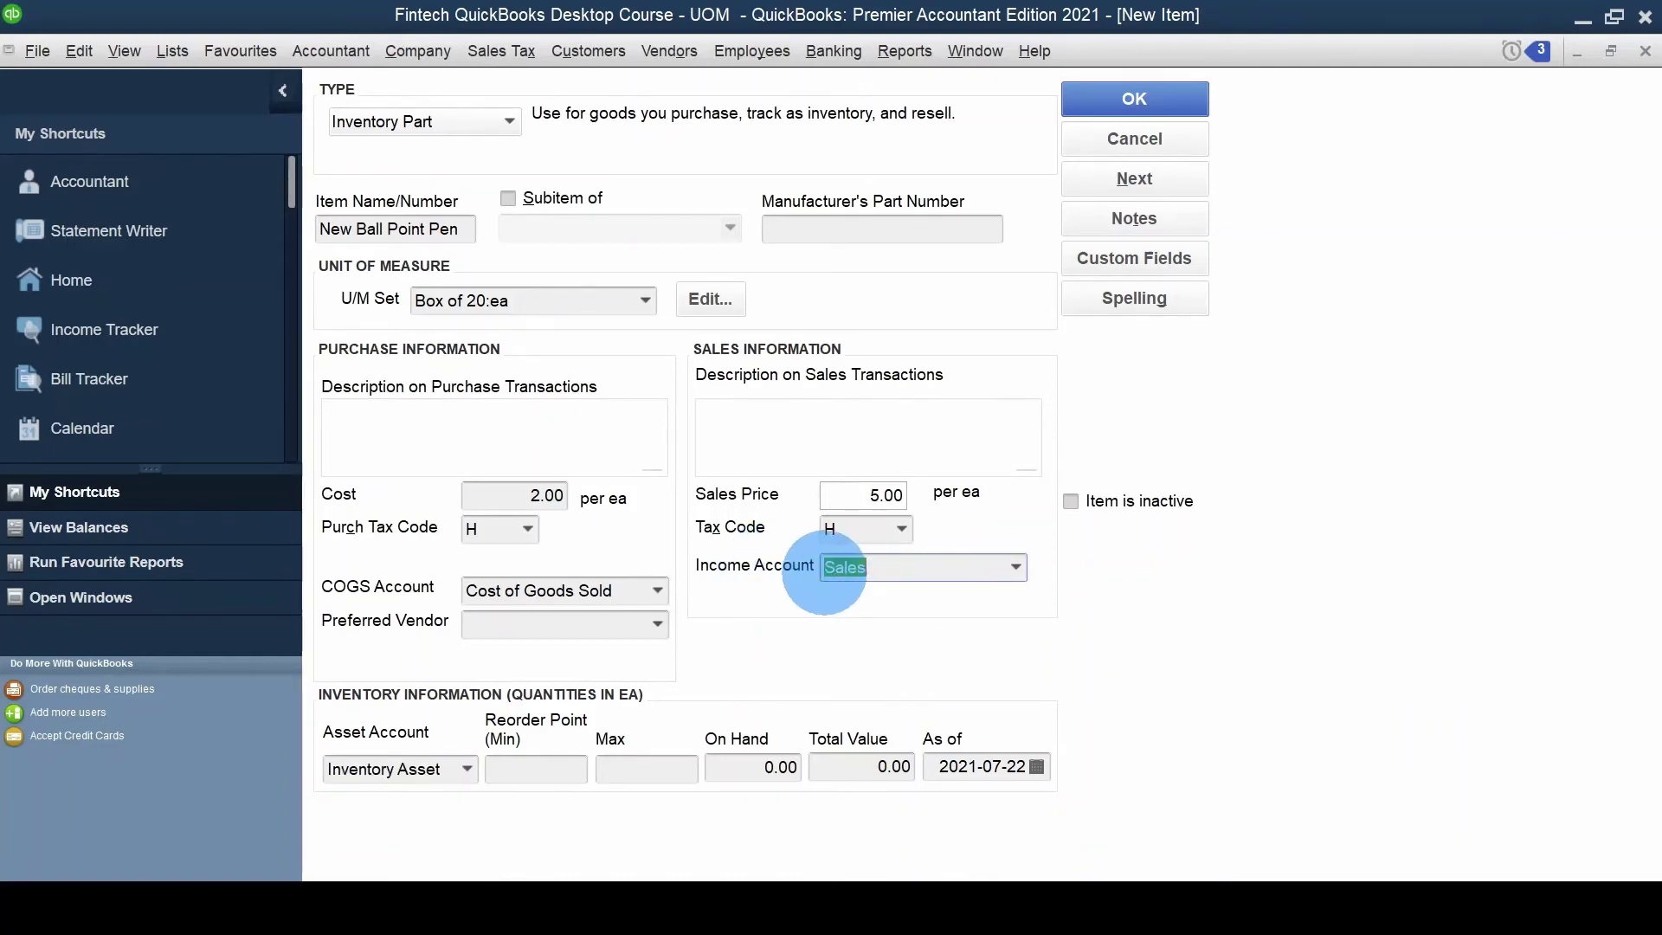
{"action": "left_click", "coordinate": [1189, 99]}
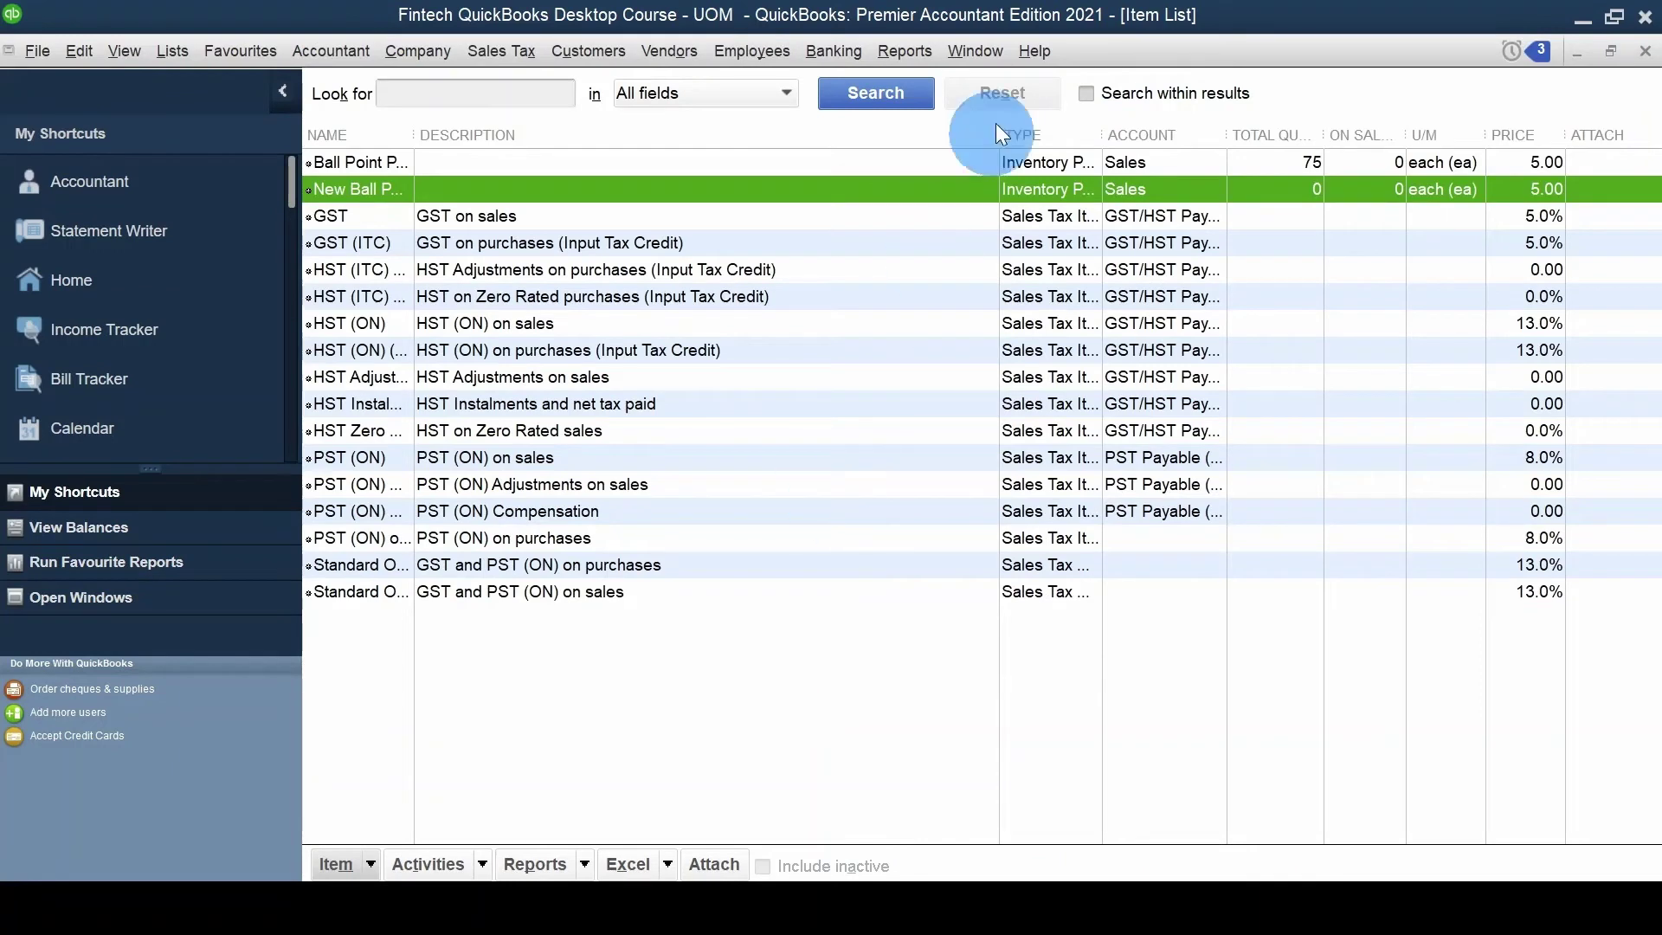
- Narrow the Description column and widen the Name column in the item list to fit the full pen names
{"action": "left_click_drag", "start_coordinate": [998, 132], "coordinate": [825, 173]}
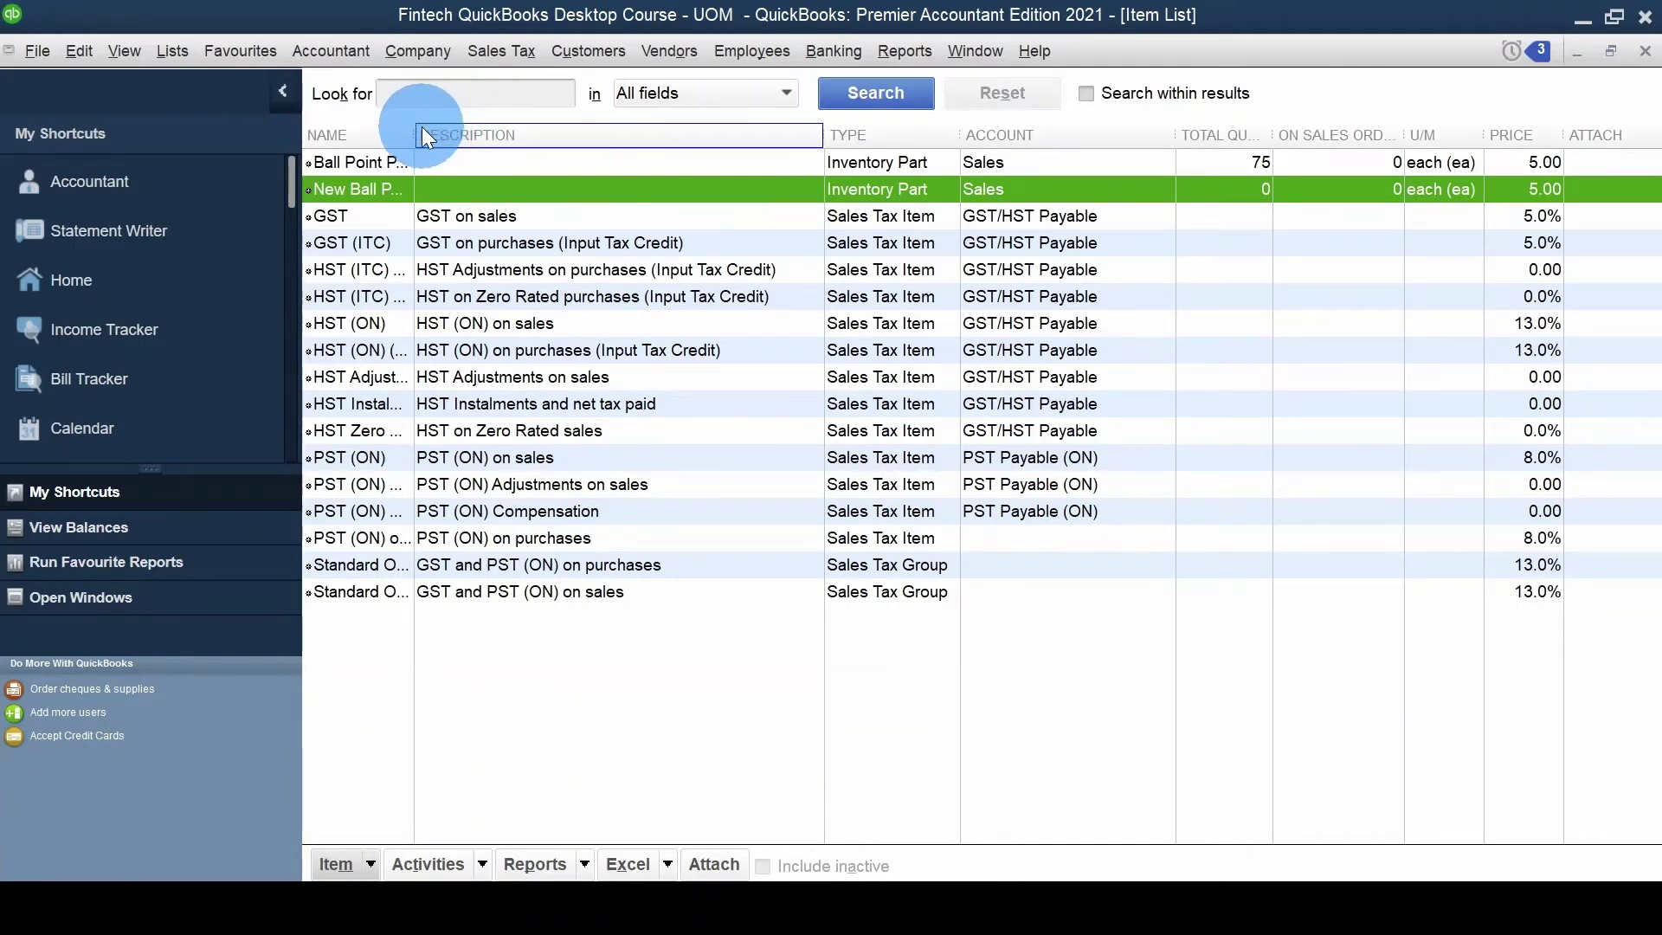
{"action": "left_click_drag", "start_coordinate": [419, 127], "coordinate": [494, 127]}
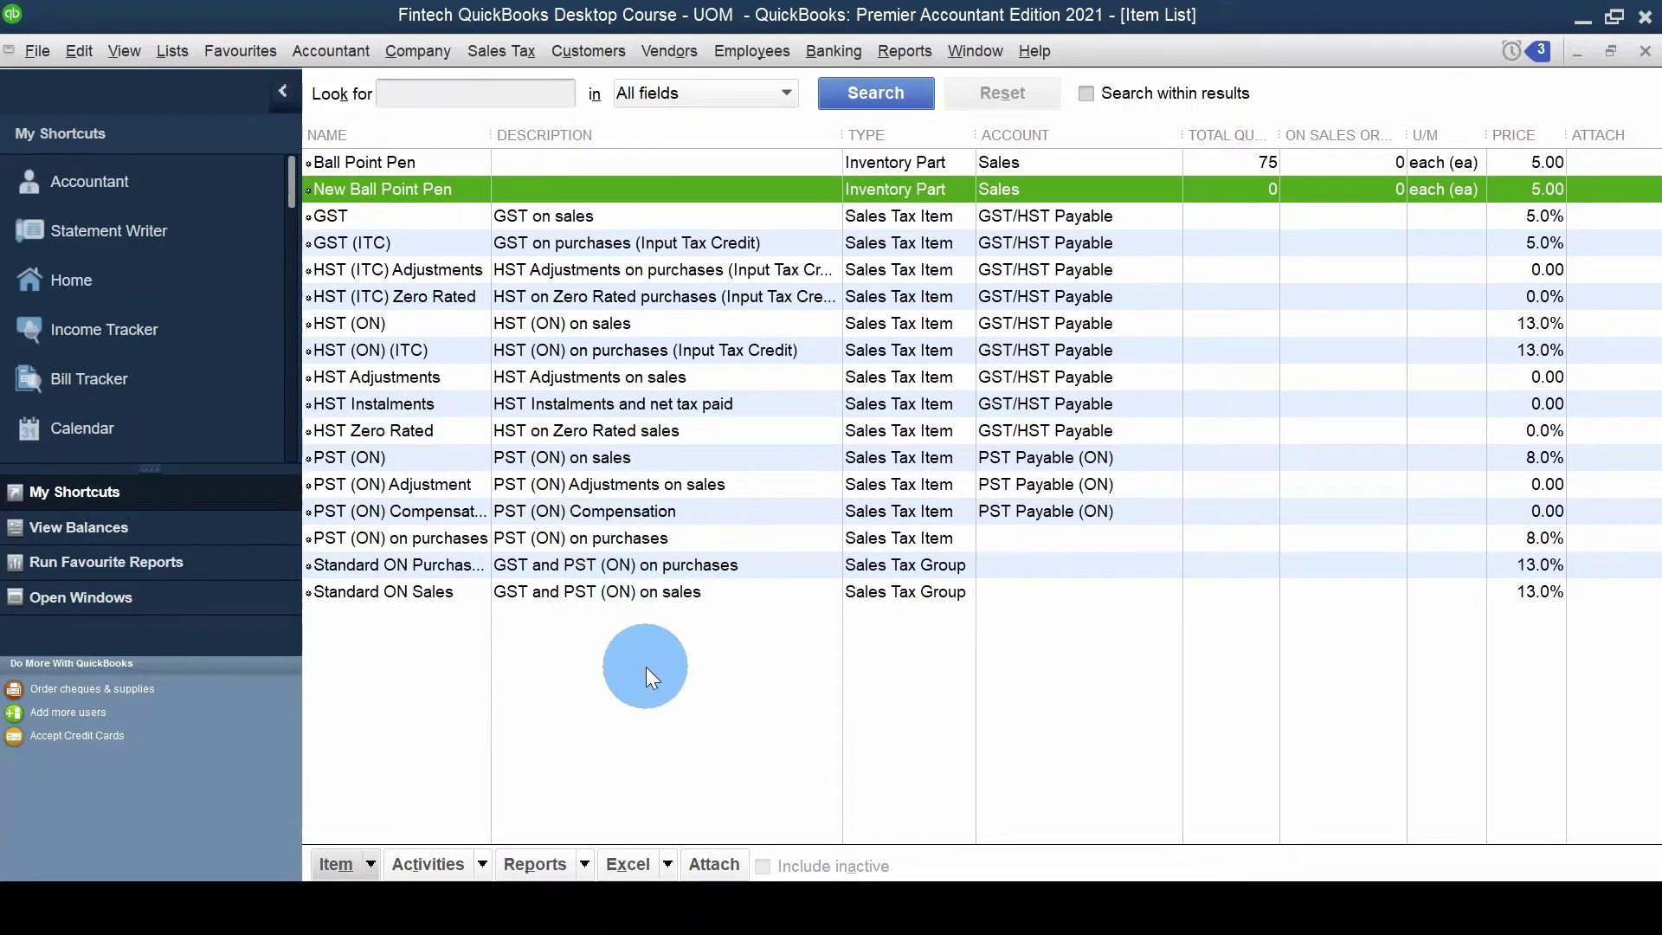
{"action": "left_click", "coordinate": [567, 725]}
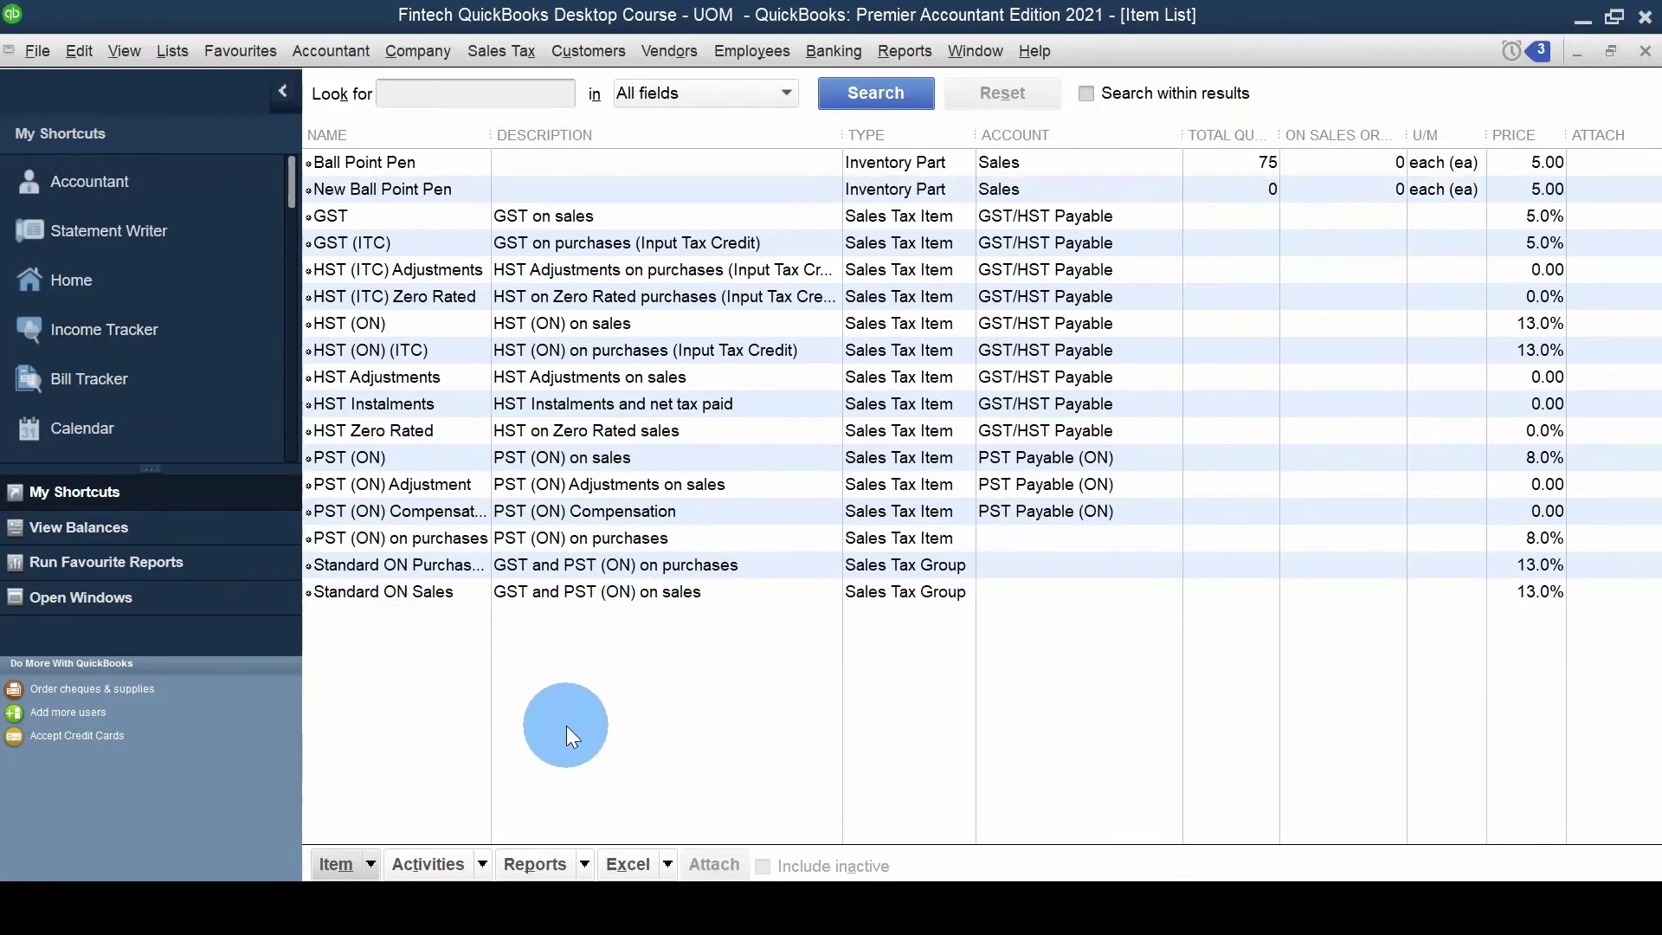
- Return to the home page and start a new bill for Vendor V
{"action": "left_click", "coordinate": [91, 284]}
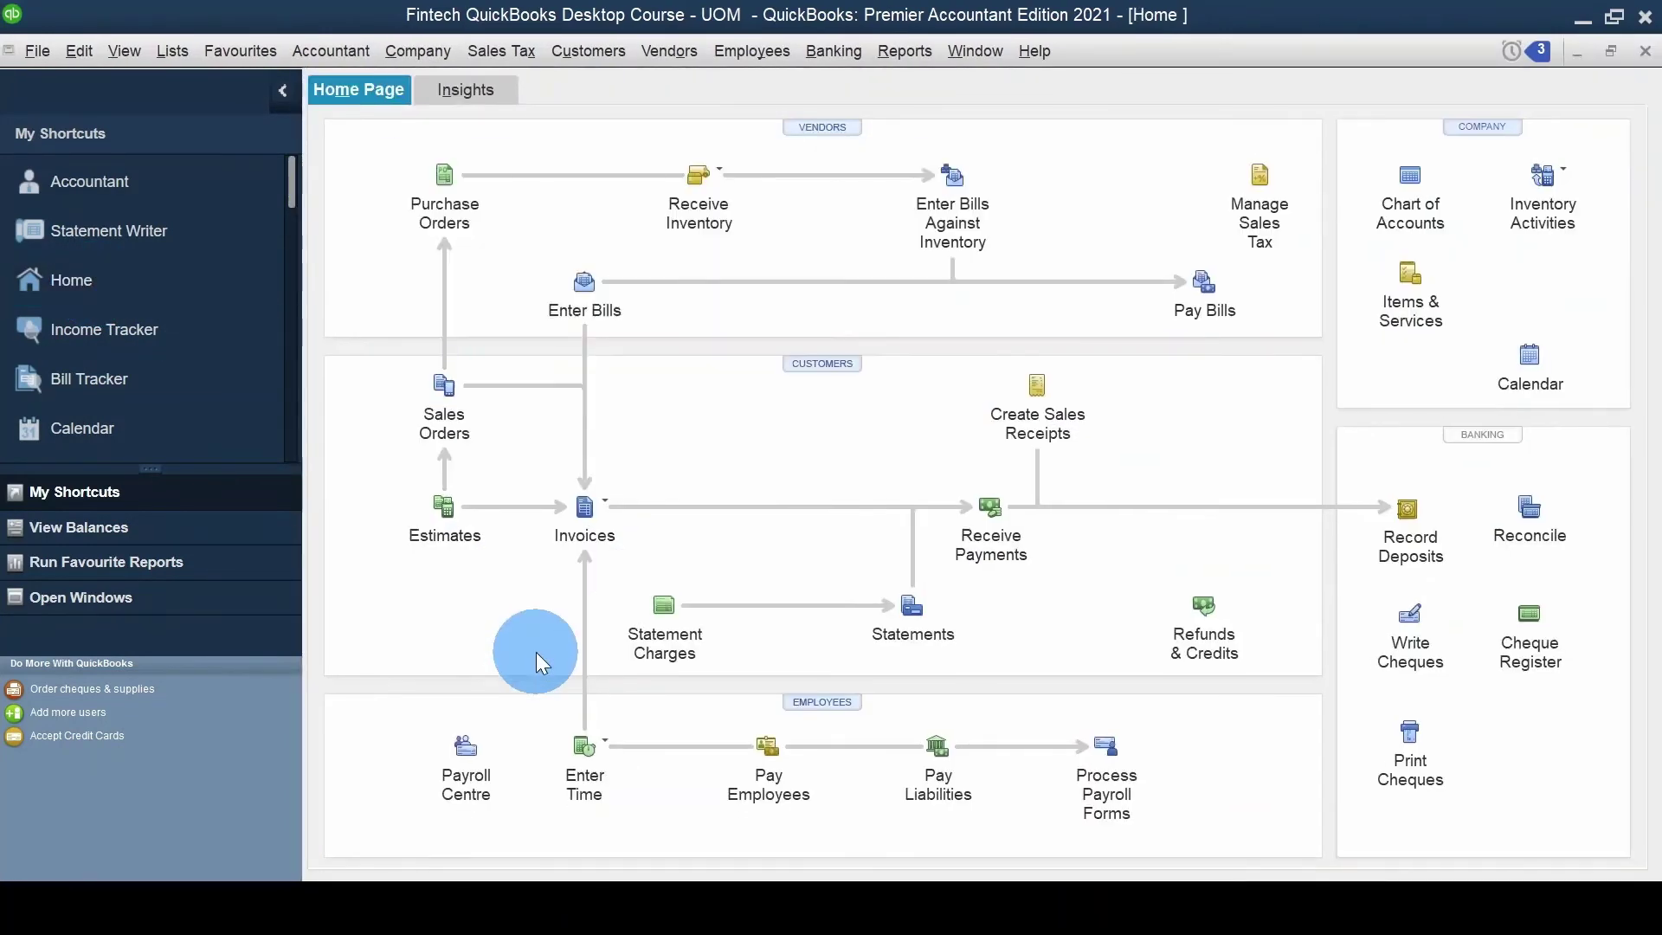
{"action": "left_click", "coordinate": [580, 303]}
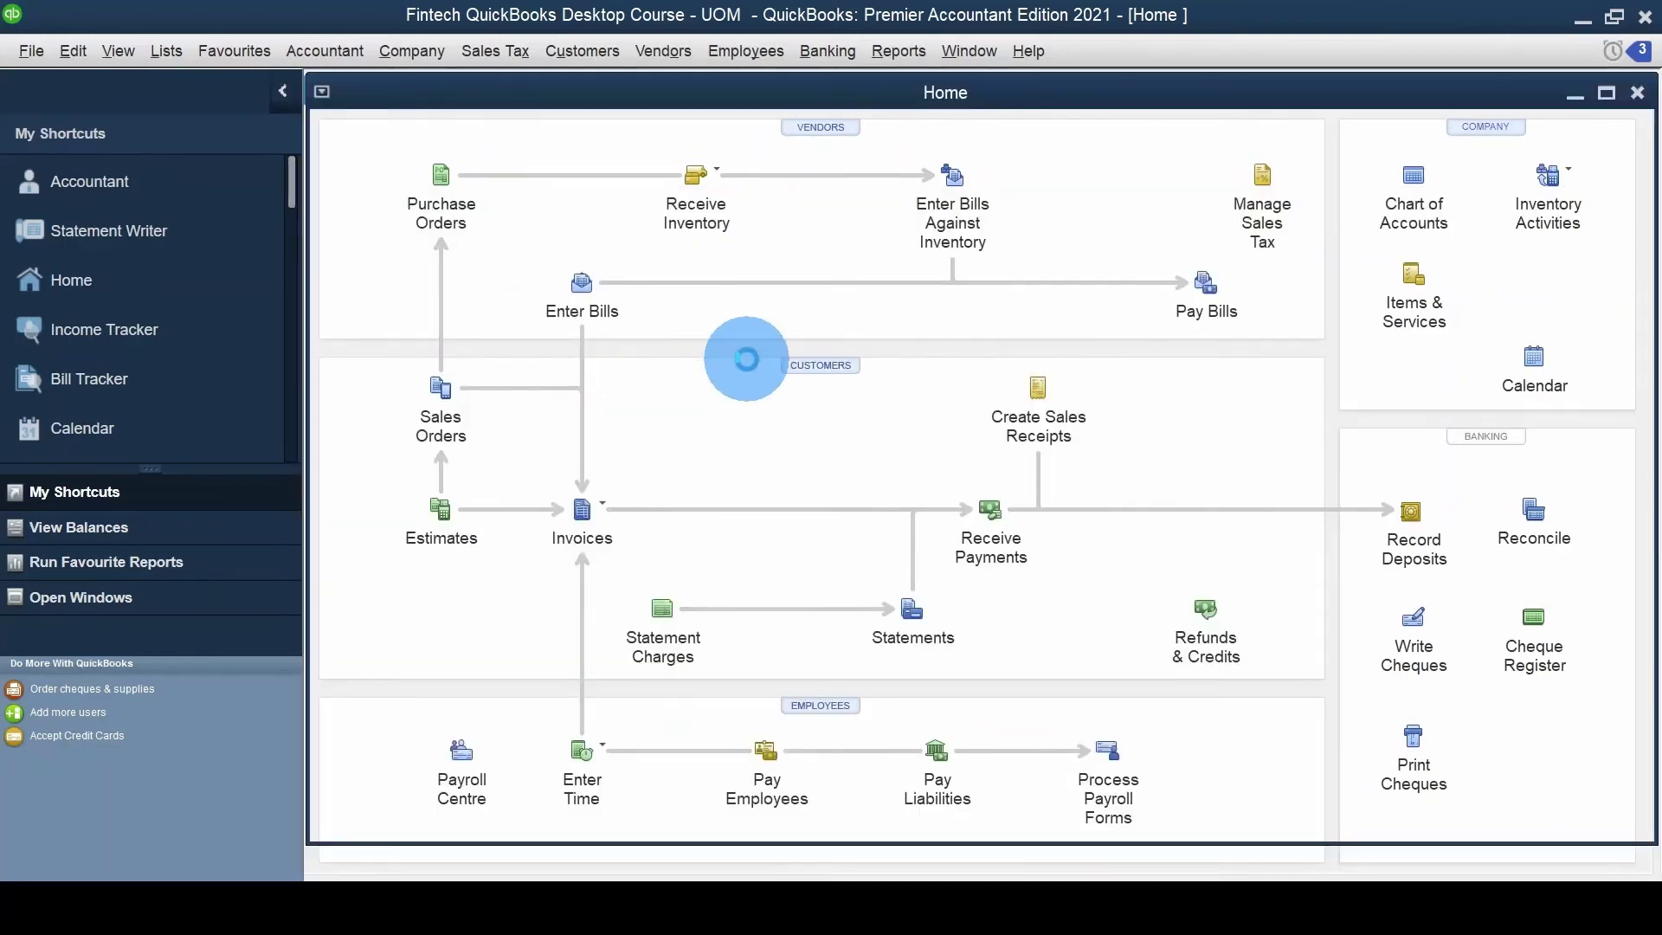
{"action": "type", "text": "Vendor V"}
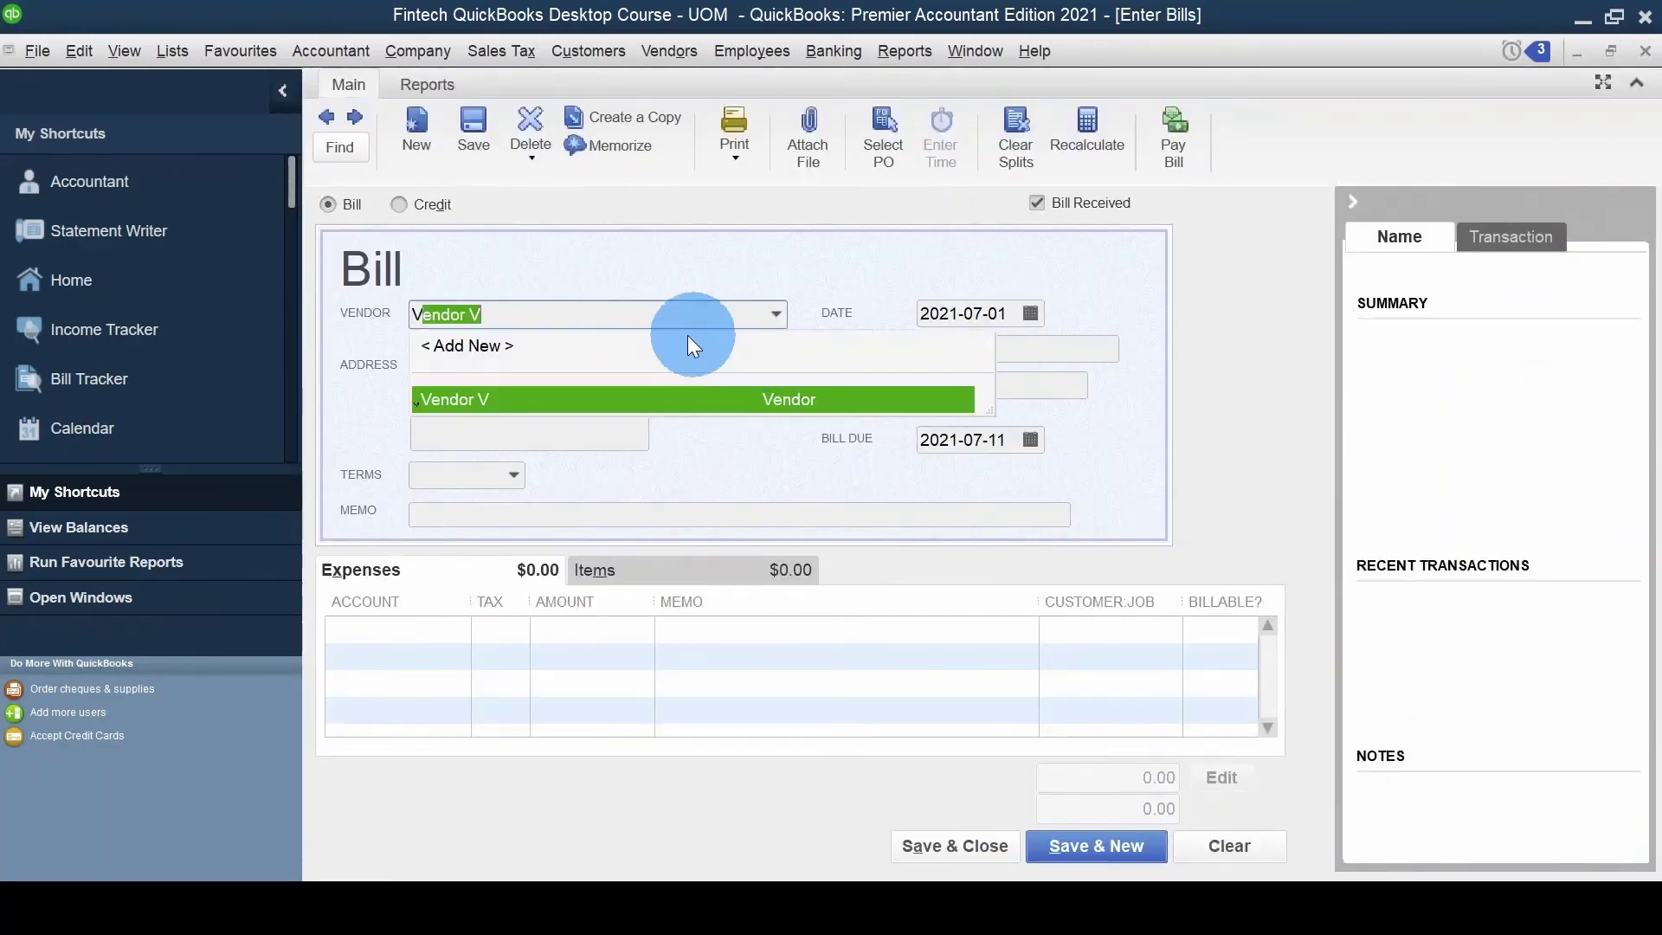
{"action": "left_click", "coordinate": [545, 399]}
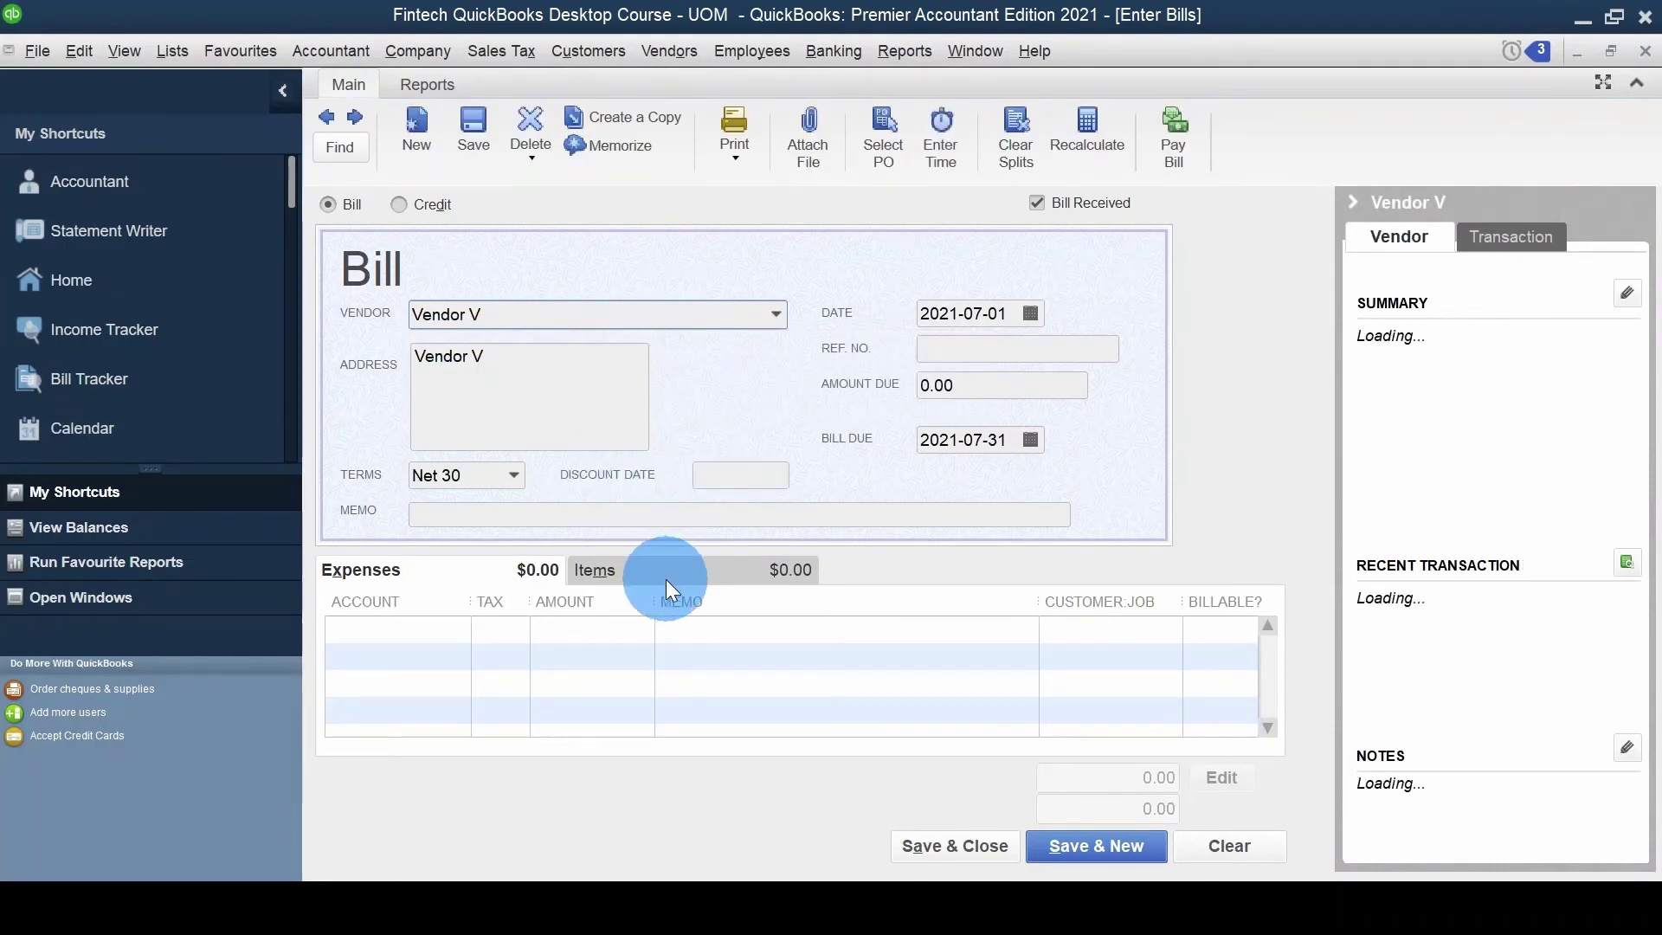
- Date the bill 2021-07-05 and give it reference number 1001
{"action": "left_click", "coordinate": [1032, 313]}
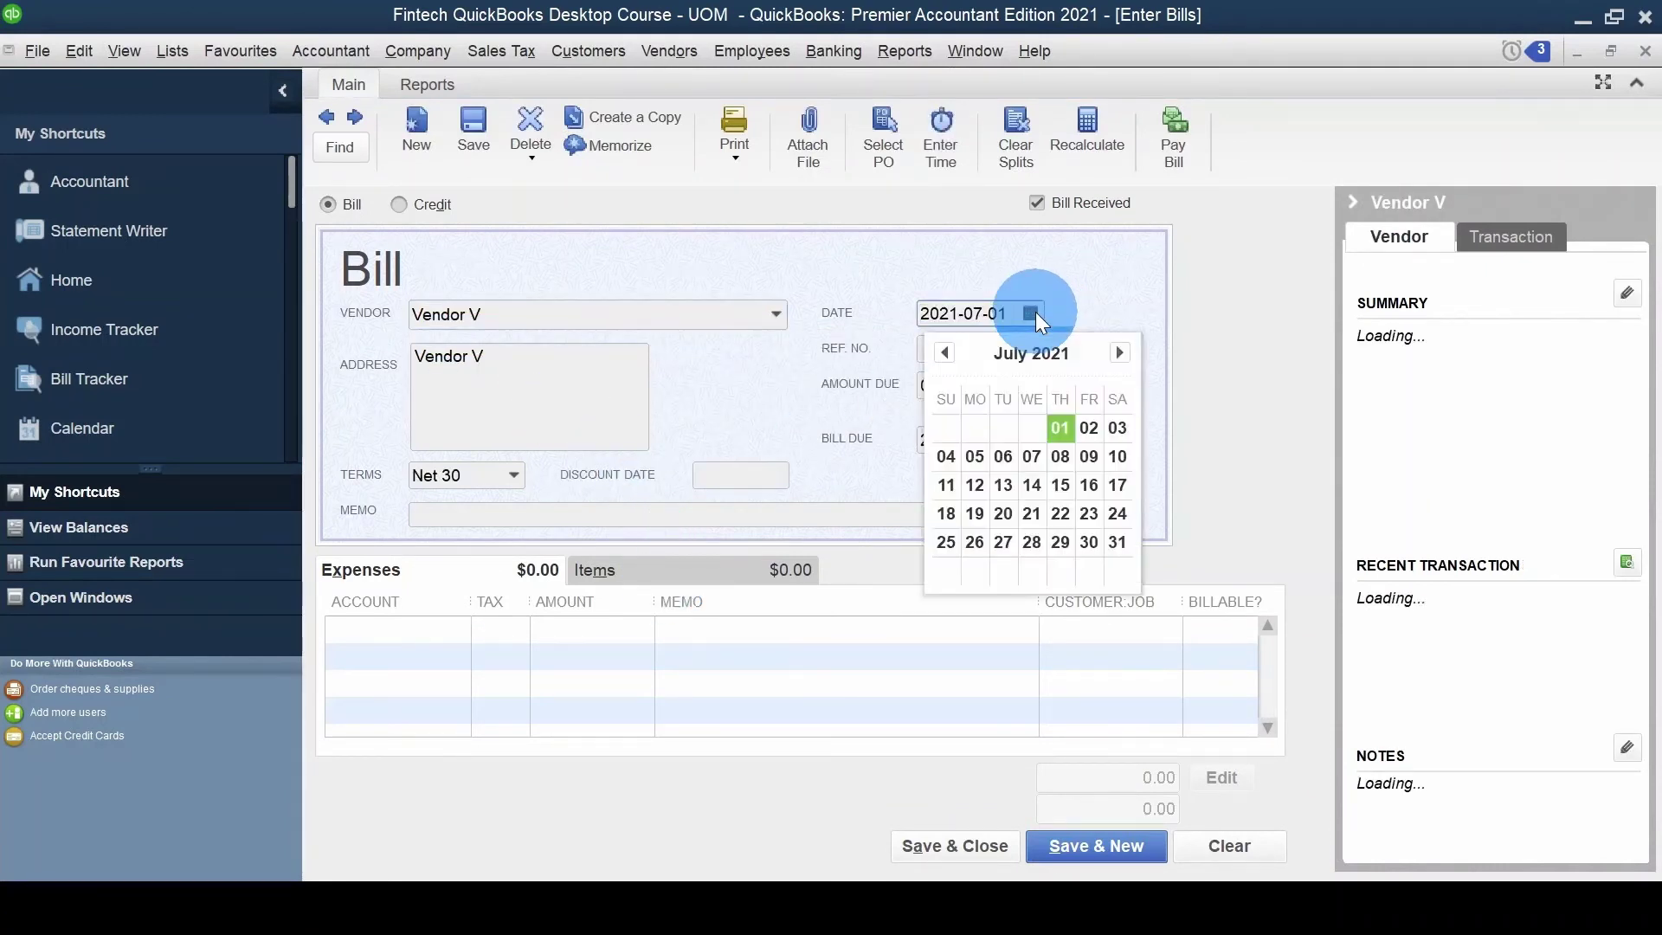
{"action": "left_click", "coordinate": [978, 457]}
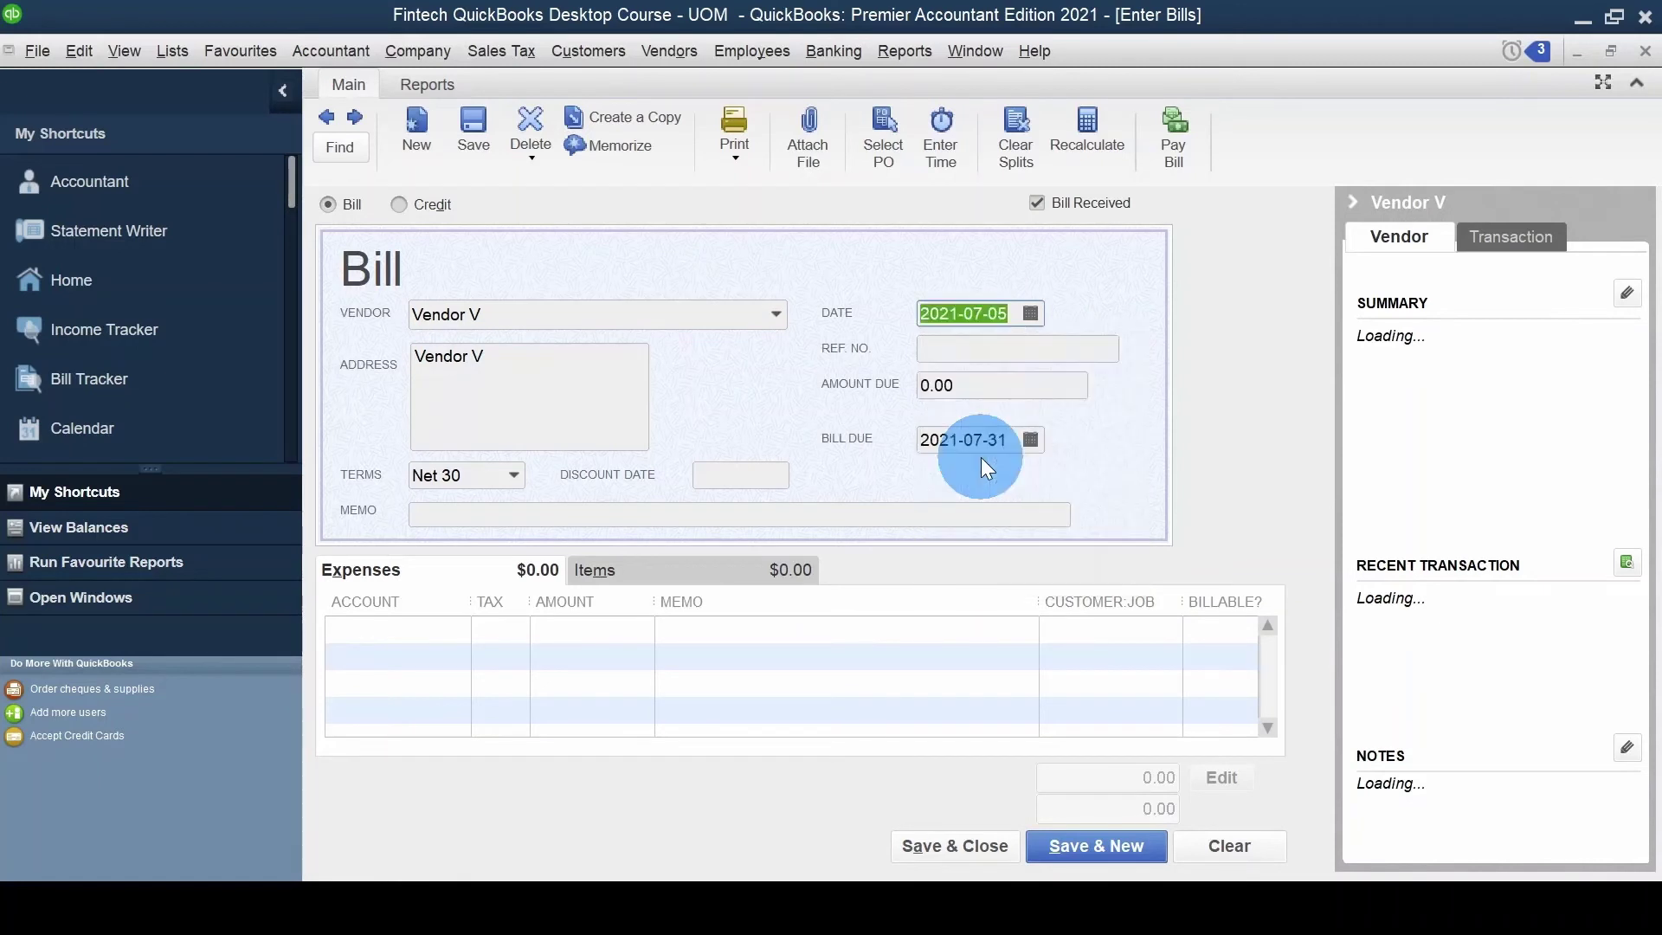
{"action": "left_click", "coordinate": [1015, 349]}
{"action": "type", "text": "1001"}
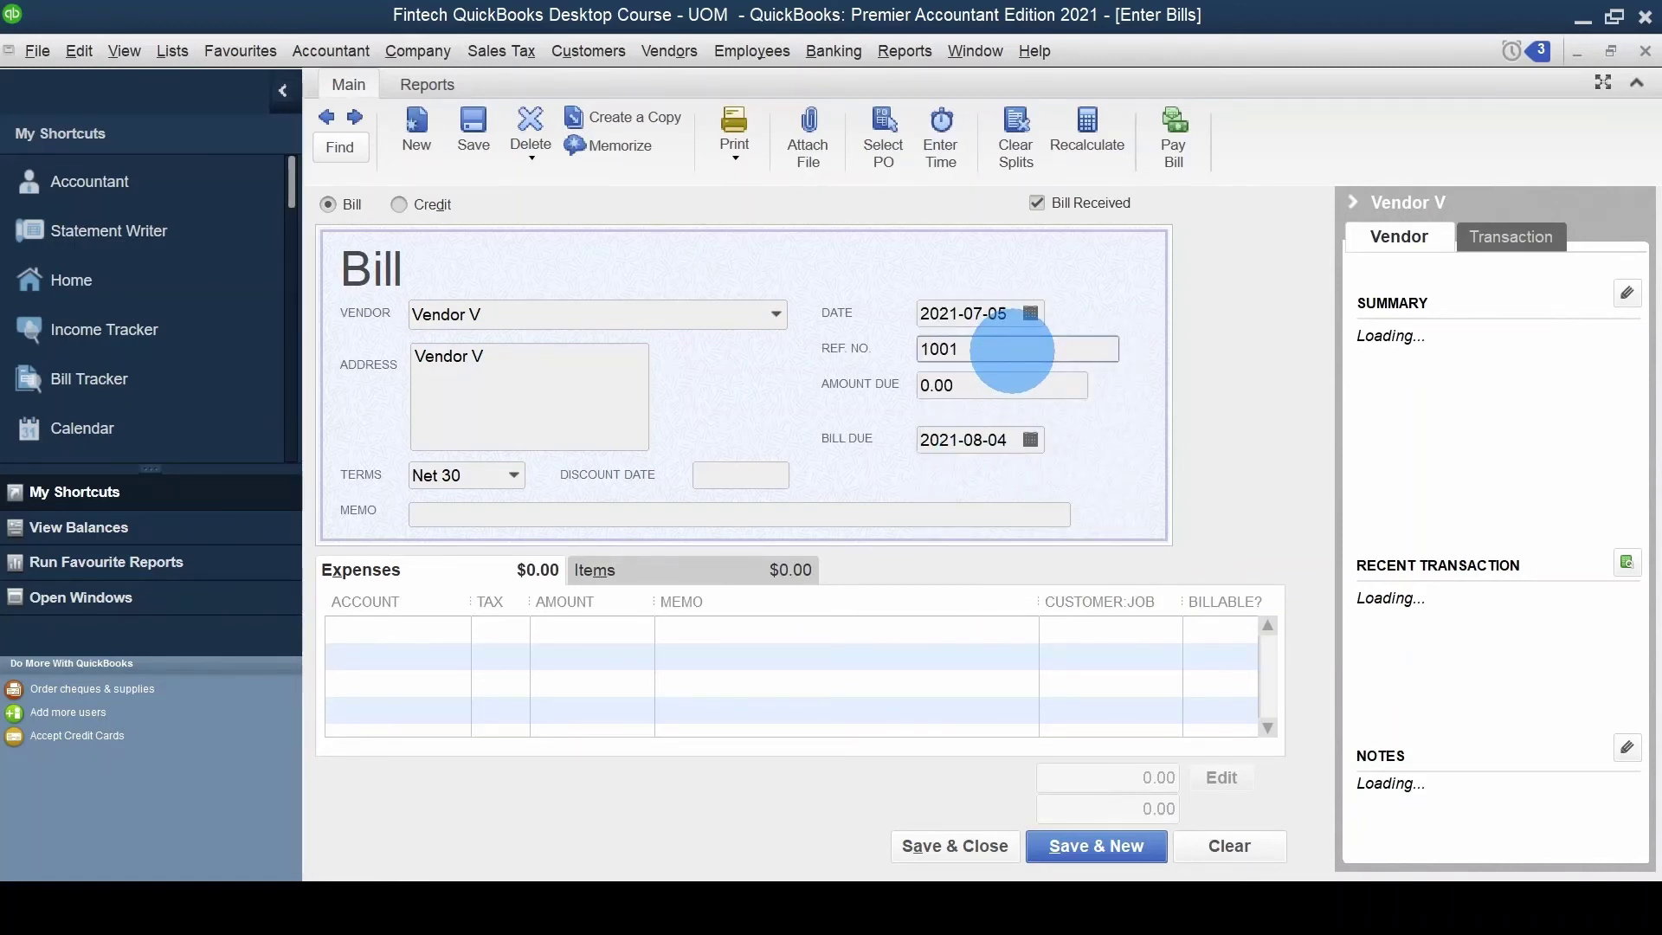
- Add New Ball Point Pen as an item line on the bill
{"action": "left_click", "coordinate": [597, 569]}
{"action": "type", "text": "New Ball Point Pen"}
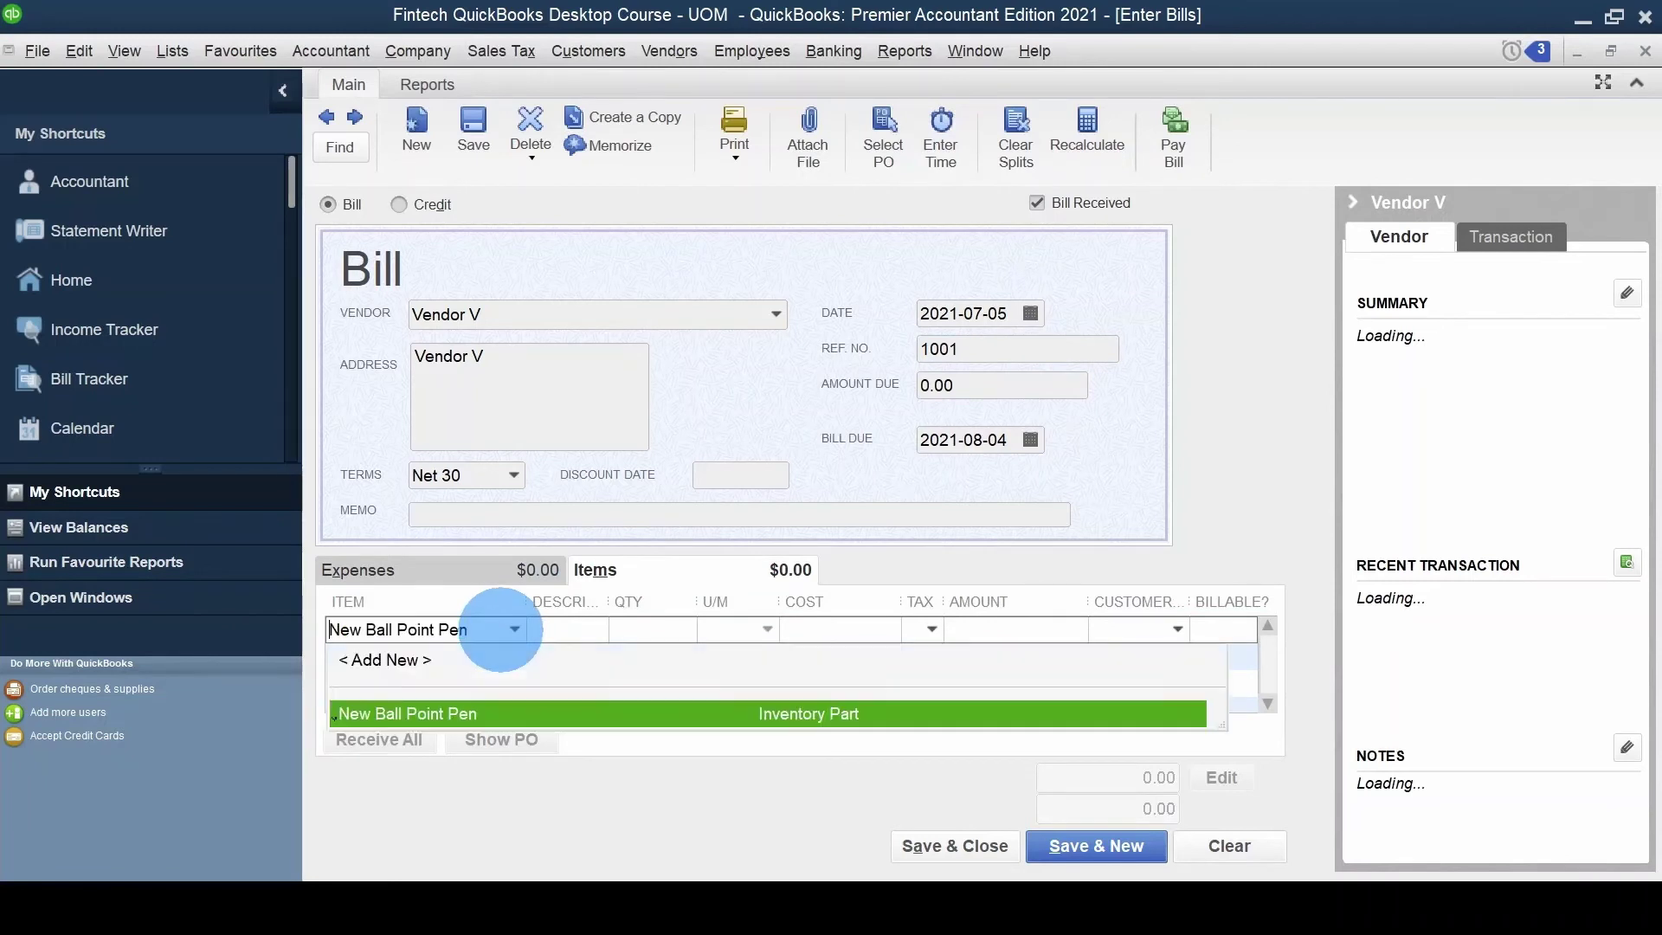
{"action": "key", "text": "Tab"}
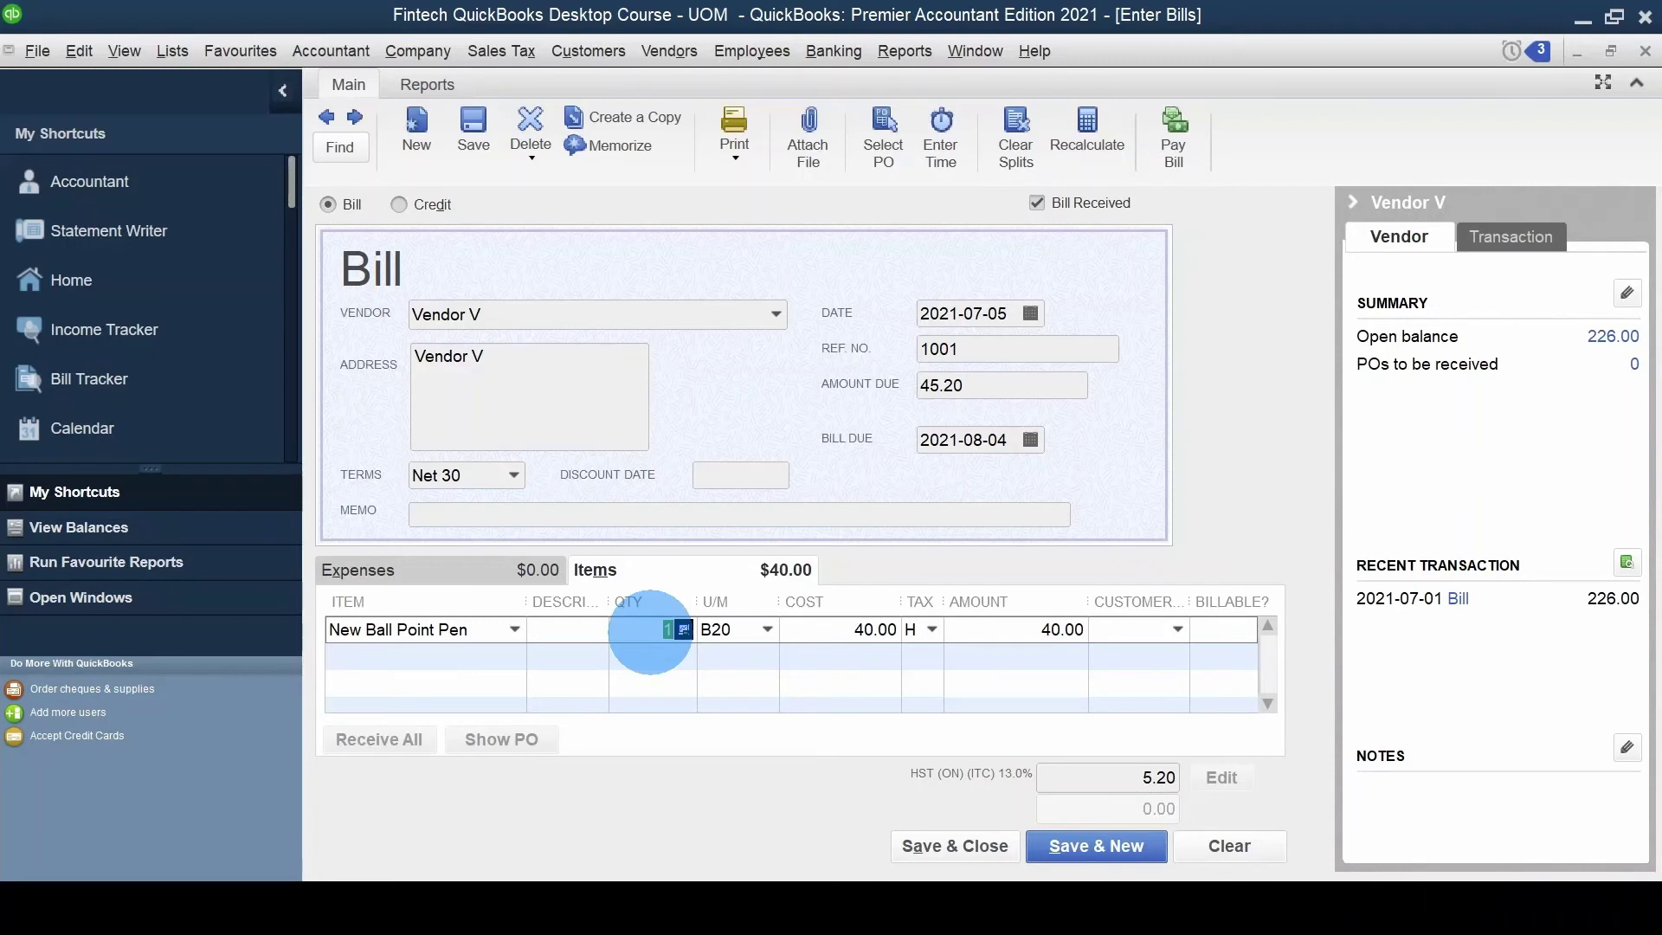
- Set the New Ball Point Pen line's quantity to 2 B20 and review its unit conversion options
{"action": "left_click", "coordinate": [653, 627]}
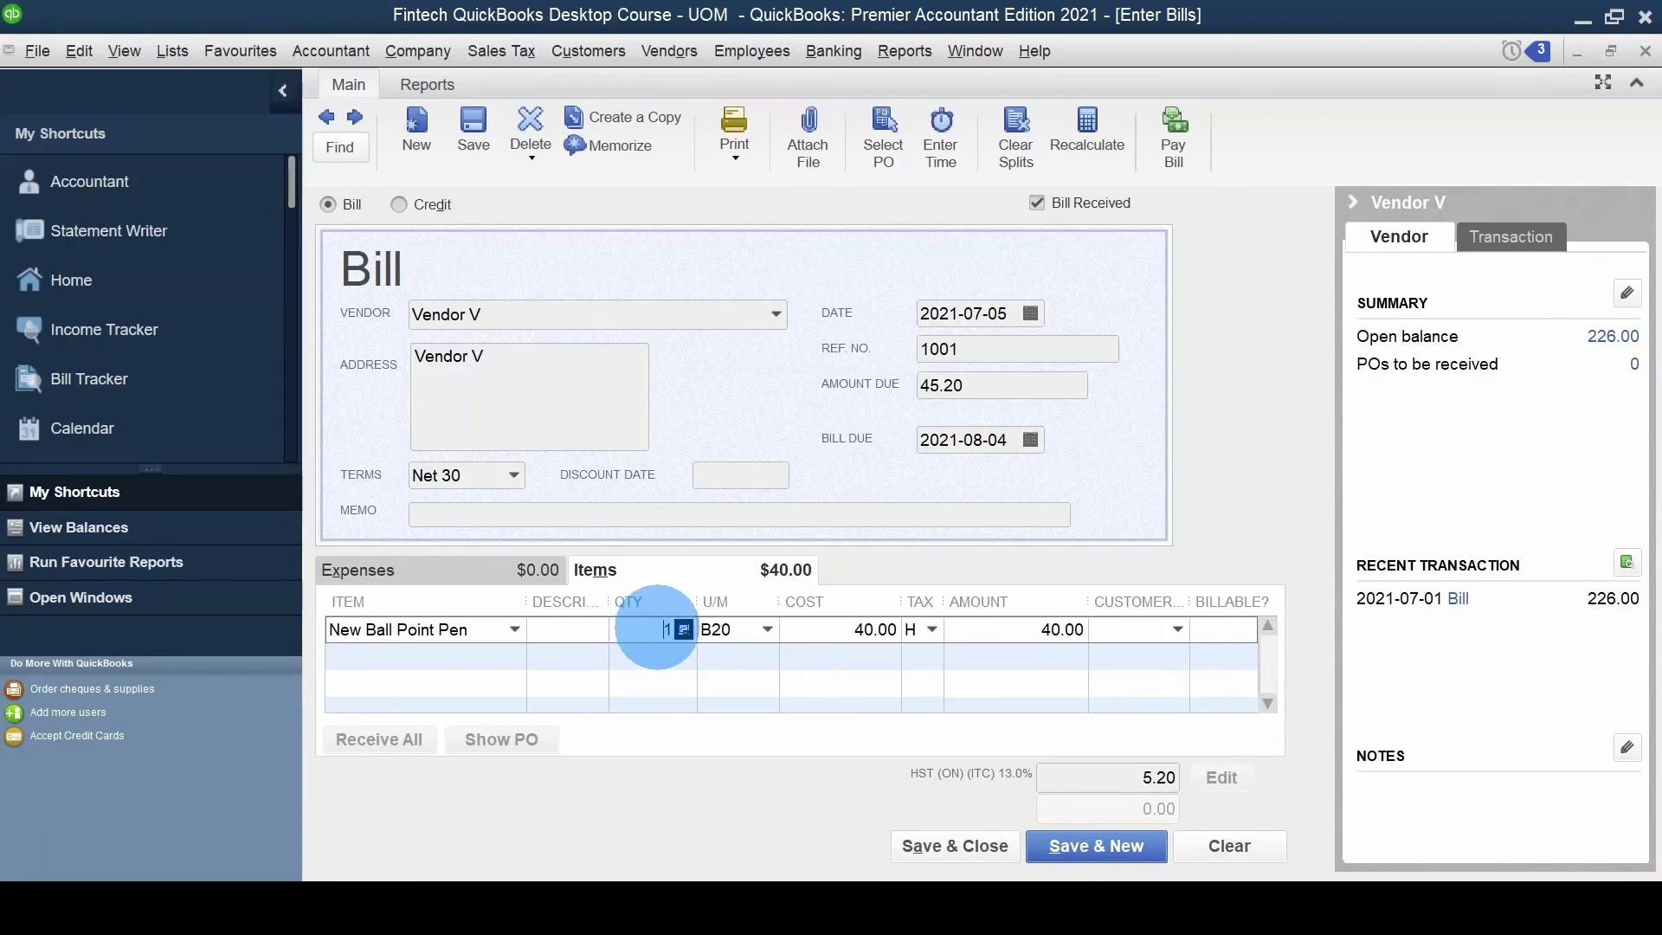
{"action": "left_click", "coordinate": [772, 628]}
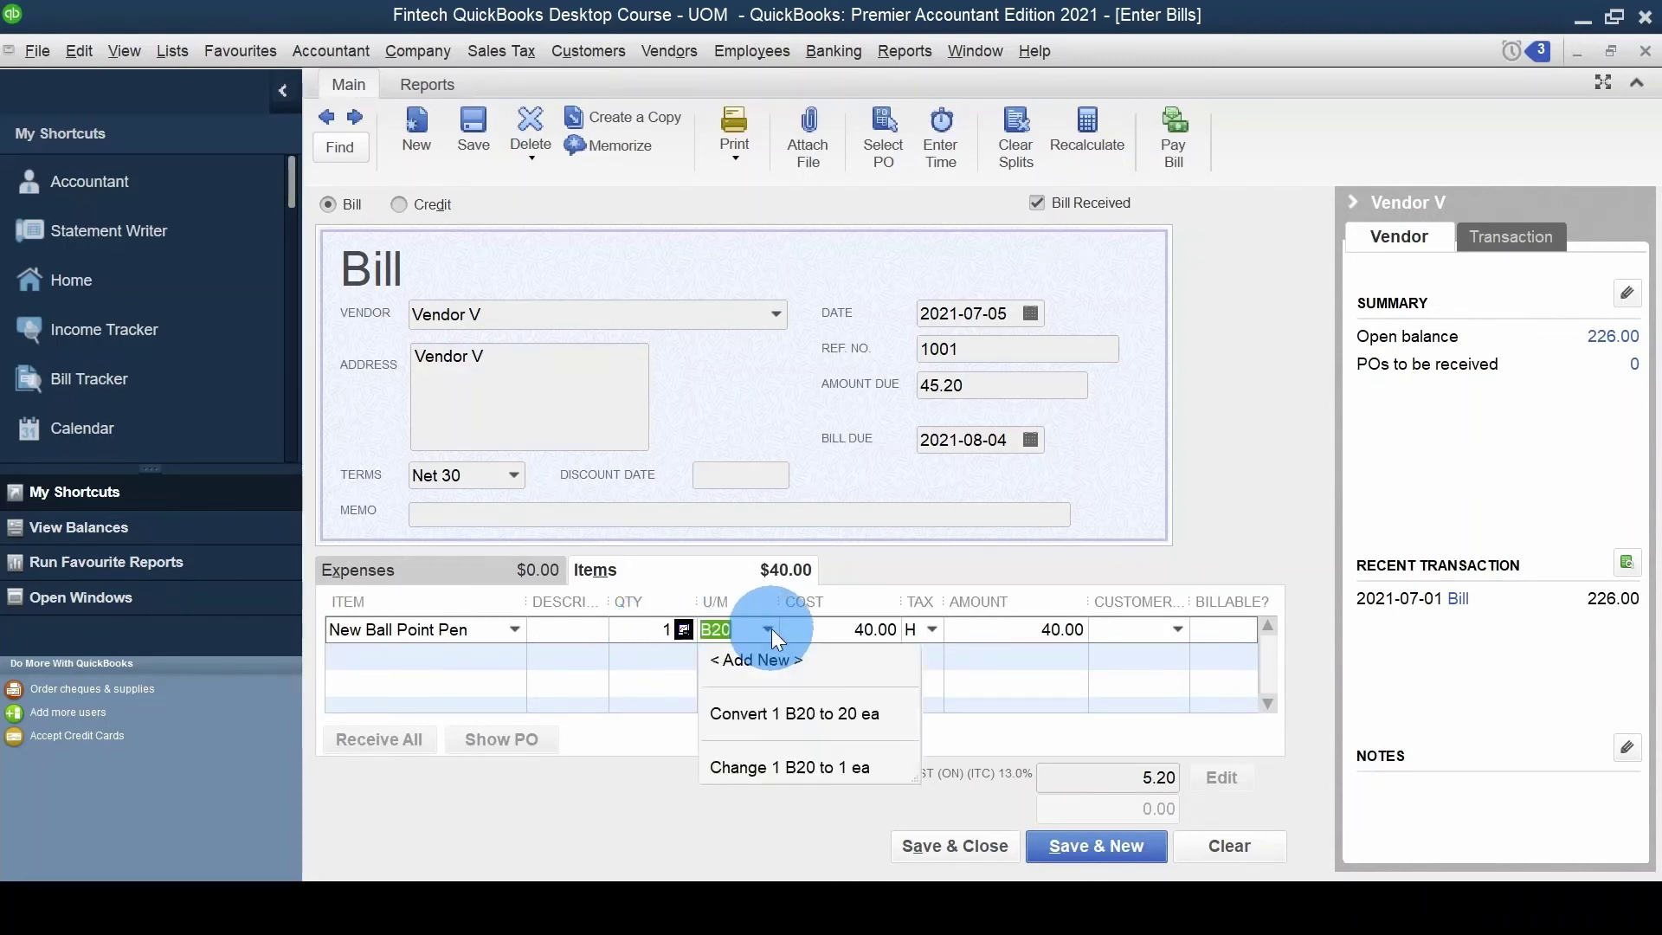
{"action": "left_click", "coordinate": [660, 628]}
{"action": "type", "text": "2 B20"}
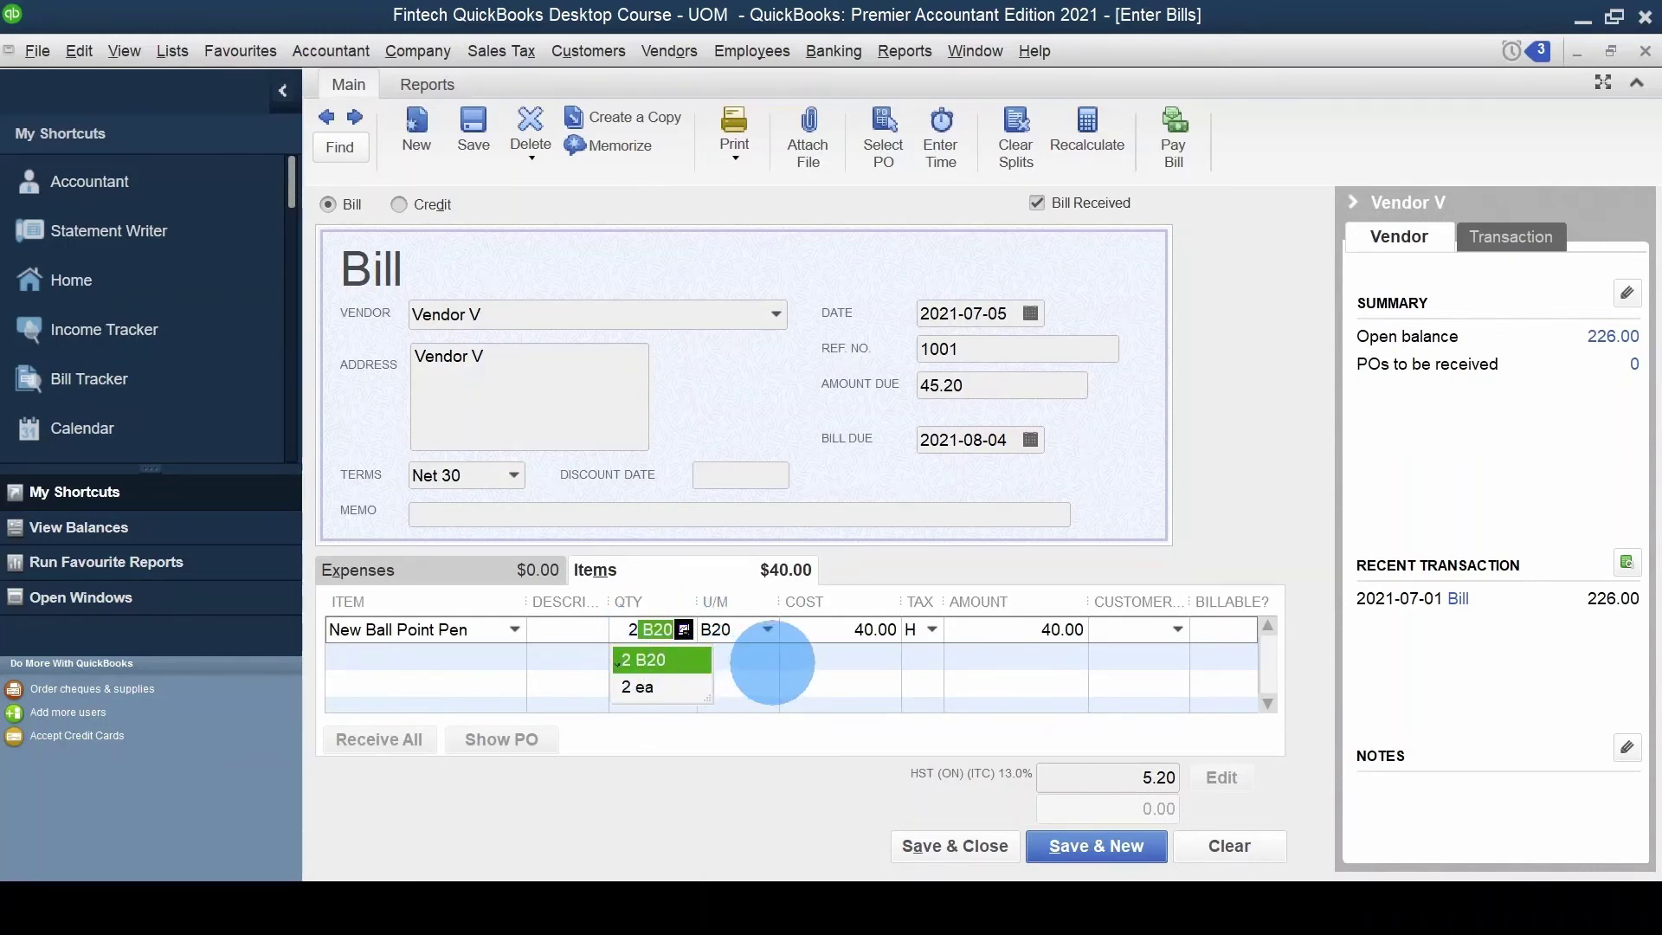
{"action": "left_click", "coordinate": [773, 635]}
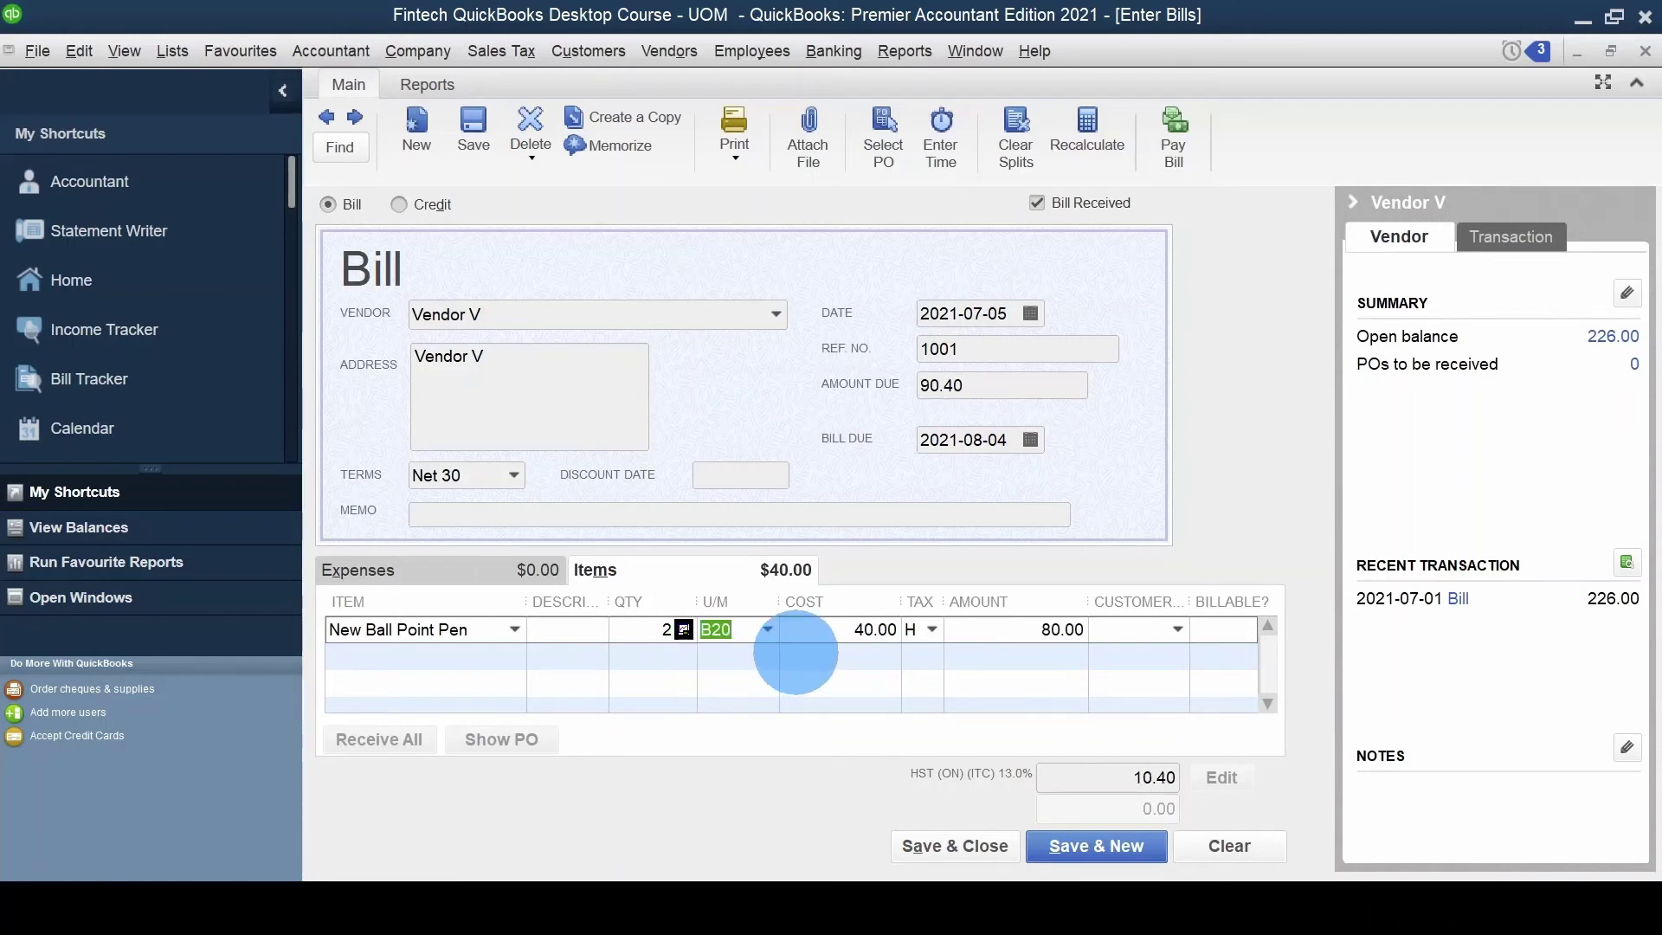
{"action": "left_click", "coordinate": [770, 630]}
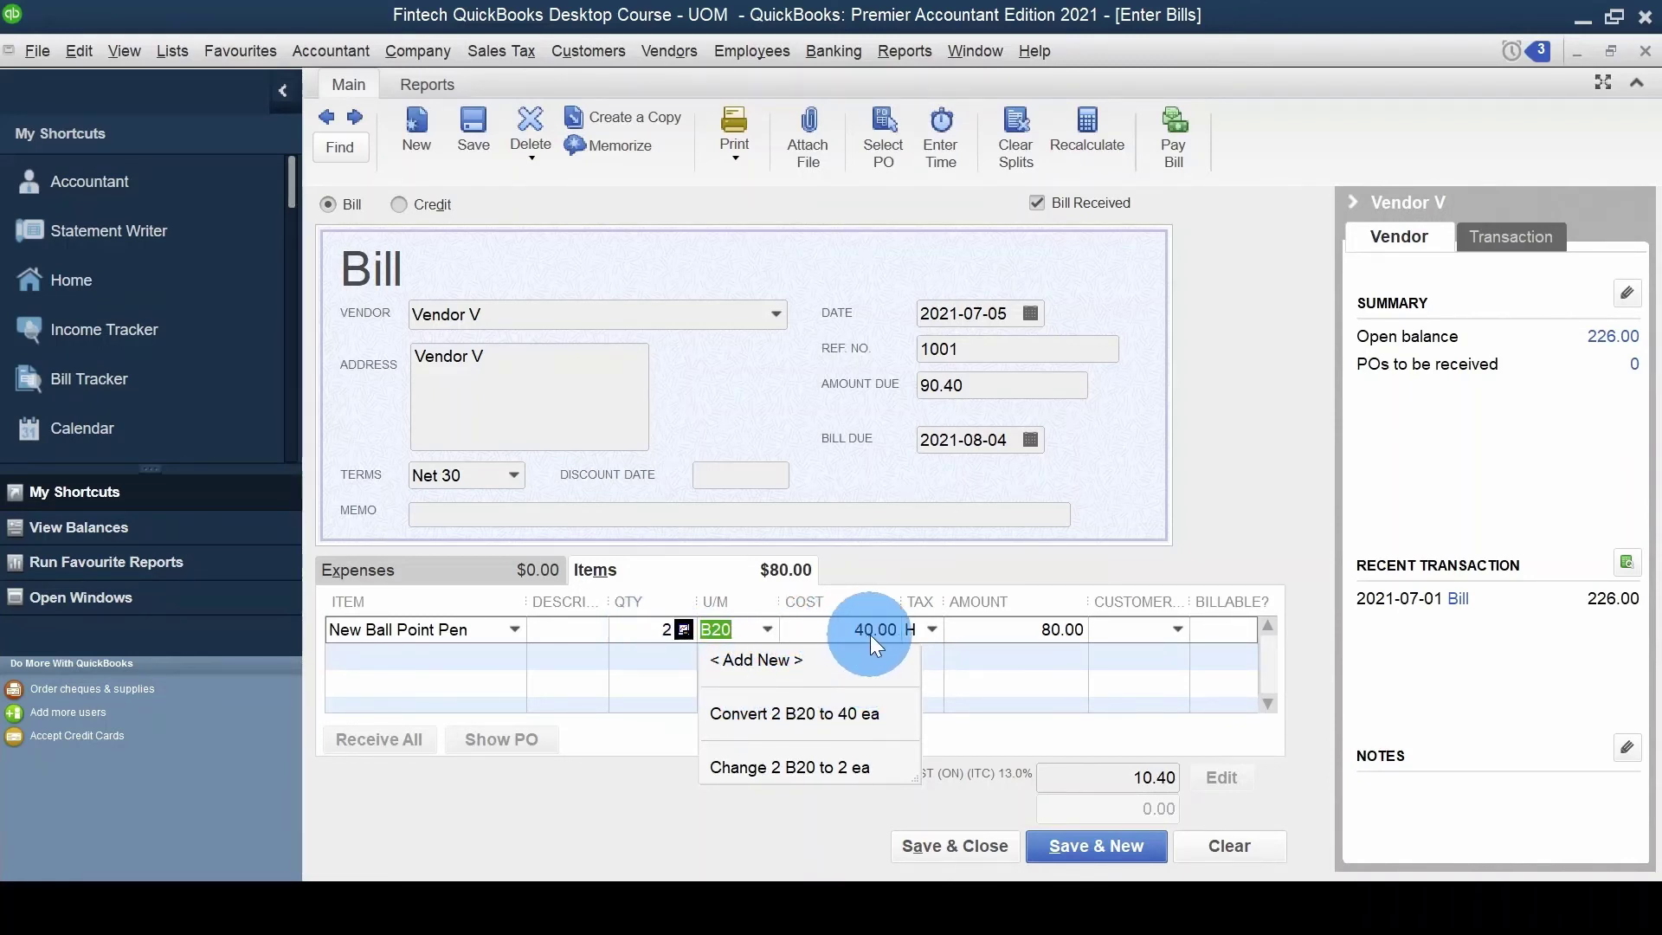
{"action": "left_click", "coordinate": [639, 630]}
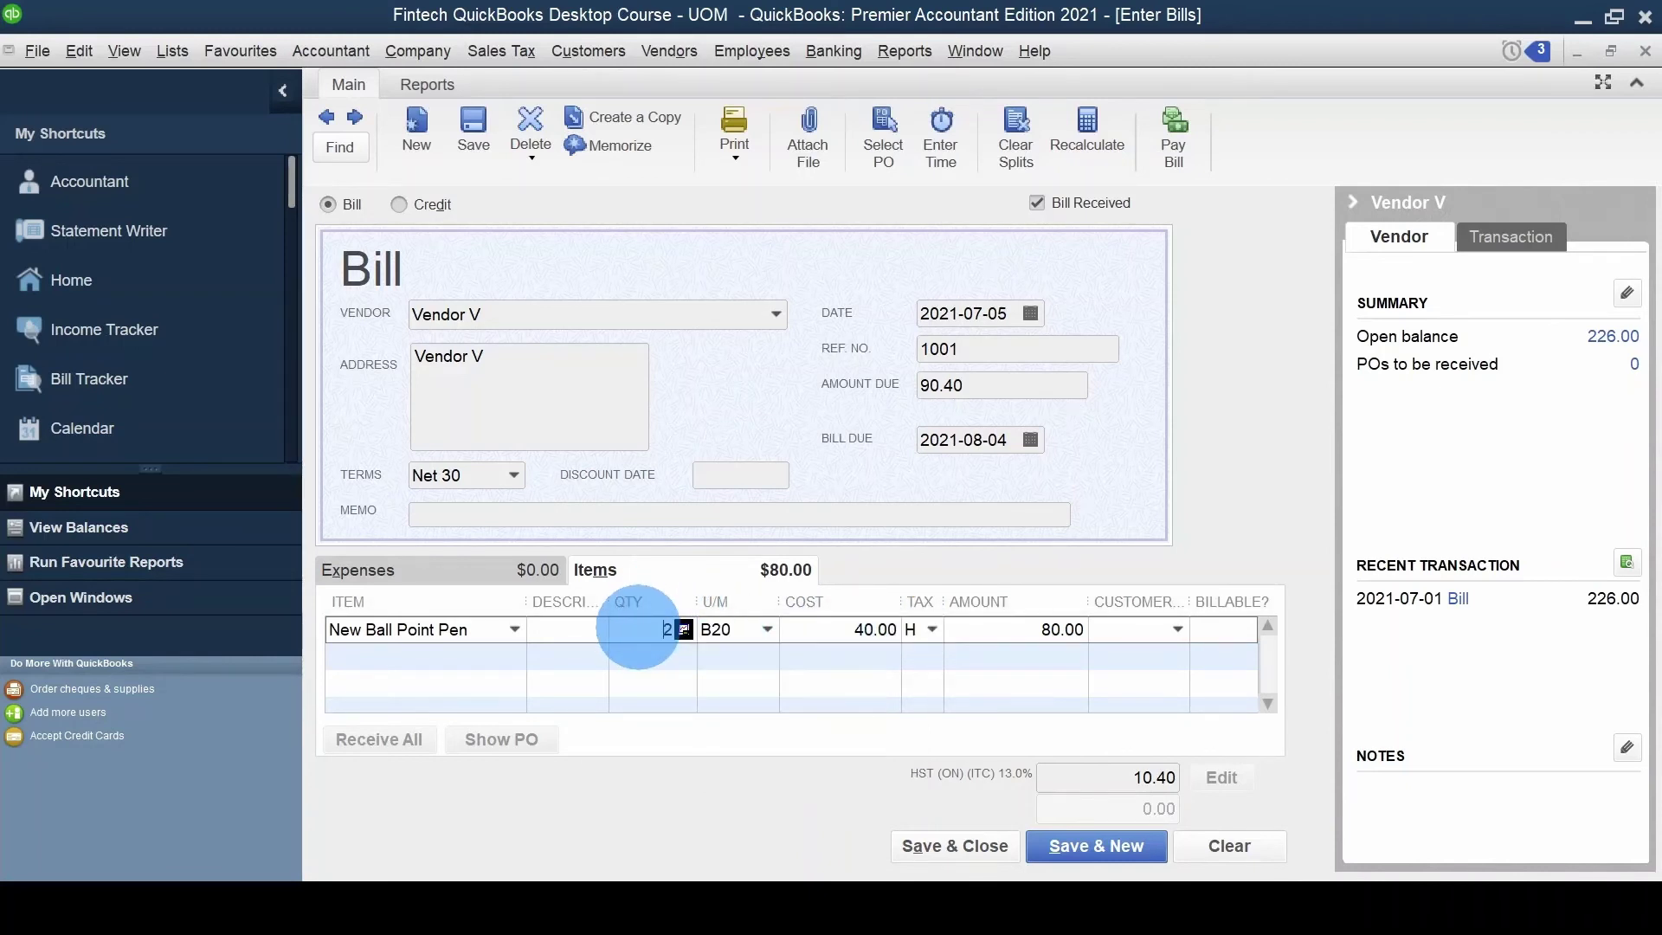
- Review the unit conversion options on the New Ball Point Pen line, and save and close the bill
{"action": "left_click", "coordinate": [737, 630]}
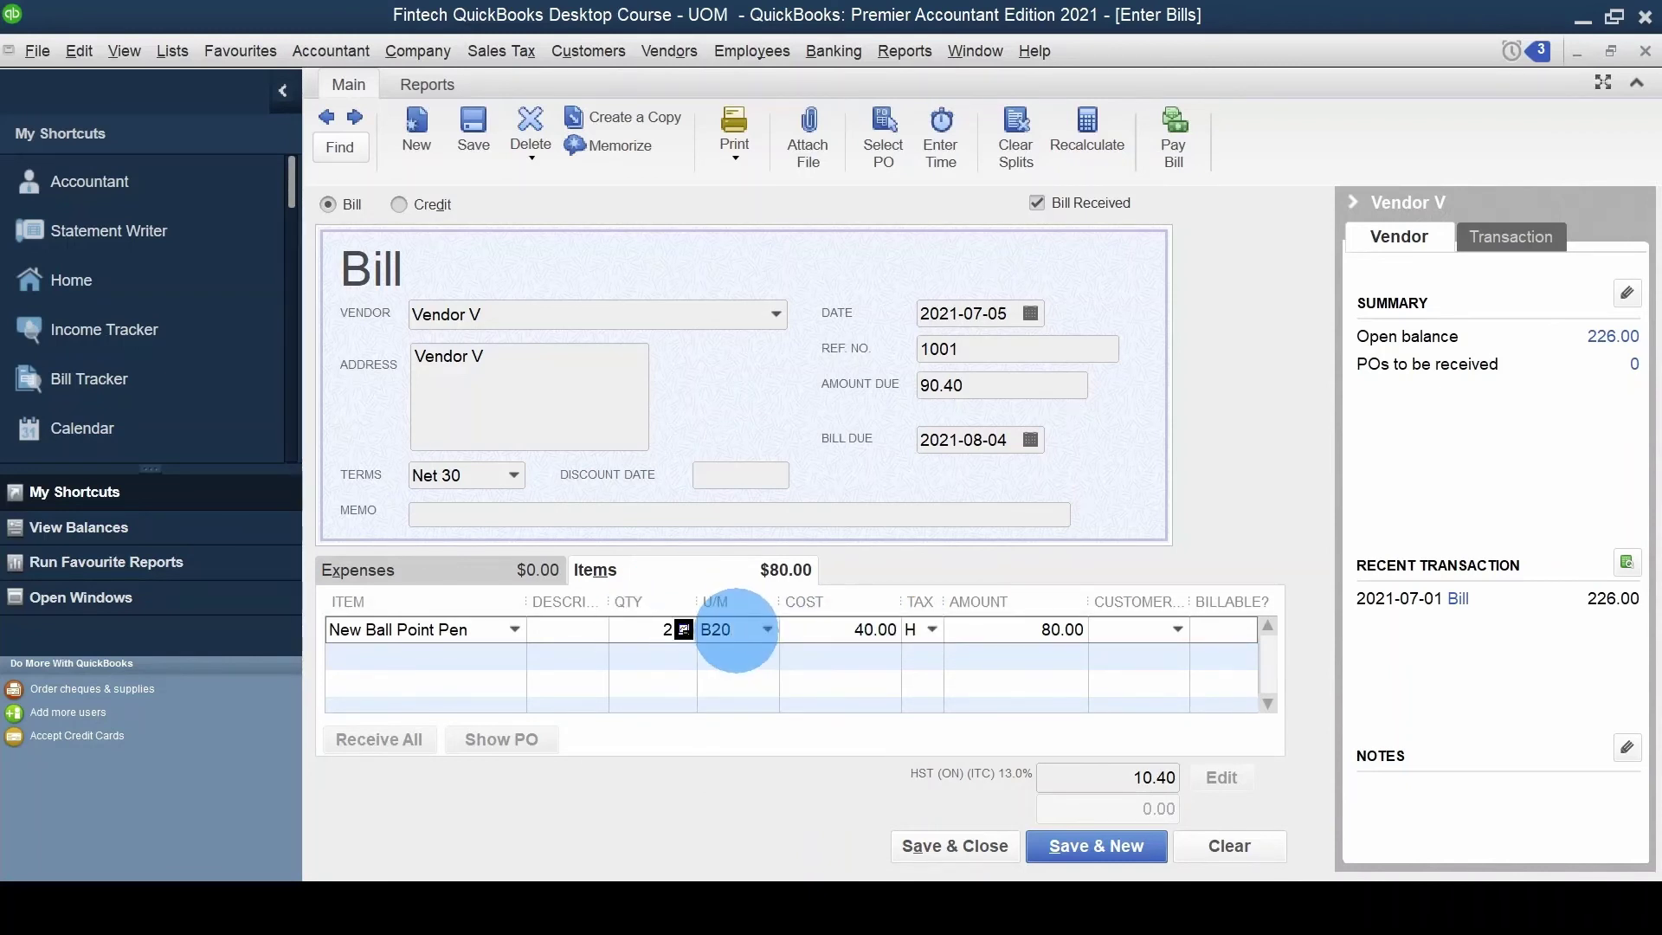
{"action": "key", "text": "Tab"}
{"action": "key", "text": "shift+Tab"}
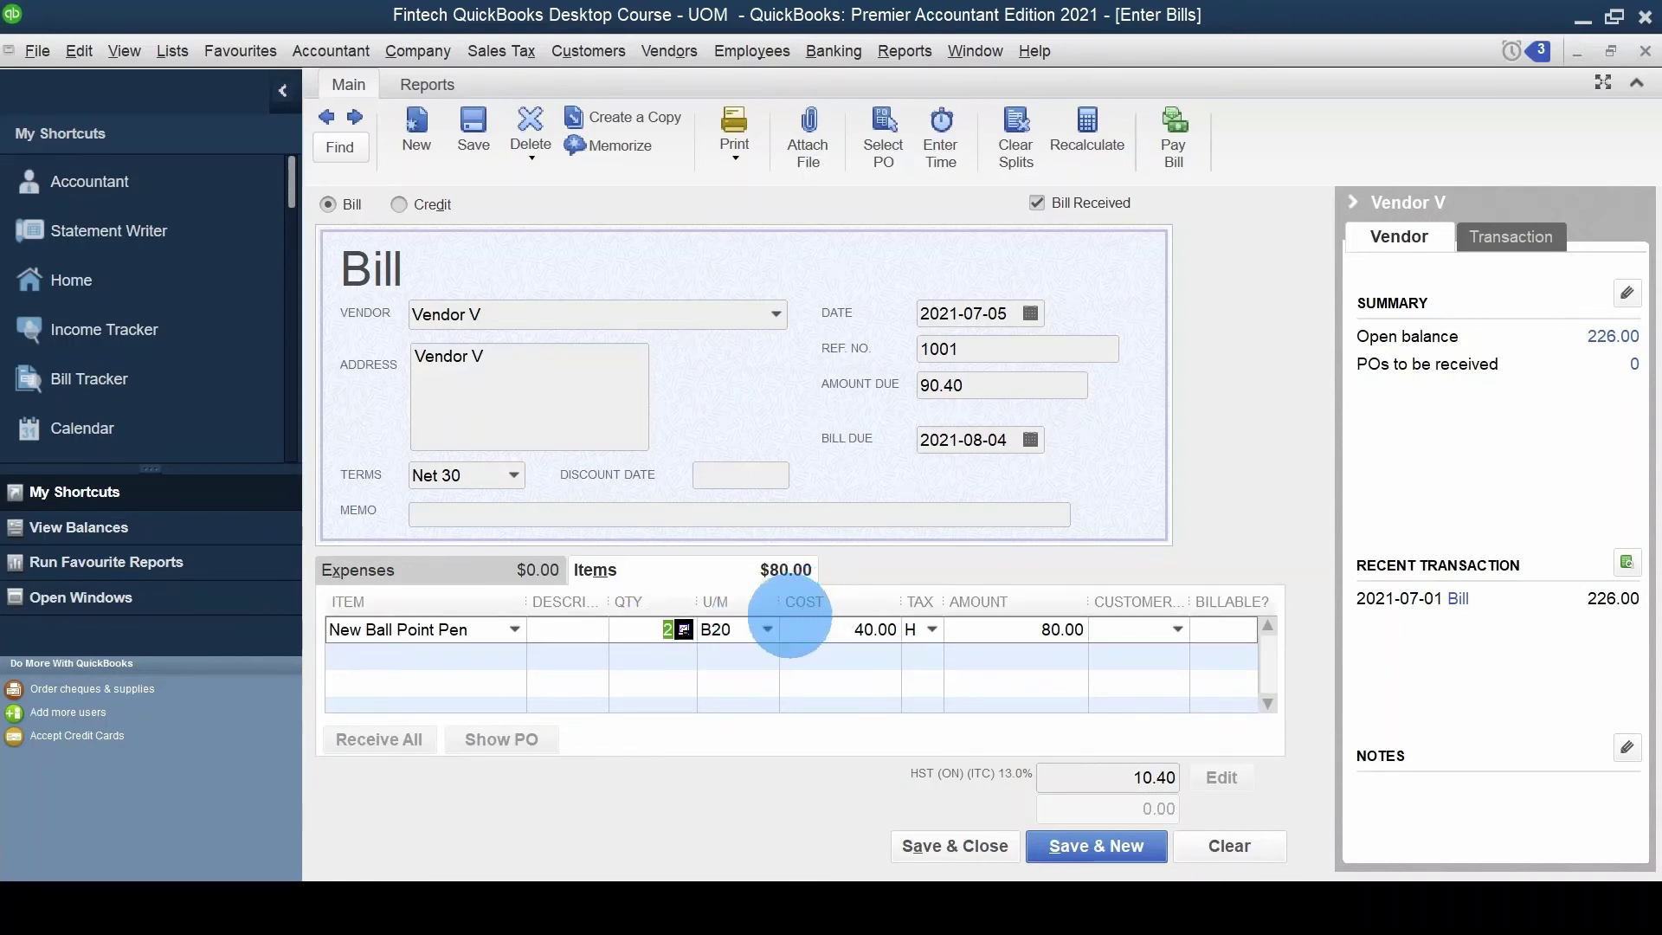
{"action": "left_click", "coordinate": [765, 625]}
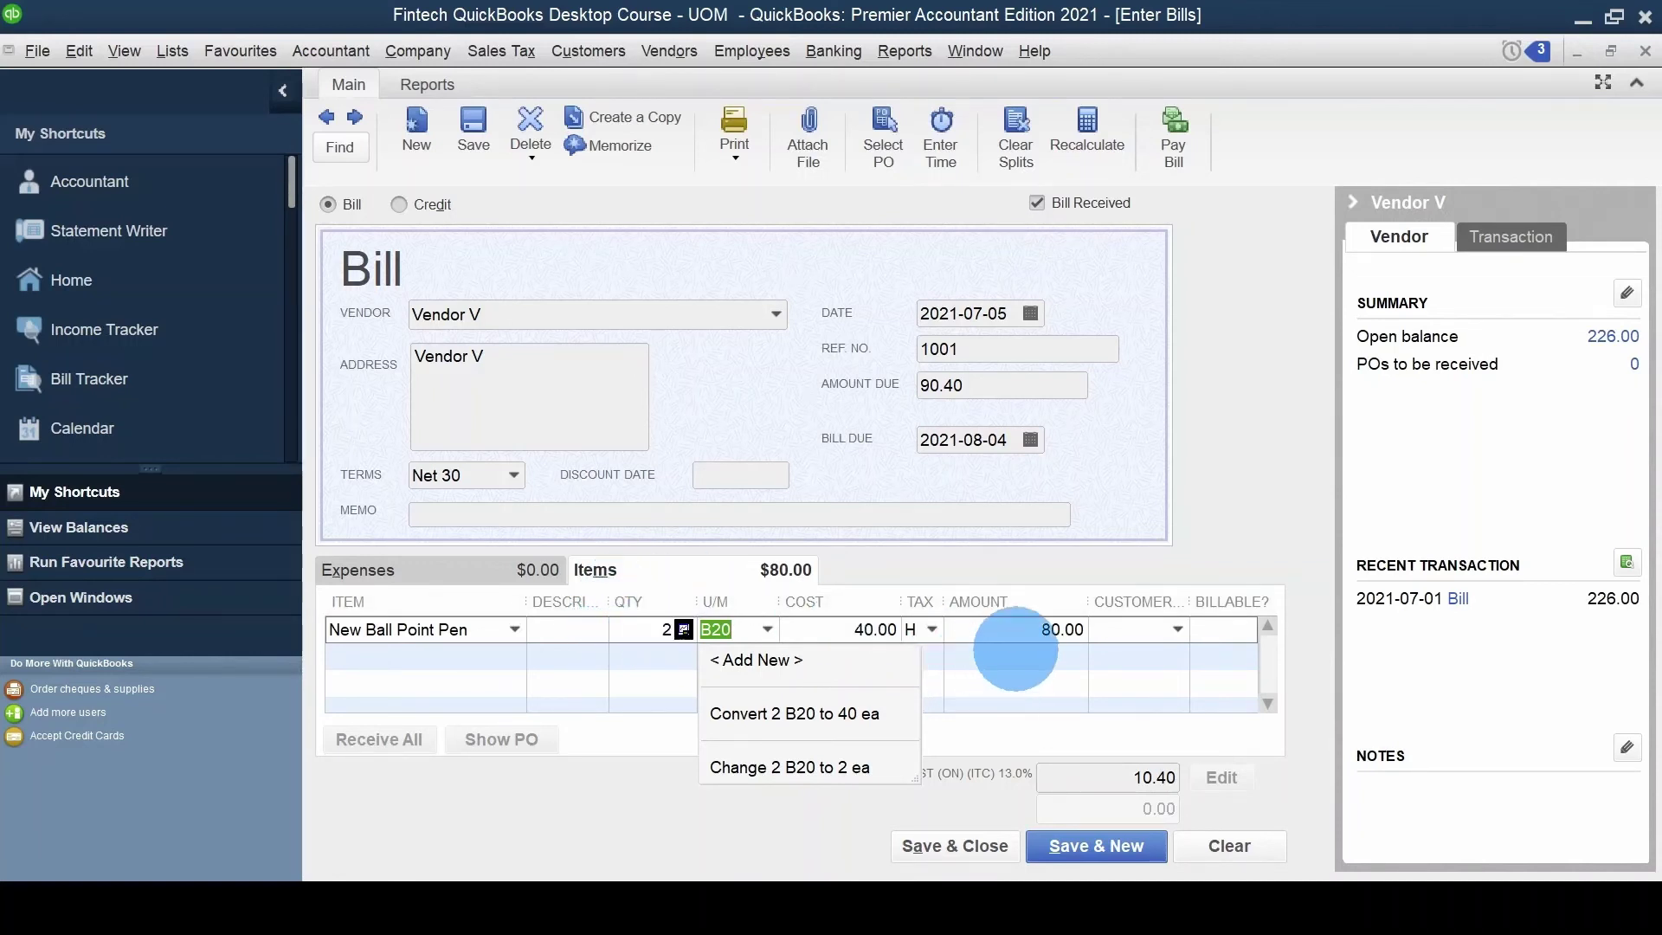
{"action": "left_click", "coordinate": [1013, 635]}
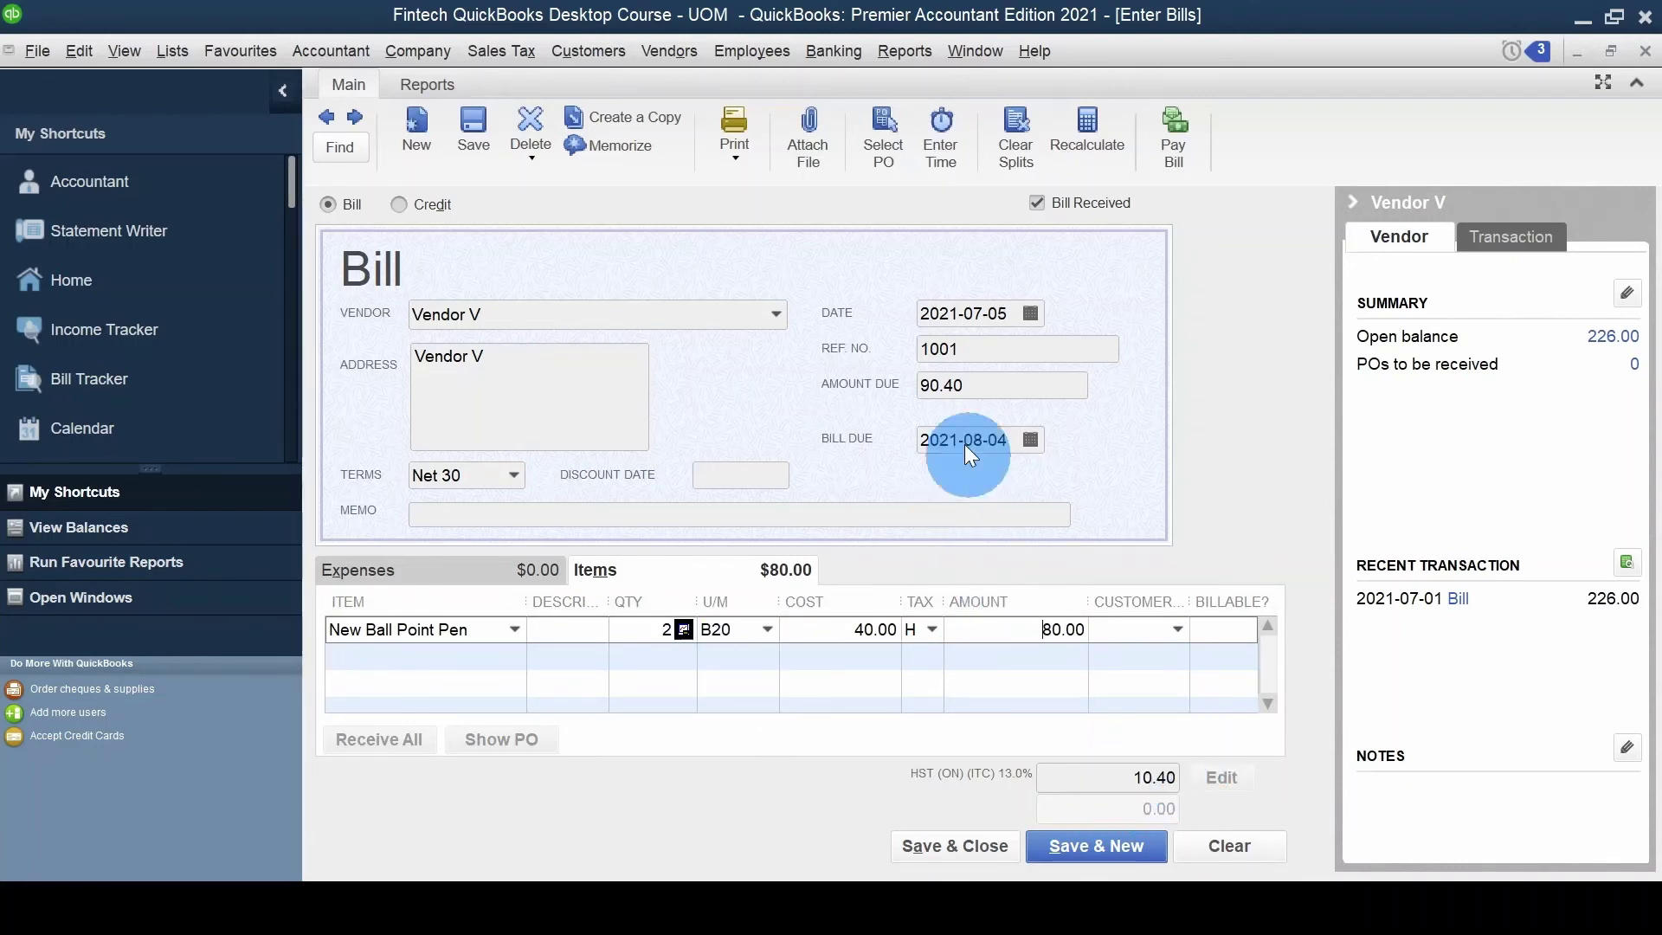
{"action": "left_click", "coordinate": [908, 848]}
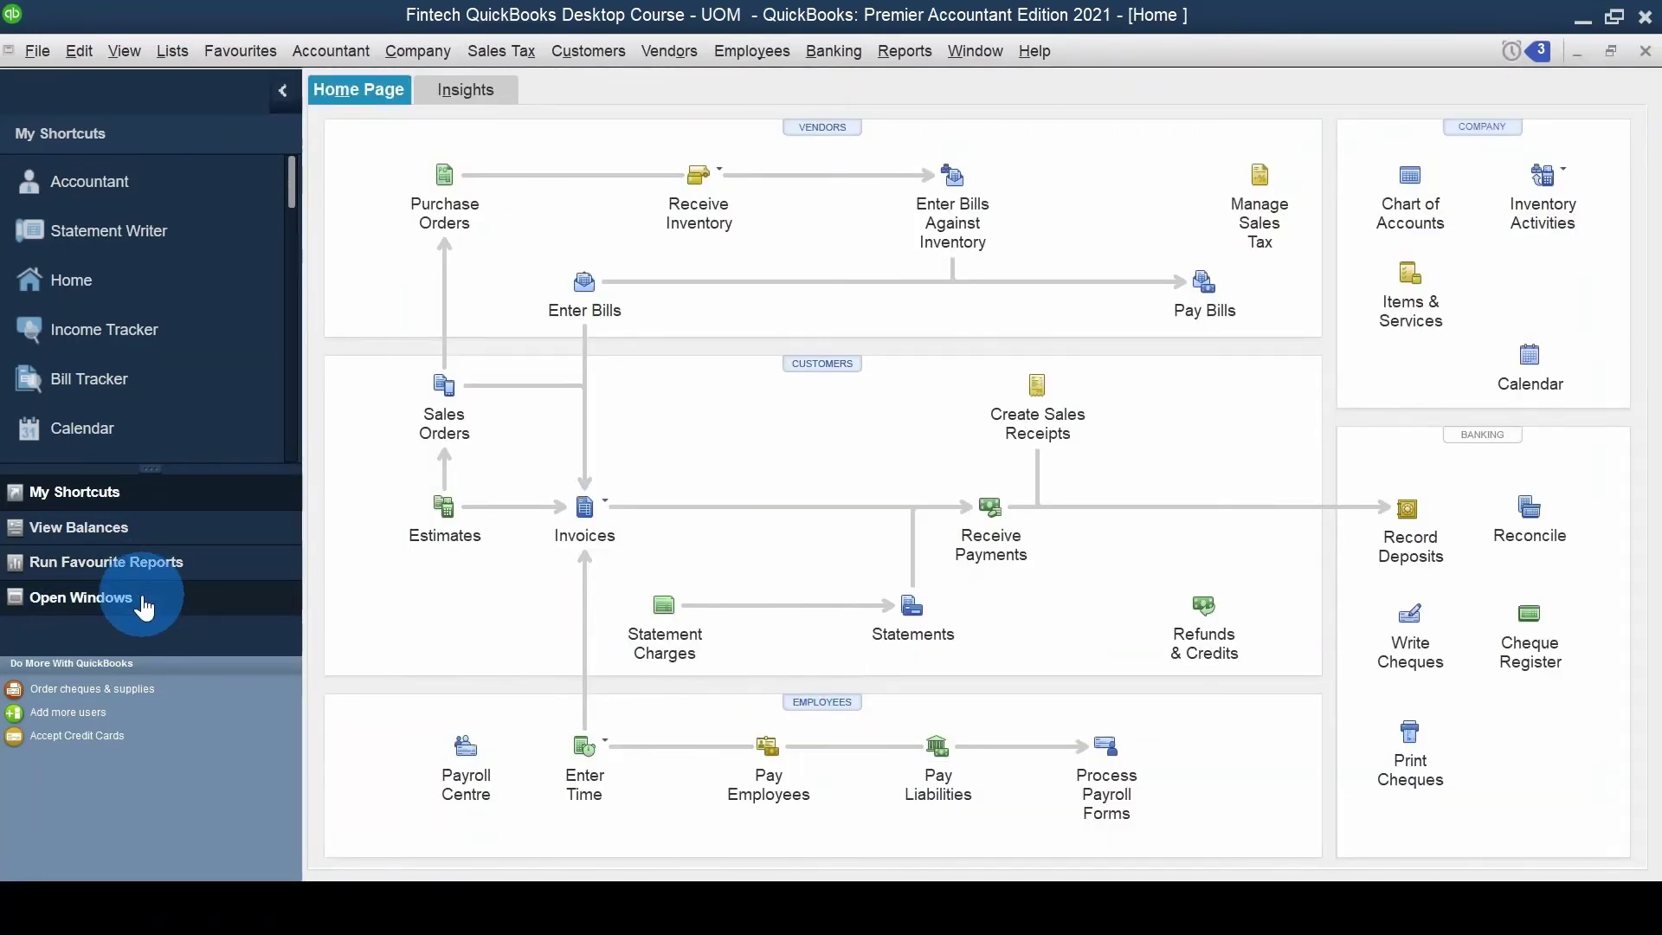
- Check New Ball Point Pen's total quantity in the item list, resizing the columns to read it, and return to the home page
{"action": "left_click", "coordinate": [144, 608]}
{"action": "left_click", "coordinate": [163, 222]}
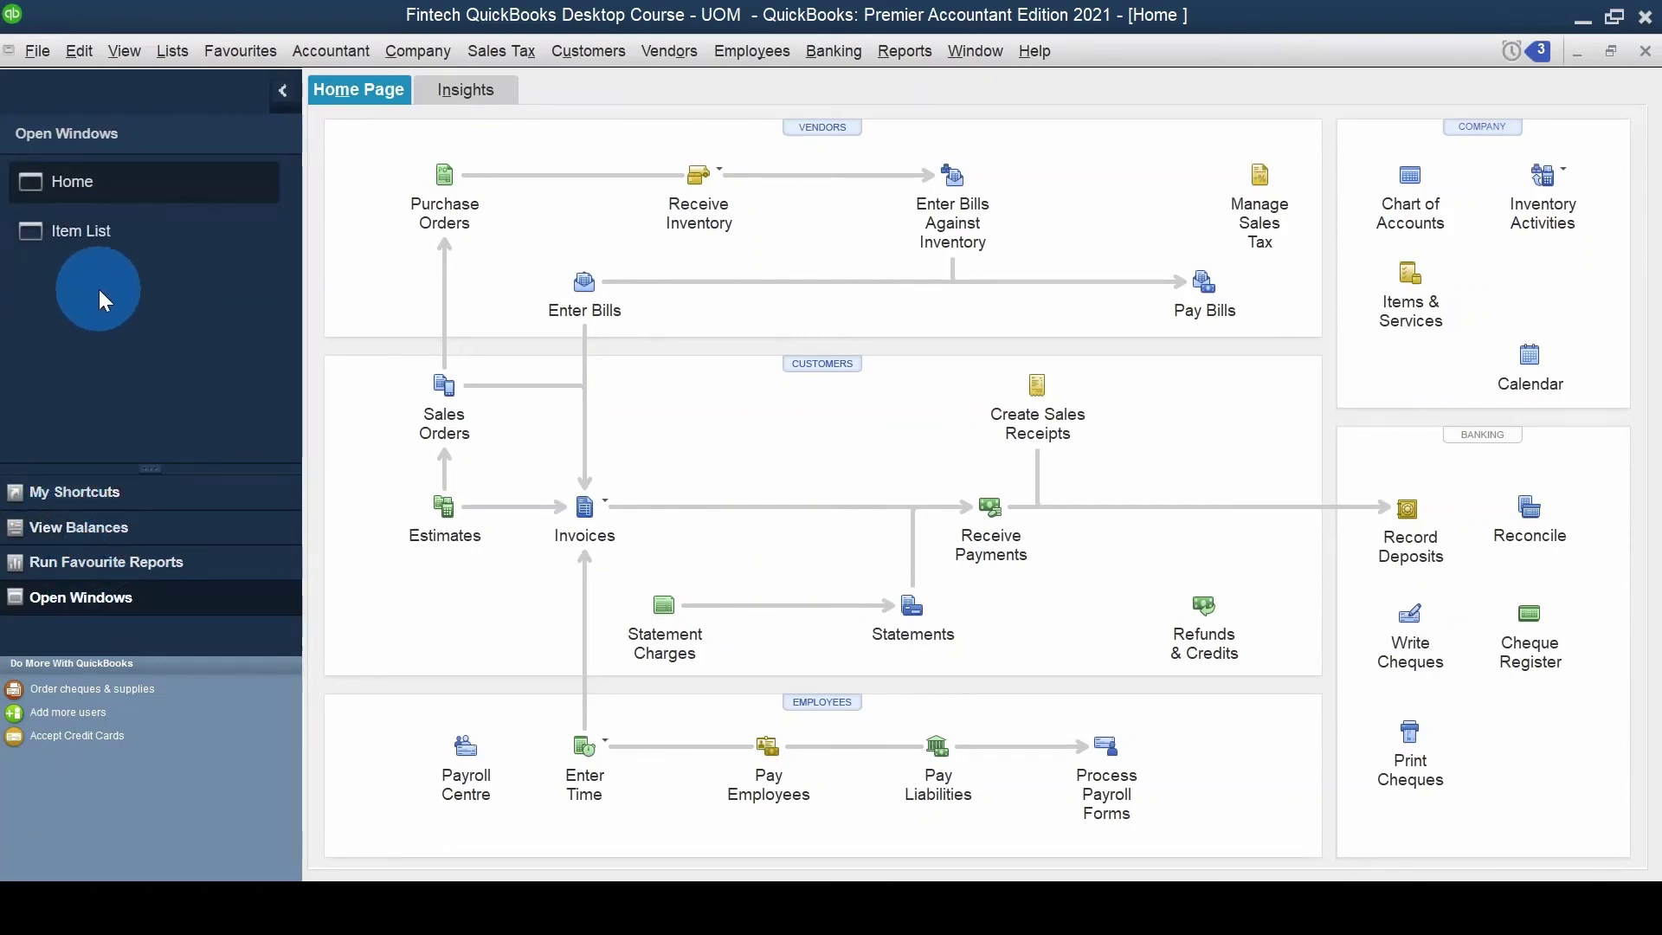
{"action": "left_click", "coordinate": [81, 227]}
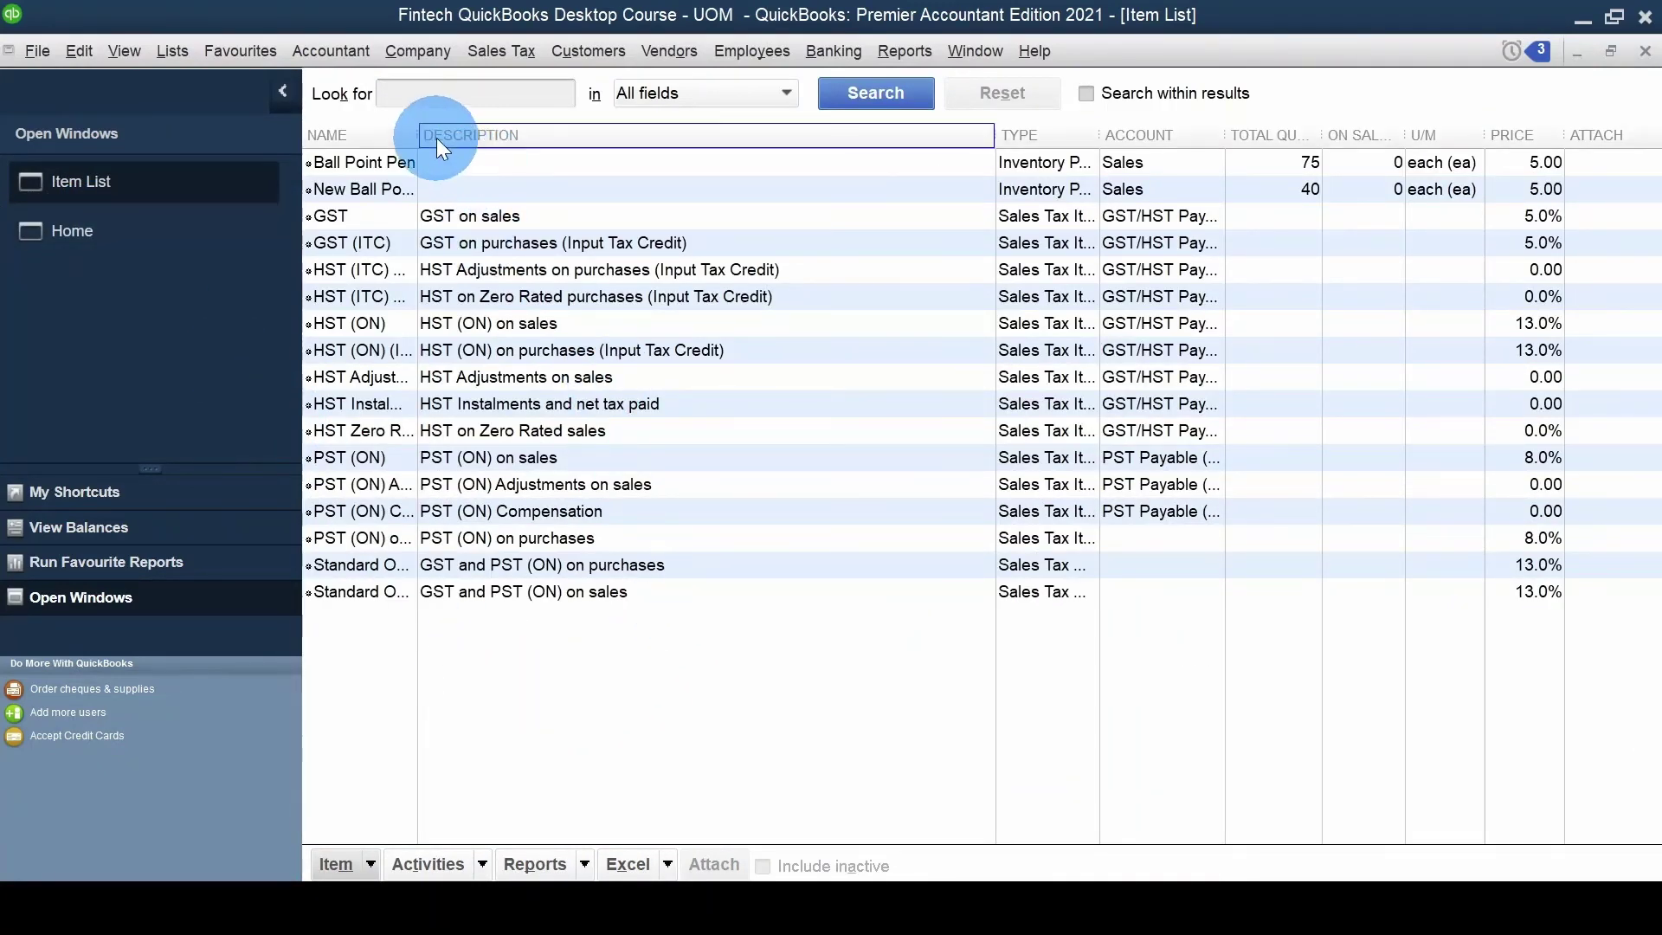
{"action": "left_click_drag", "start_coordinate": [419, 122], "coordinate": [516, 113]}
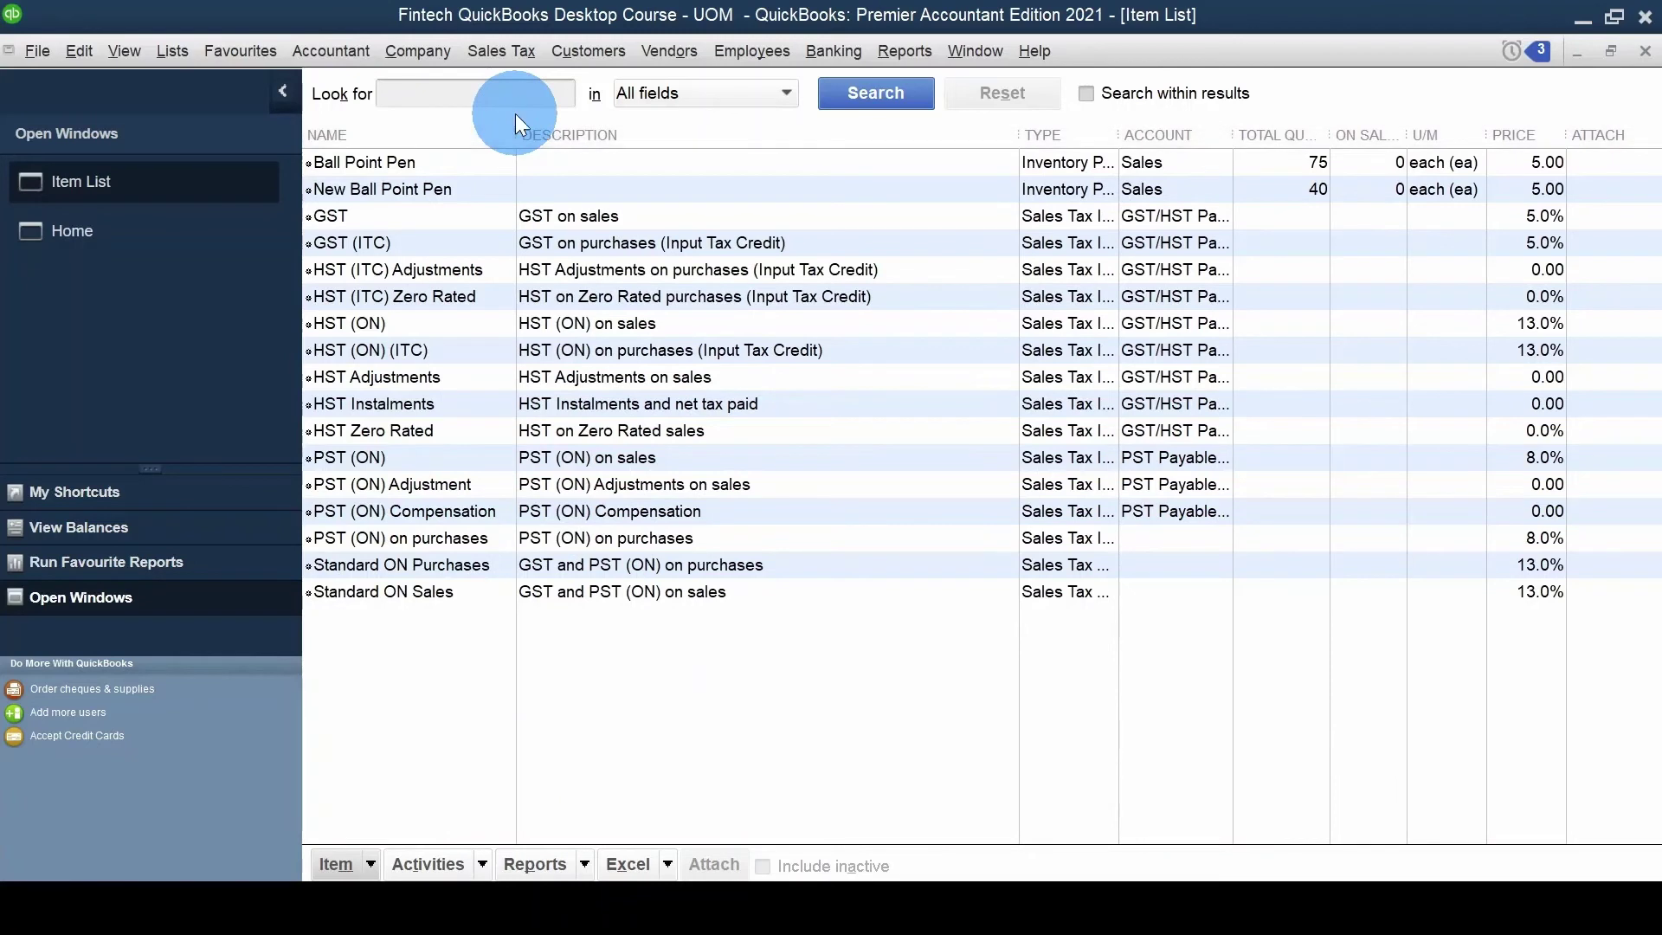
{"action": "left_click", "coordinate": [418, 195]}
{"action": "left_click_drag", "start_coordinate": [1015, 136], "coordinate": [907, 155]}
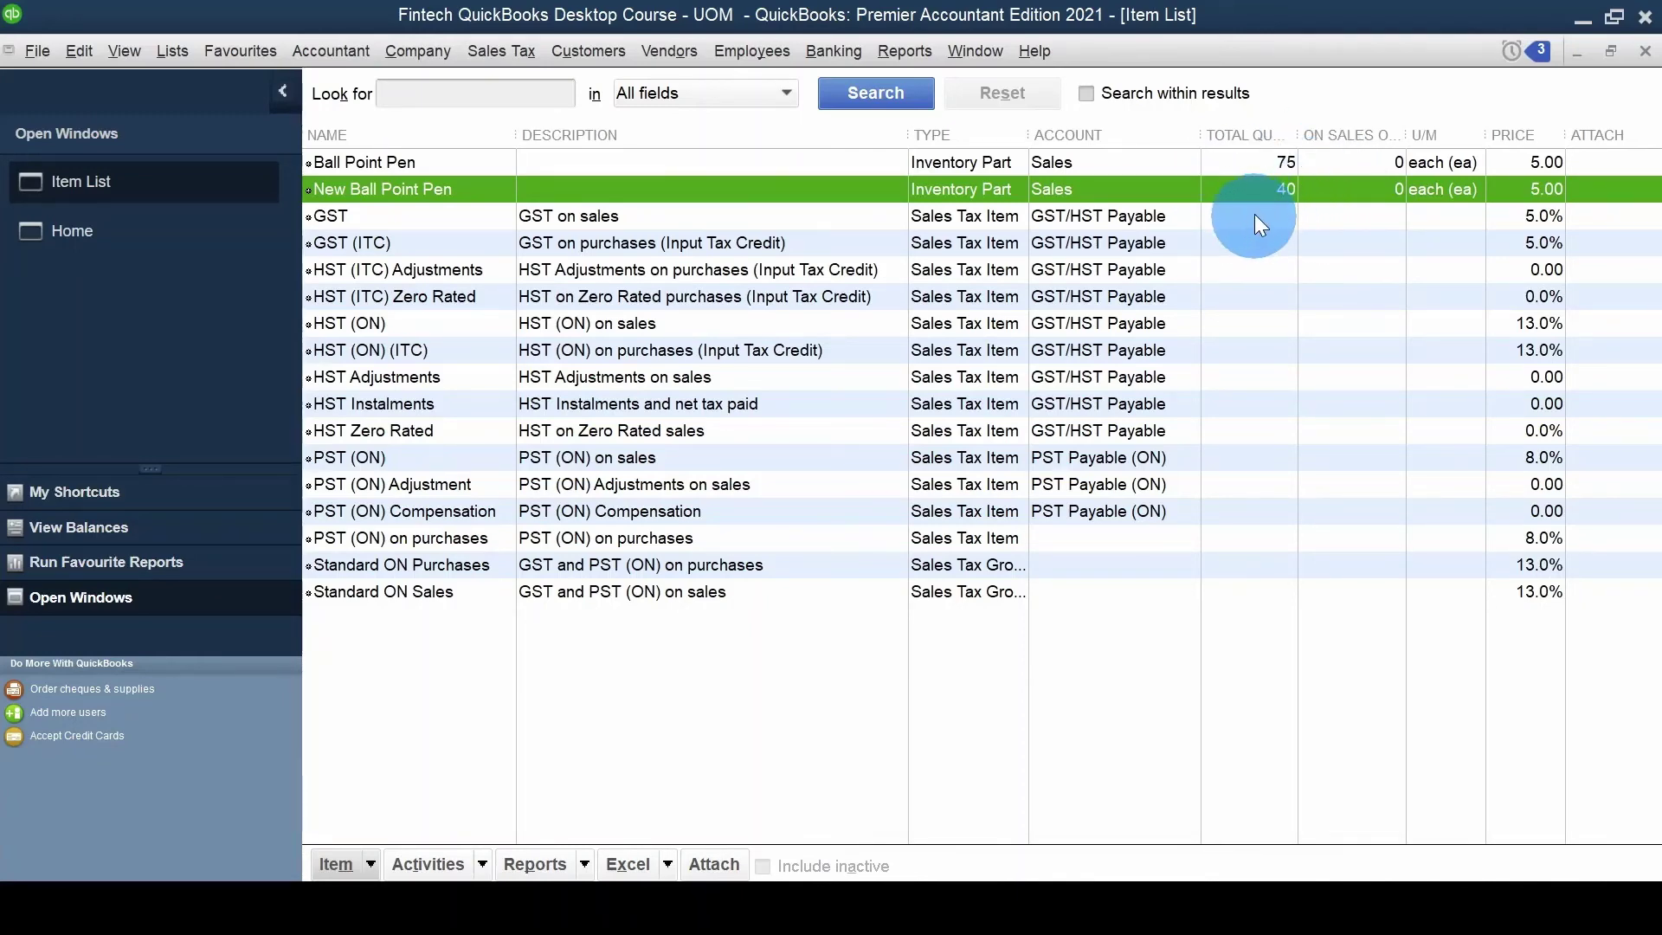
{"action": "left_click", "coordinate": [135, 231]}
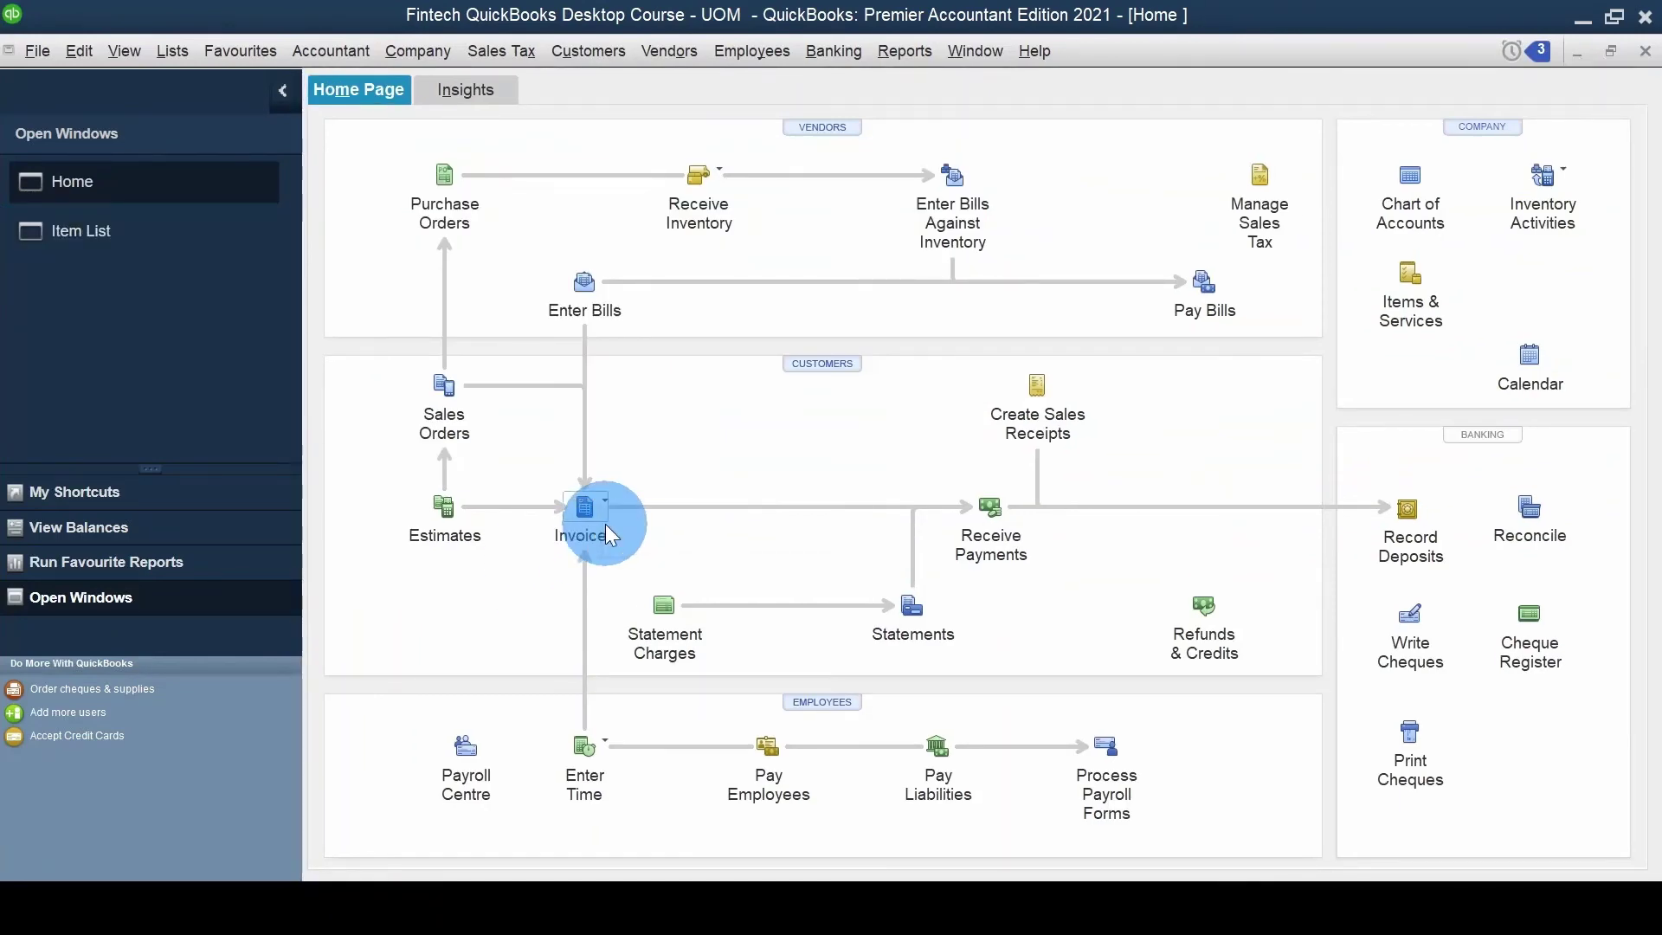
{"action": "left_click", "coordinate": [605, 522]}
{"action": "left_click", "coordinate": [735, 376]}
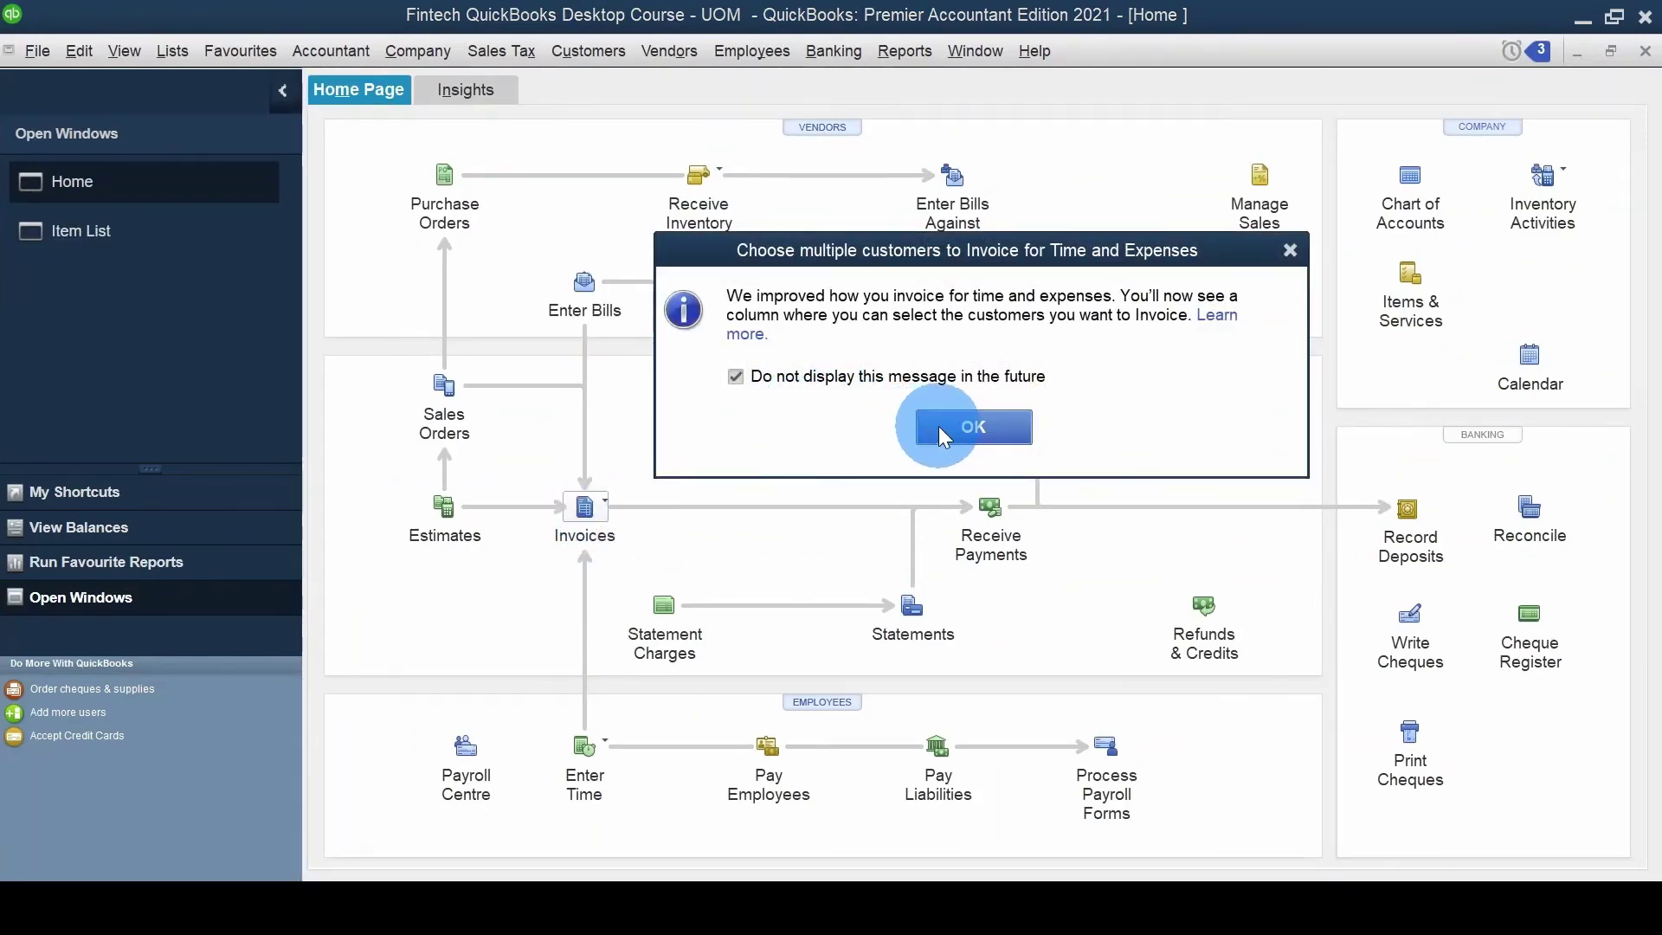
{"action": "left_click", "coordinate": [938, 426]}
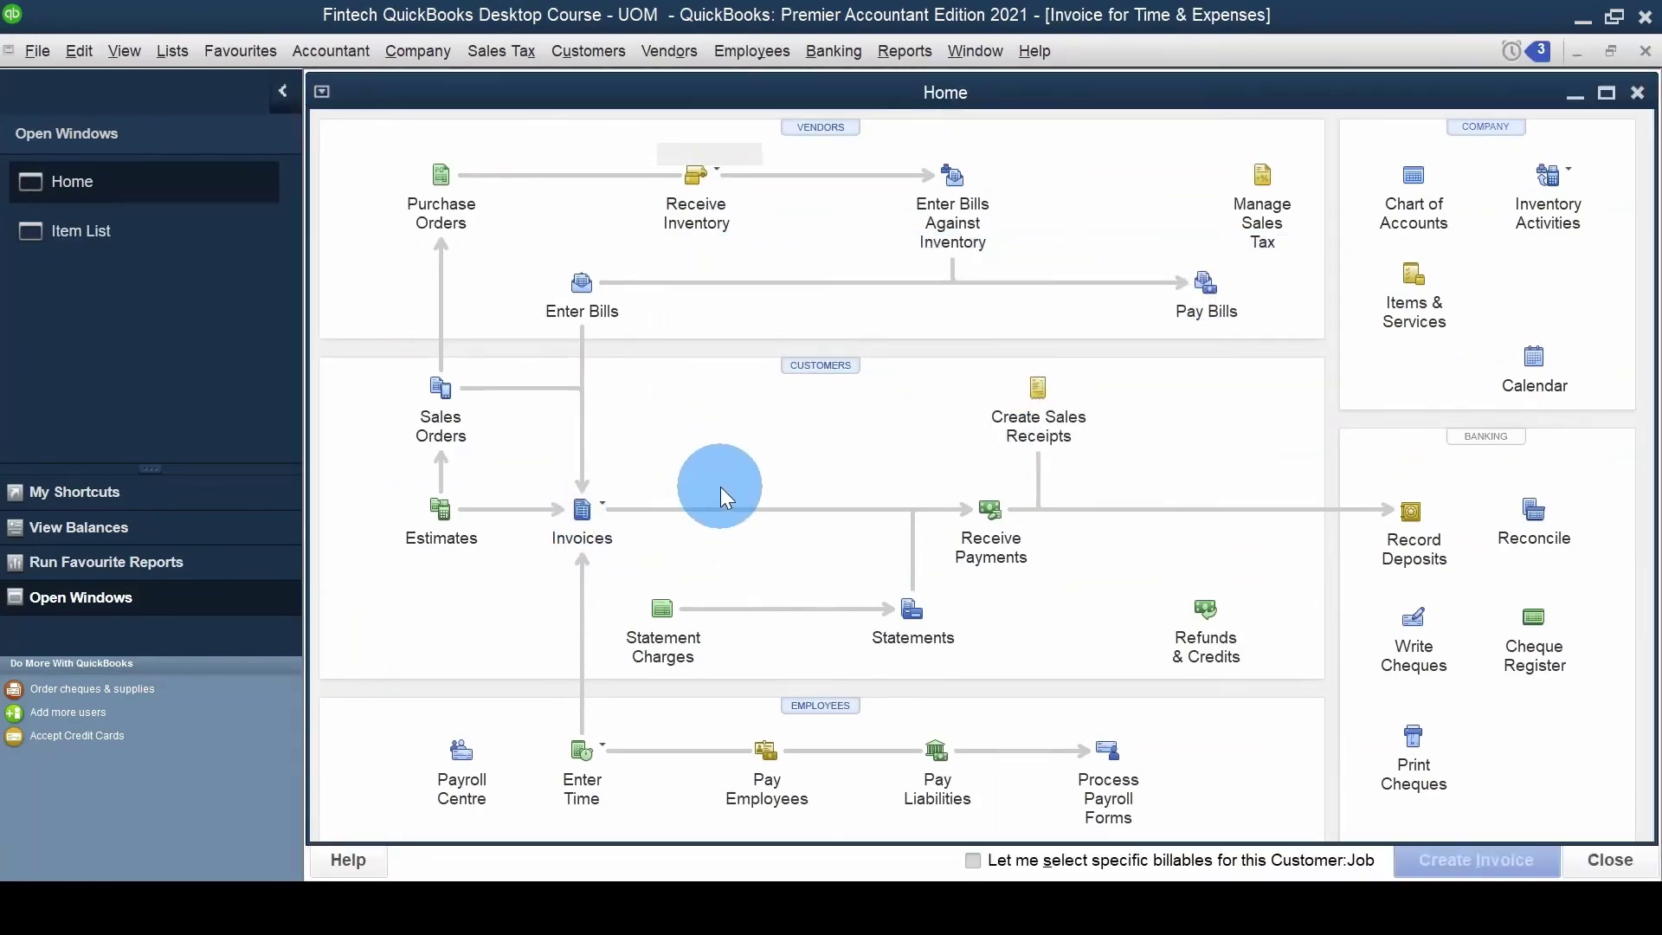
{"action": "key", "text": "Escape"}
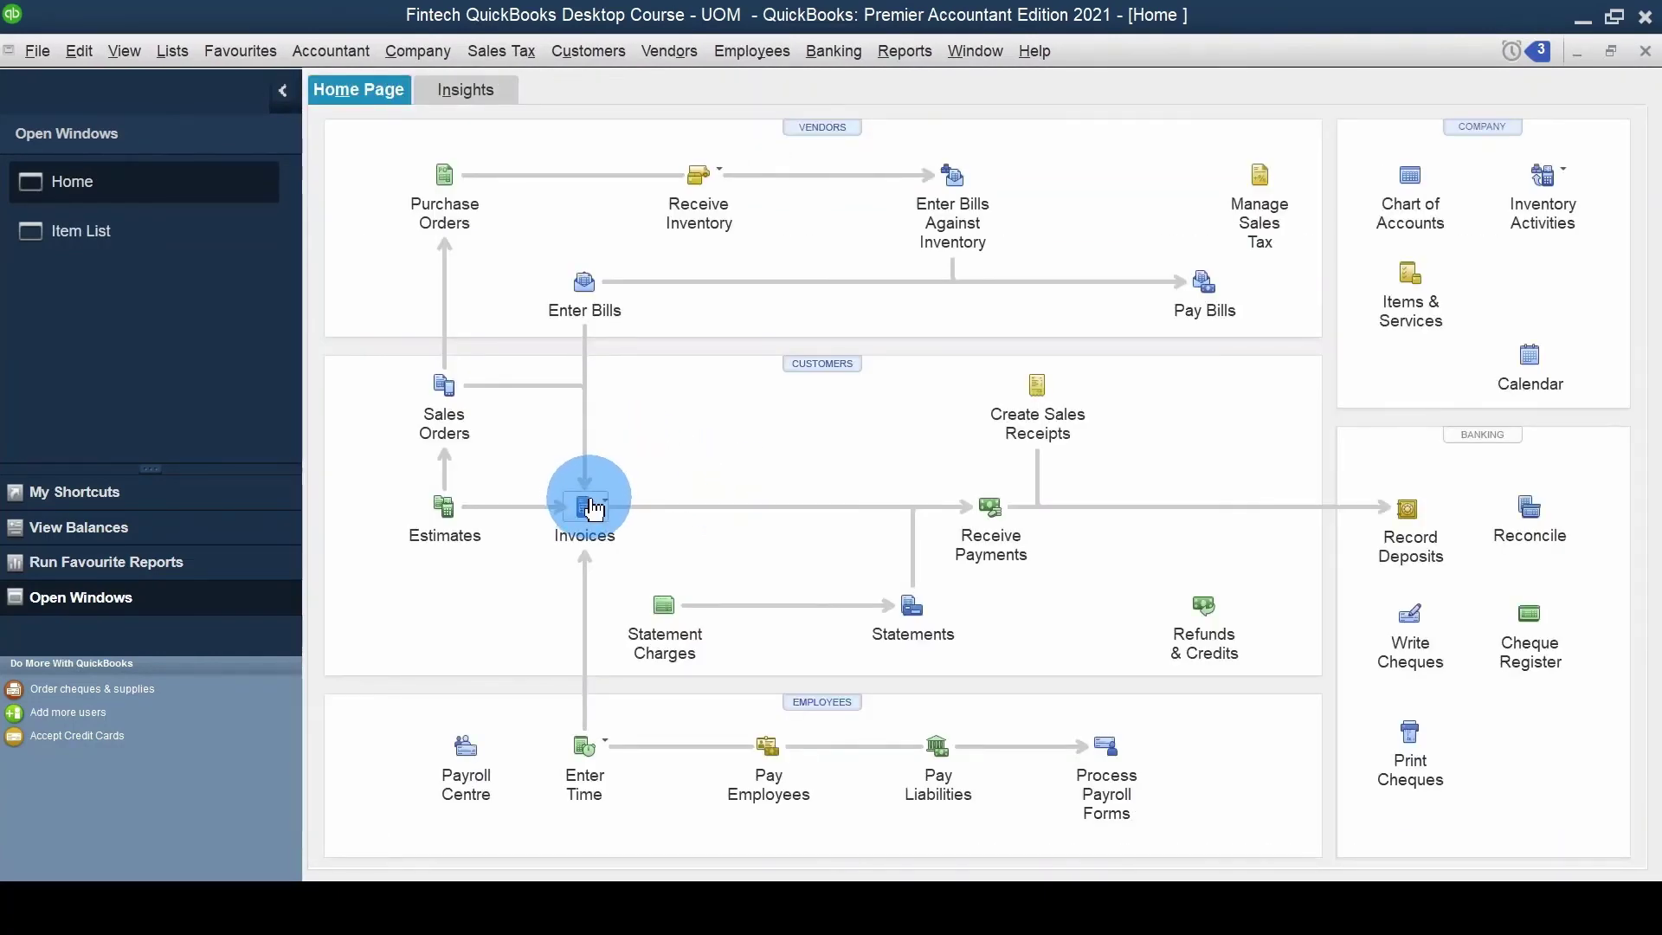
- Create a new invoice for Customer C
{"action": "left_click", "coordinate": [596, 508]}
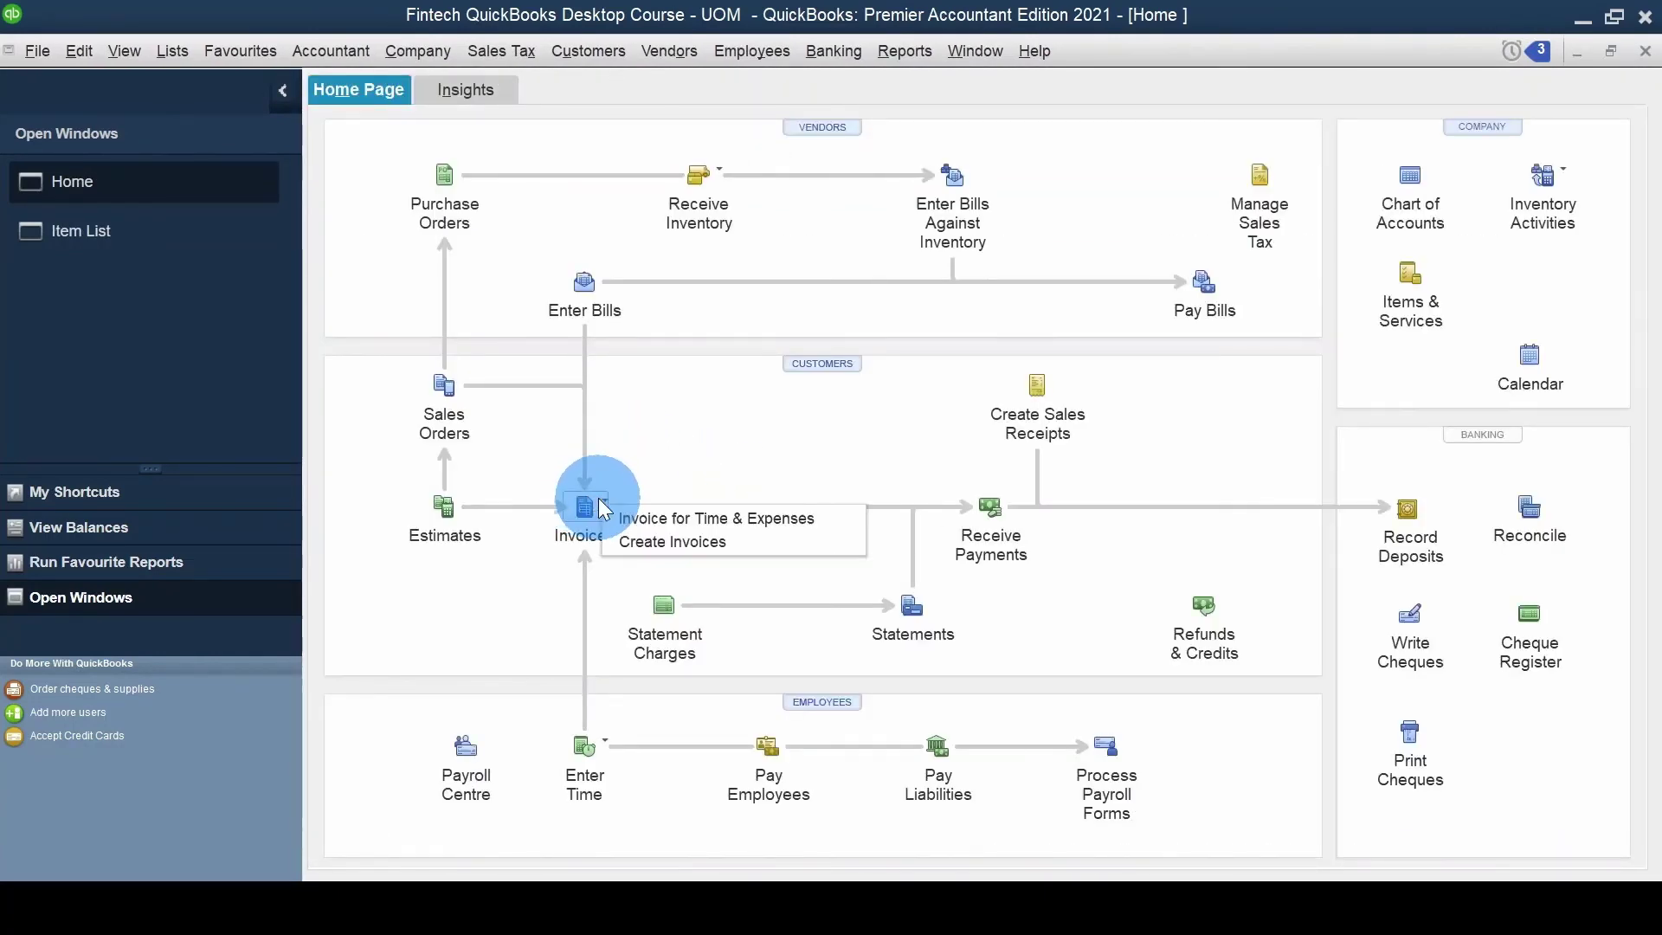
{"action": "left_click", "coordinate": [703, 544]}
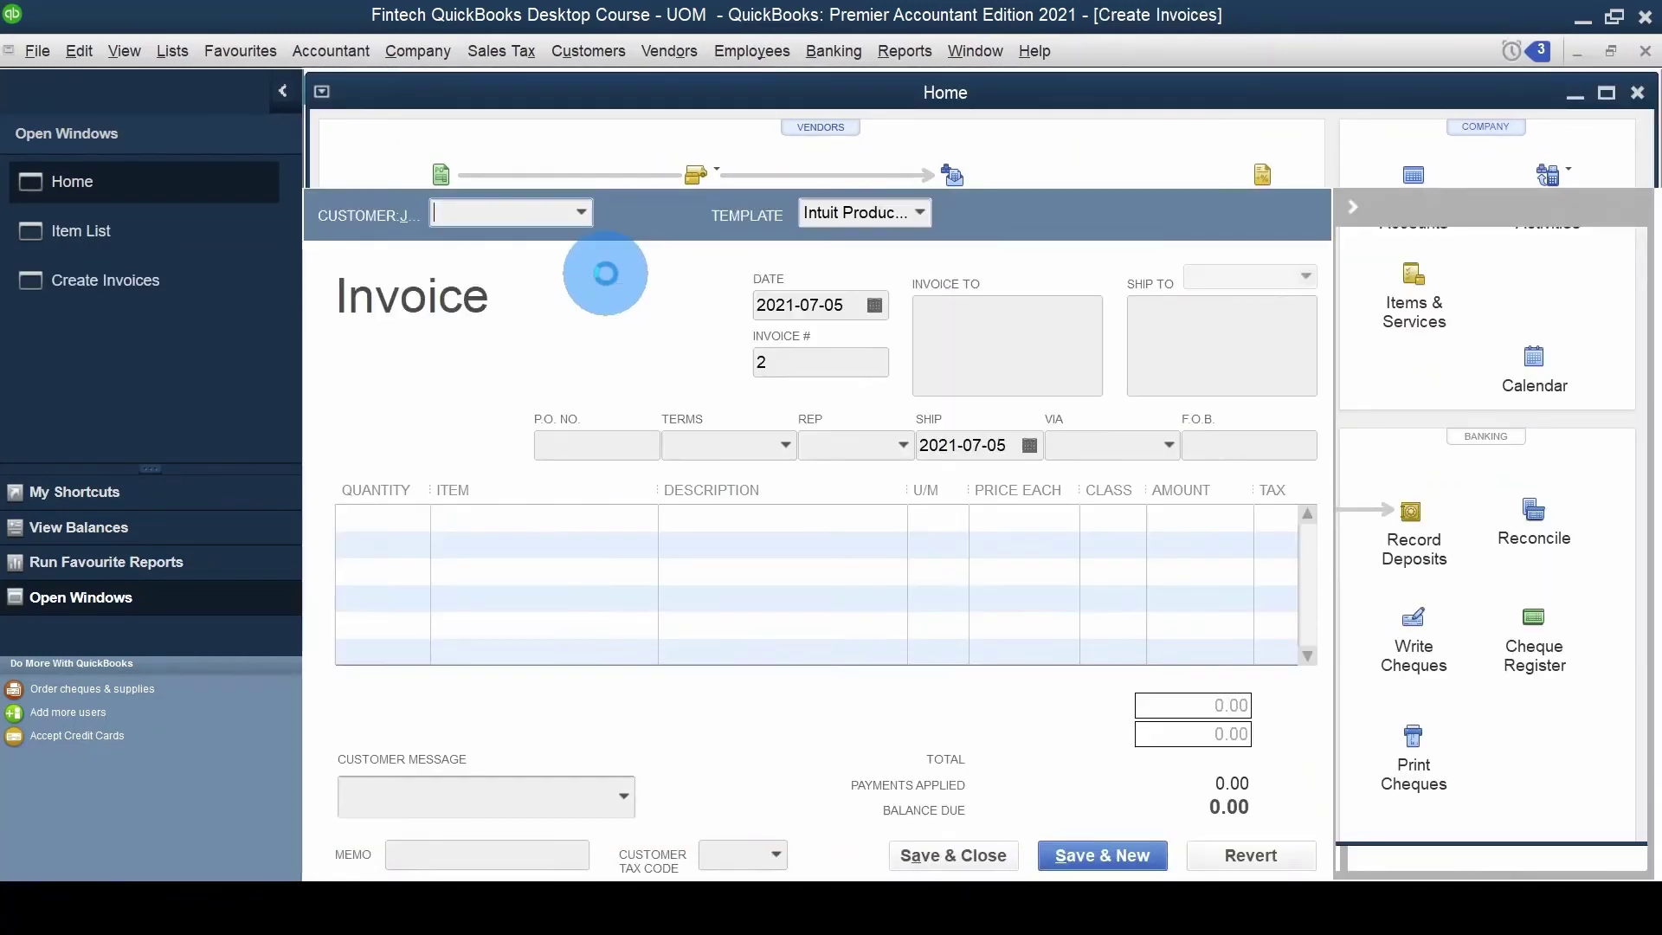
{"action": "type", "text": "Customer C"}
{"action": "left_click", "coordinate": [618, 296]}
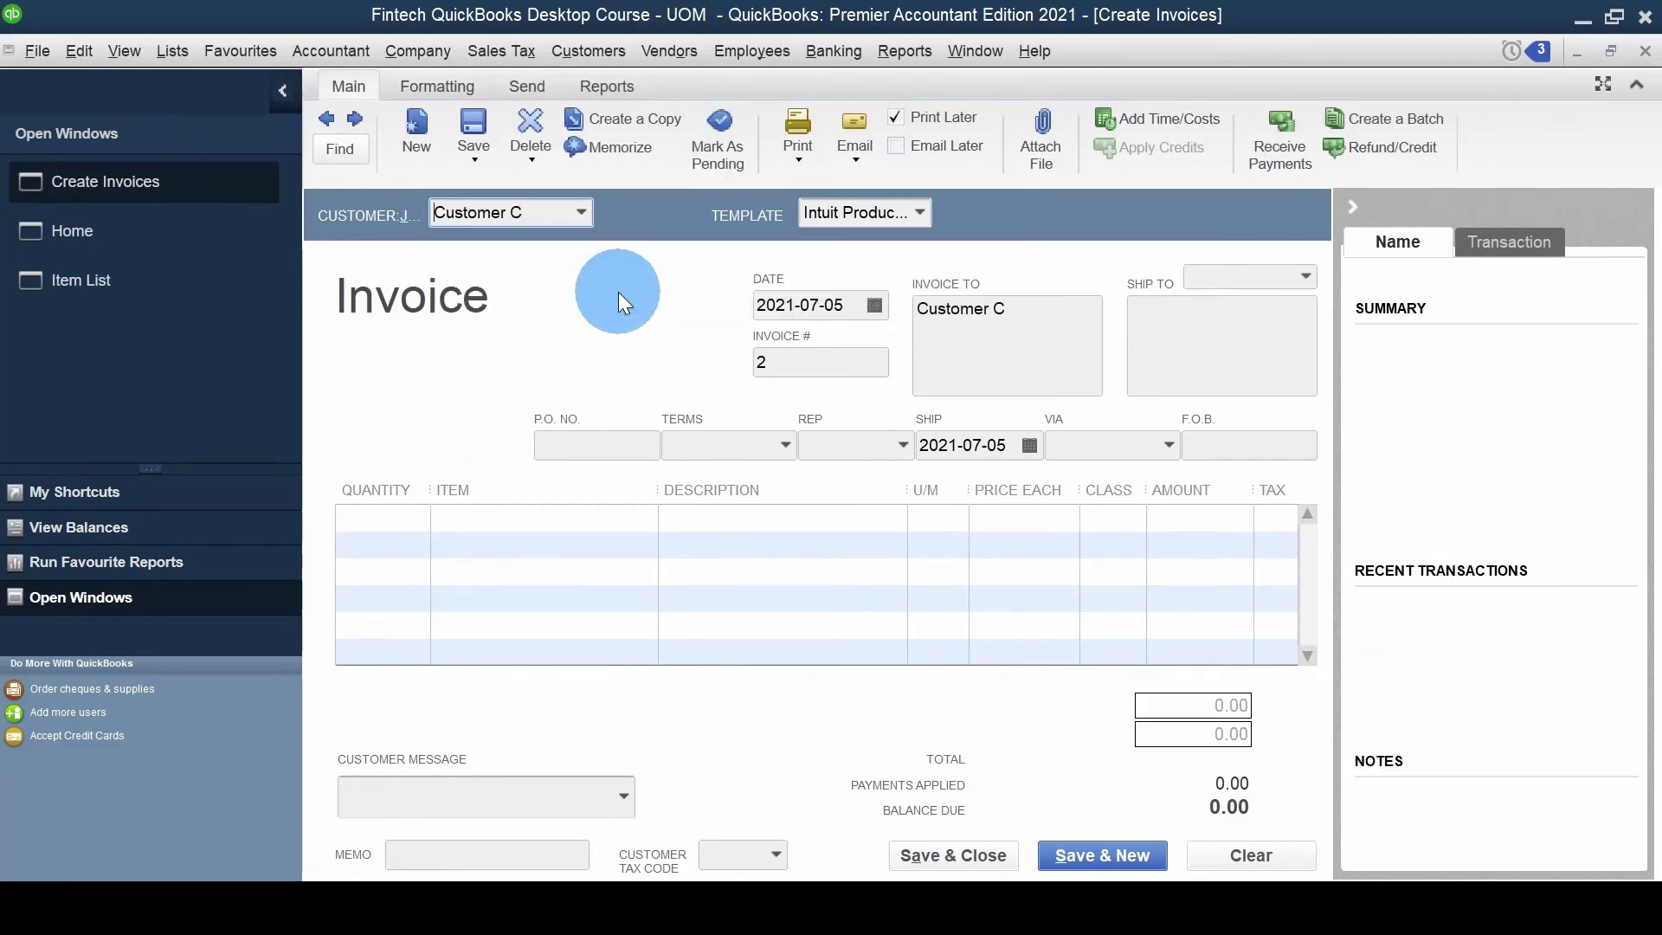
- Add New Ball Point Pen as the invoice's first item line
{"action": "left_click", "coordinate": [522, 513]}
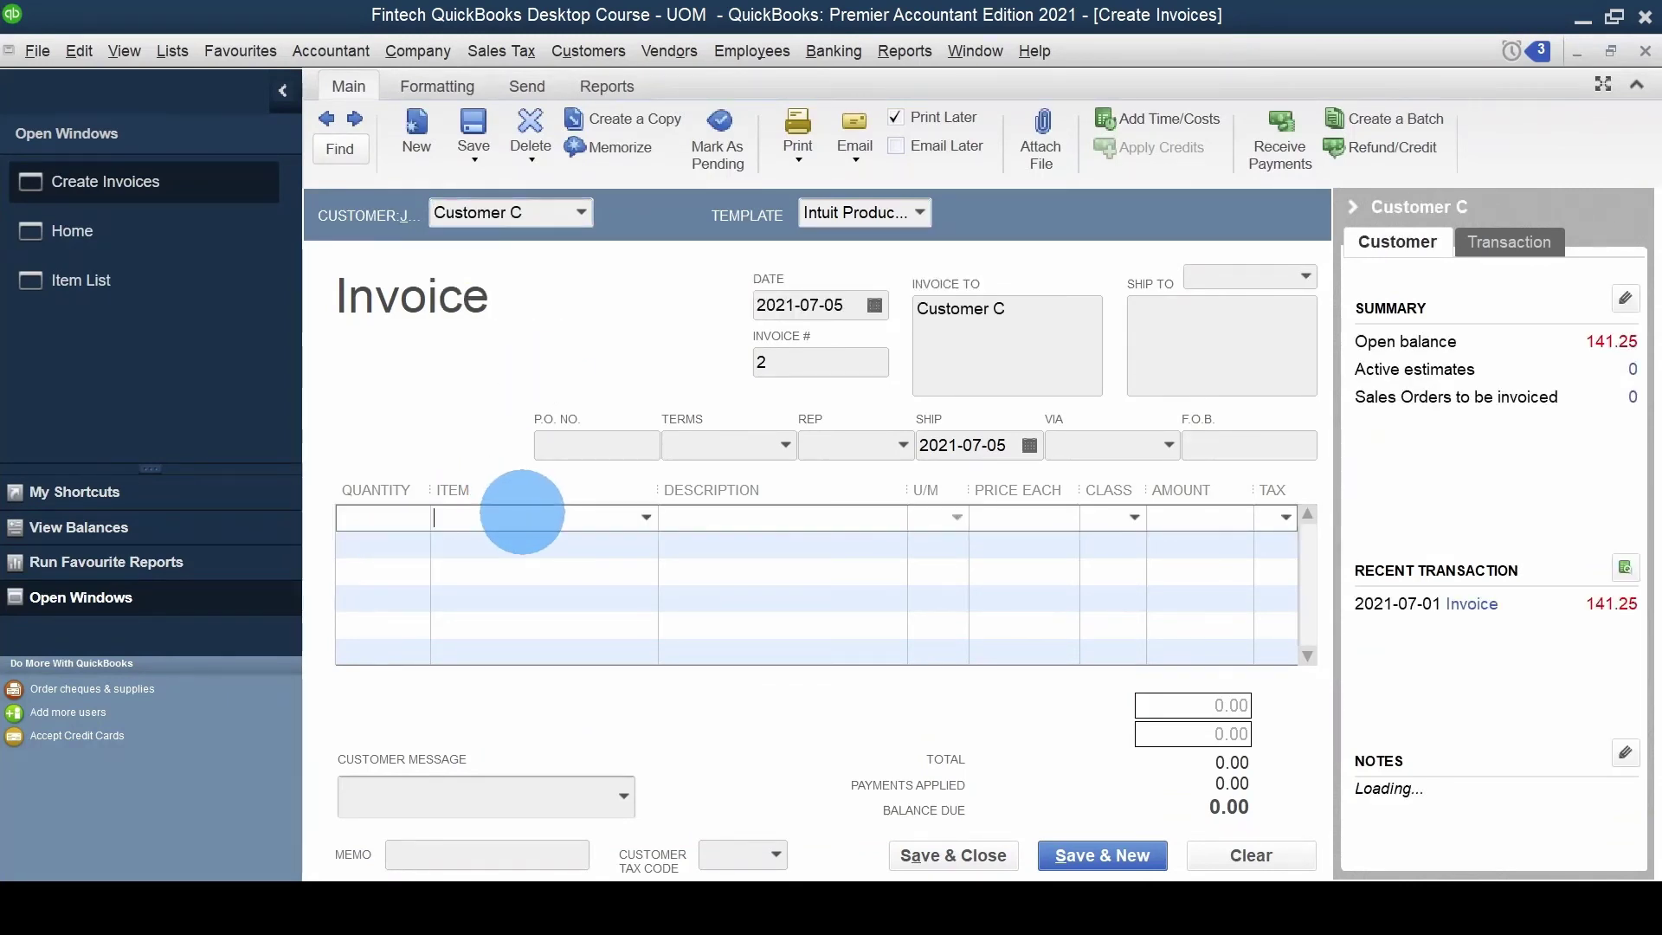
{"action": "type", "text": "New Ball Point Pen"}
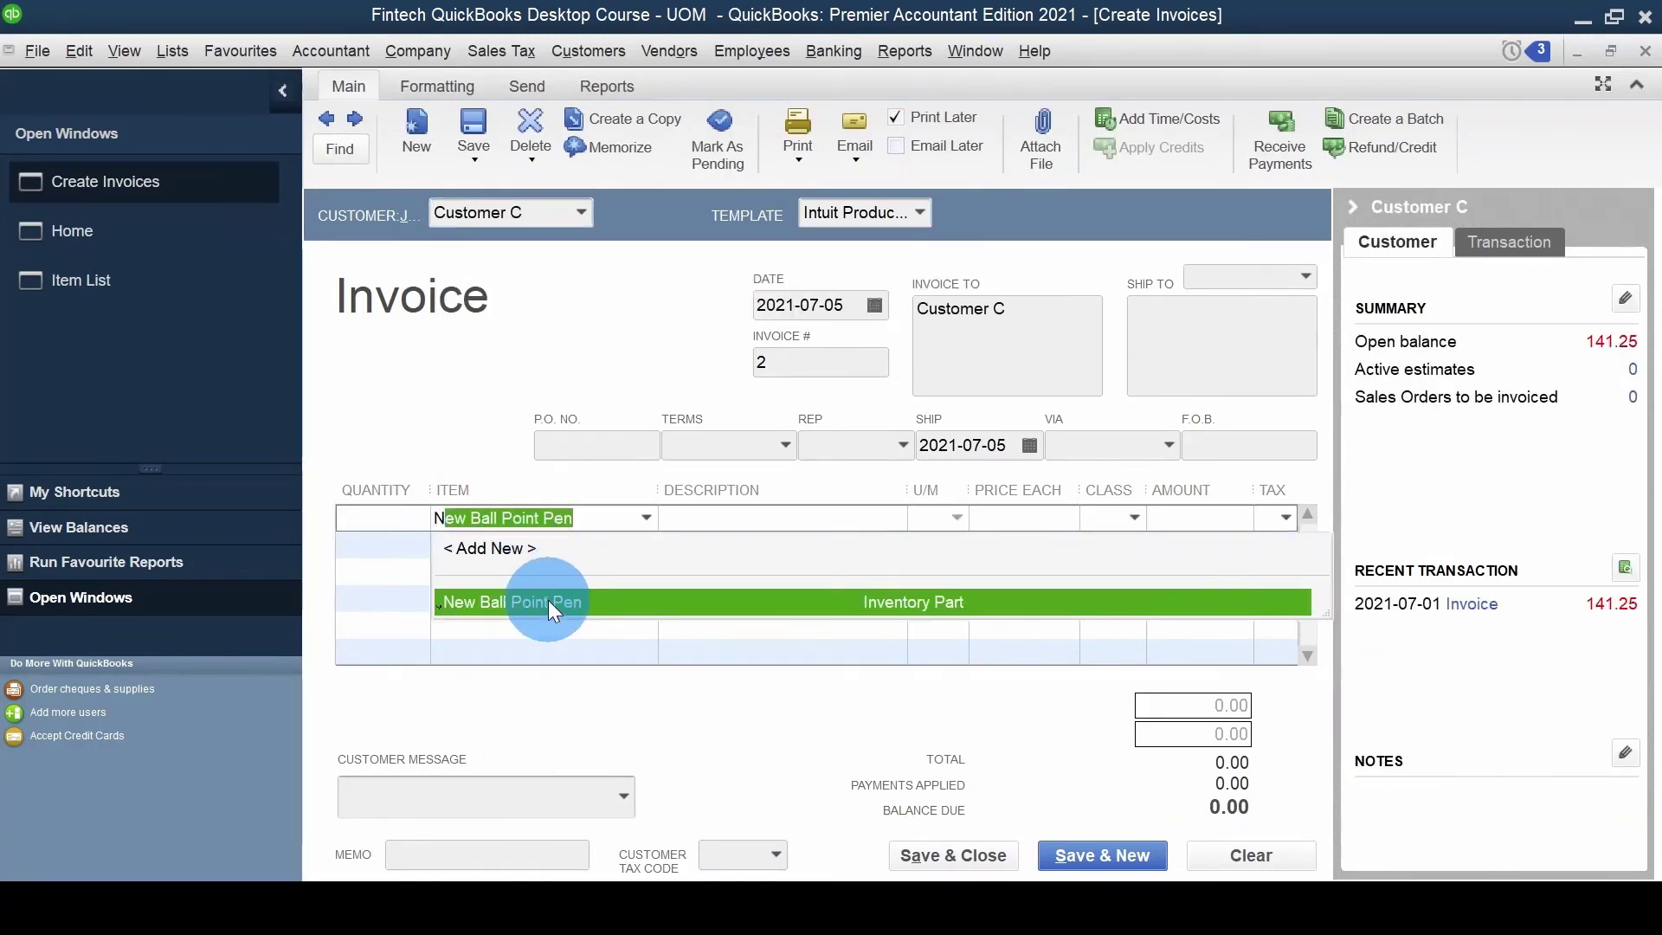
{"action": "left_click", "coordinate": [548, 601]}
{"action": "key", "text": "shift+Tab"}
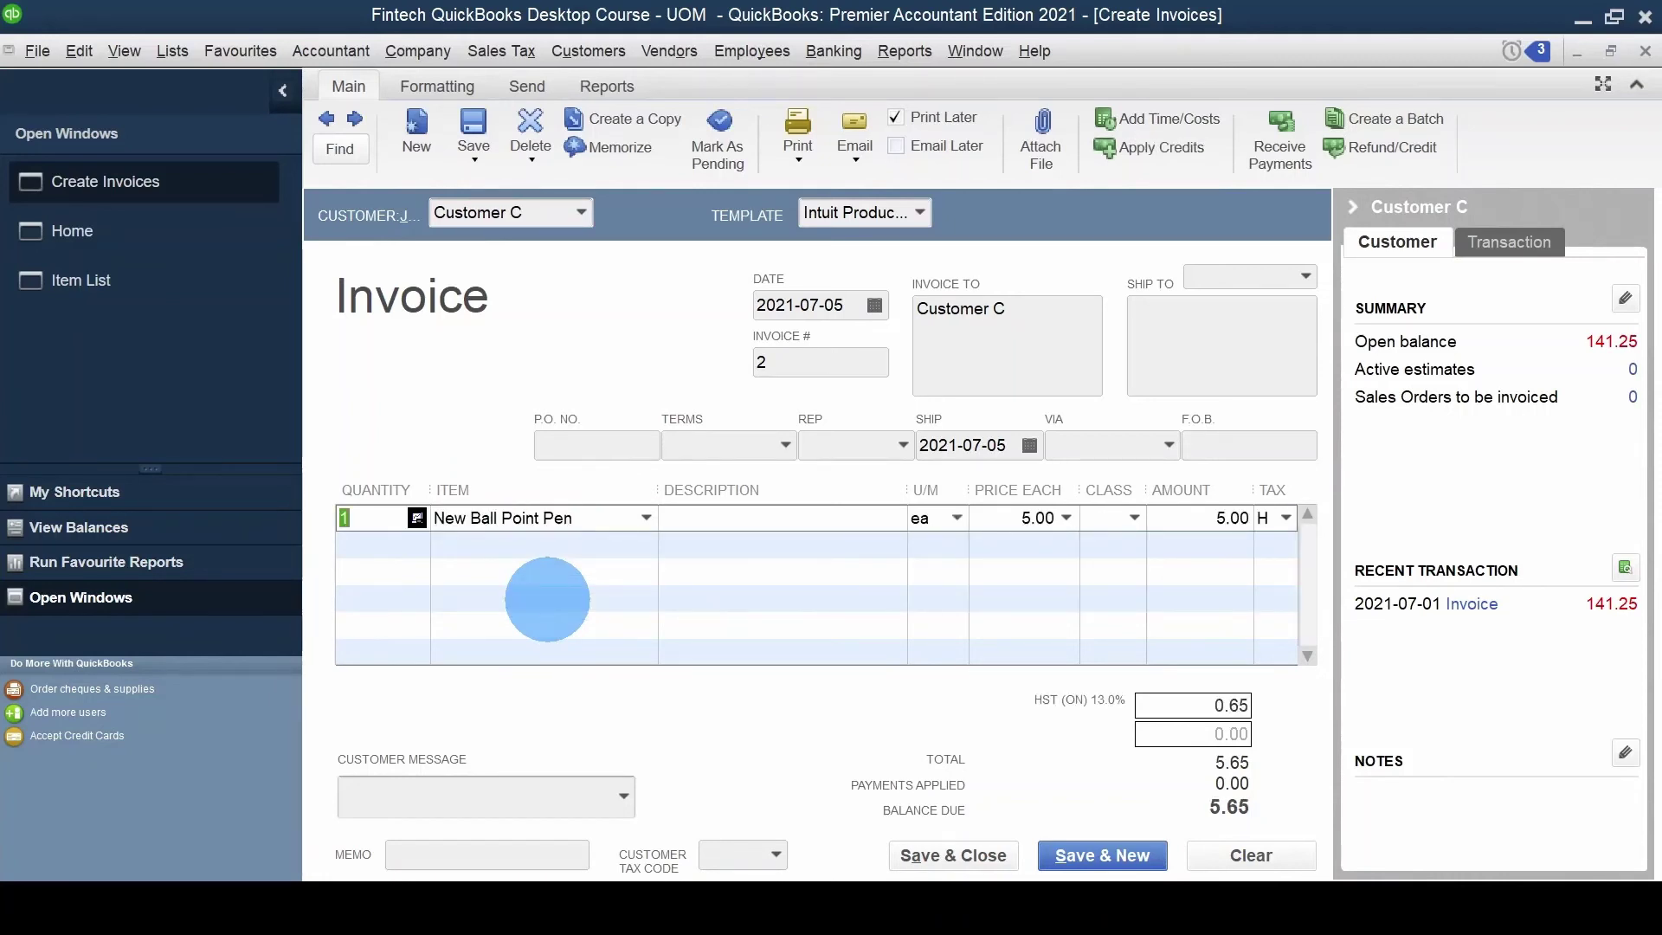
- Set the New Ball Point Pen line's quantity to 20 ea and check its equivalent in boxes
{"action": "mouse_move", "coordinate": [407, 523]}
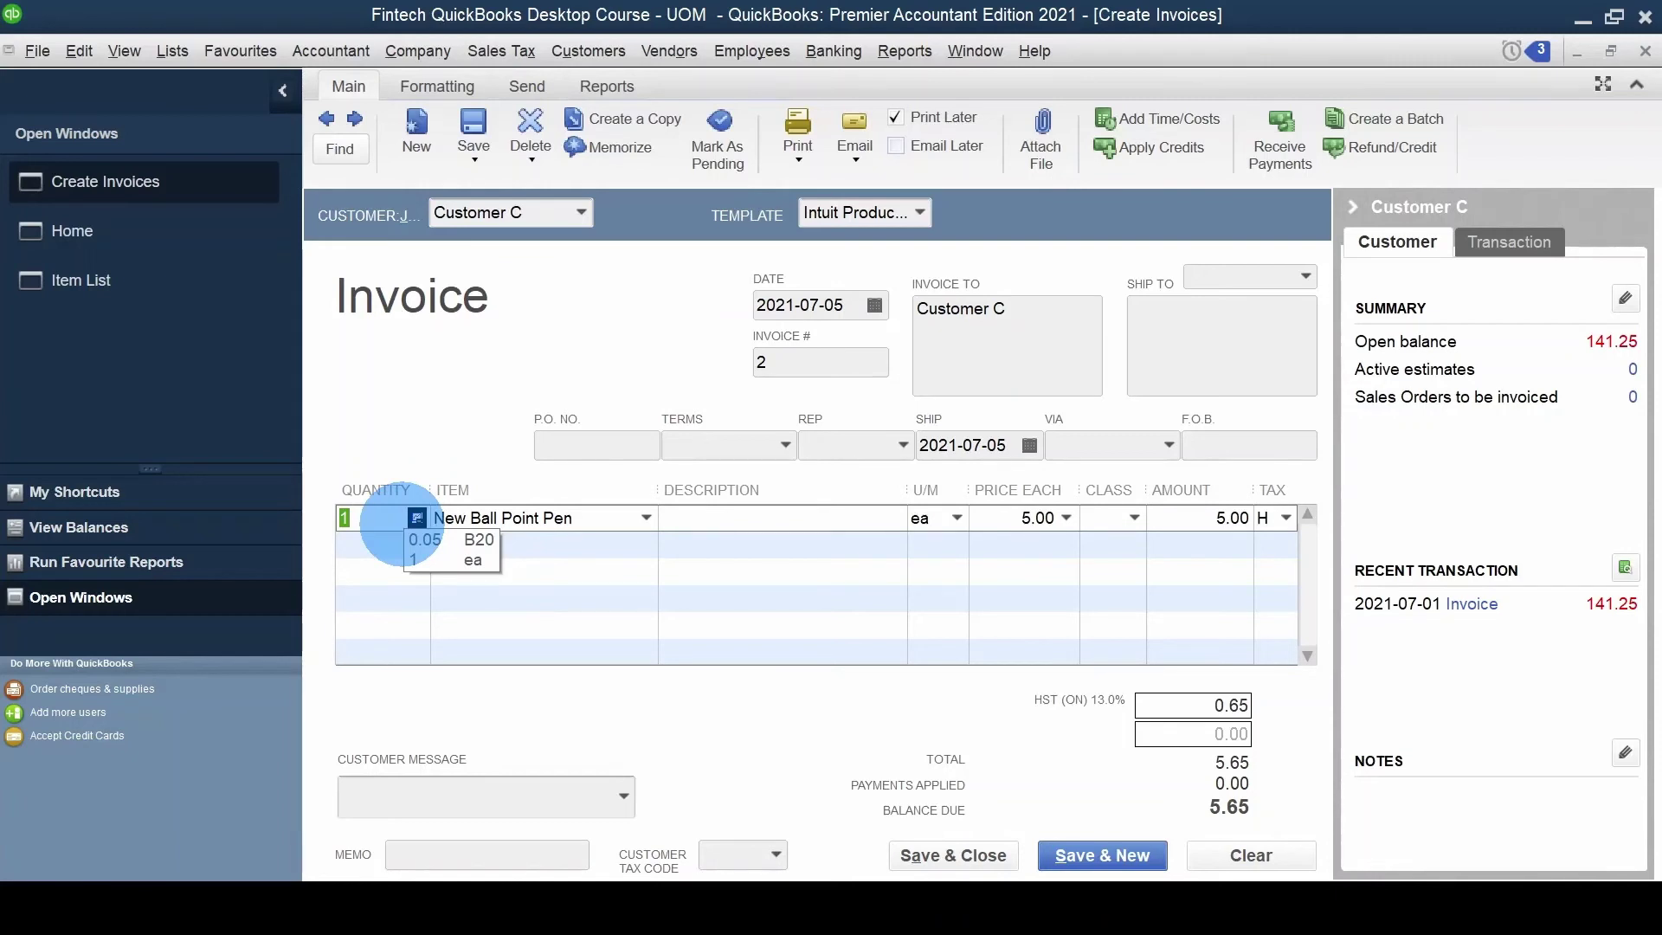
{"action": "type", "text": "20 ea"}
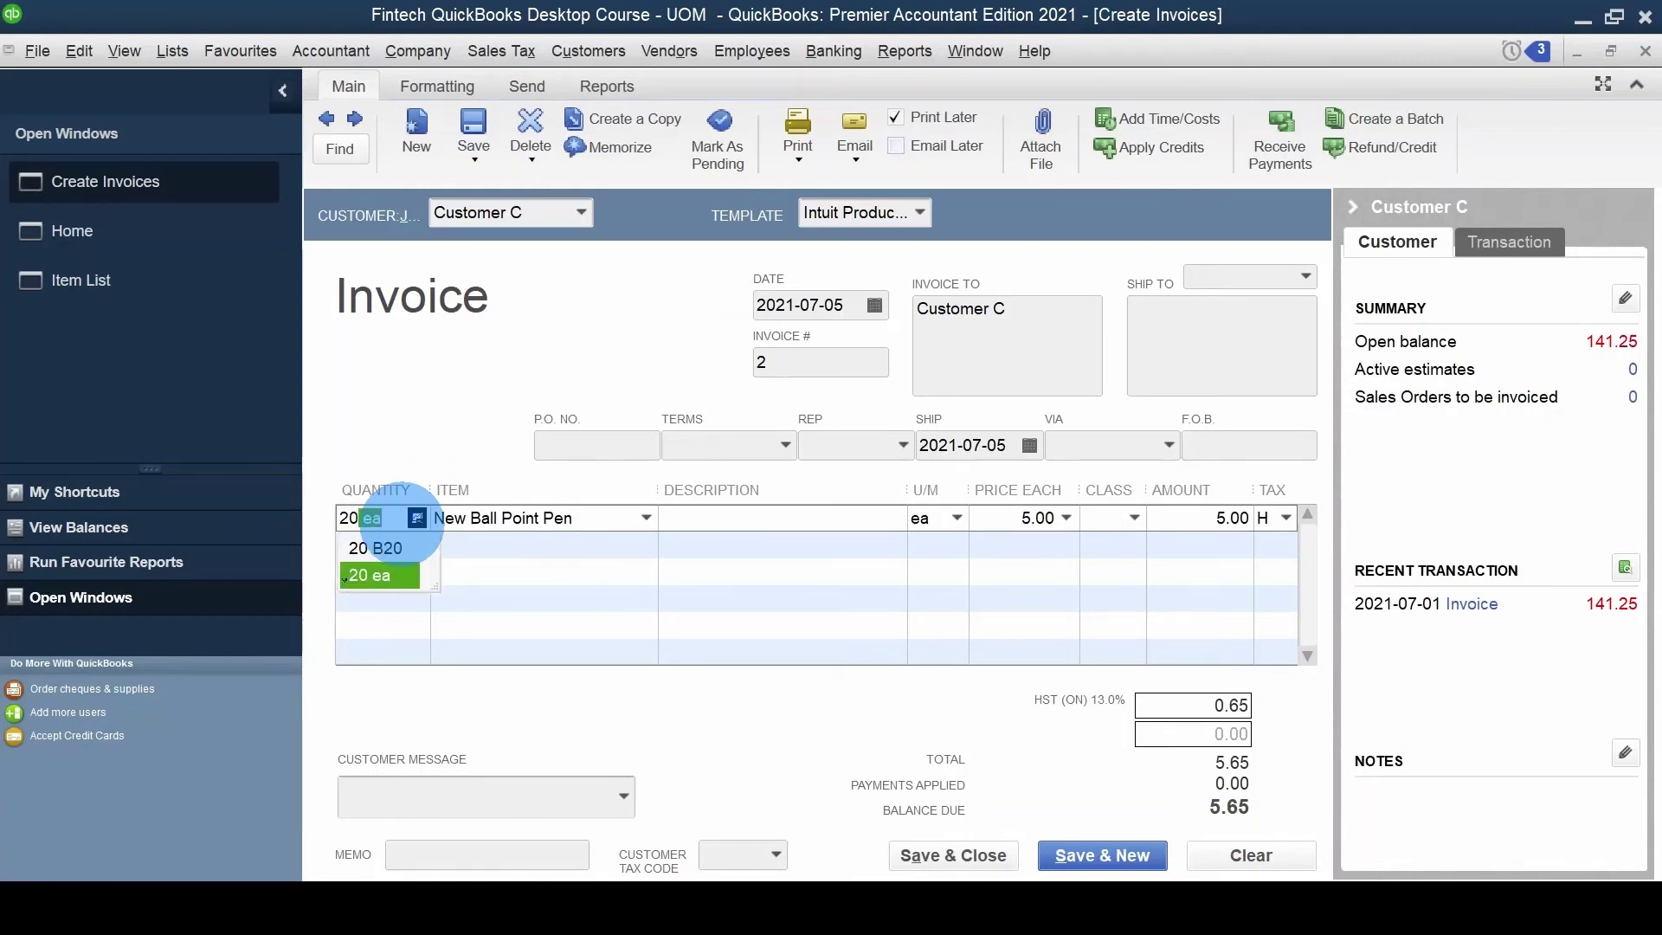
{"action": "key", "text": "Tab"}
{"action": "key", "text": "shift+Tab"}
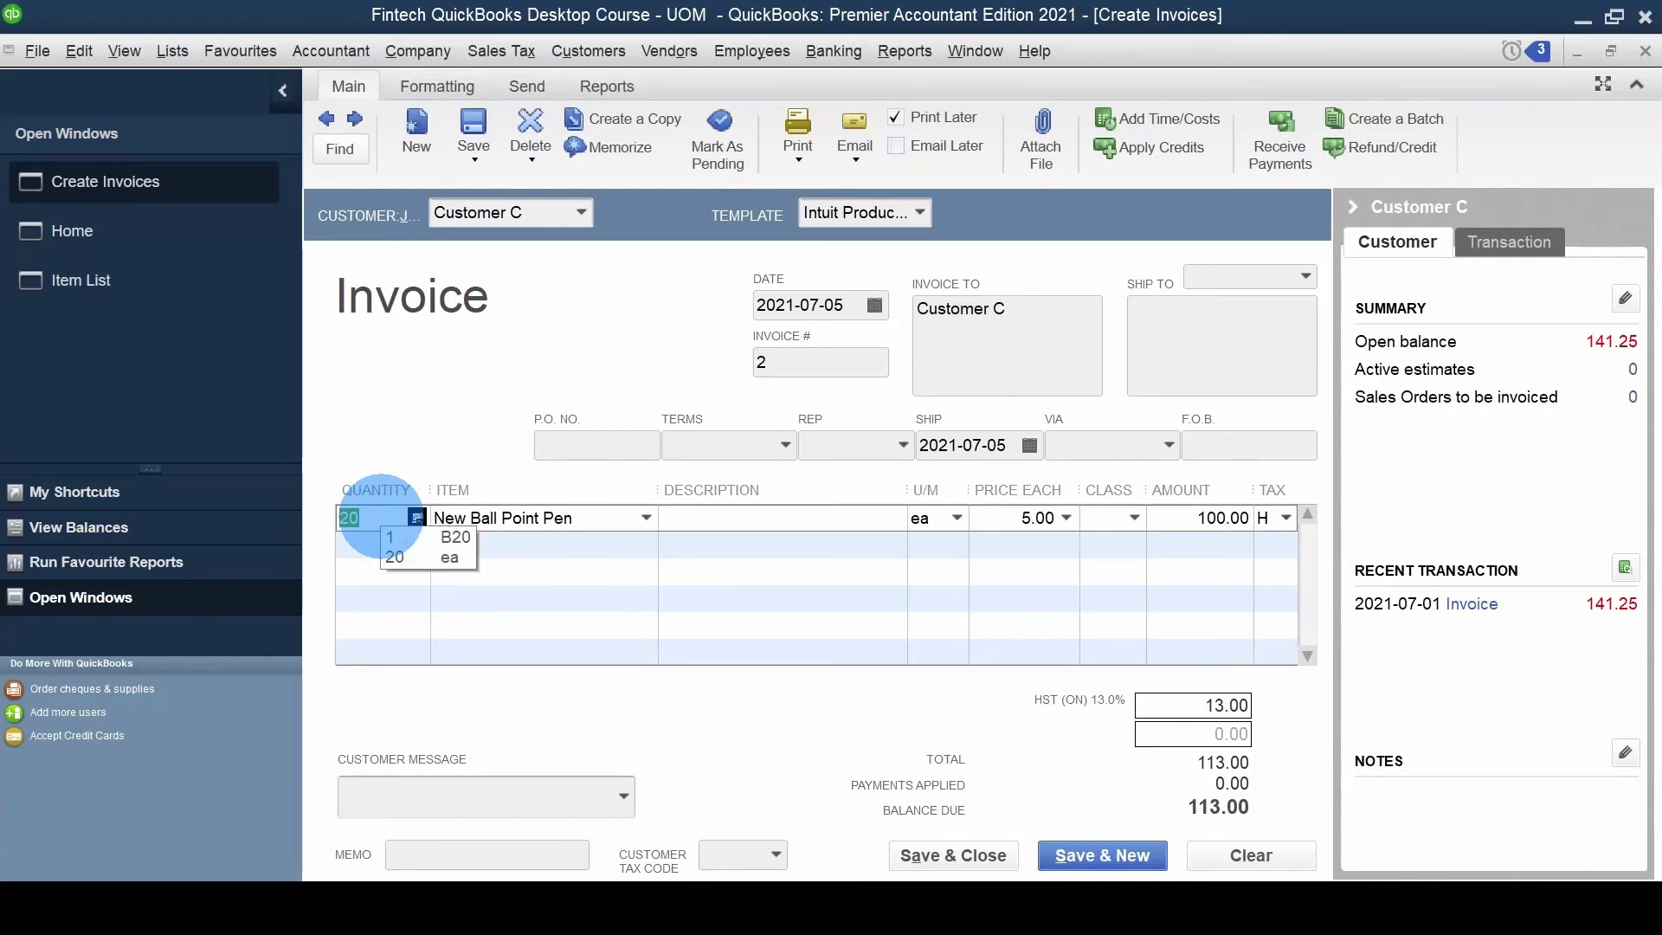
- Set the New Ball Point Pen line's quantity to 10, and save and close the invoice
{"action": "type", "text": "10"}
{"action": "key", "text": "Tab"}
{"action": "left_click", "coordinate": [380, 518]}
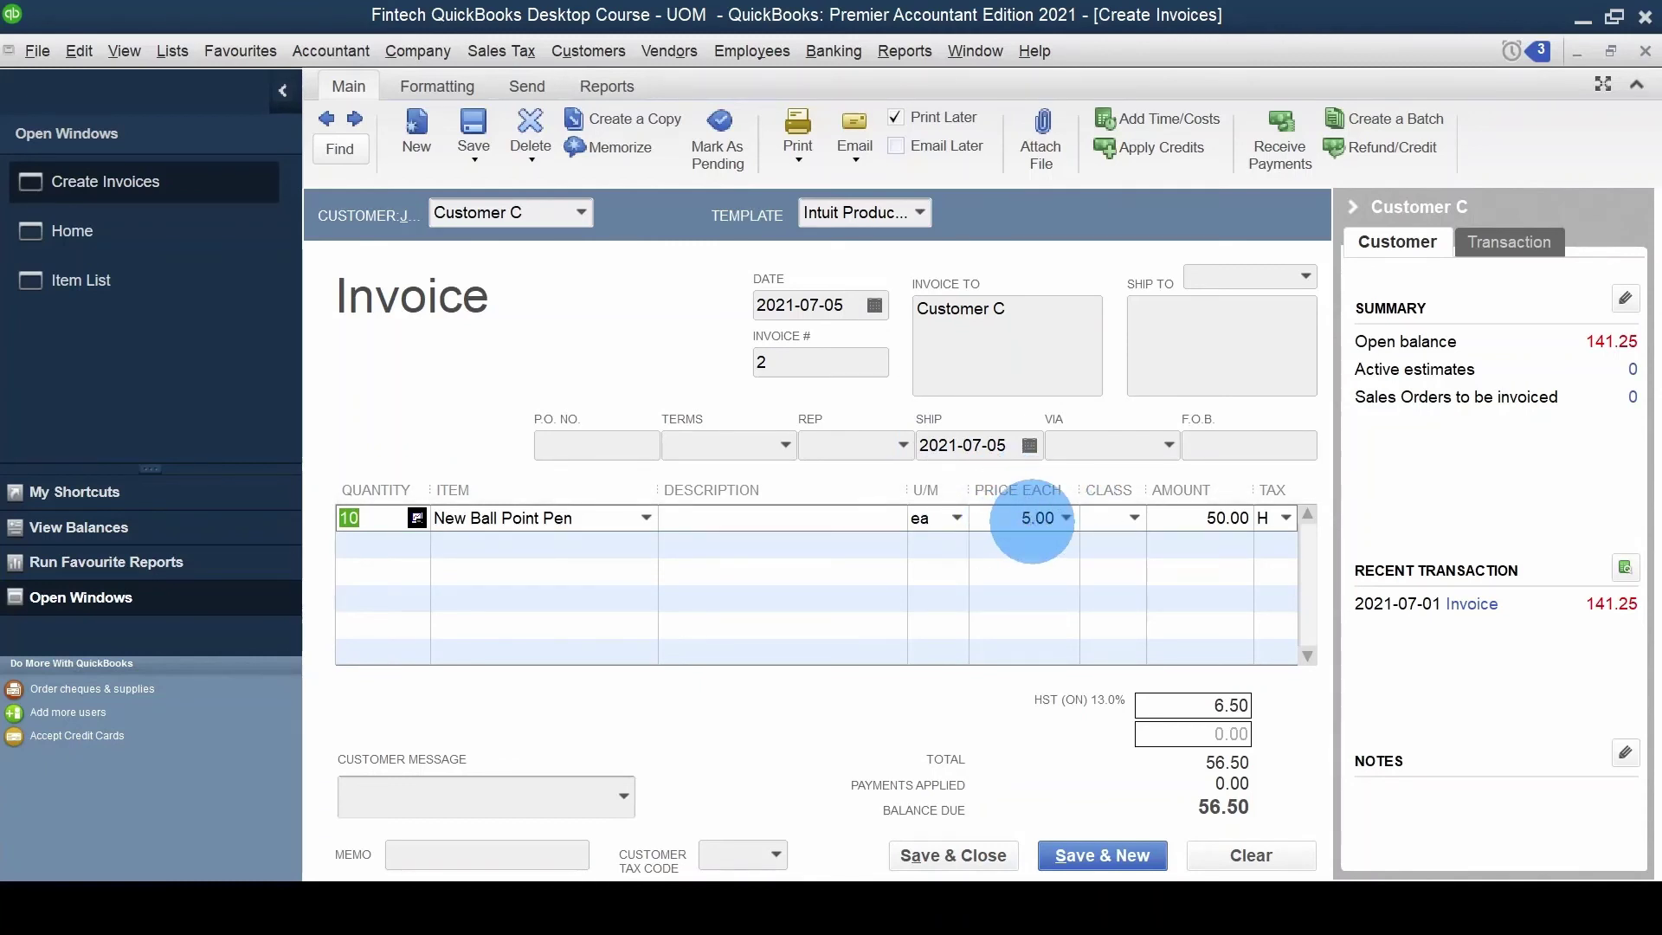
{"action": "left_click", "coordinate": [1022, 517]}
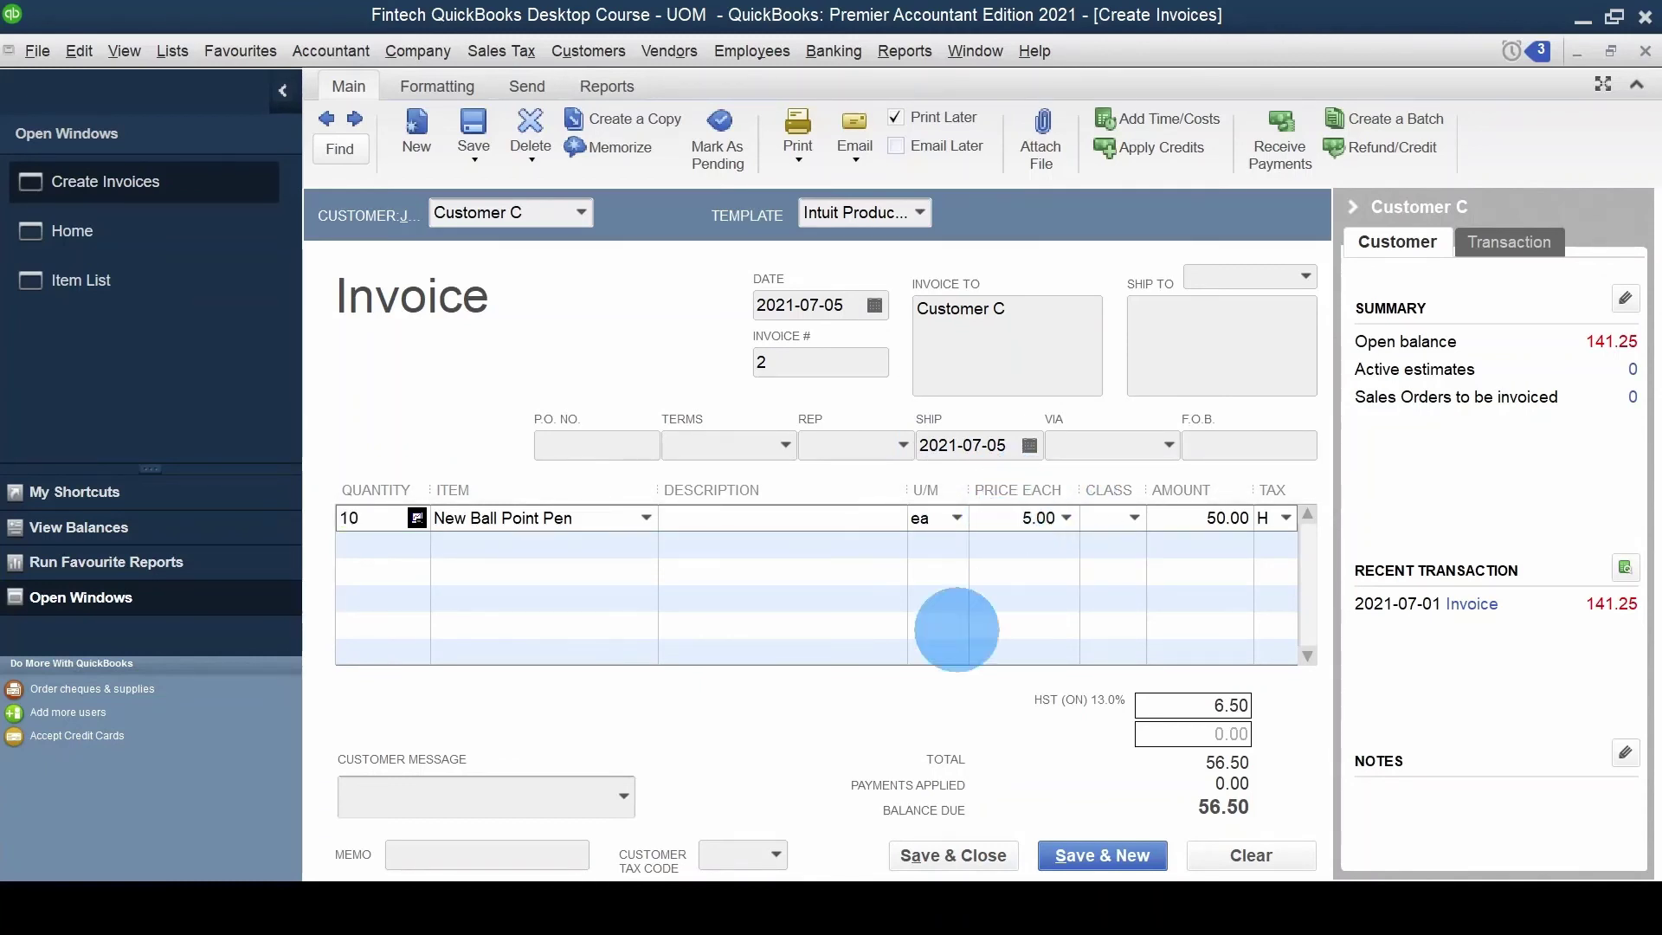
{"action": "left_click", "coordinate": [932, 861]}
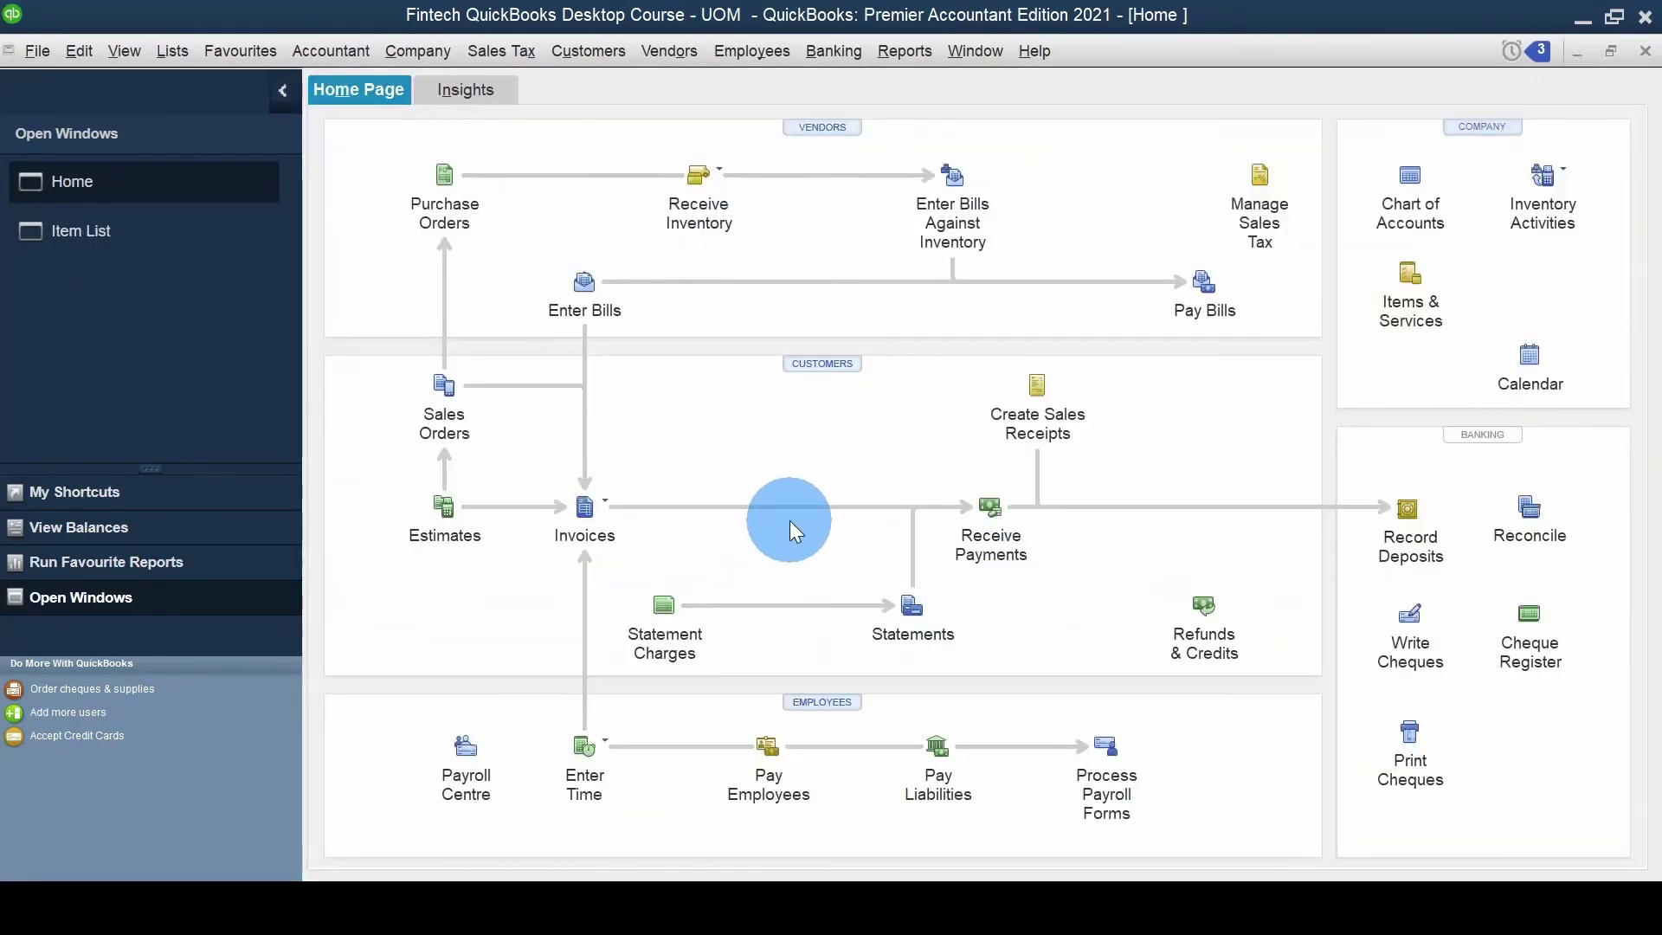
- Run the Inventory Stock Status by Item report and drill into New Ball Point Pen's on-hand quantity
{"action": "left_click", "coordinate": [118, 236]}
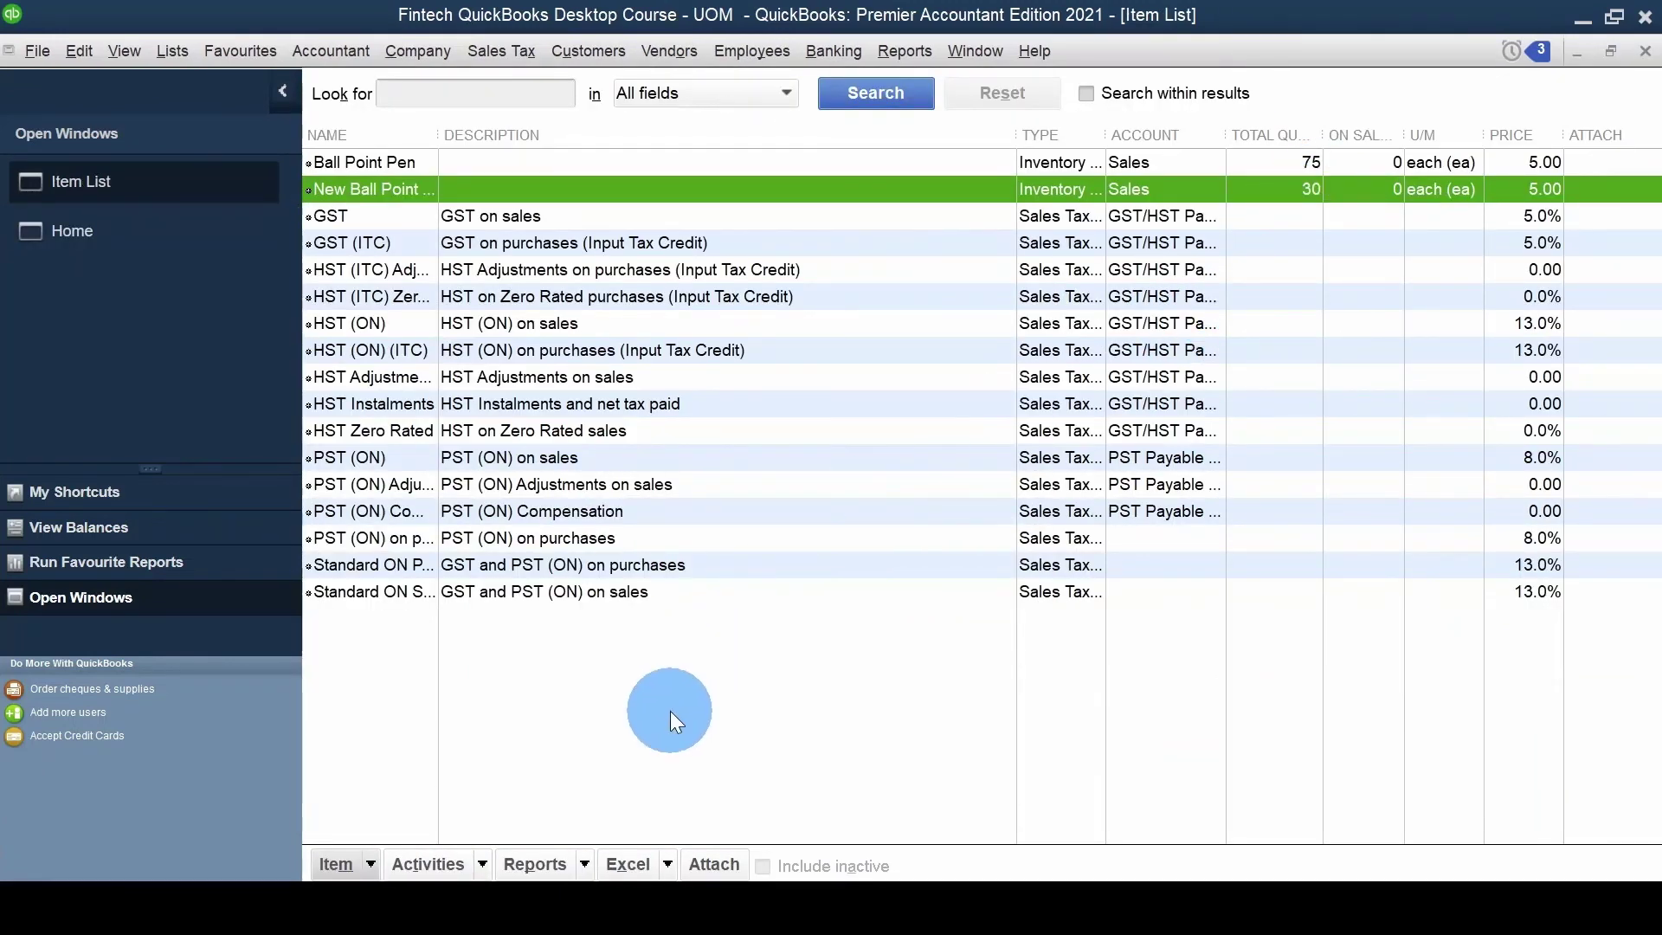
{"action": "key", "text": "alt+r"}
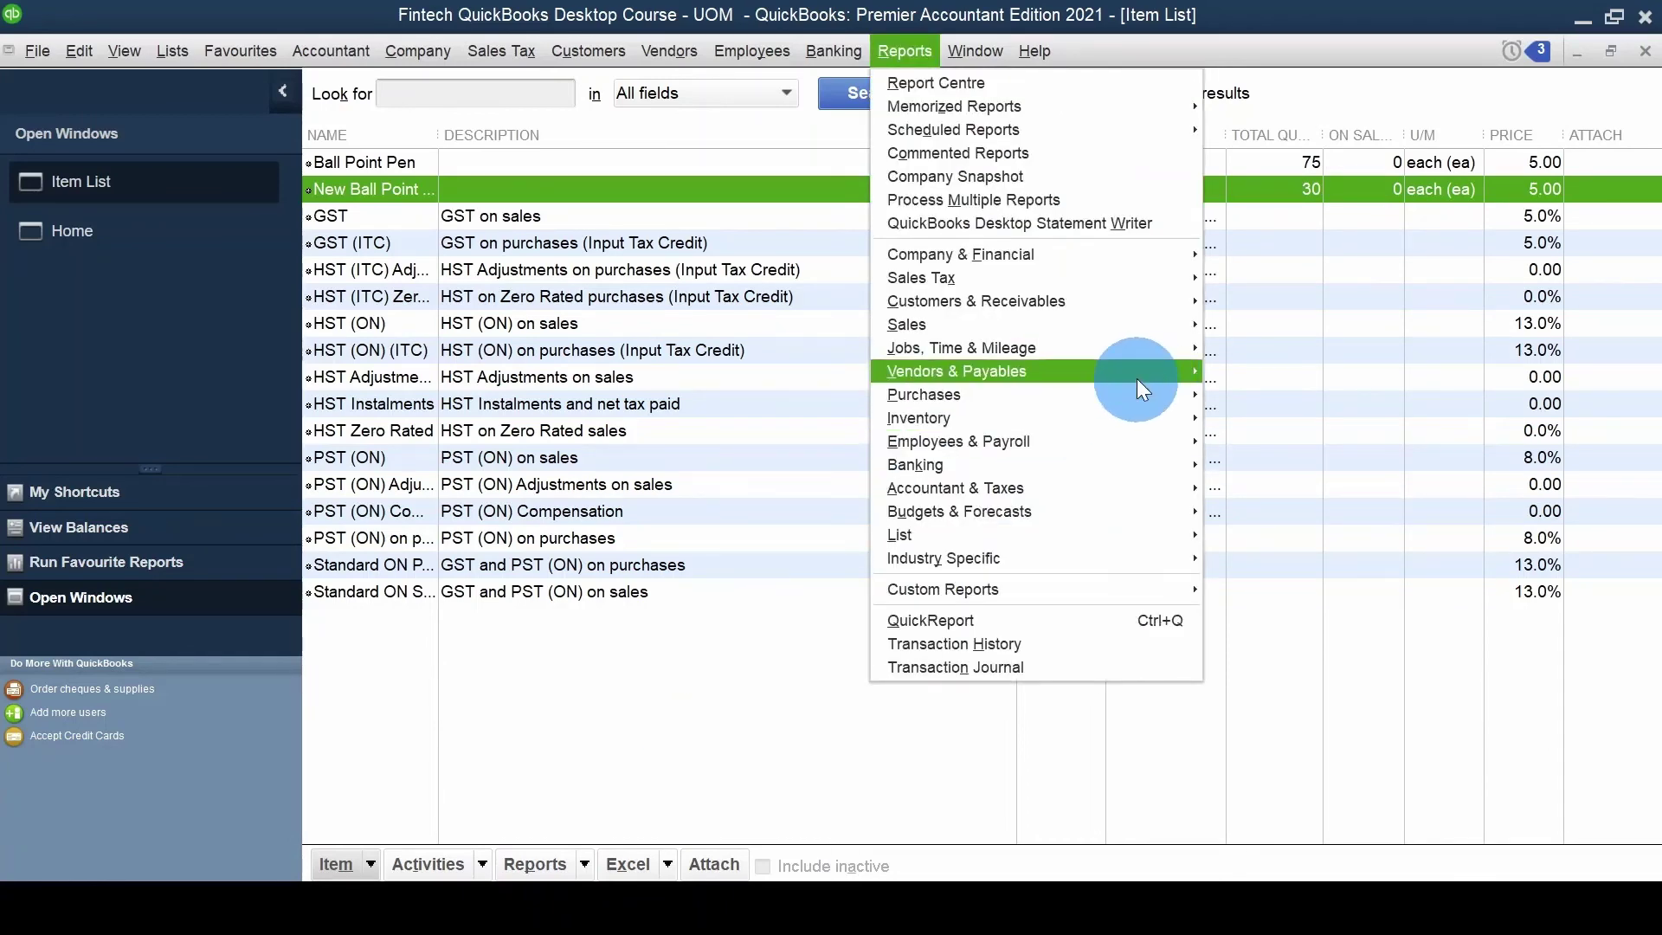
{"action": "mouse_move", "coordinate": [1151, 403]}
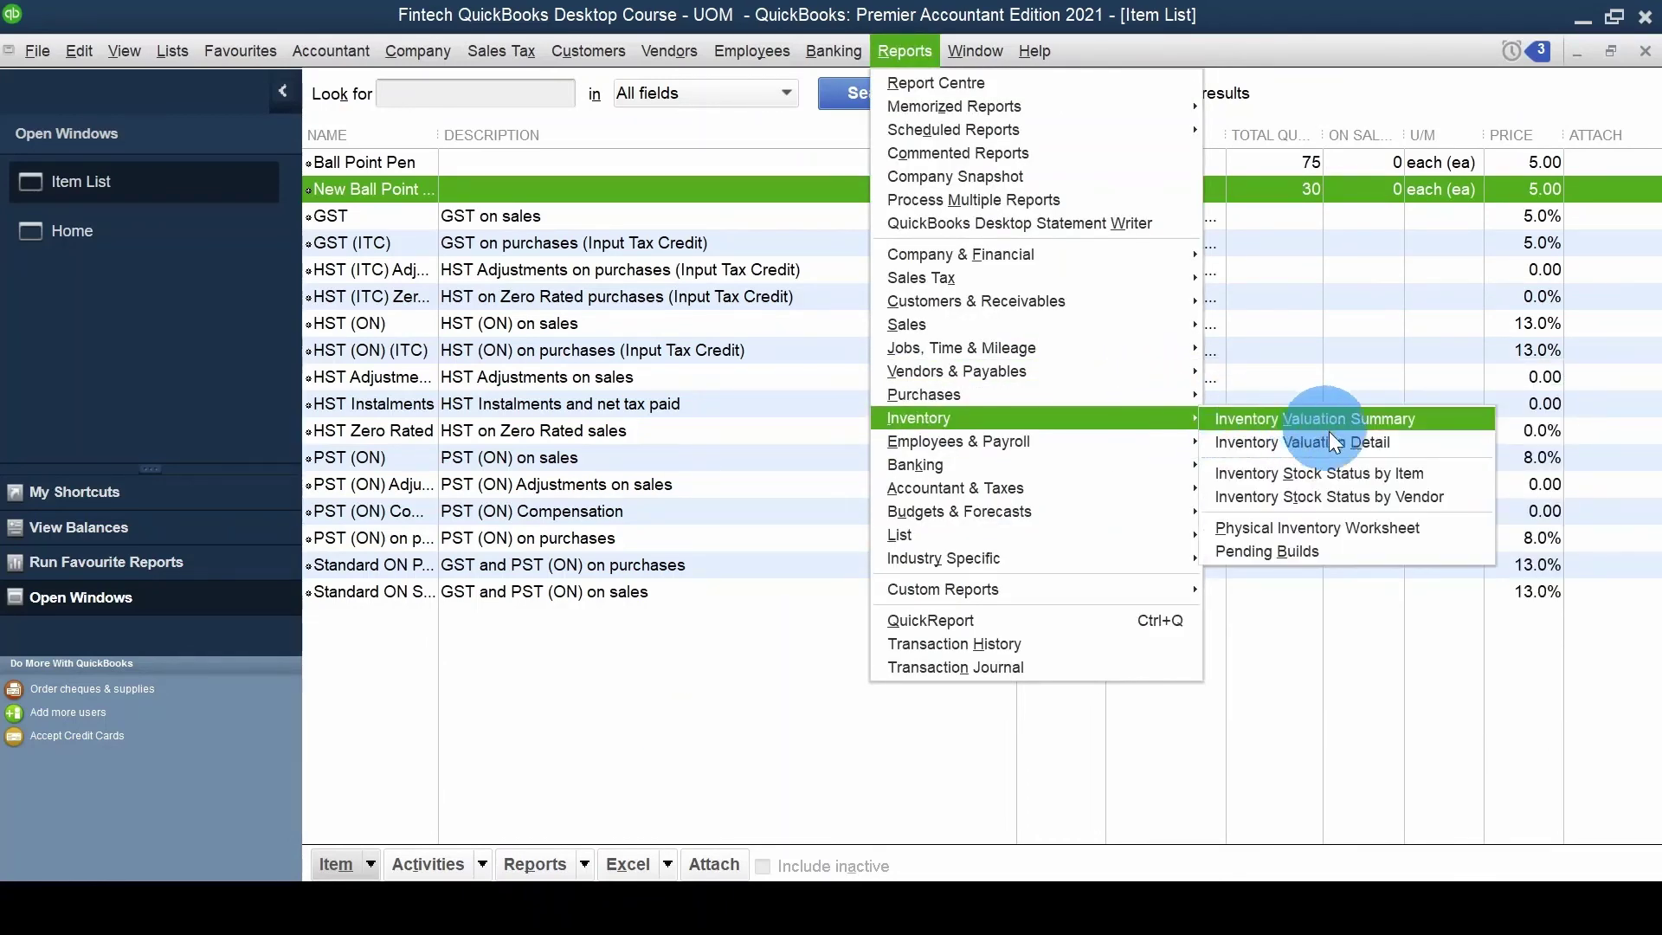
{"action": "left_click", "coordinate": [1405, 469]}
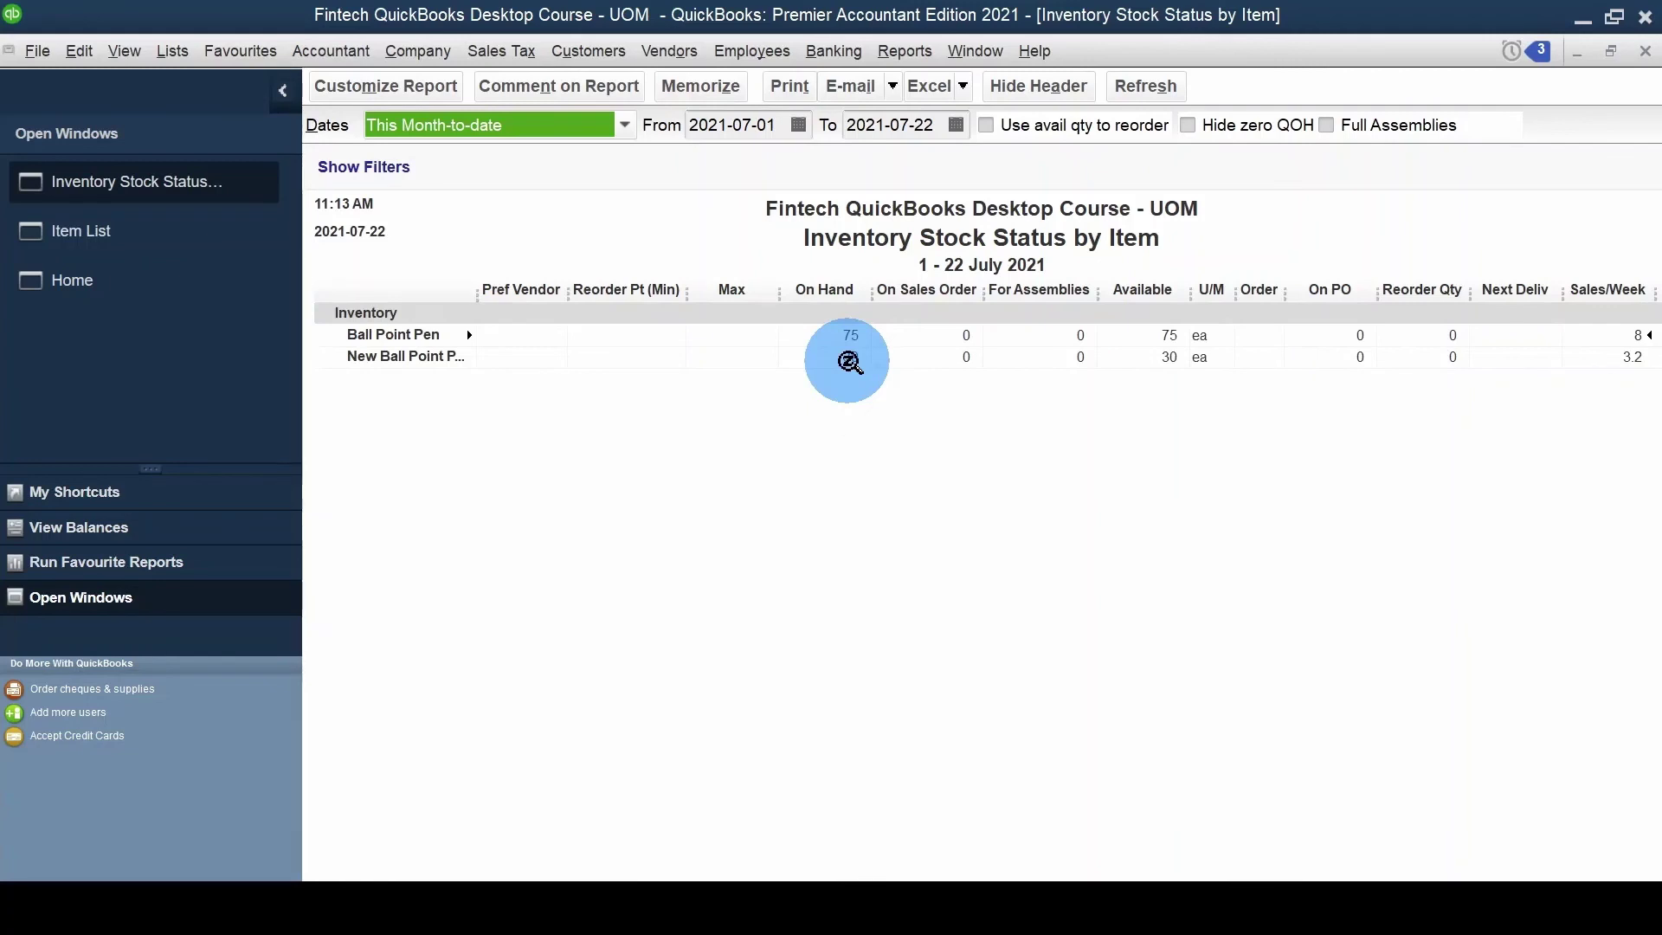
{"action": "double_click", "coordinate": [848, 362]}
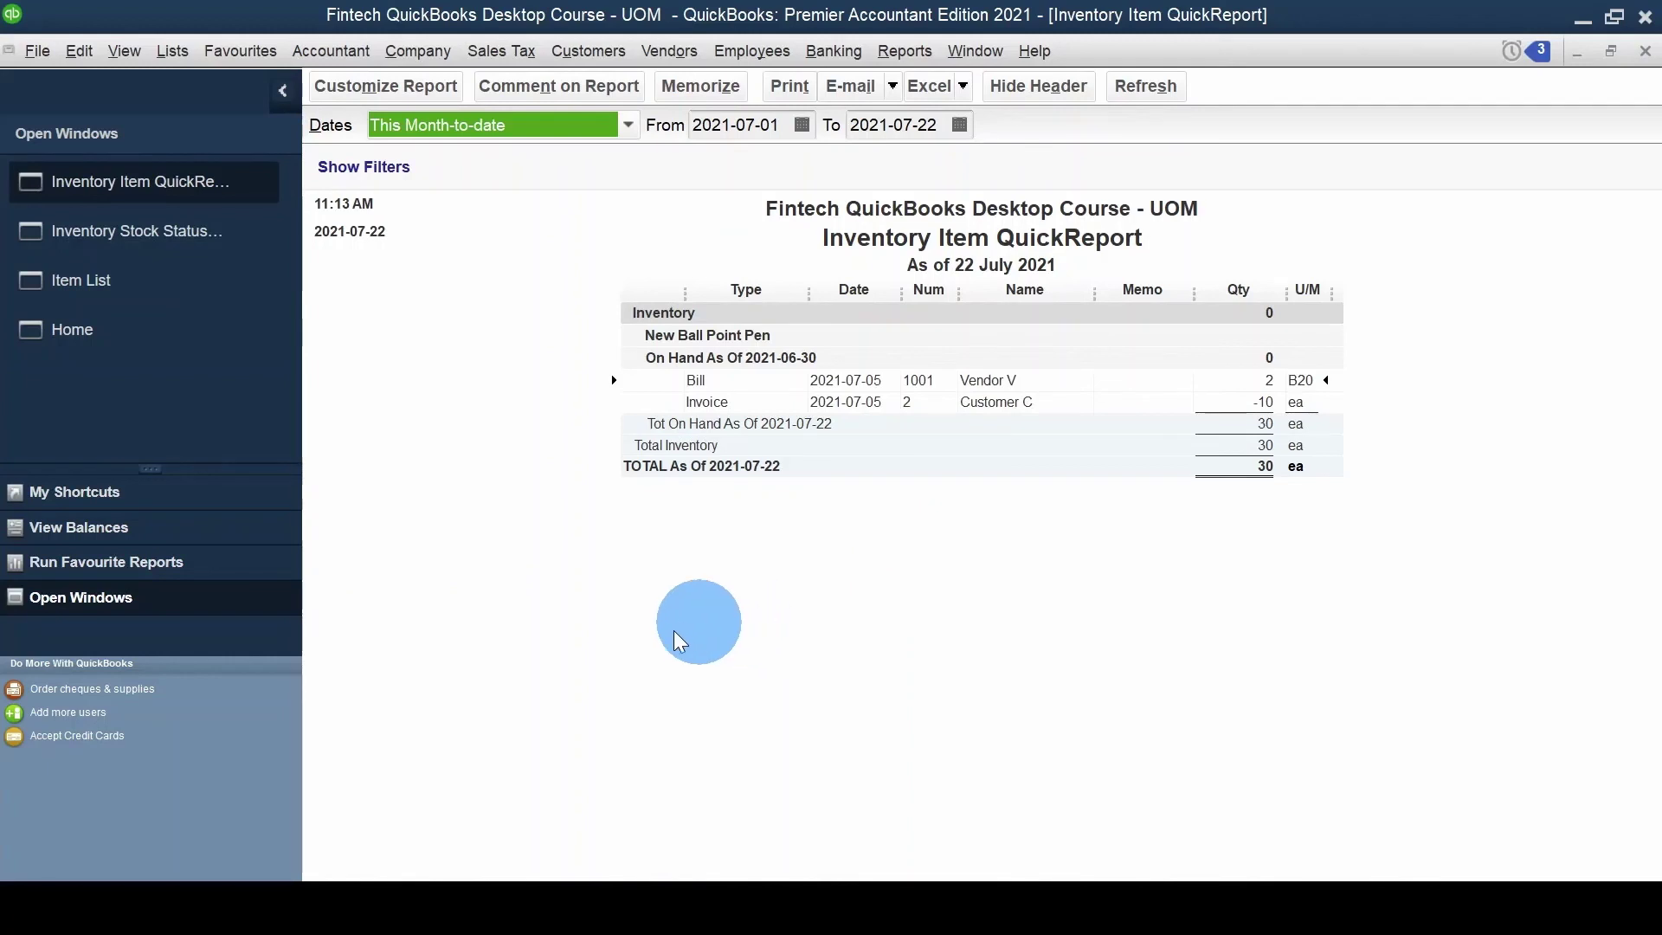
- Open New Ball Point Pen from the Item List for editing
{"action": "left_click", "coordinate": [143, 334]}
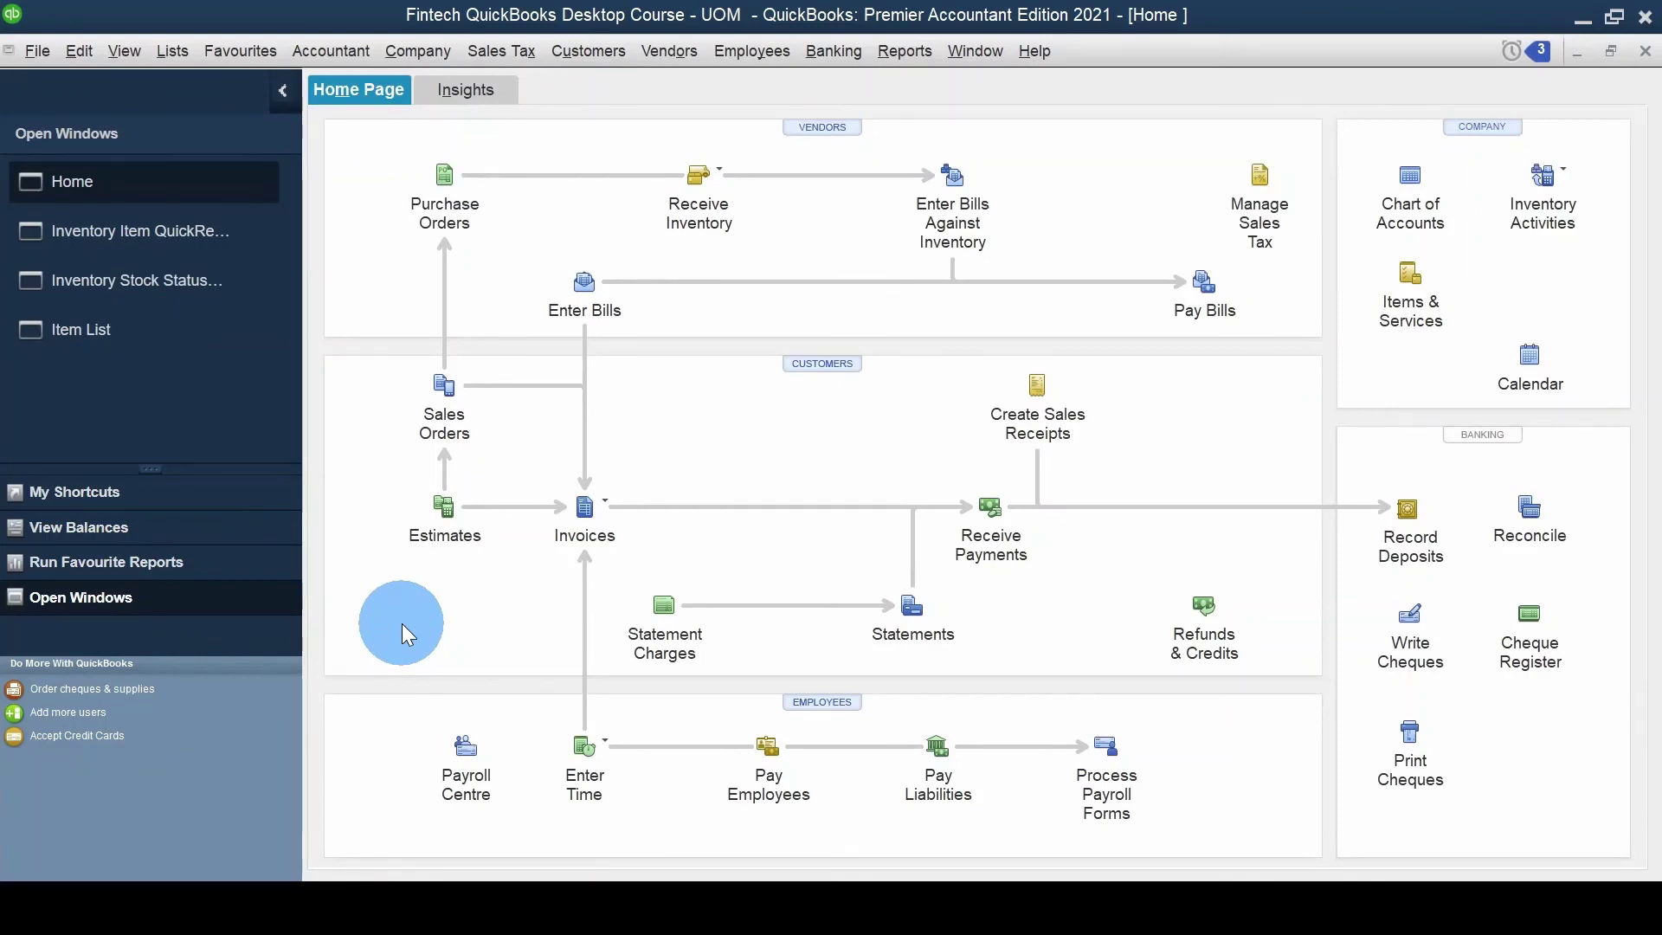
{"action": "left_click", "coordinate": [160, 325]}
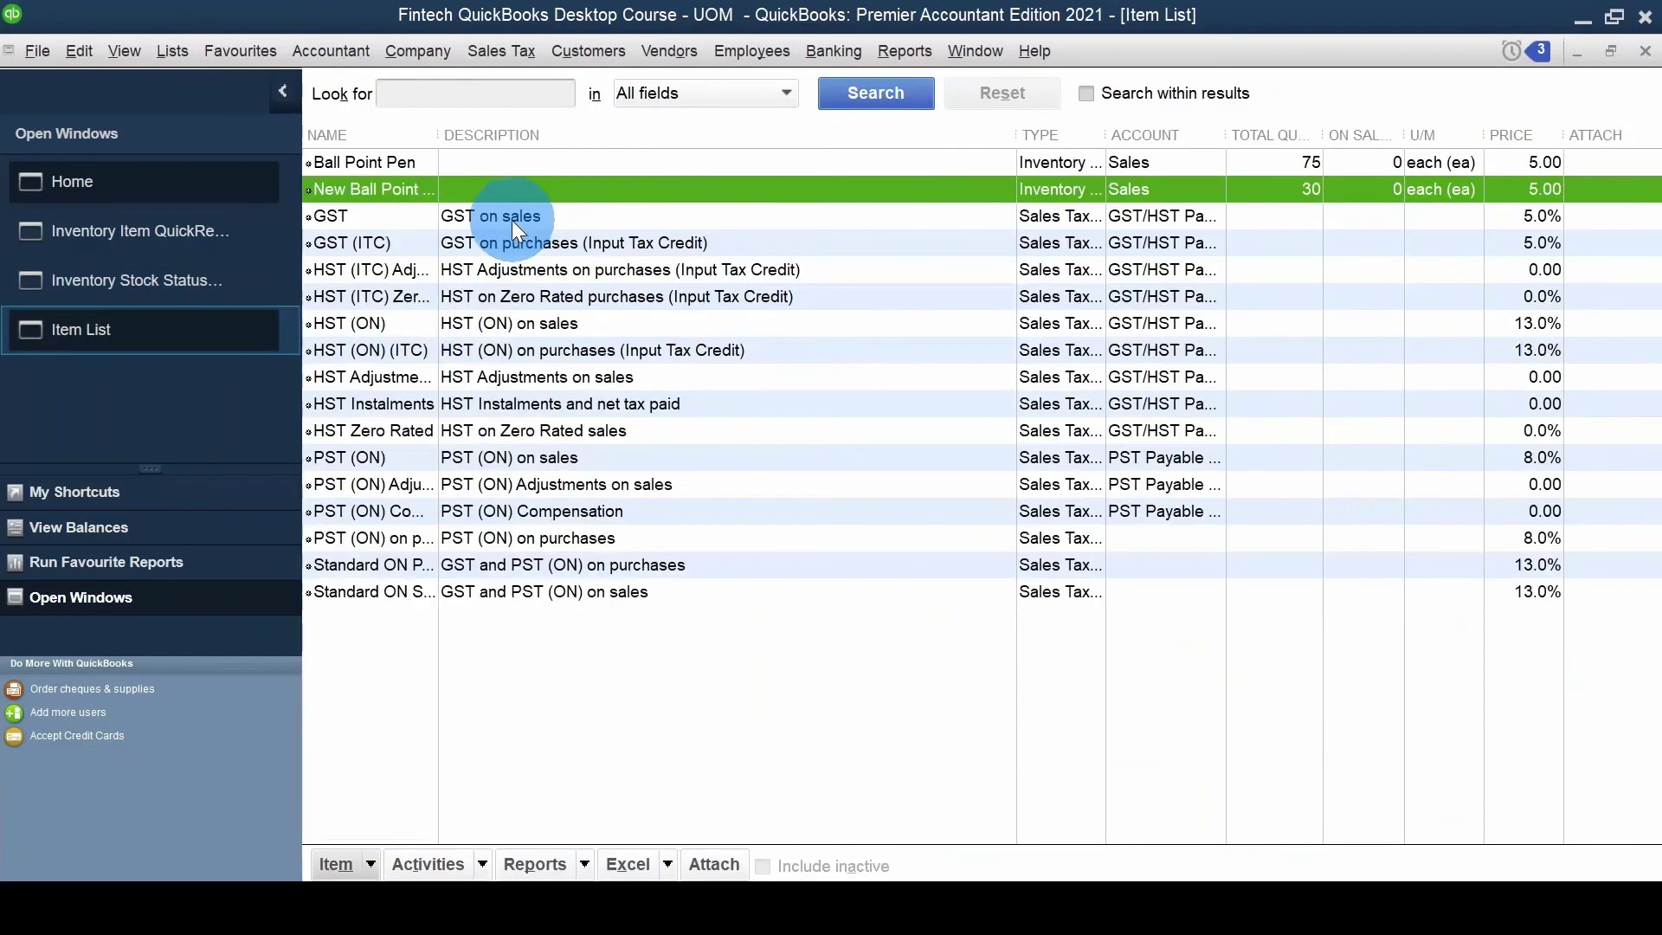
{"action": "right_click", "coordinate": [491, 197]}
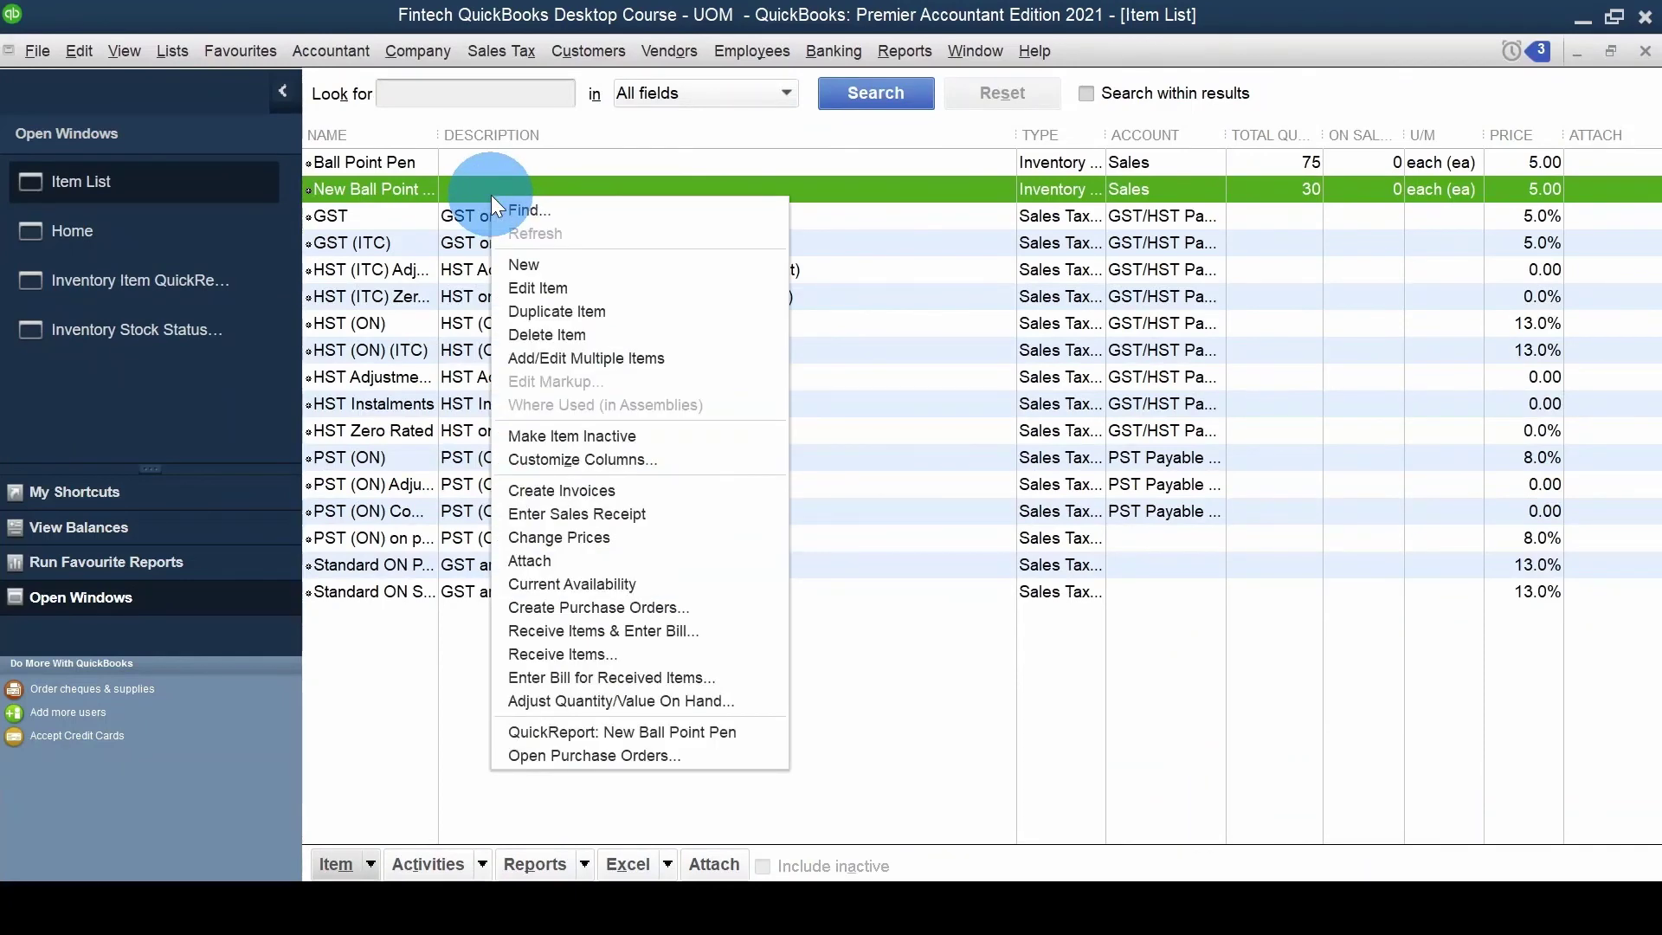
{"action": "left_click", "coordinate": [556, 291]}
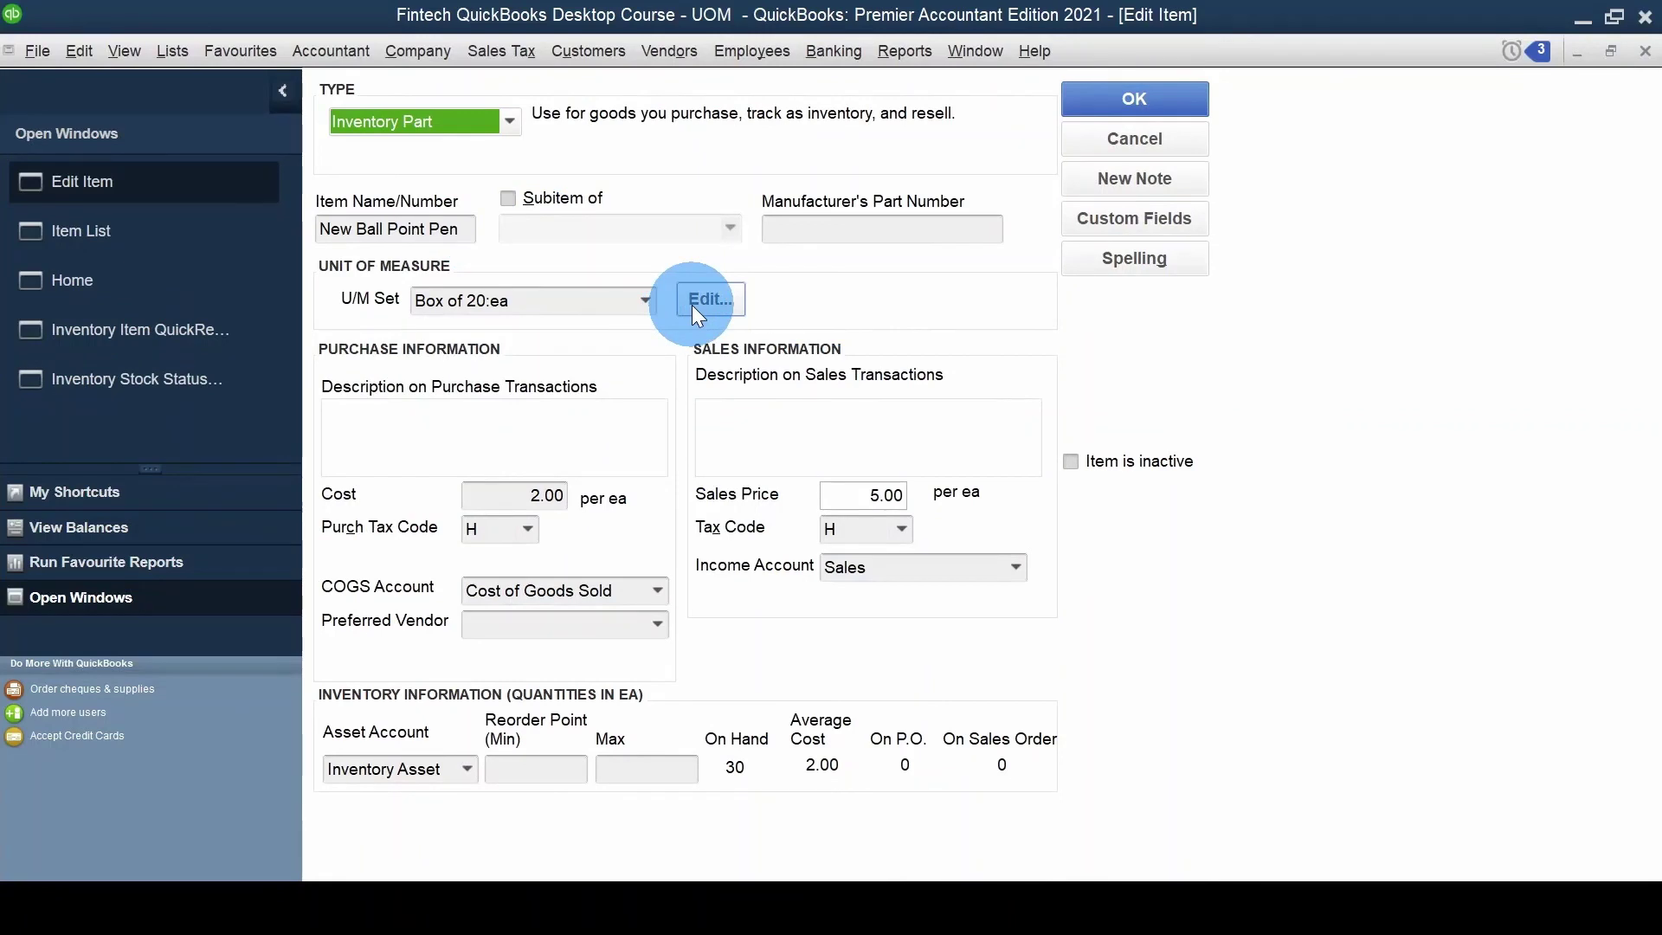
- Open New Ball Point Pen's unit of measure set for editing, and stop its notice from being displayed in the future
{"action": "left_click", "coordinate": [693, 306]}
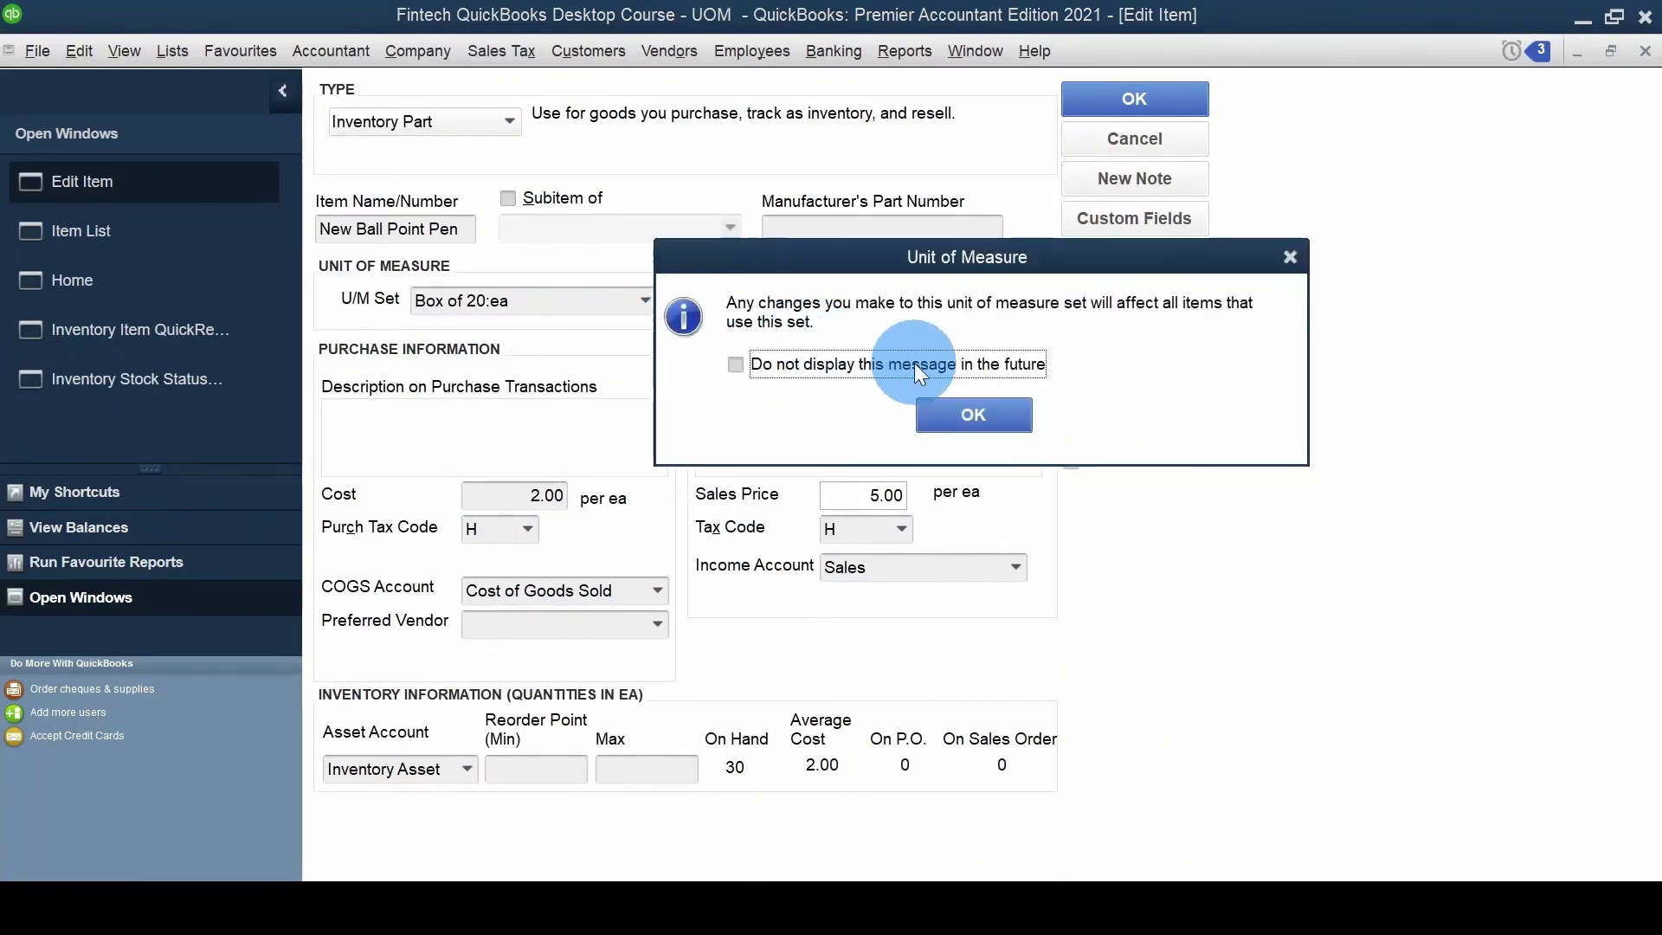
{"action": "left_click", "coordinate": [918, 366]}
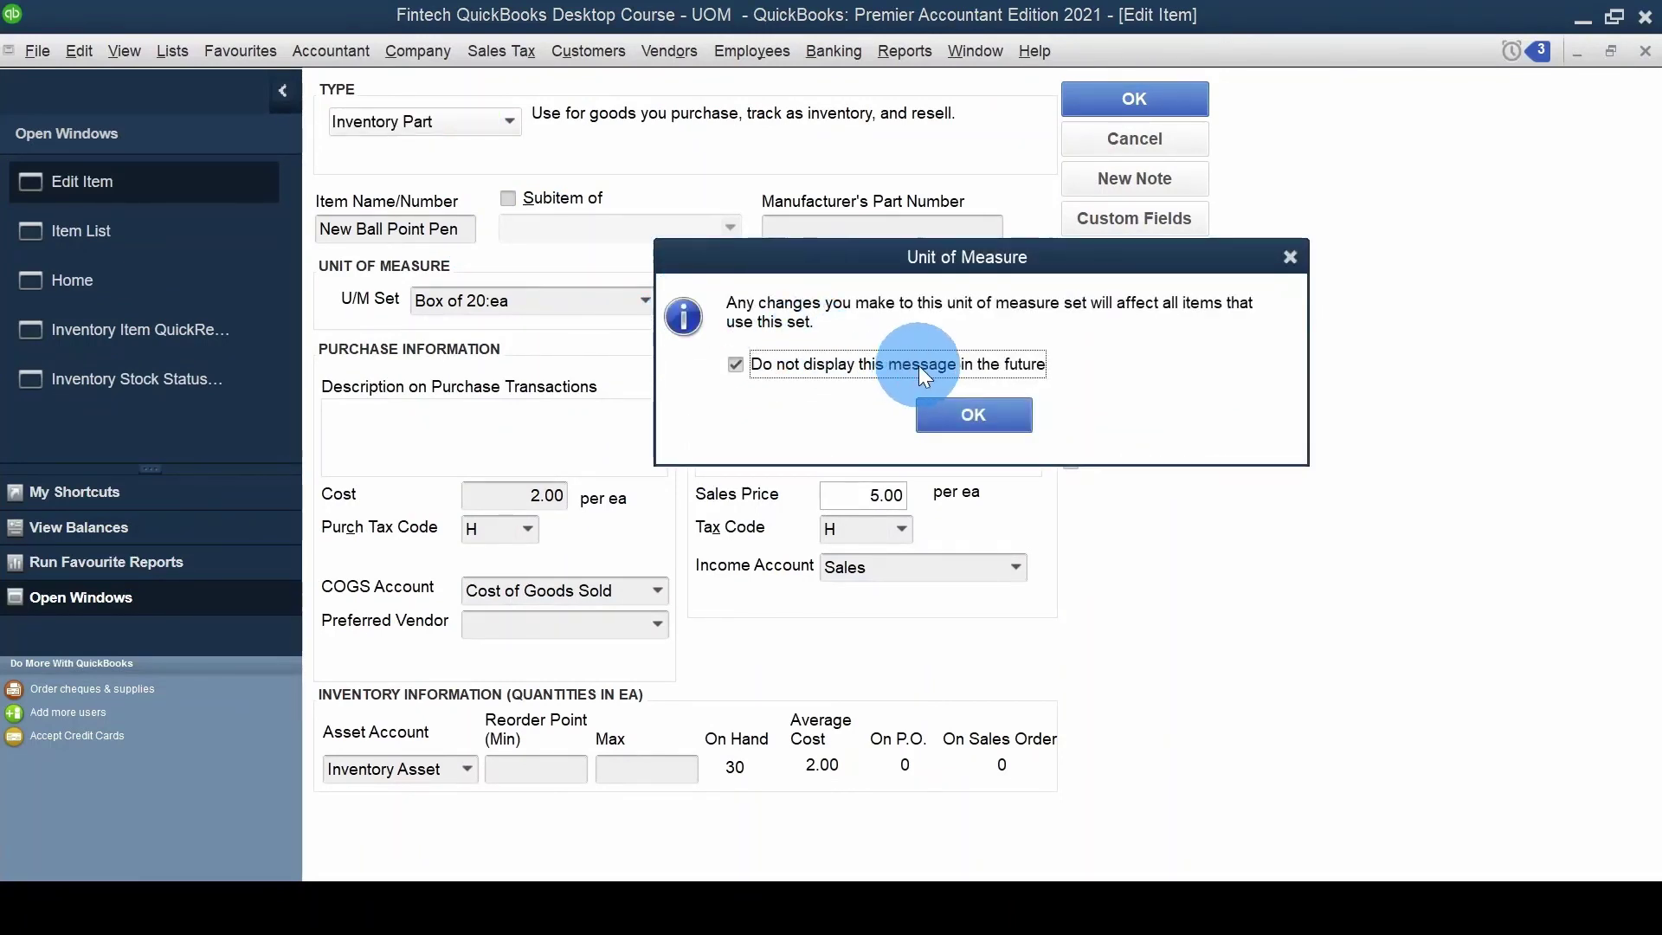
{"action": "left_click", "coordinate": [994, 412]}
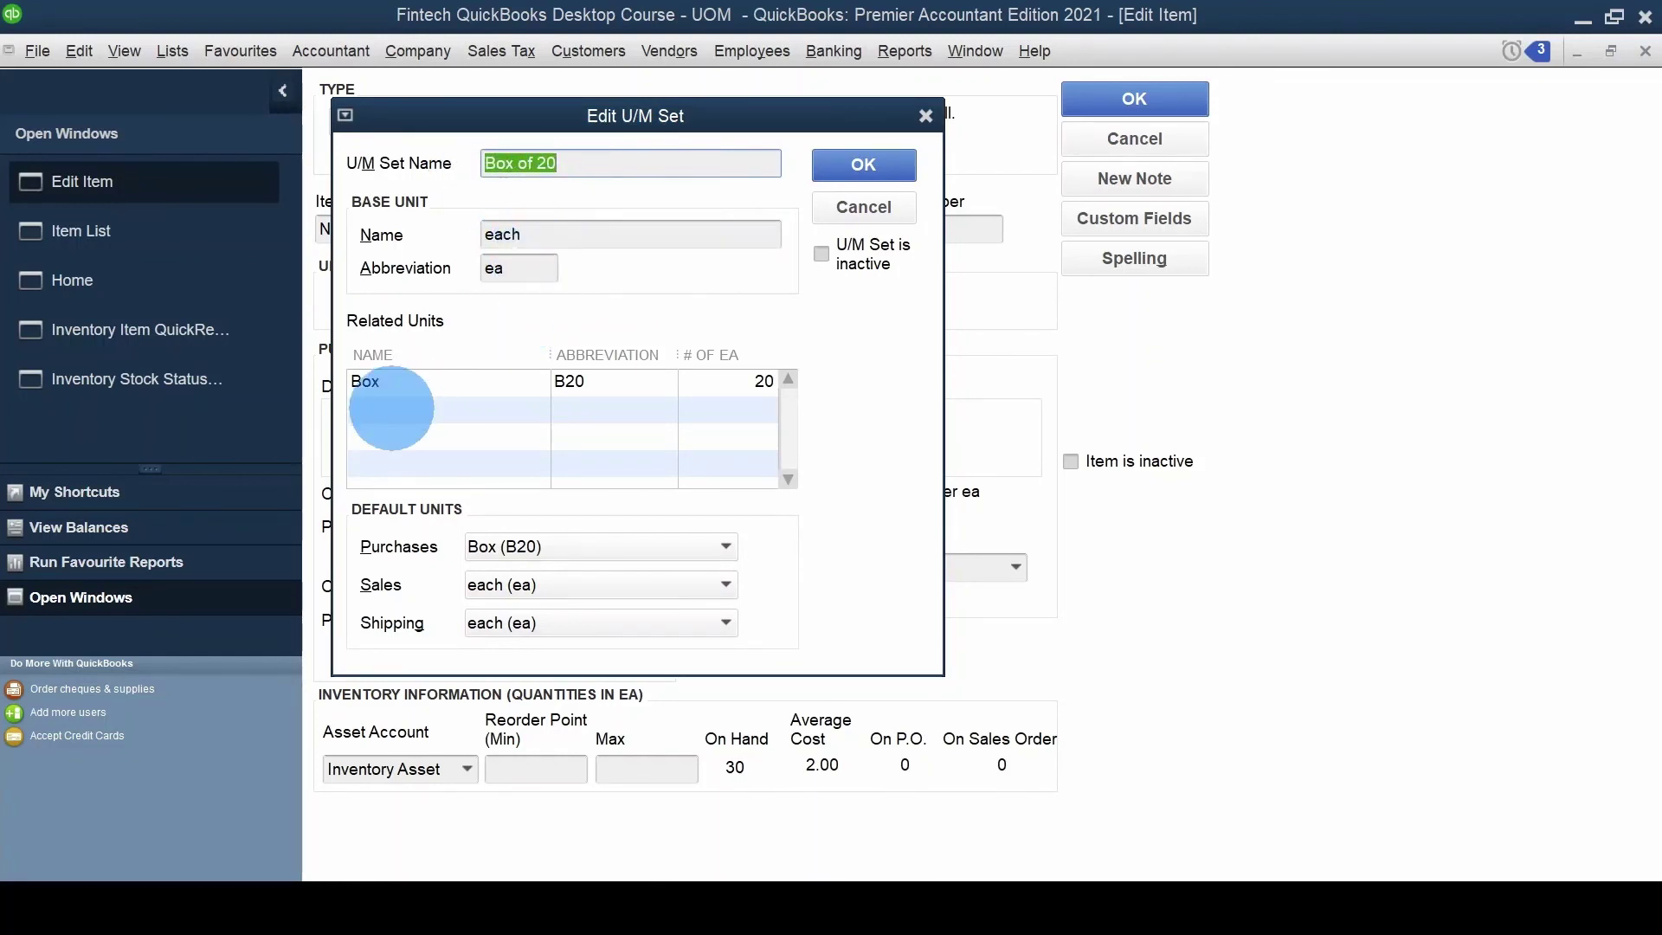
- Examine the Box unit's abbreviation and conversion in the unit of measure set, and close the set and the item with OK
{"action": "left_click", "coordinate": [585, 382]}
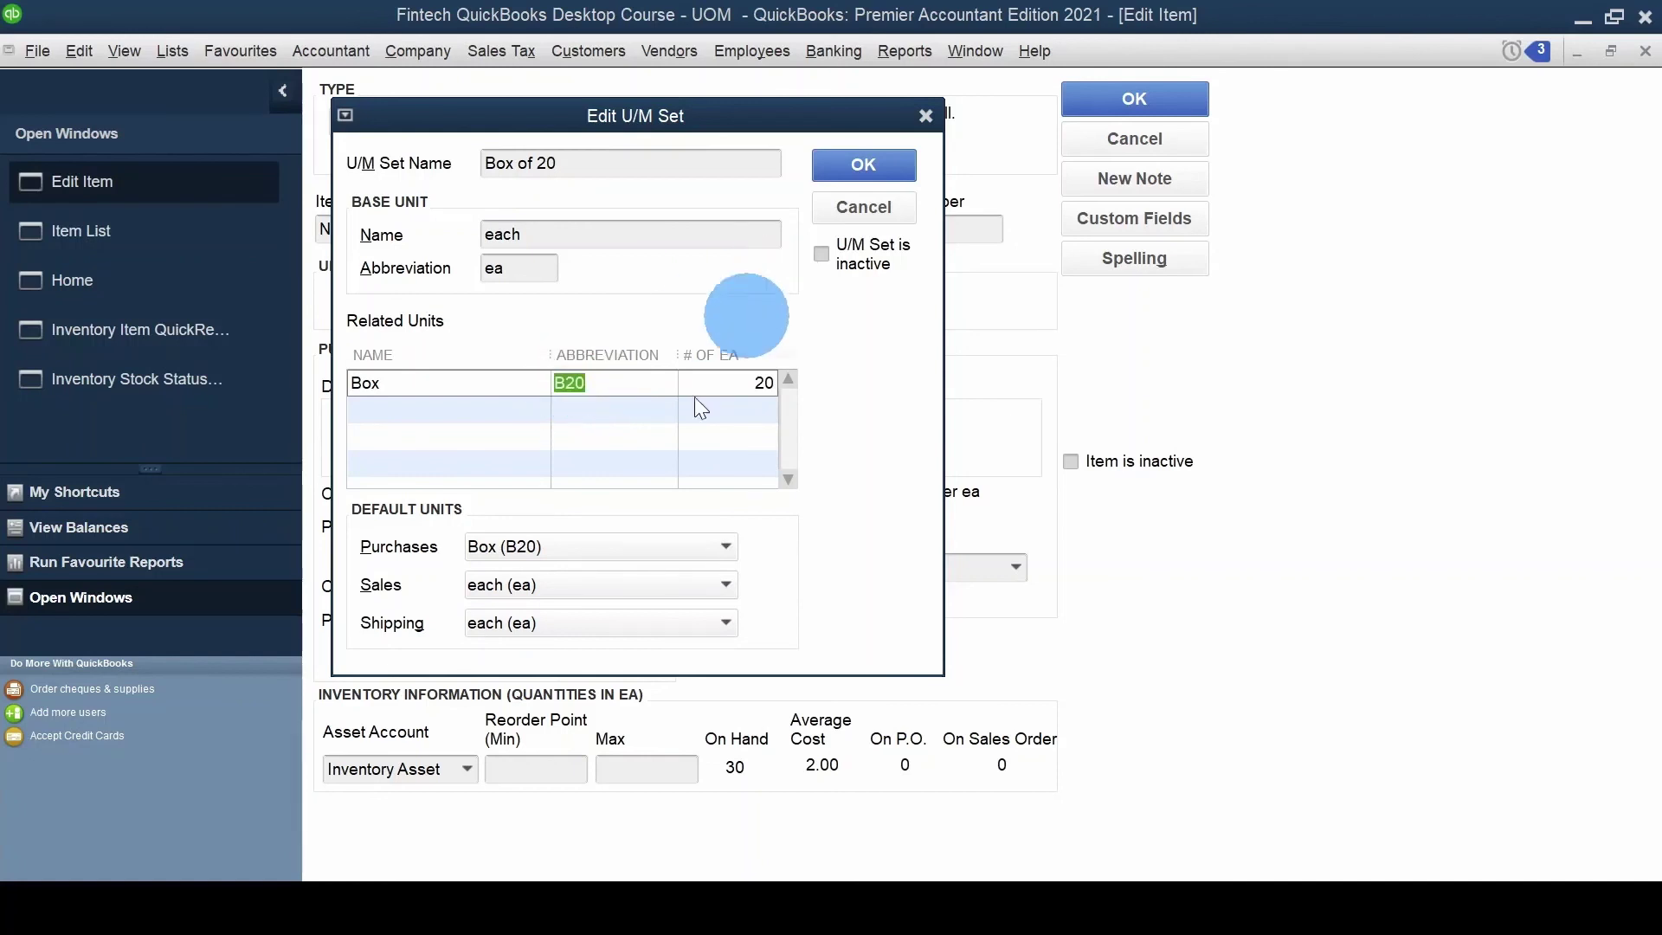
{"action": "left_click", "coordinate": [856, 173]}
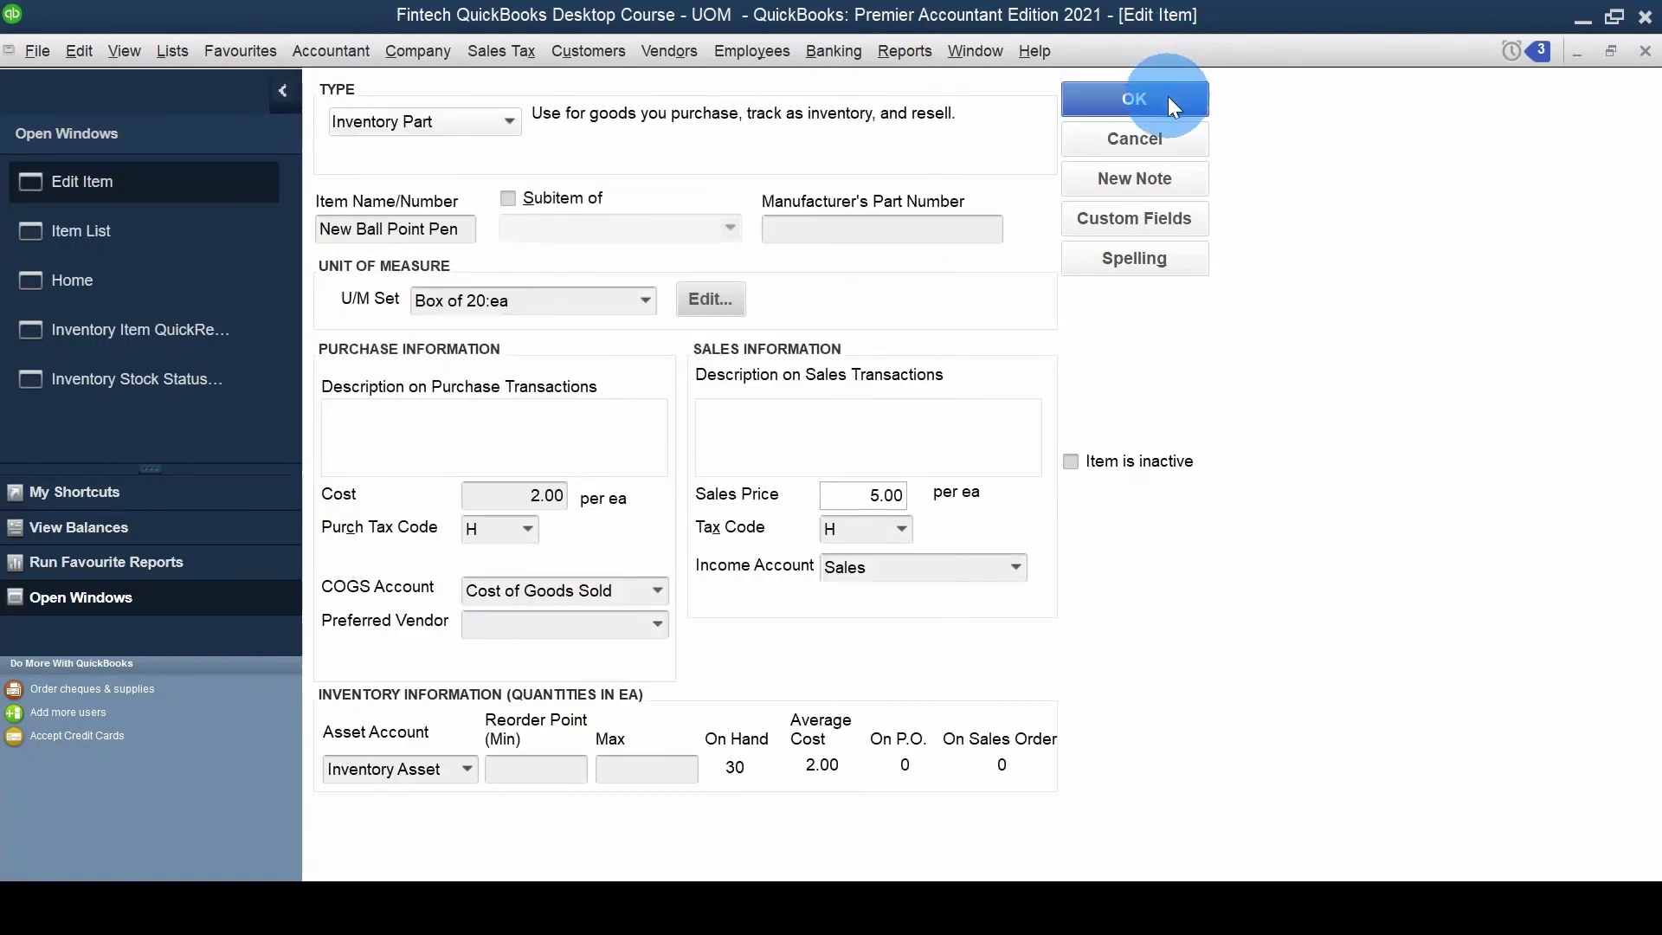
{"action": "left_click", "coordinate": [1168, 96]}
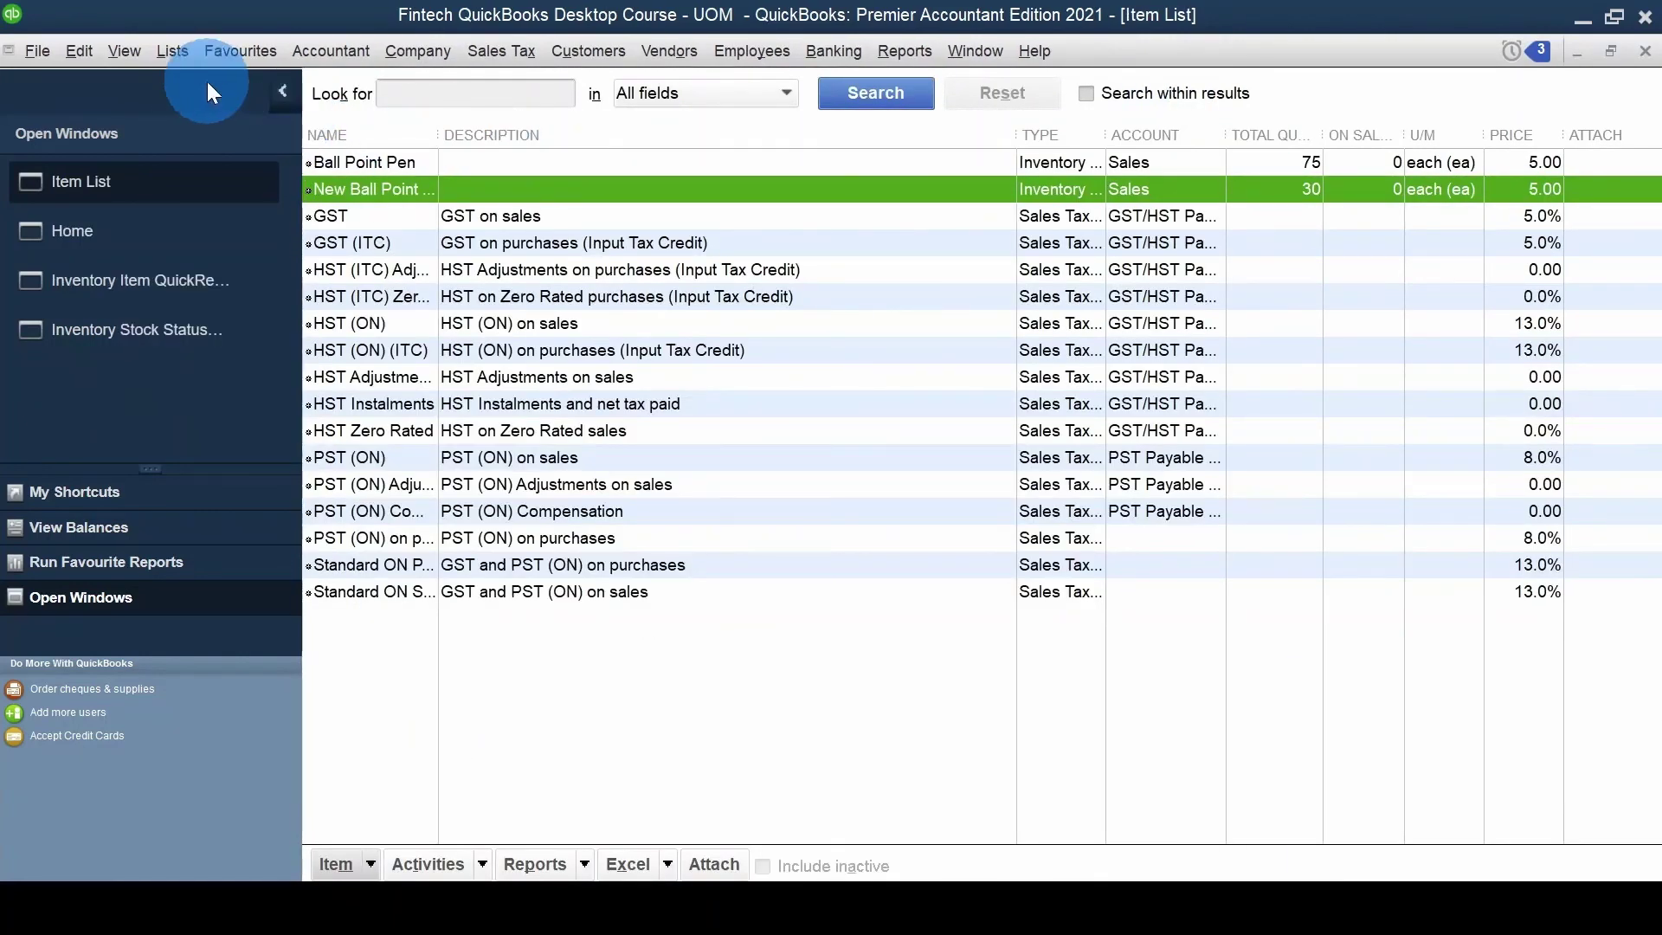
- Open the Box of 20 set from the U/M Set List, examine its base, related and default units, and close it
{"action": "left_click", "coordinate": [185, 54]}
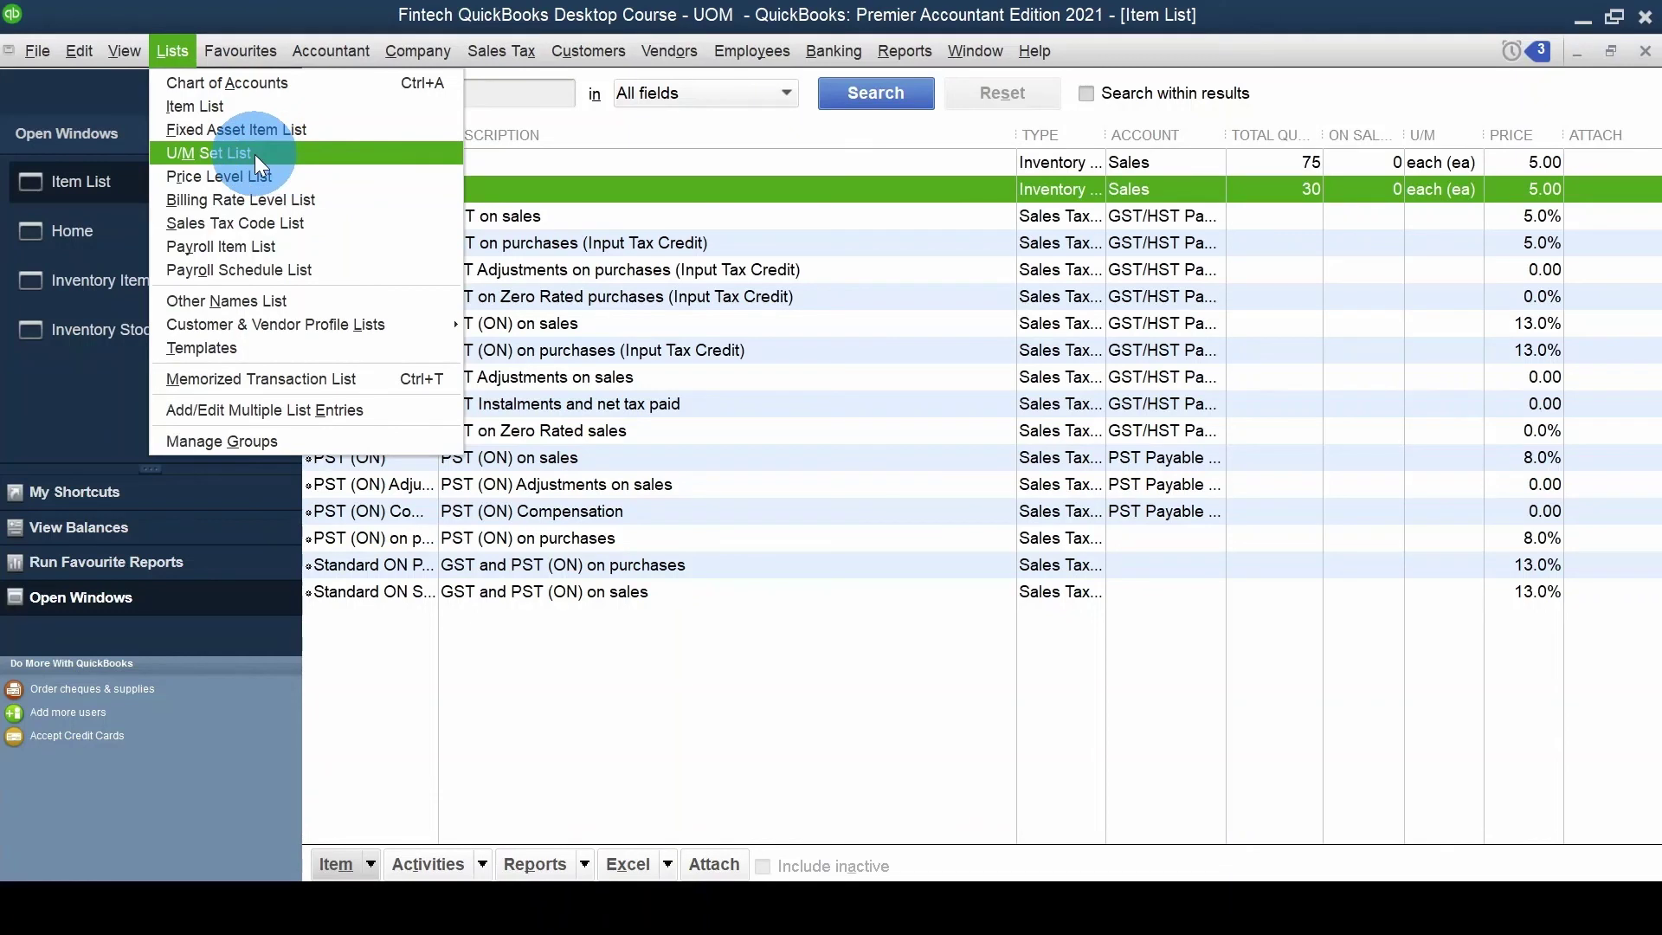
{"action": "left_click", "coordinate": [201, 157]}
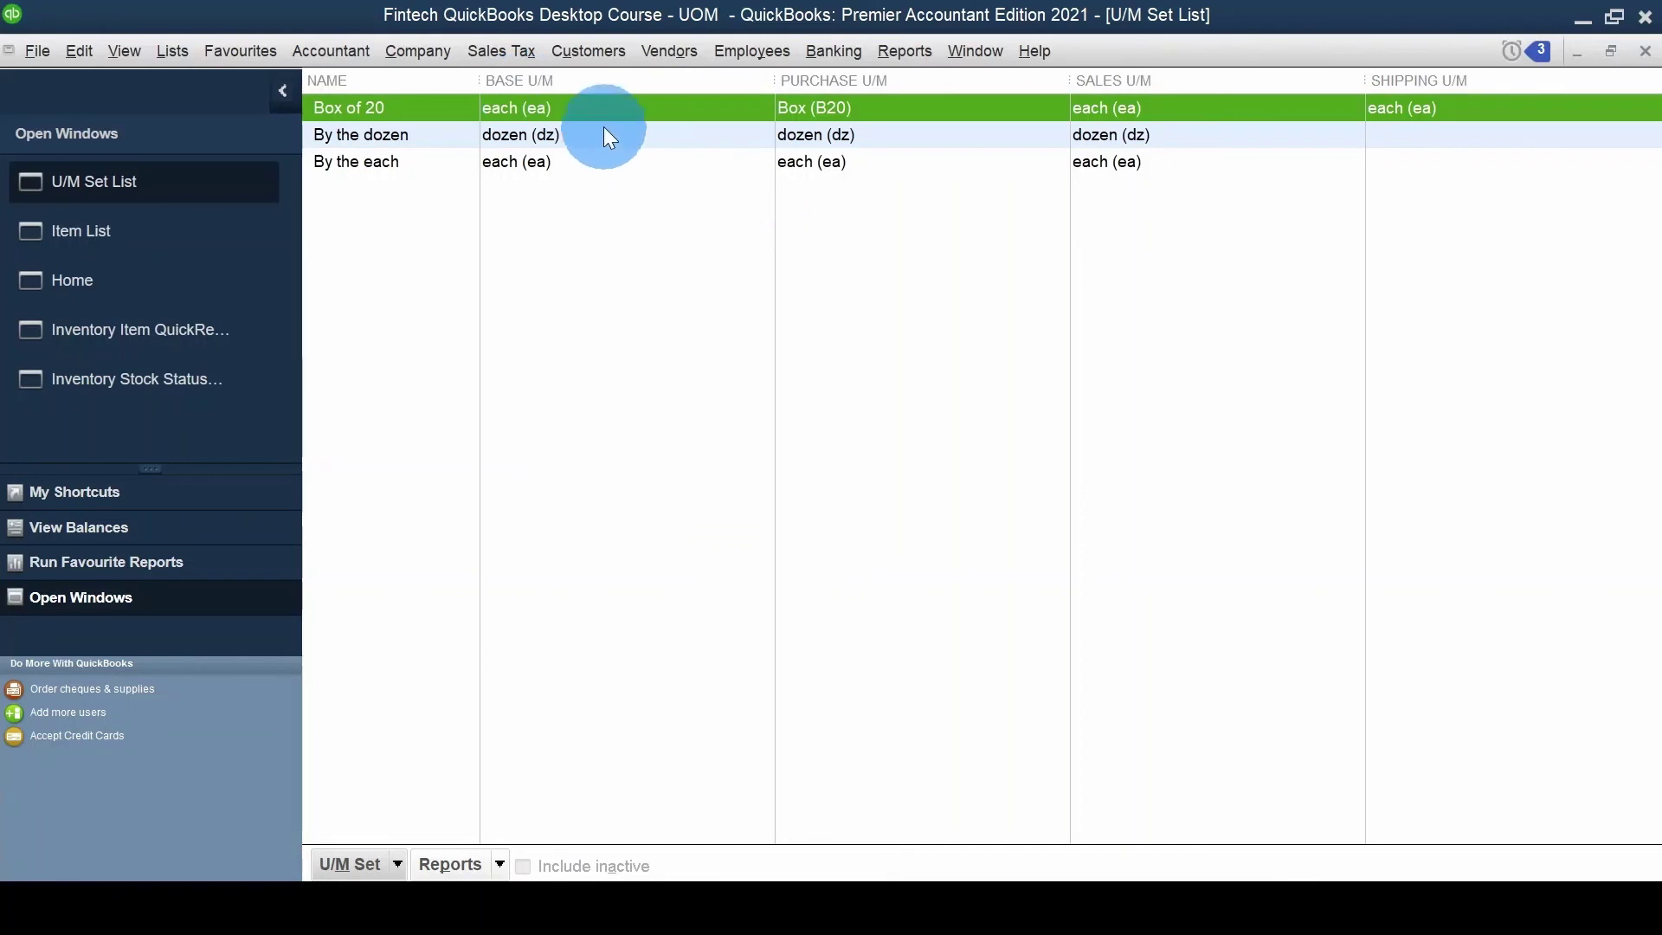
{"action": "double_click", "coordinate": [591, 104]}
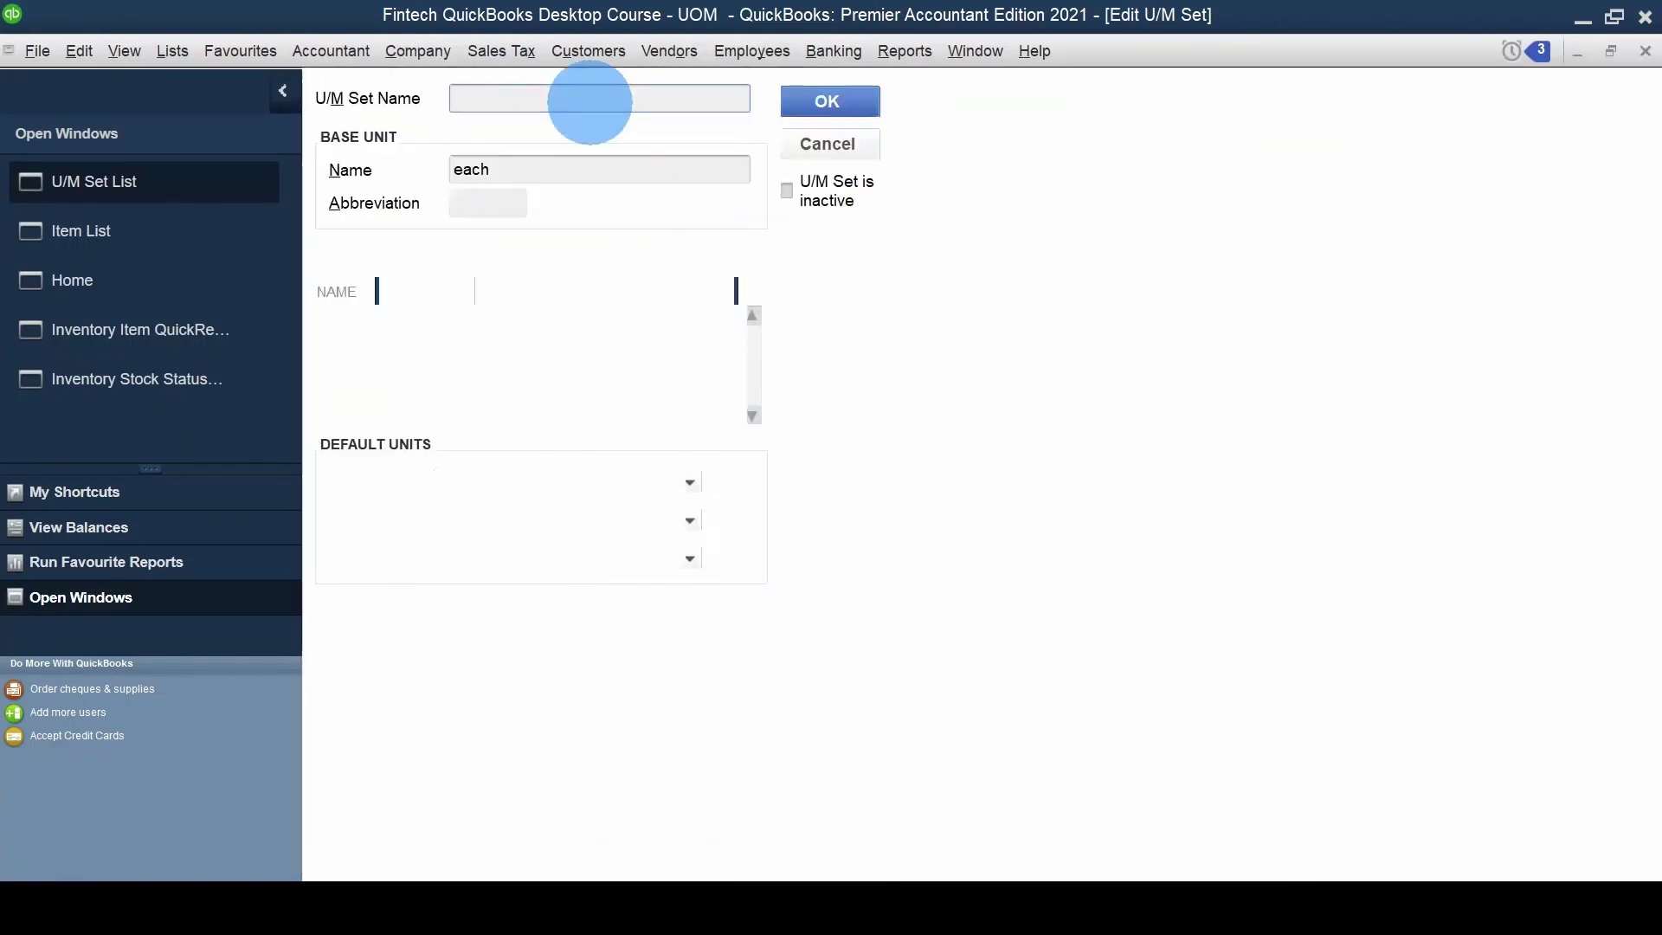
{"action": "left_click_drag", "start_coordinate": [520, 171], "coordinate": [475, 169]}
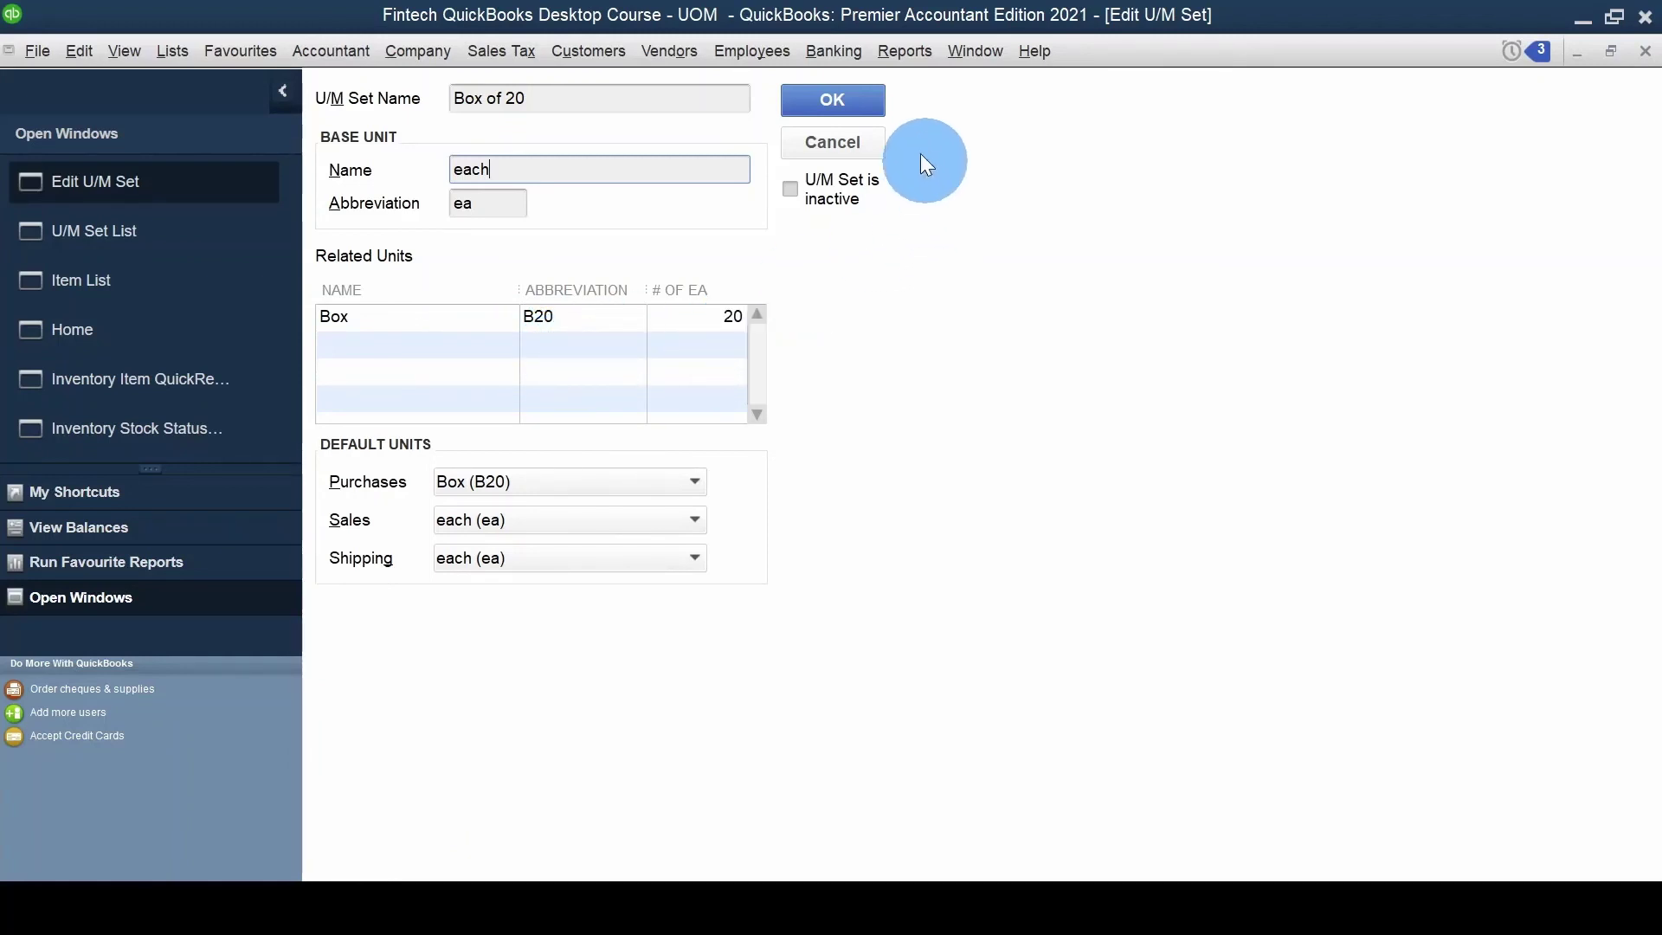
{"action": "left_click", "coordinate": [859, 105]}
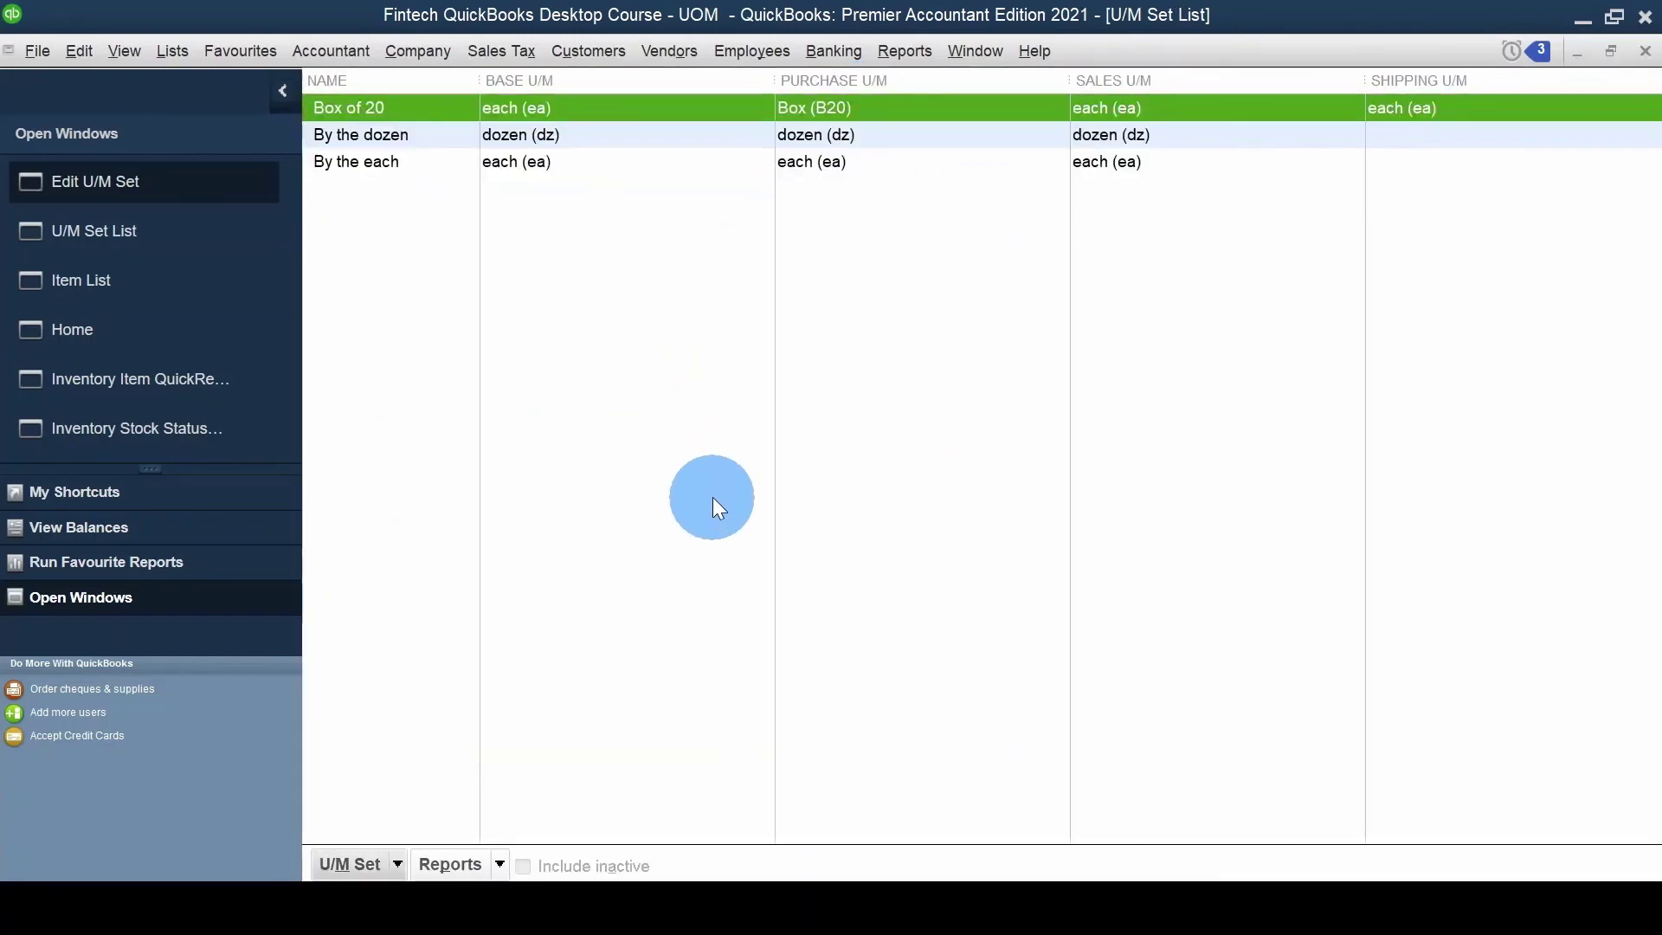
{"action": "left_click", "coordinate": [205, 269]}
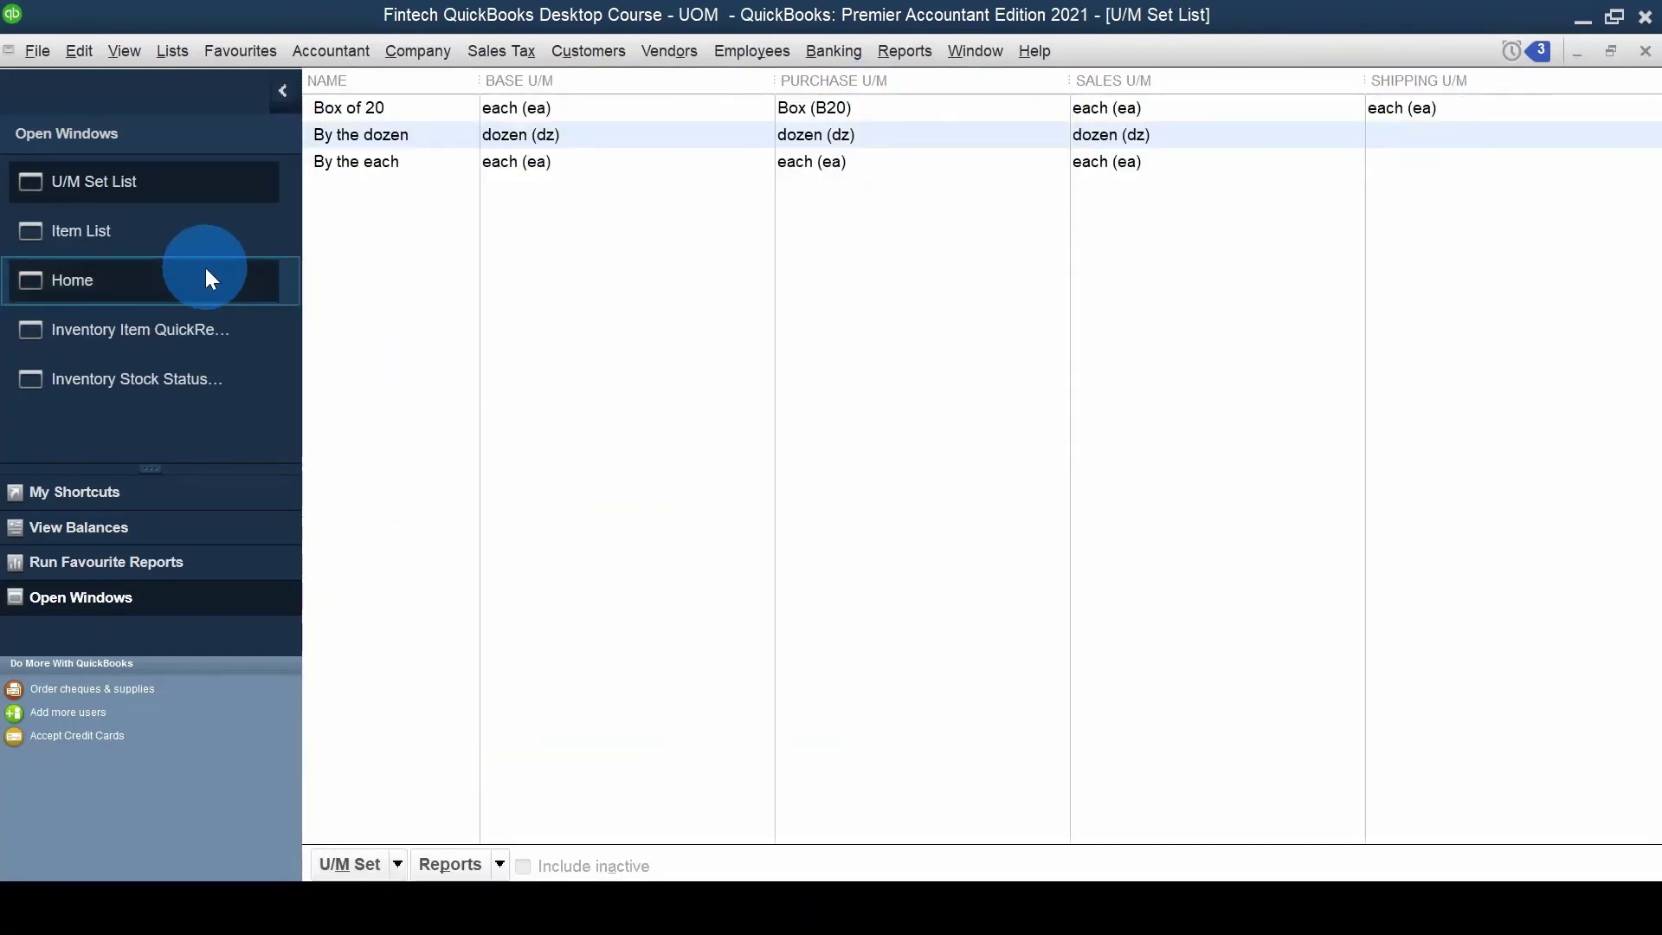